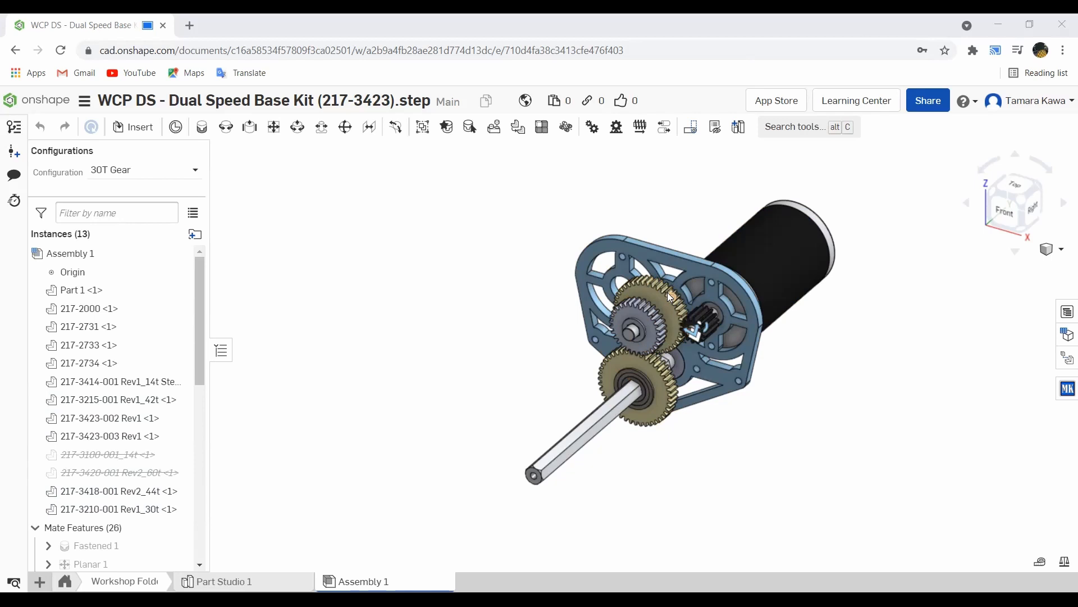
Step: Start a mate connector, orbit the gearbox to a frontal view, then cancel it
left_click(176, 128)
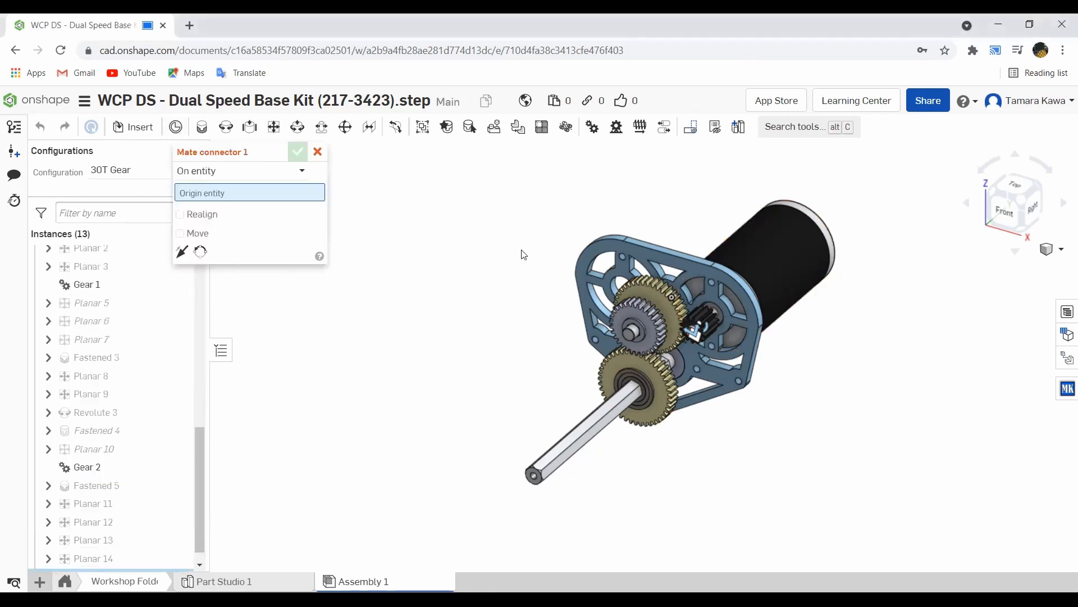
scroll(603, 272, "up", 5)
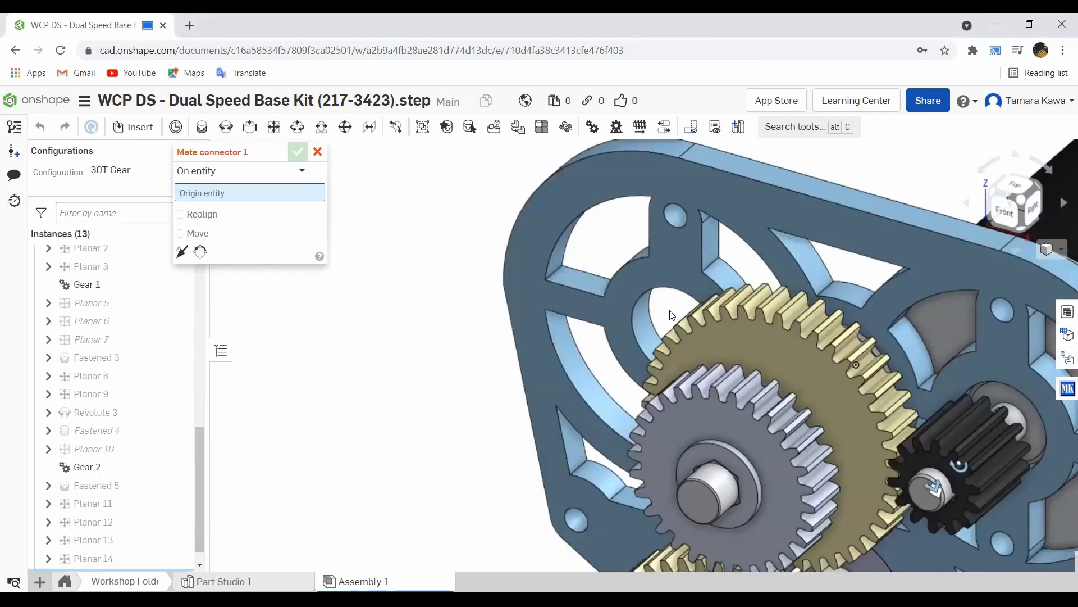
right_click_drag(522, 302, 664, 318)
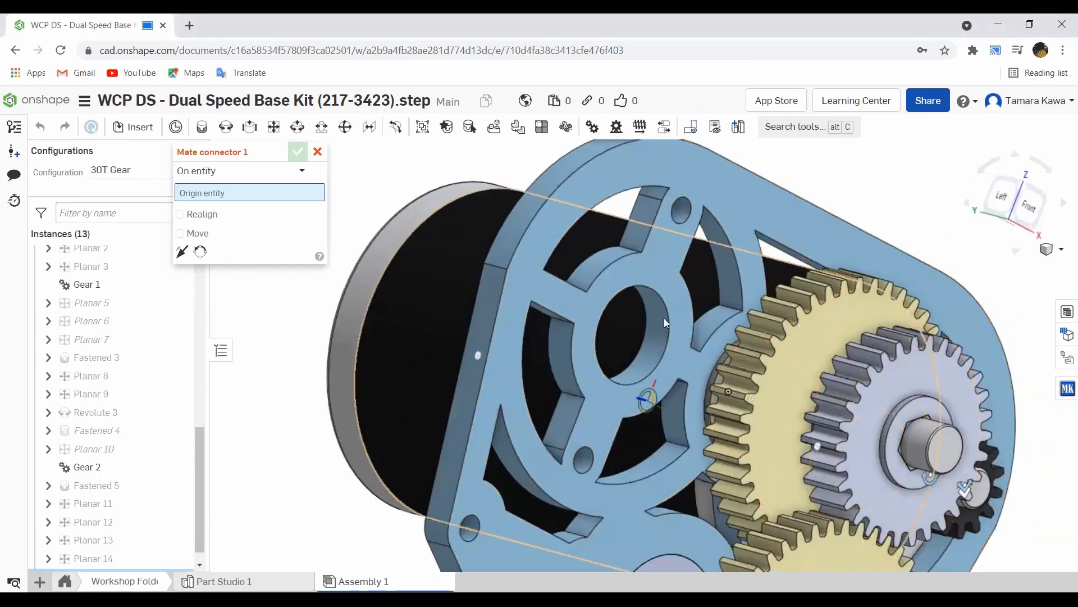
right_click_drag(617, 351, 599, 361)
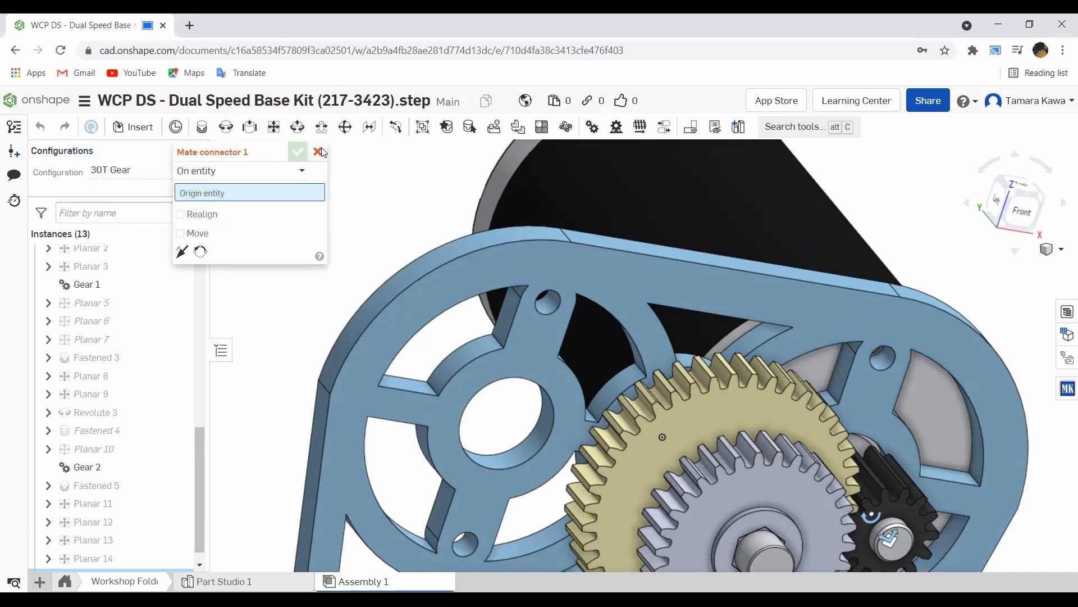
left_click(318, 151)
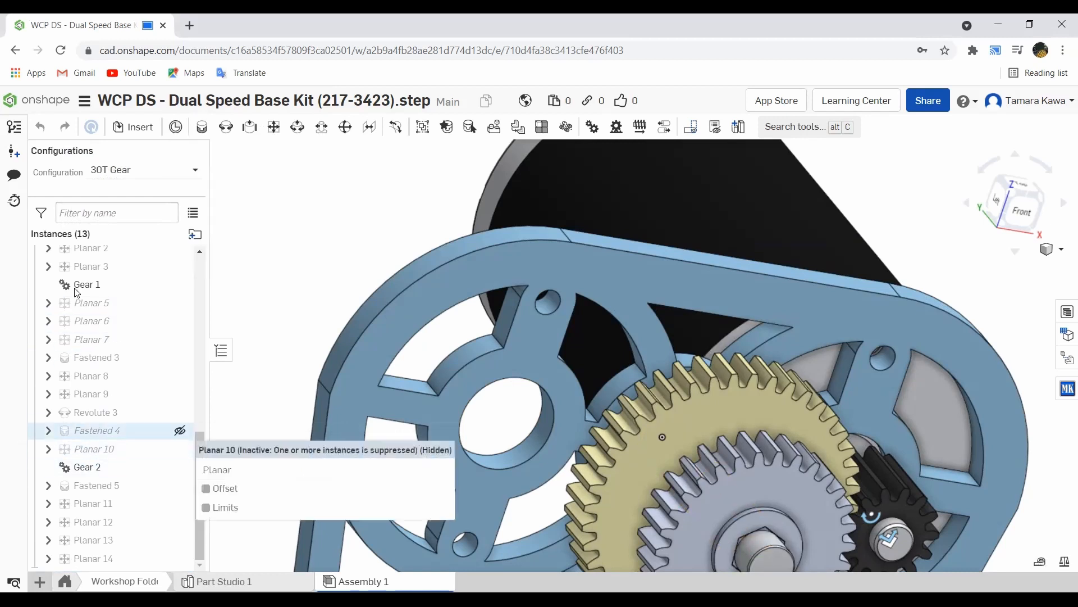
Step: Edit the Cylindrical 2 mate, removing and then reselecting its Part 1 mate connector
scroll(82, 337, "up", 5)
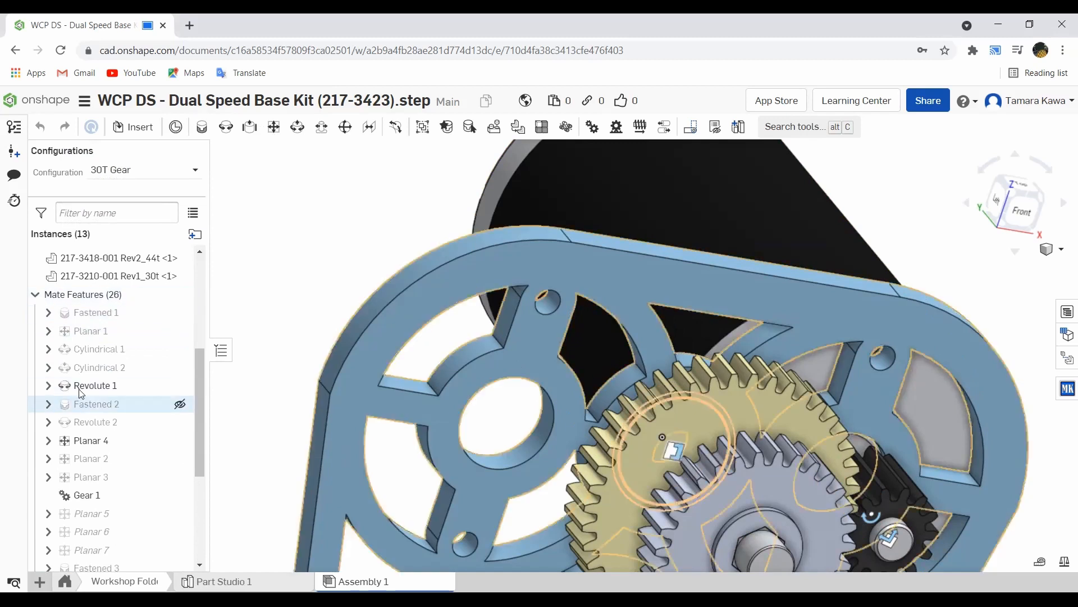
right_click(84, 368)
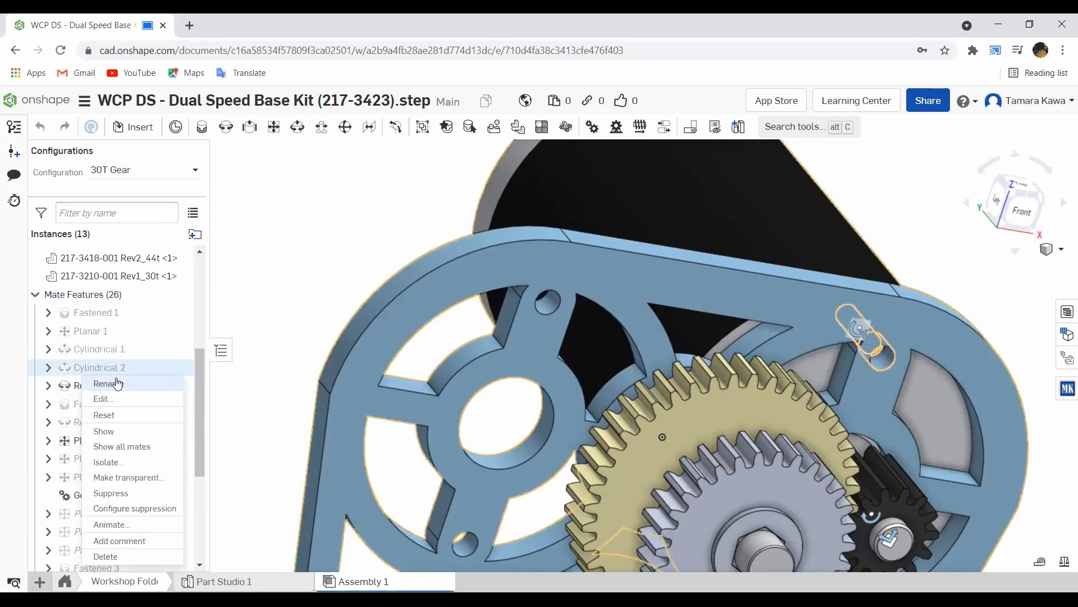
left_click(120, 400)
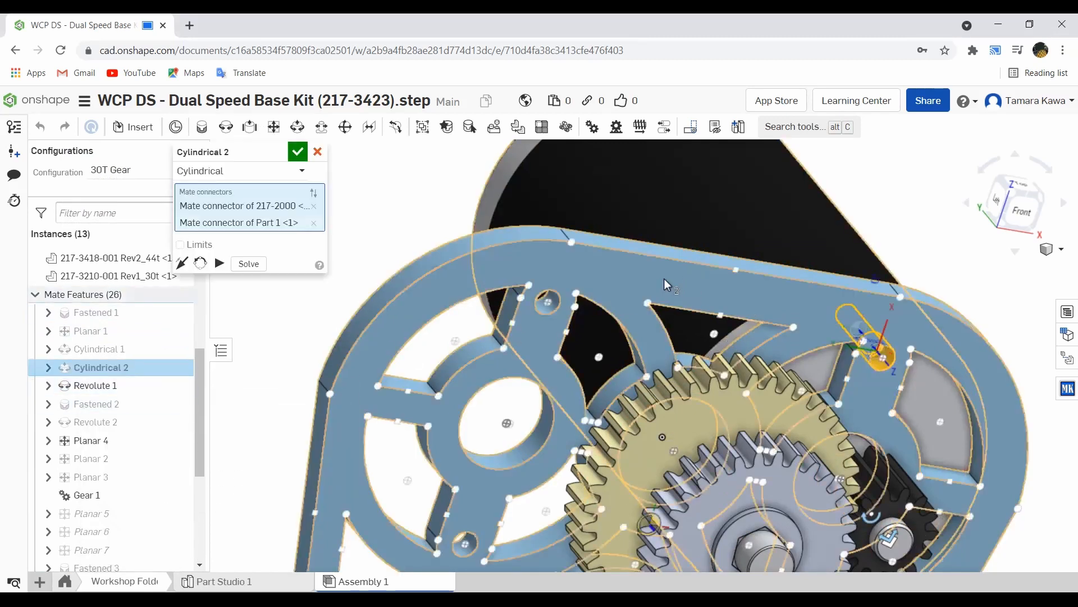
scroll(932, 338, "up", 5)
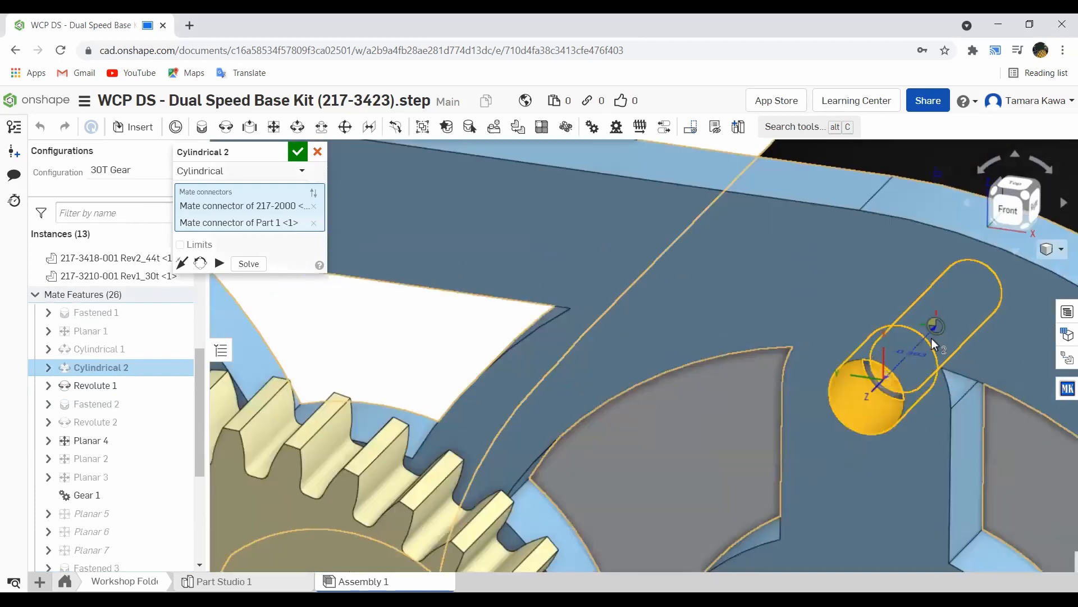
scroll(931, 338, "up", 3)
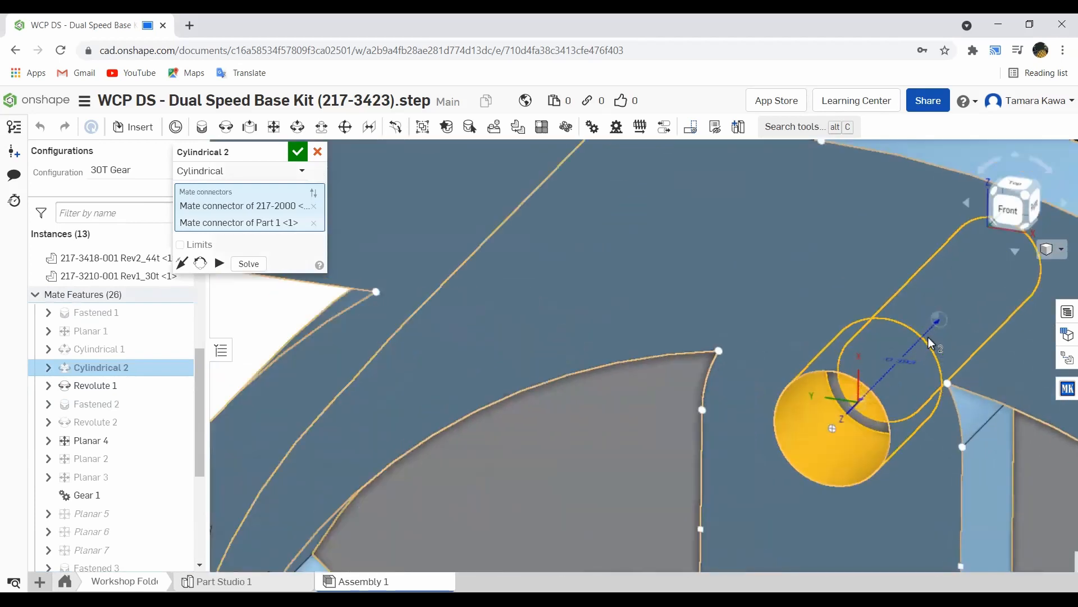
left_click(314, 223)
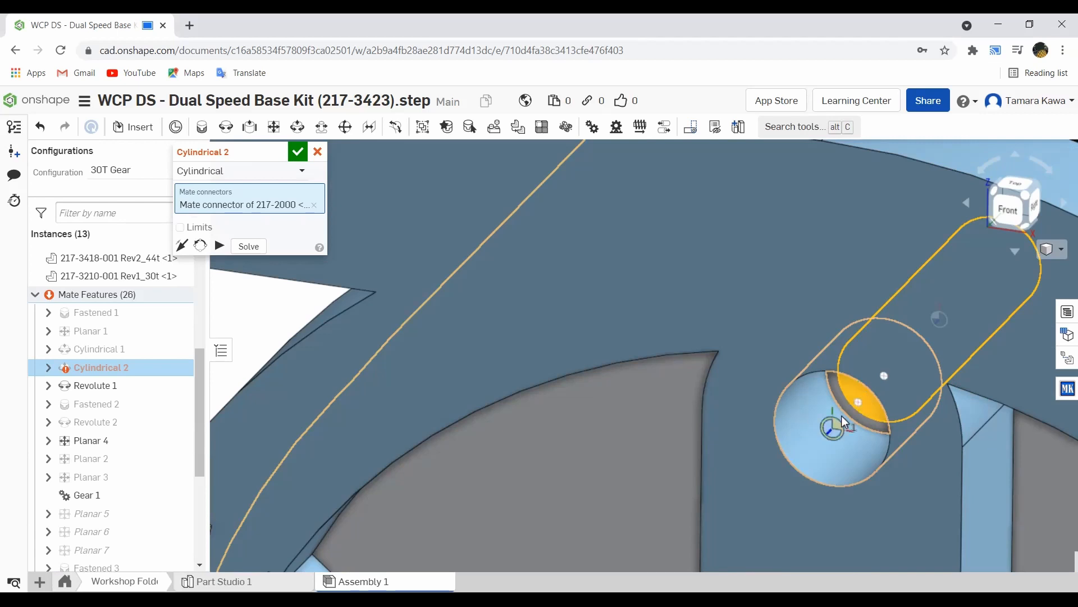
left_click(853, 409)
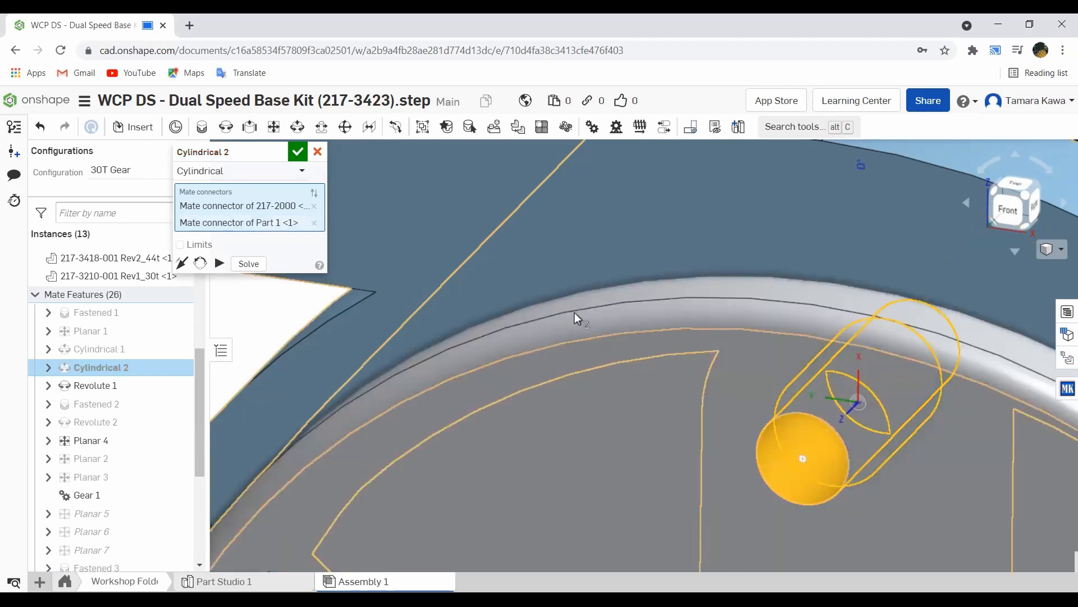
Step: Cancel the Cylindrical 2 mate edit with the red X, discarding the changes
left_click(322, 155)
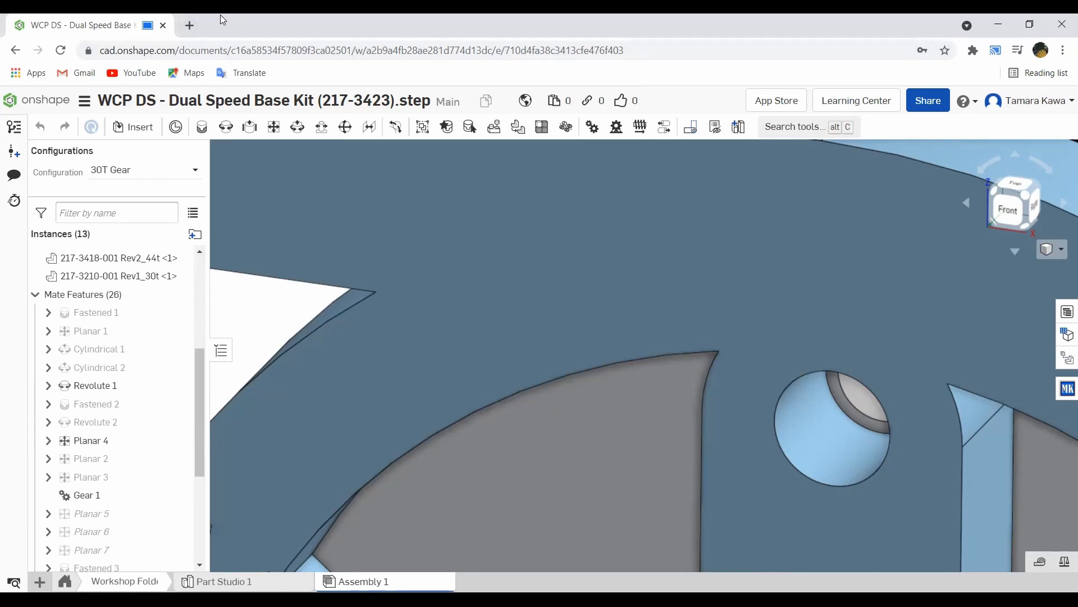
Step: Open the MKCad Inserter library and scroll its categories from Bearings and Gears to Wheels
left_click(1066, 389)
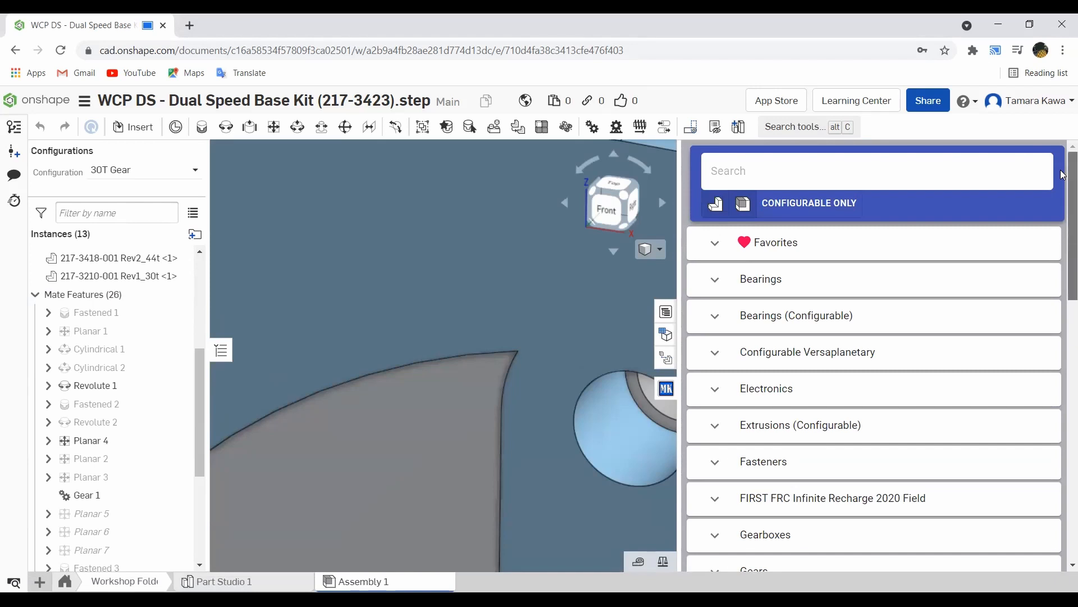
scroll(1062, 194, "down", 1)
scroll(1062, 195, "down", 9)
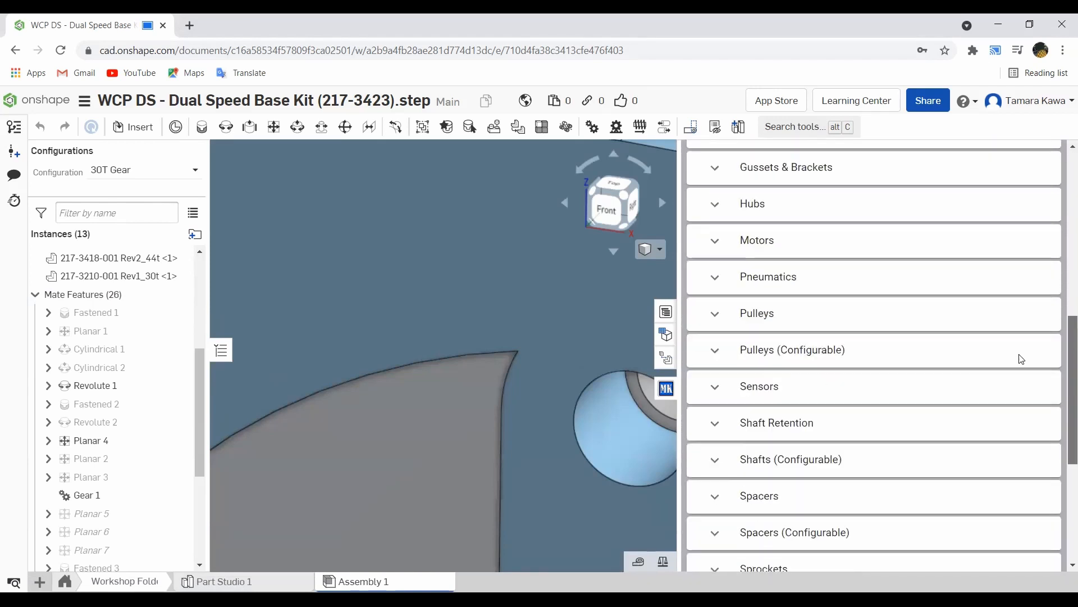
scroll(1019, 378, "down", 3)
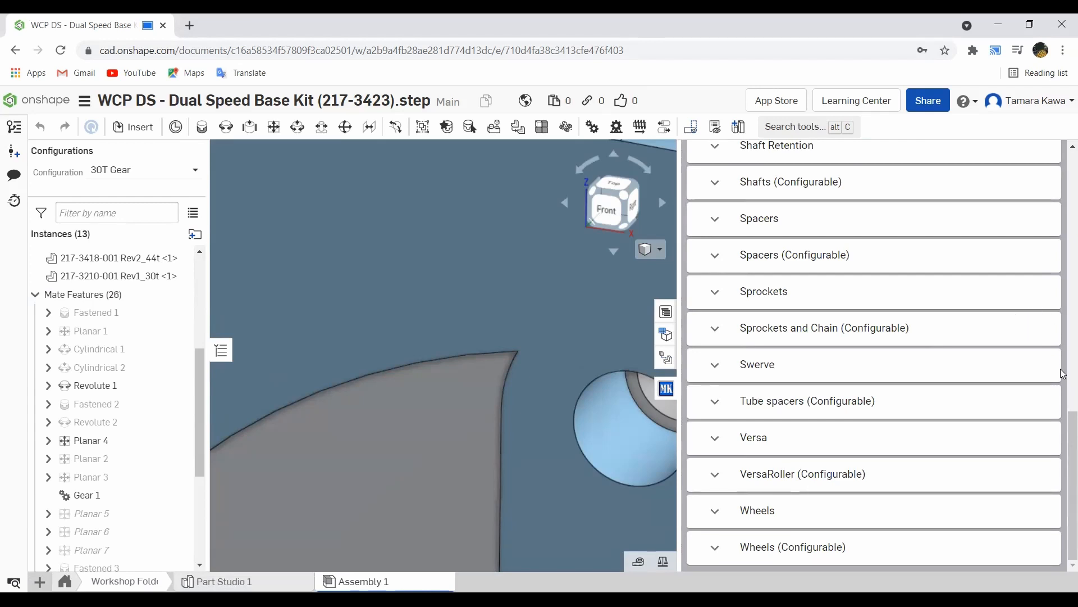
scroll(1062, 376, "up", 15)
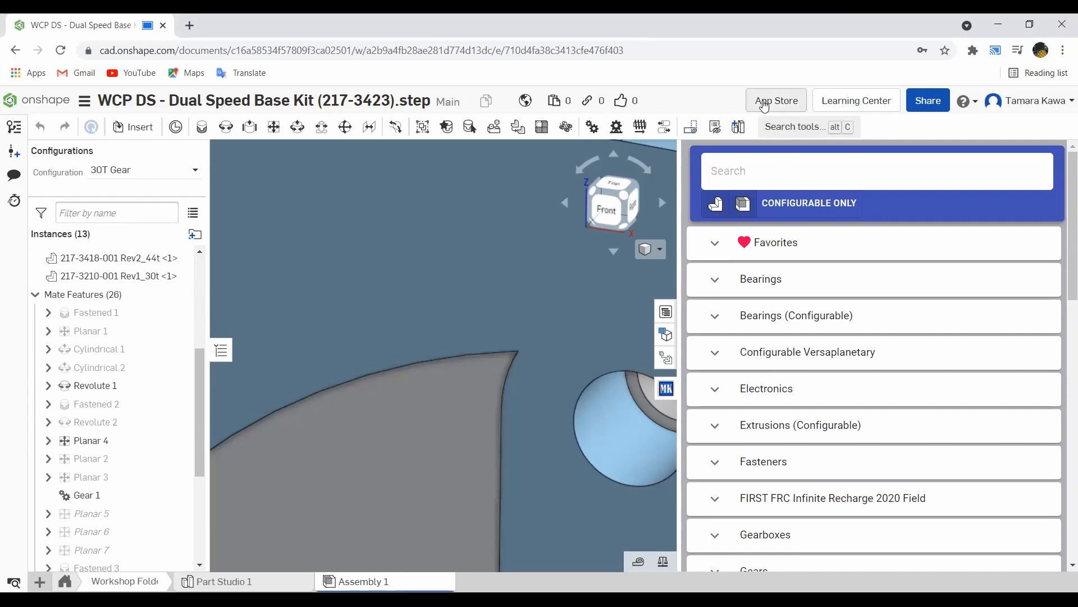
Step: Open the Onshape App Store in a new tab and search for 'mkcad'
left_click(783, 105)
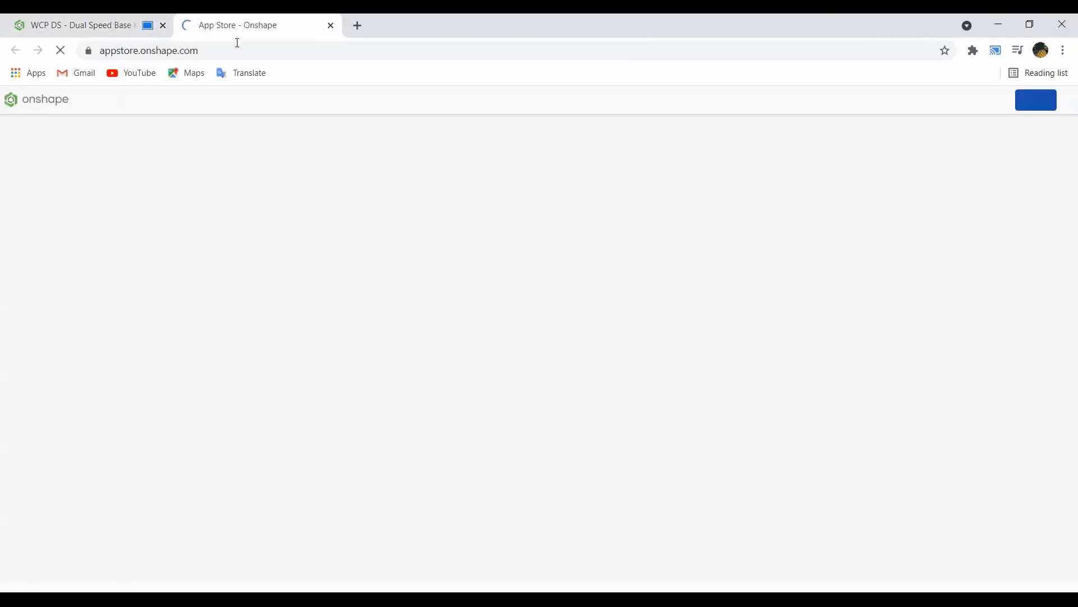
left_click(90, 25)
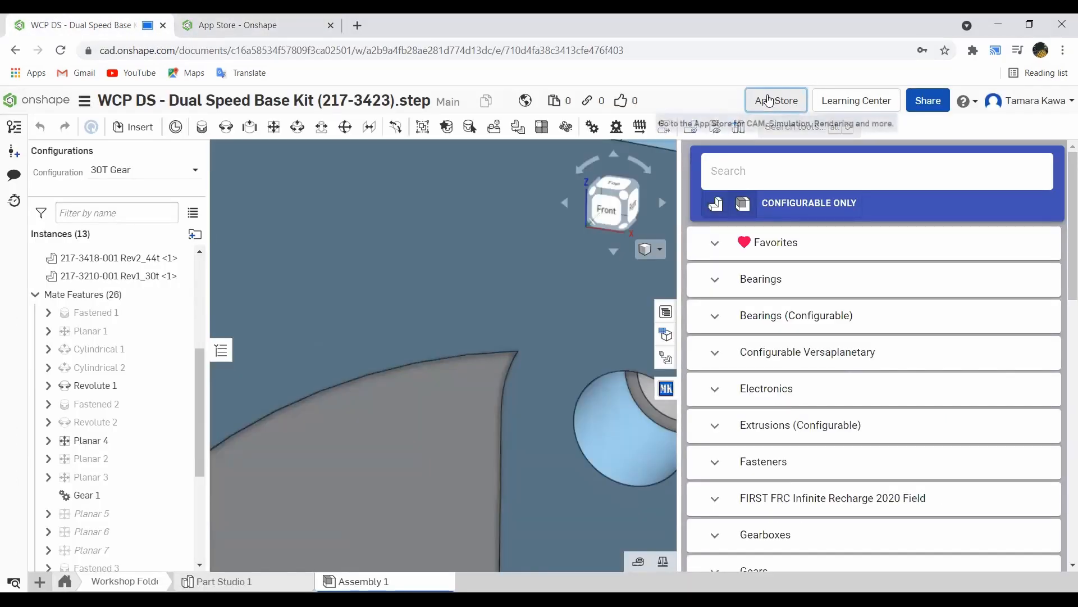
left_click(247, 25)
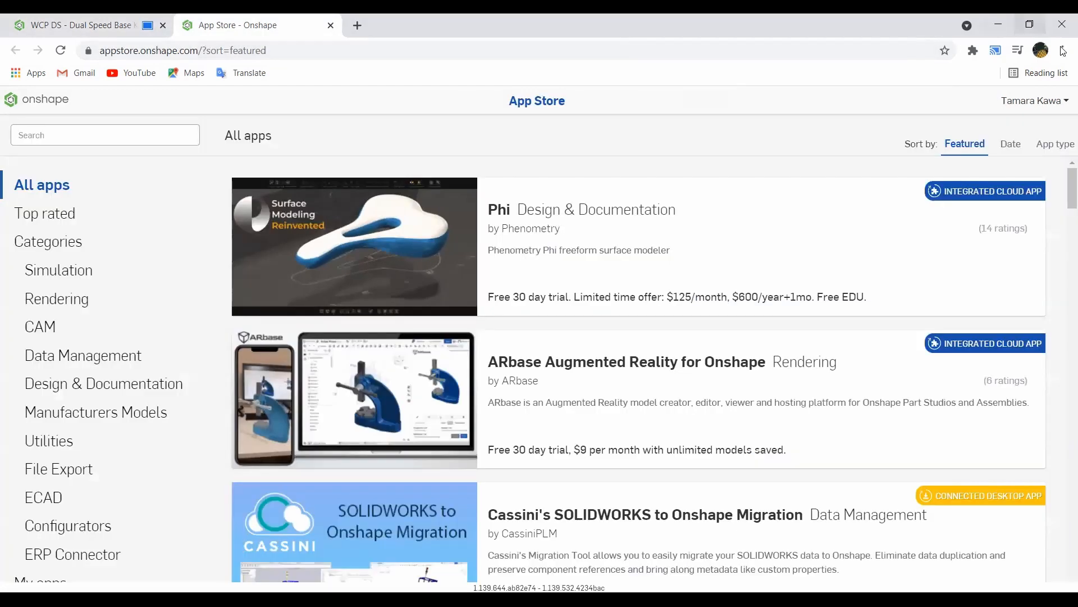
left_click(1063, 51)
left_click(823, 43)
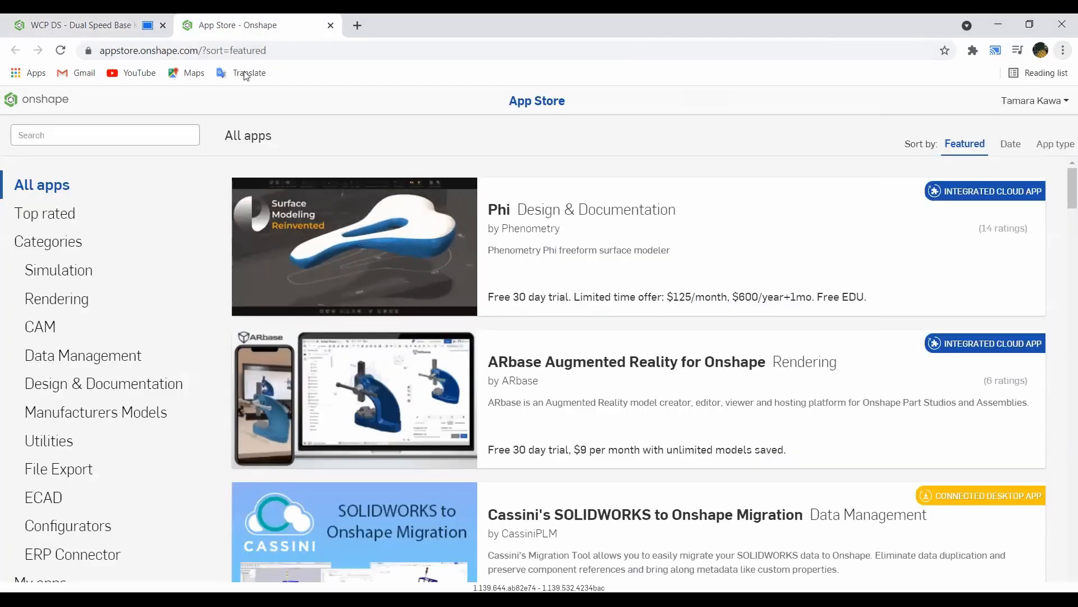
left_click(157, 134)
type("mkcad")
key("Return")
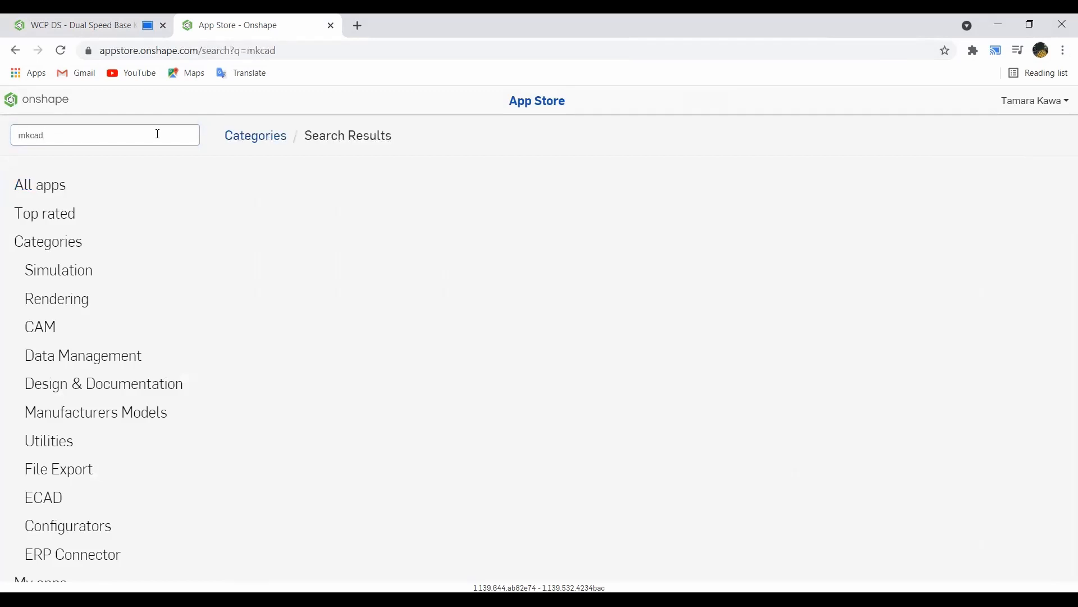
Step: Cast the tab to the D105 TV display, then open the MKCad Library details page
left_click(1063, 52)
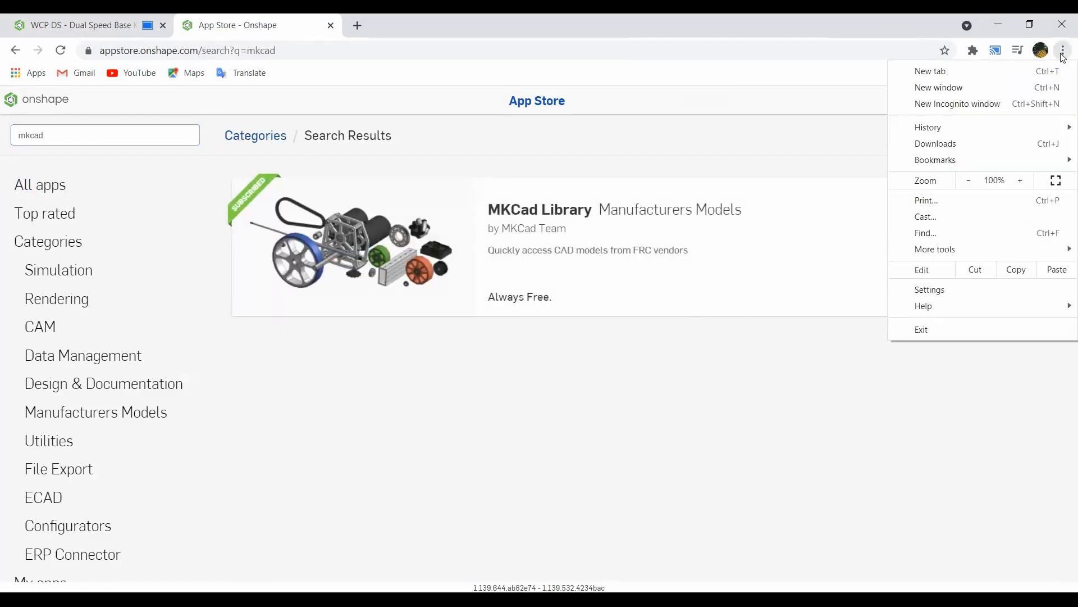
key("Escape")
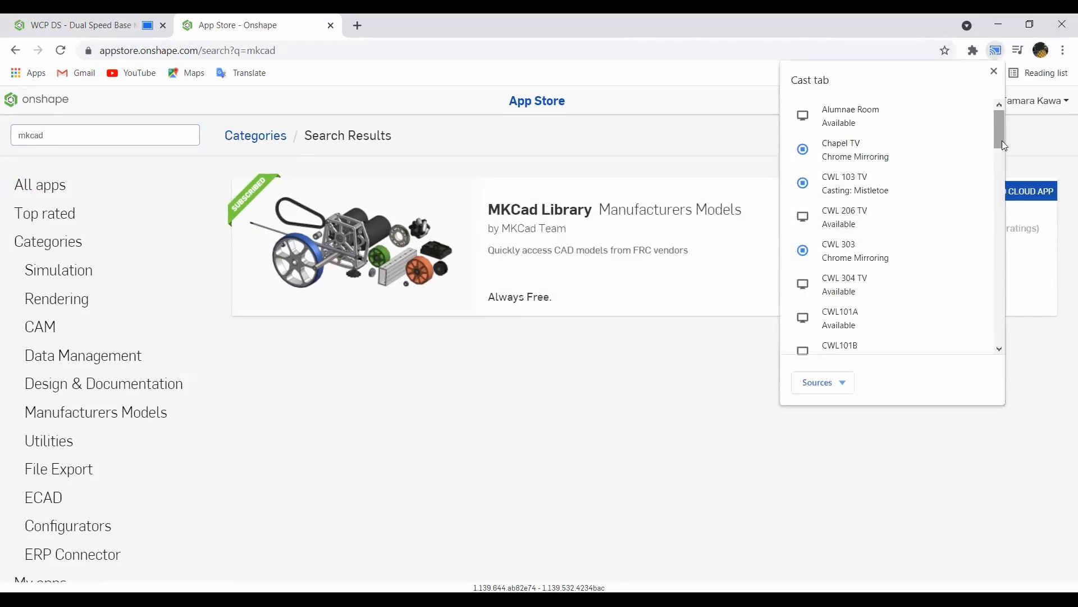
left_click_drag(1001, 142, 1000, 251)
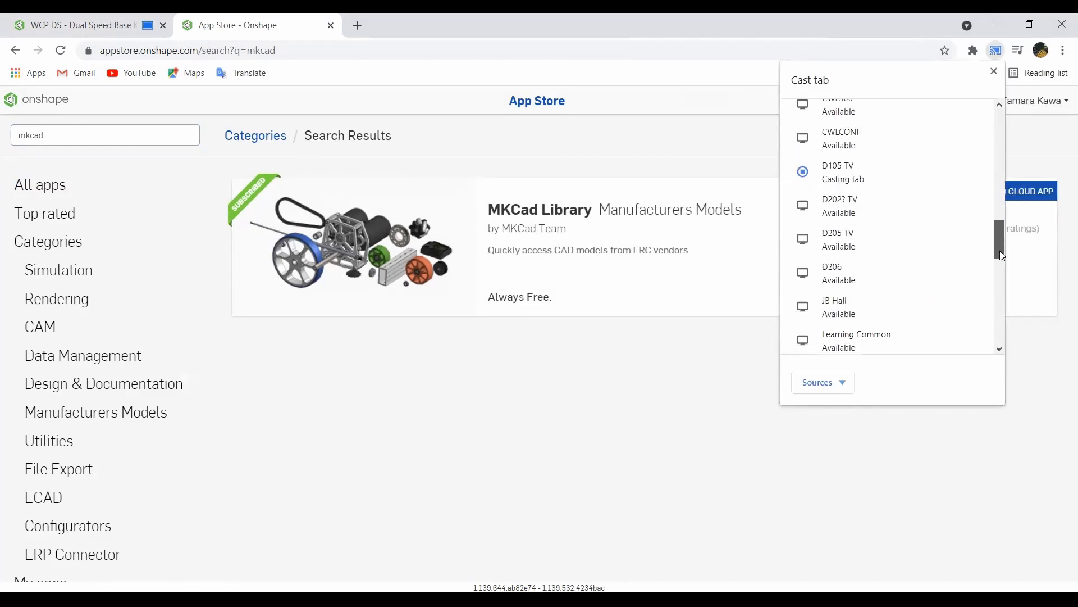
left_click(871, 186)
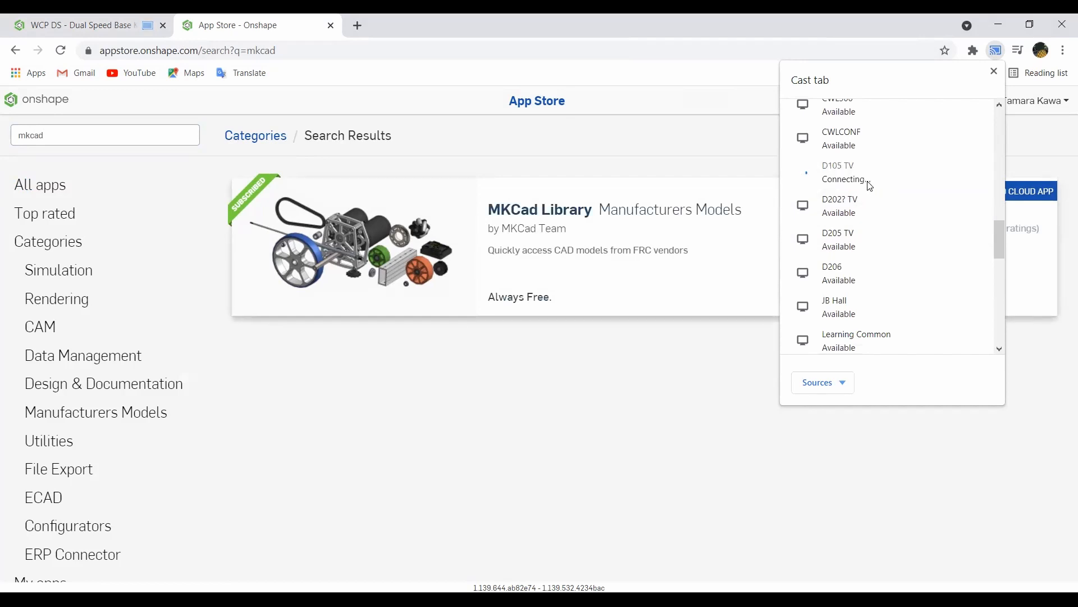
left_click(627, 171)
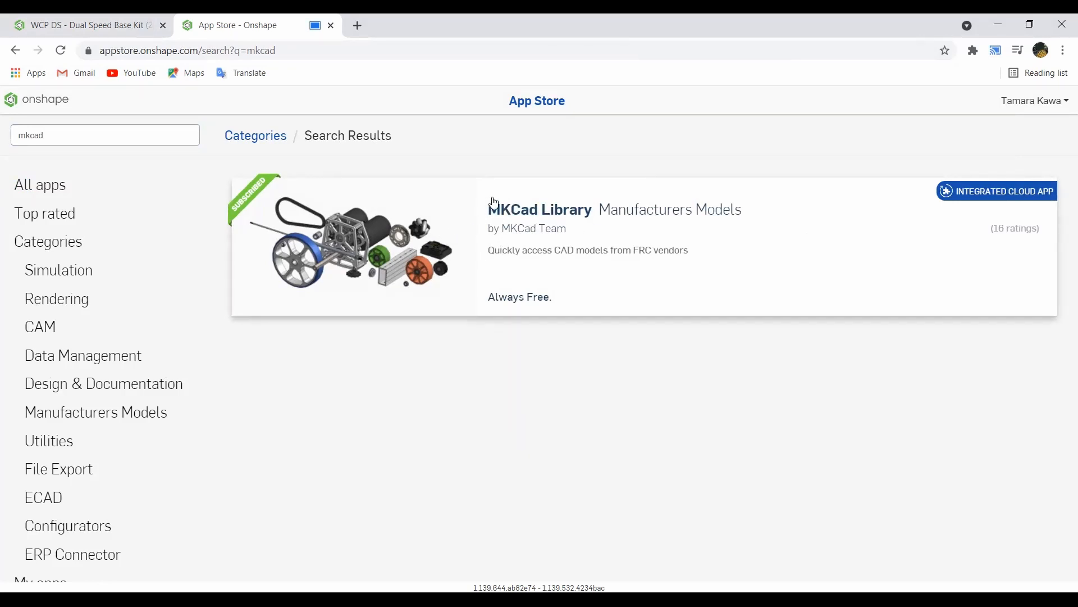
left_click(537, 214)
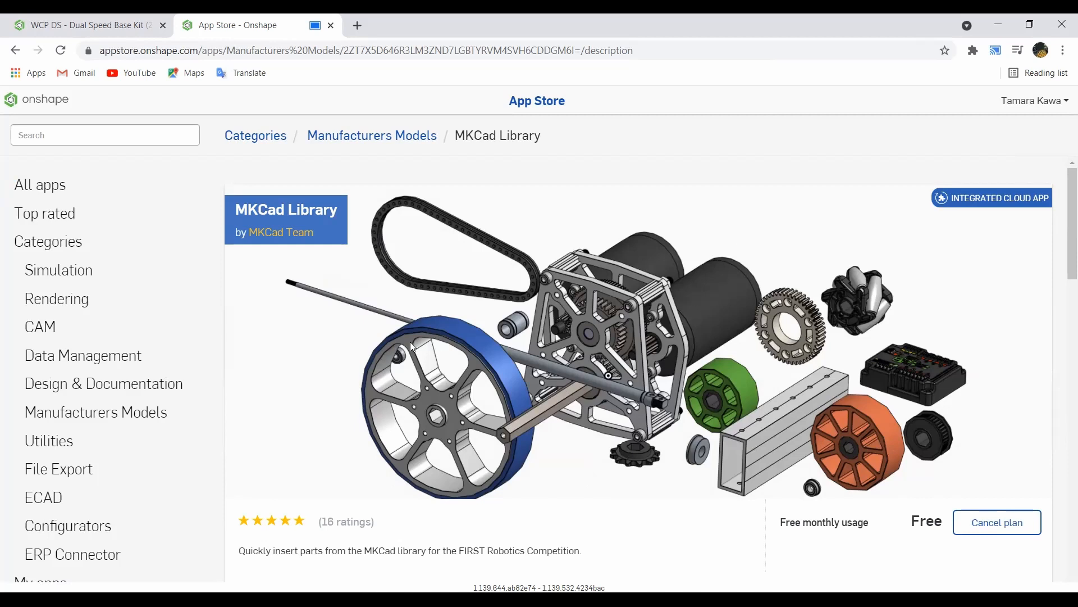
Step: Cast the assembly document tab to the D105 TV display and close the parts library panel
left_click(26, 22)
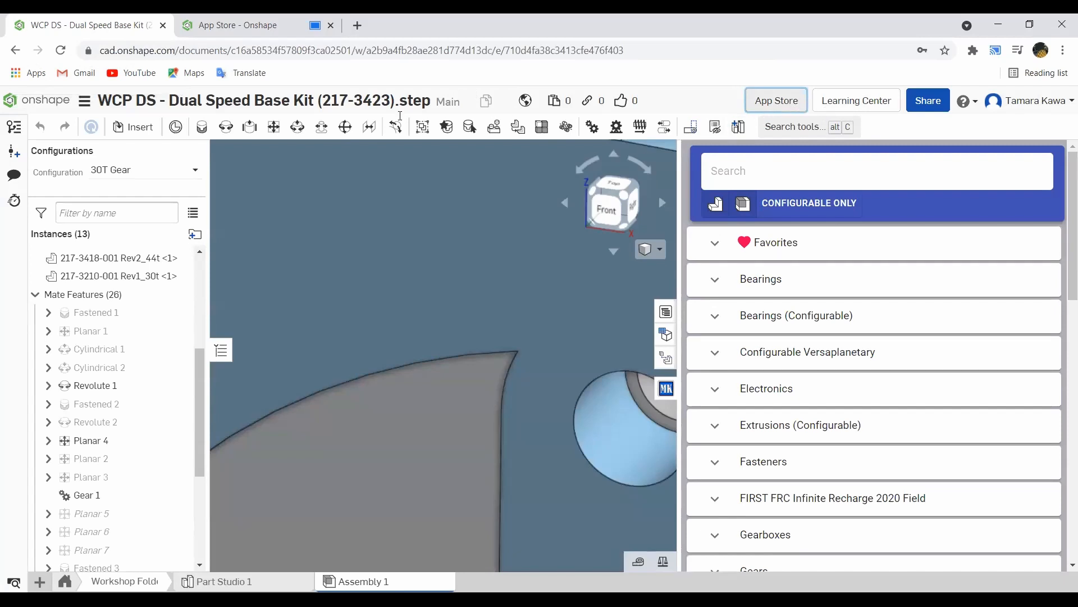
left_click(994, 53)
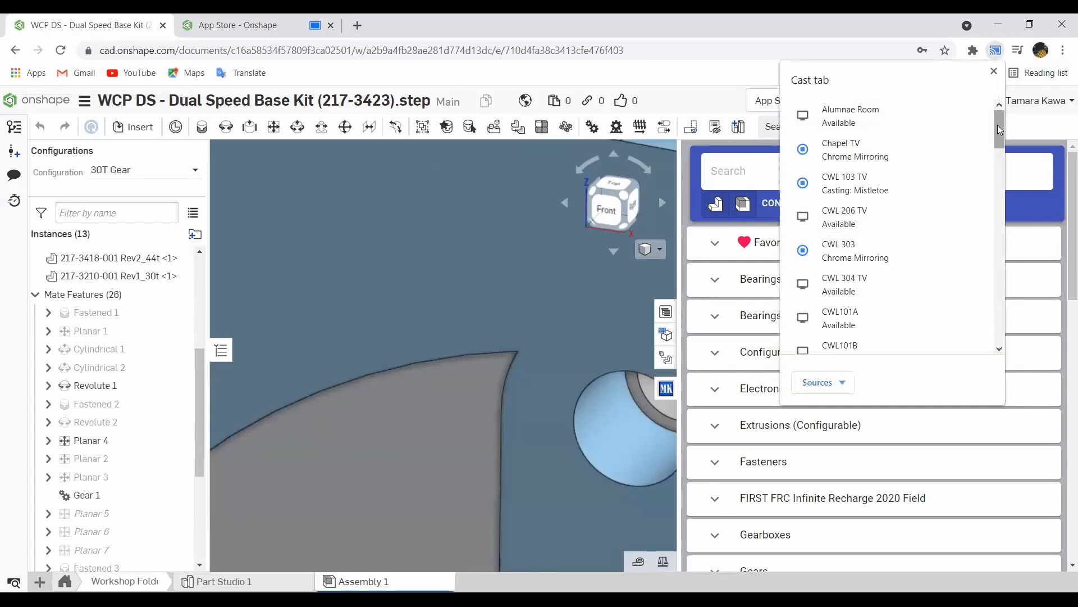
left_click_drag(999, 130, 1003, 234)
left_click(920, 203)
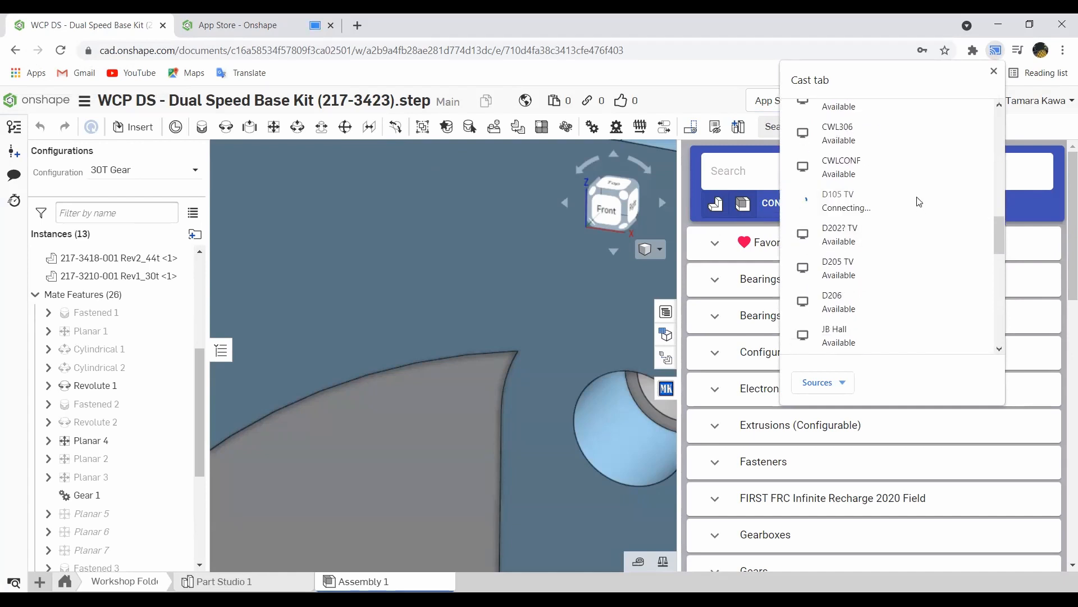
left_click(714, 39)
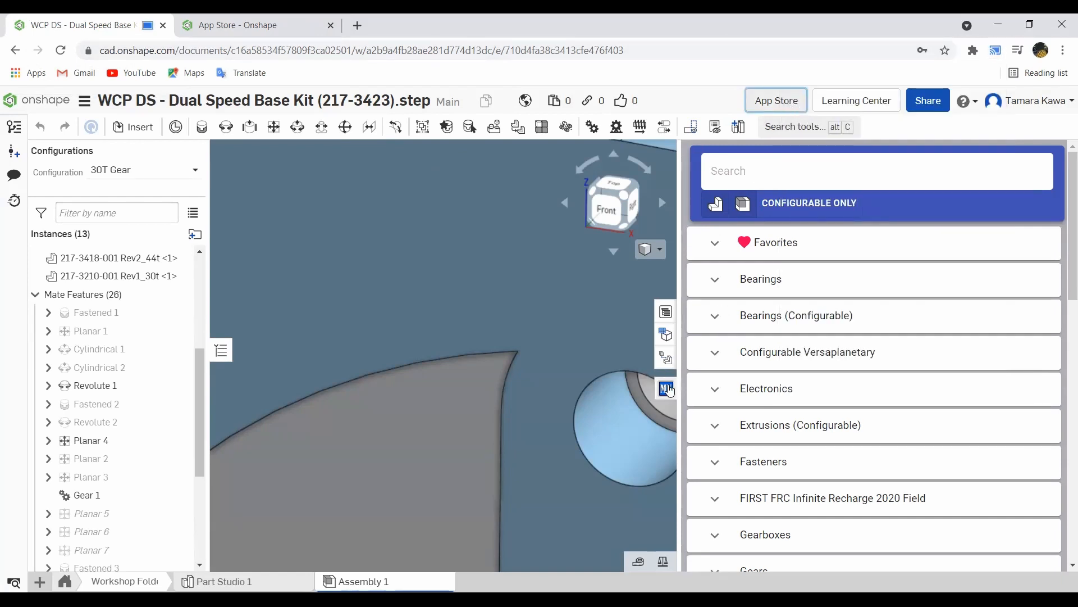
left_click(666, 388)
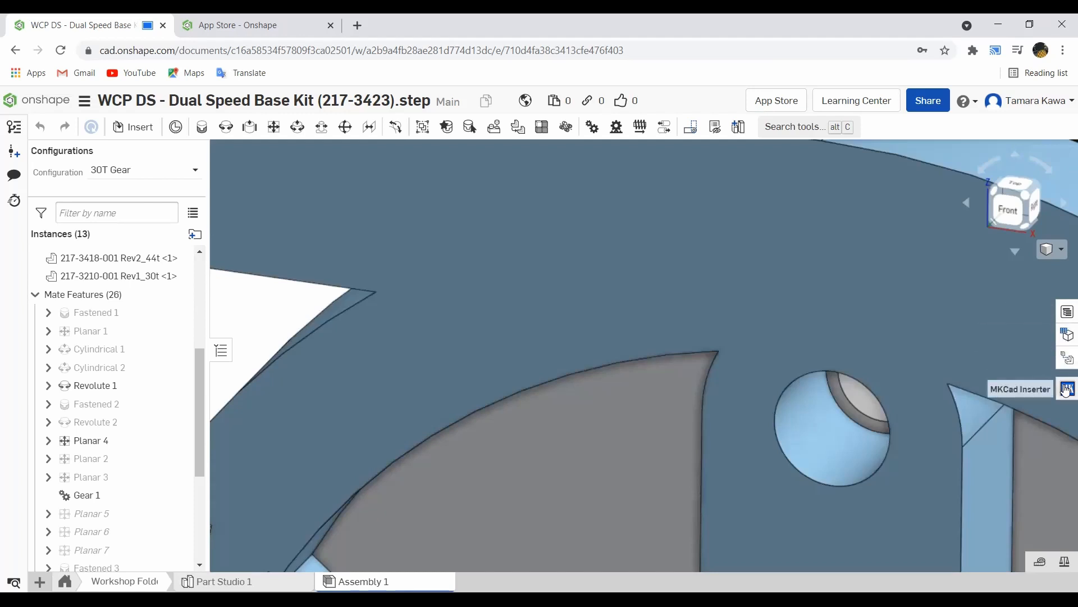
Step: Zoom out, open the MKCad library, and browse its categories, expanding Hubs
scroll(520, 272, "down", 10)
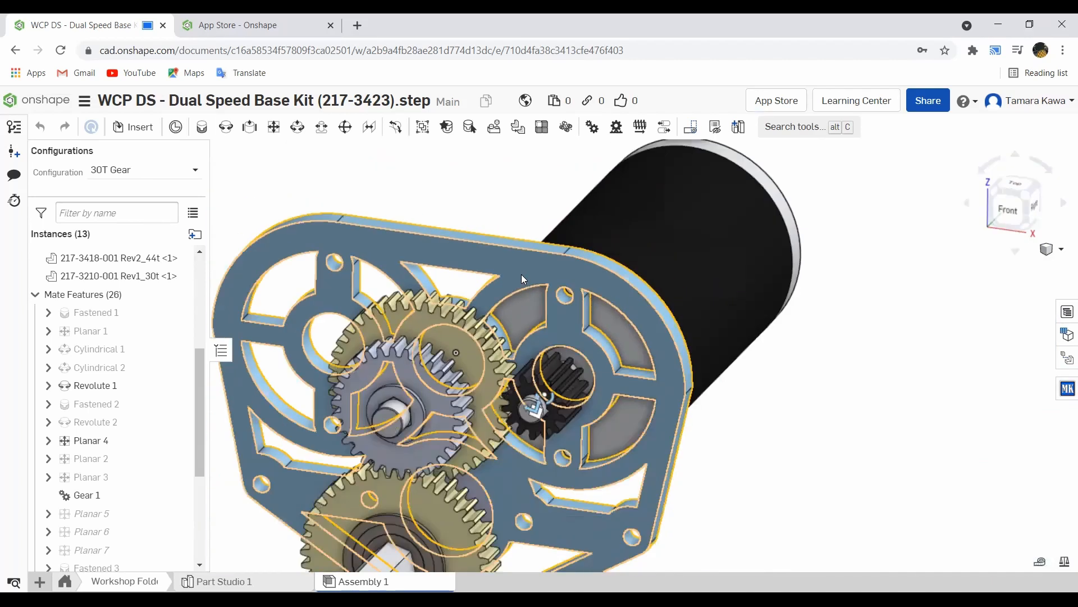
scroll(522, 274, "down", 5)
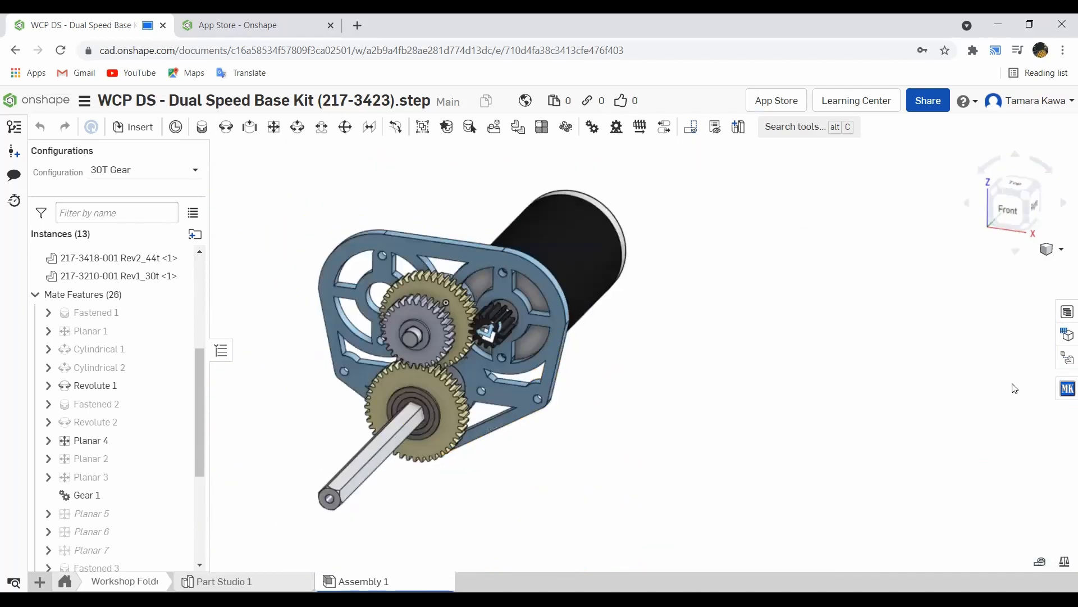
left_click(1067, 388)
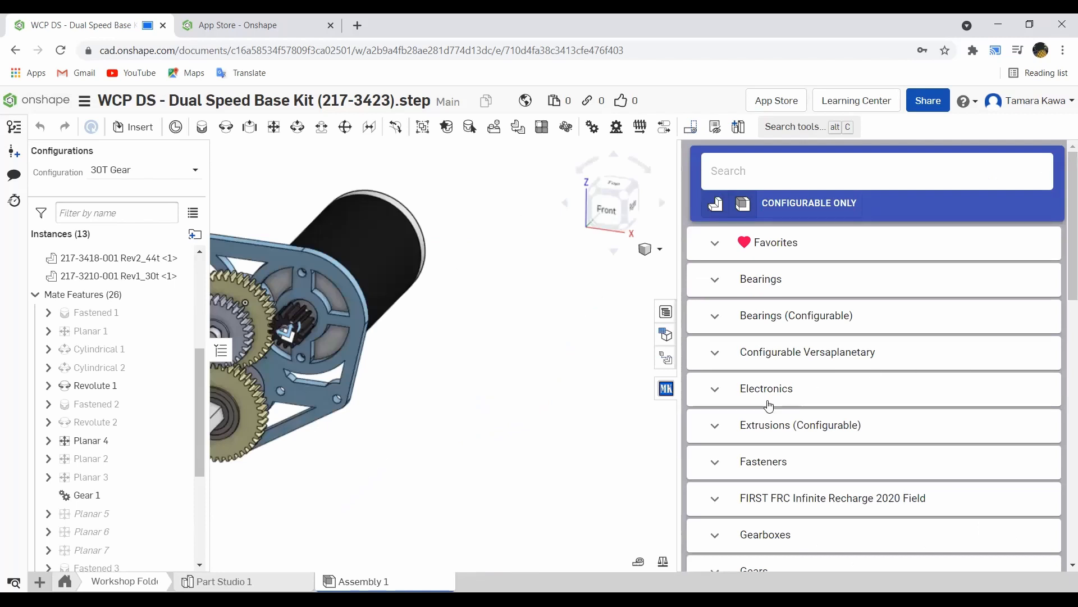
scroll(492, 388, "up", 3)
scroll(492, 388, "down", 5)
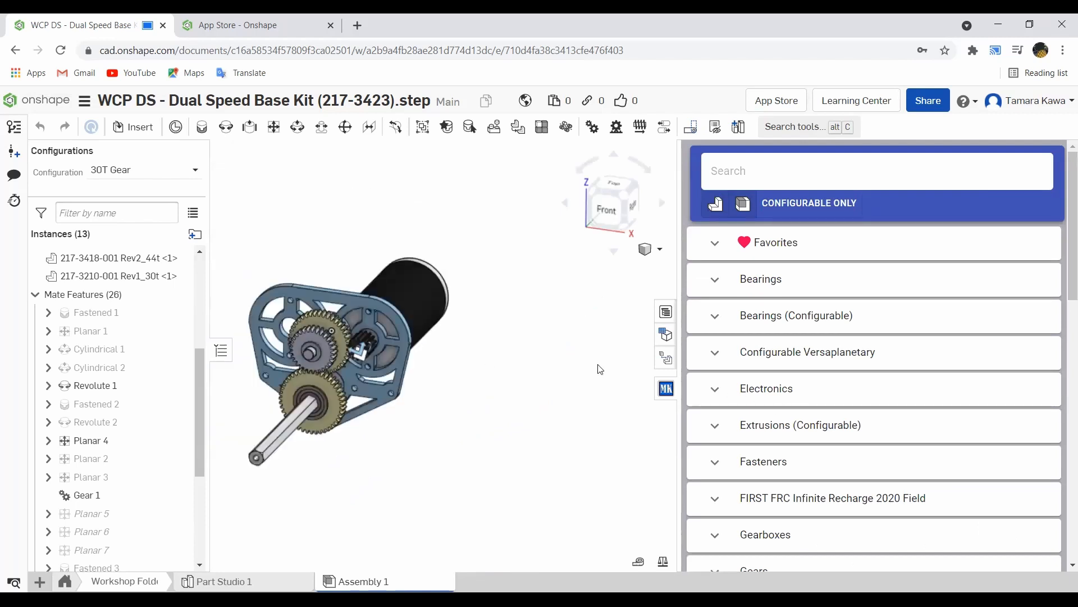
scroll(777, 409, "down", 2)
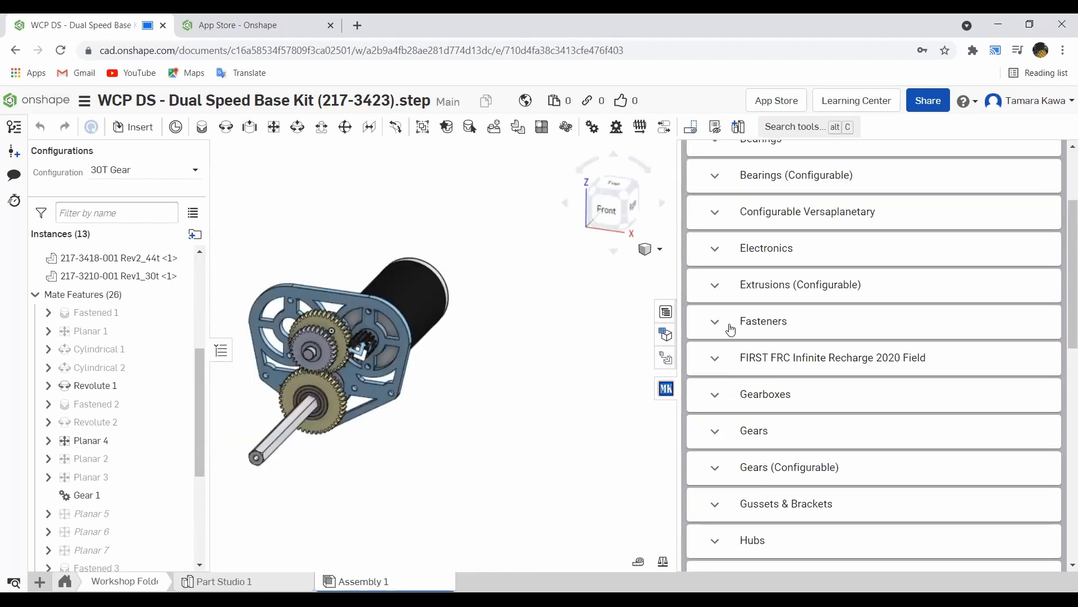
scroll(737, 376, "down", 2)
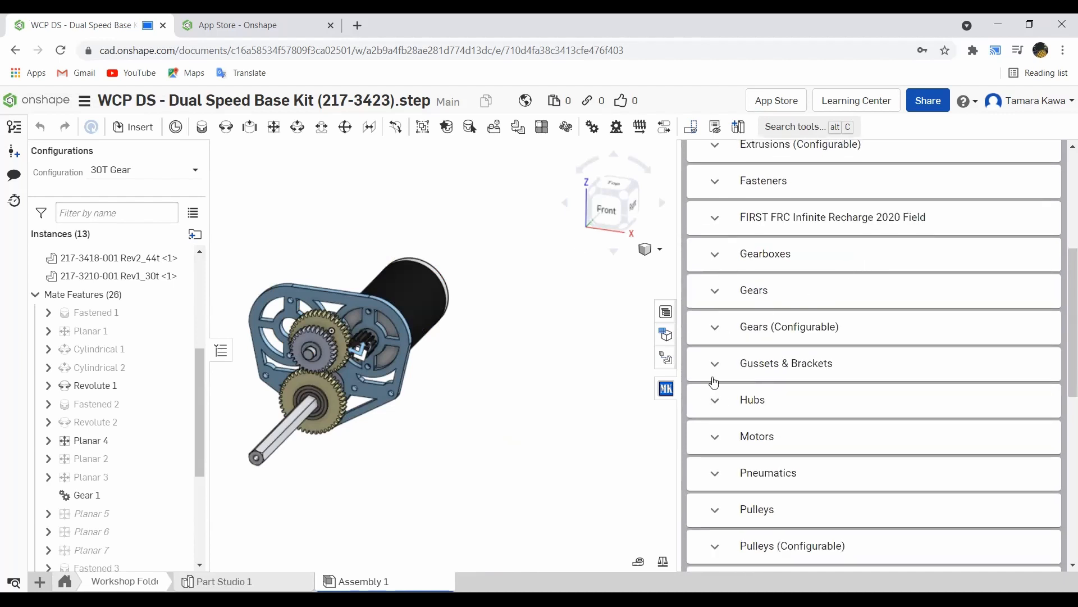
left_click(716, 400)
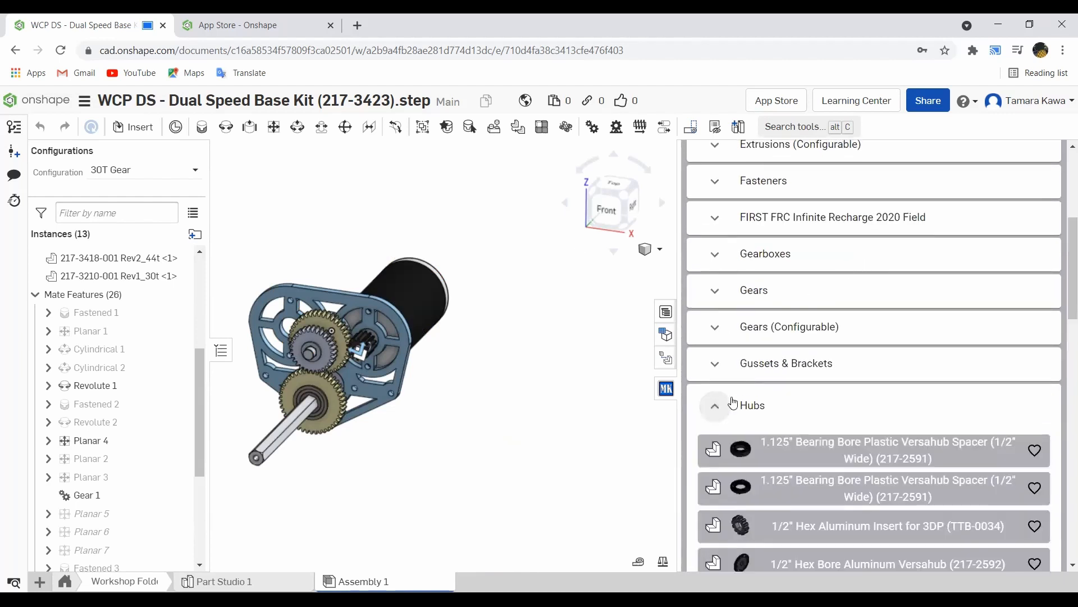
scroll(797, 384, "down", 5)
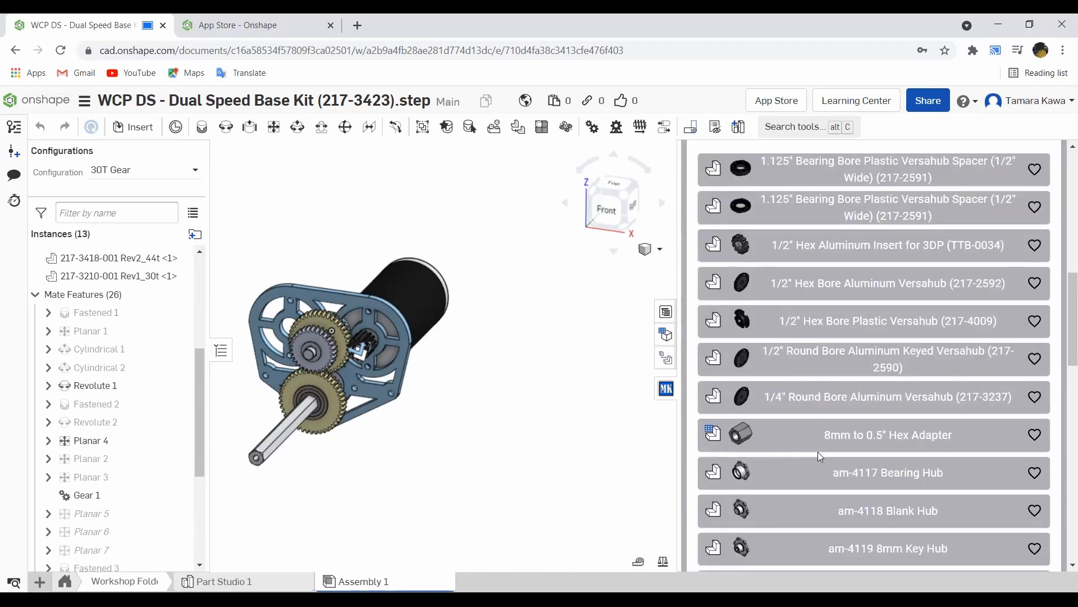
scroll(825, 432, "up", 9)
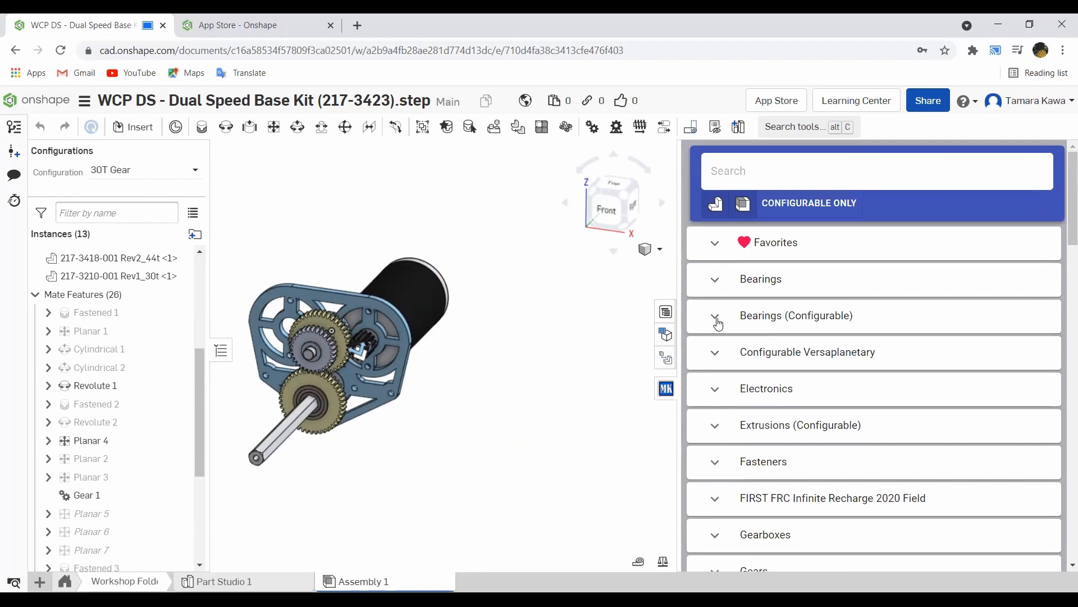
Step: Expand Bearings (Configurable), cancel a Vex/WCP bearing insertion, and reopen the library after checking the App Store page
left_click(717, 319)
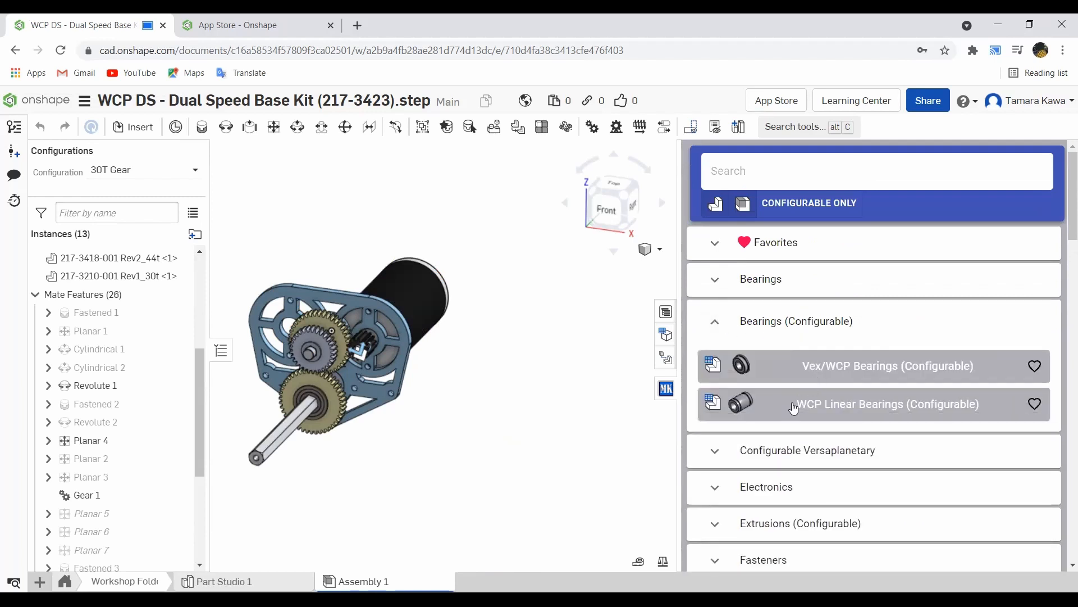
left_click(810, 380)
left_click(888, 407)
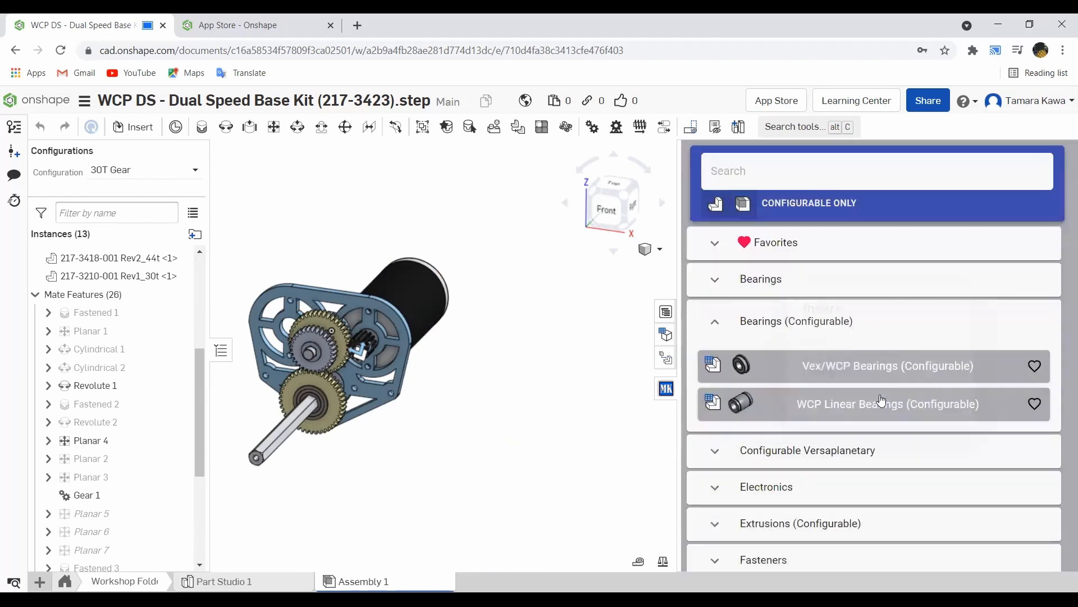
left_click(664, 399)
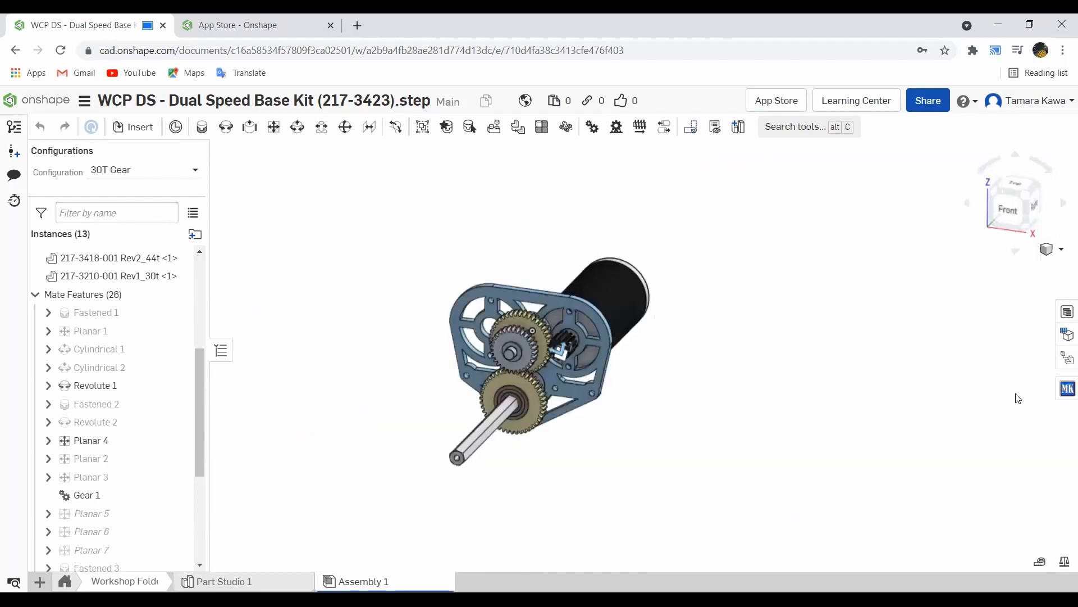
left_click(1068, 388)
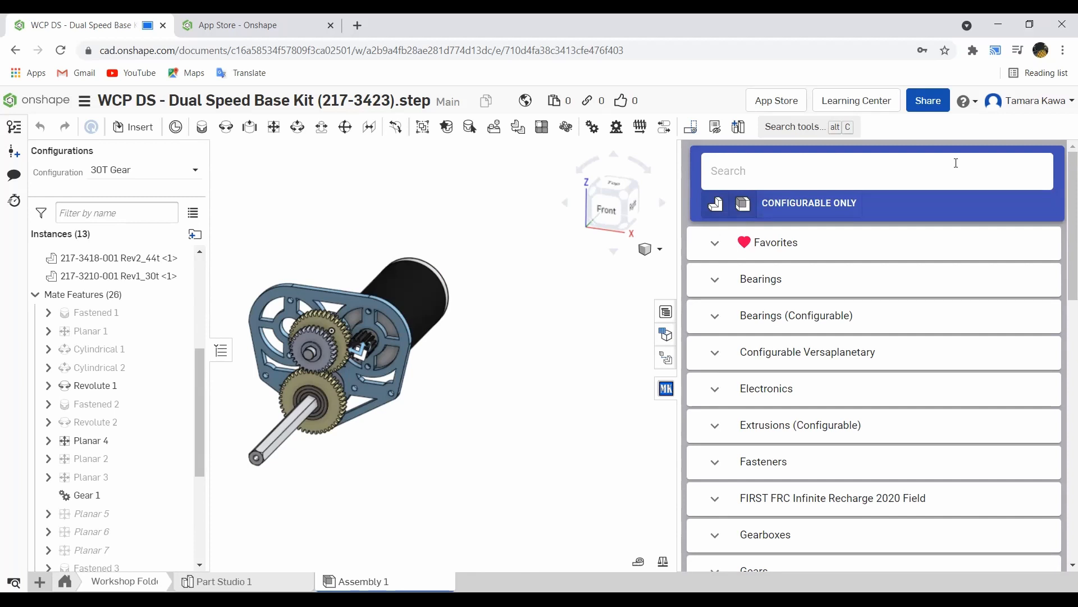
left_click(247, 25)
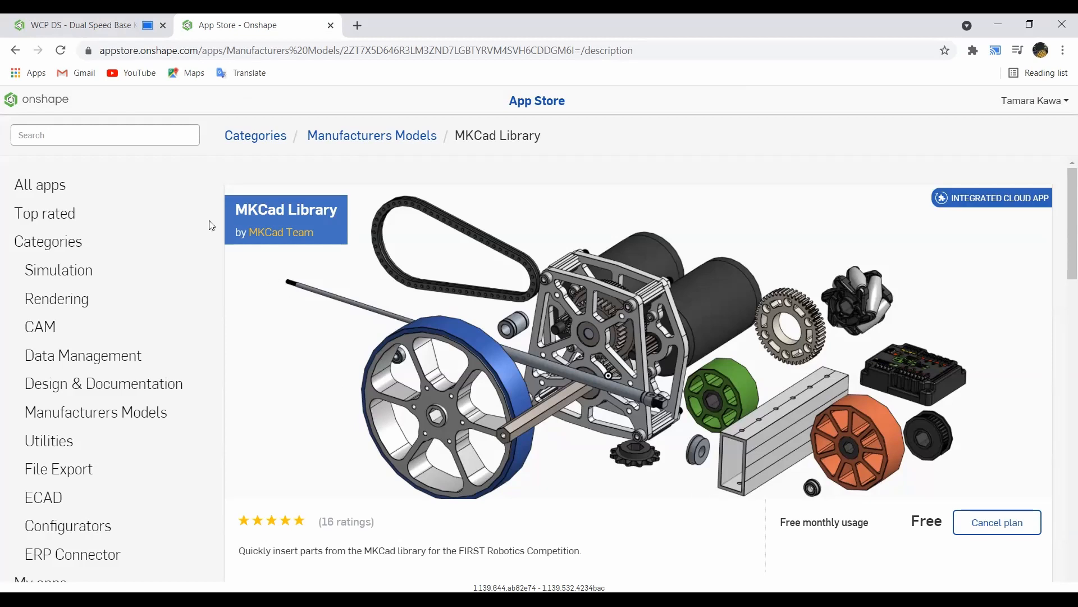
left_click(35, 24)
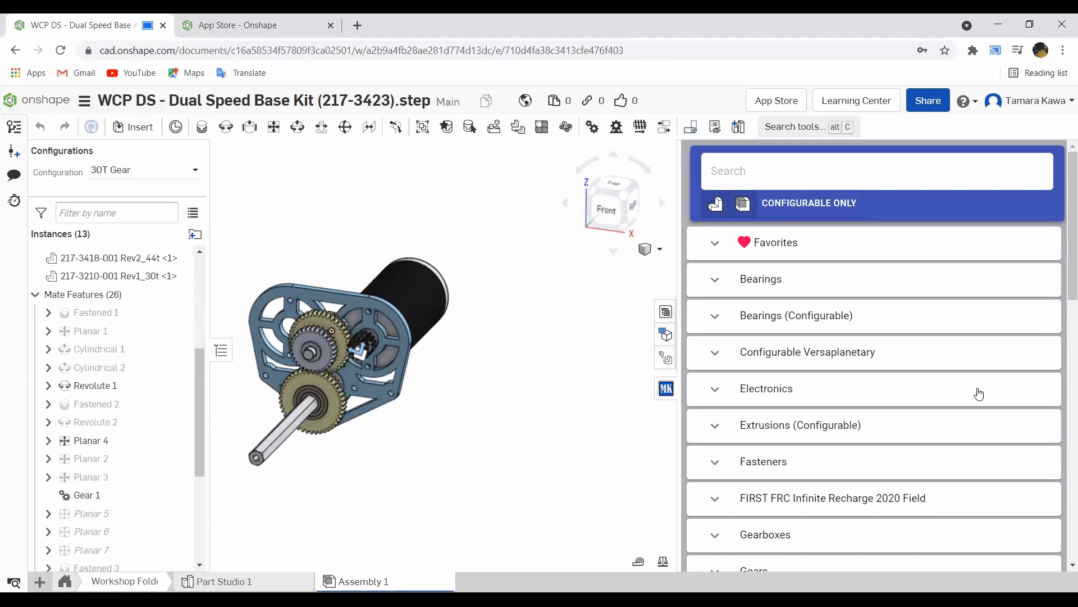
Step: Browse and collapse the Gearboxes category, then expand Bearings (Configurable) again
left_click(715, 533)
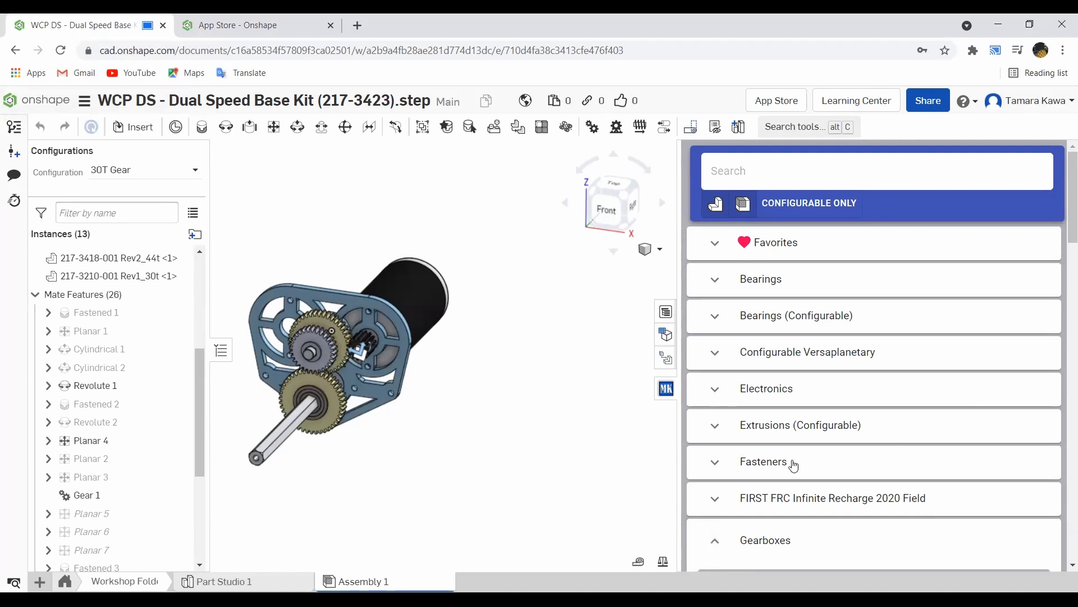
scroll(797, 464, "down", 3)
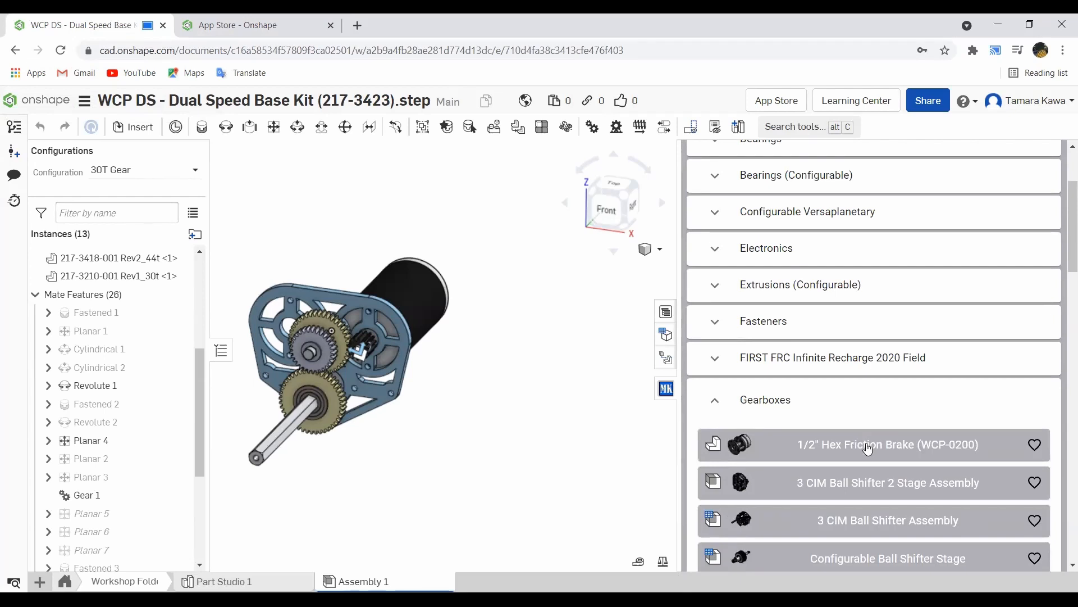
scroll(868, 445, "down", 4)
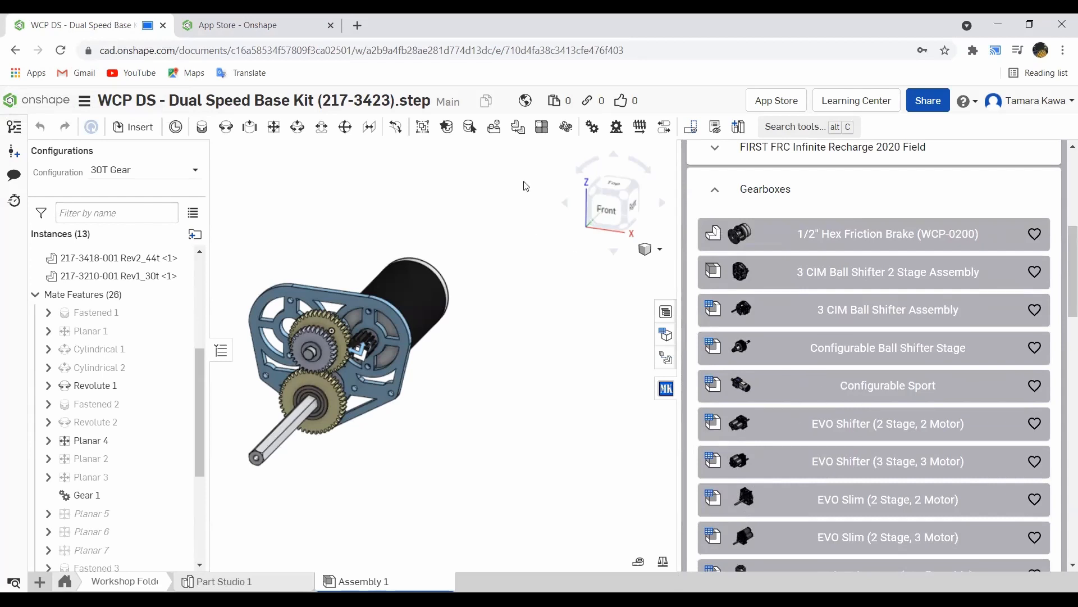
left_click(715, 192)
scroll(724, 303, "up", 4)
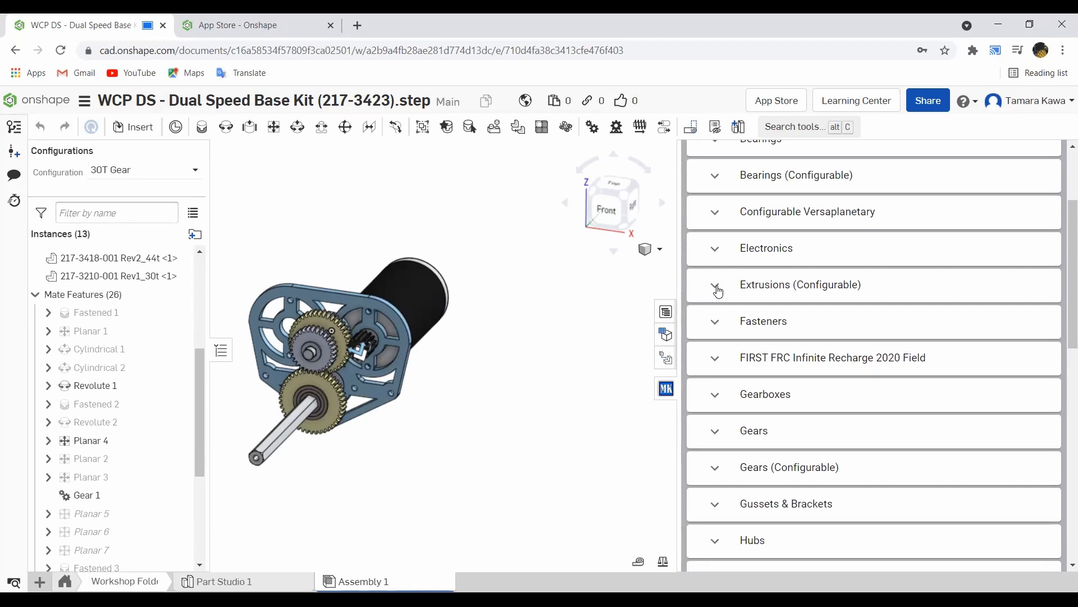
left_click(716, 177)
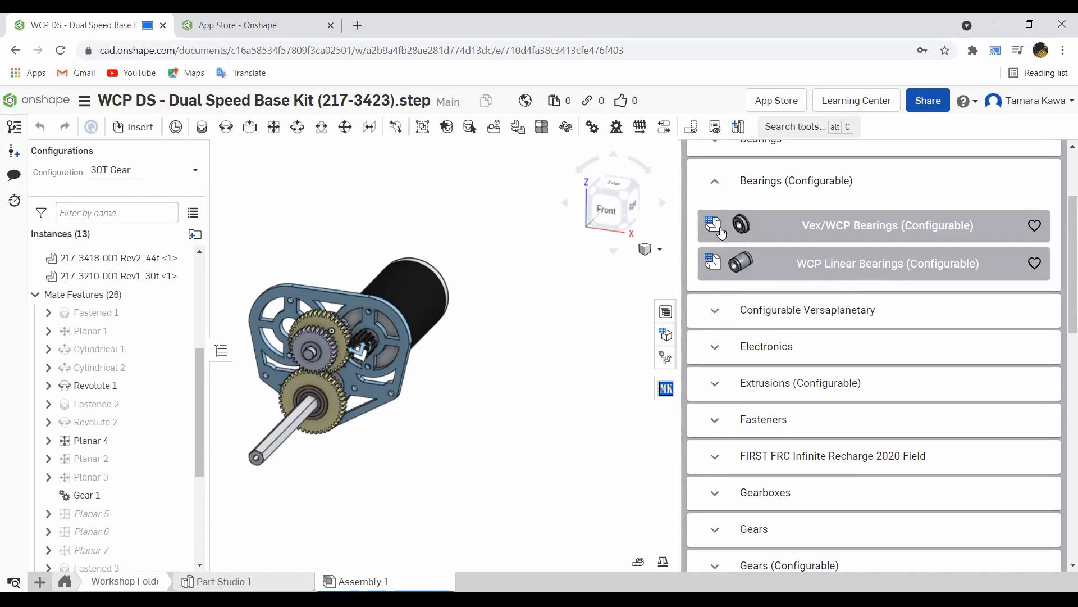
left_click(793, 226)
left_click(848, 368)
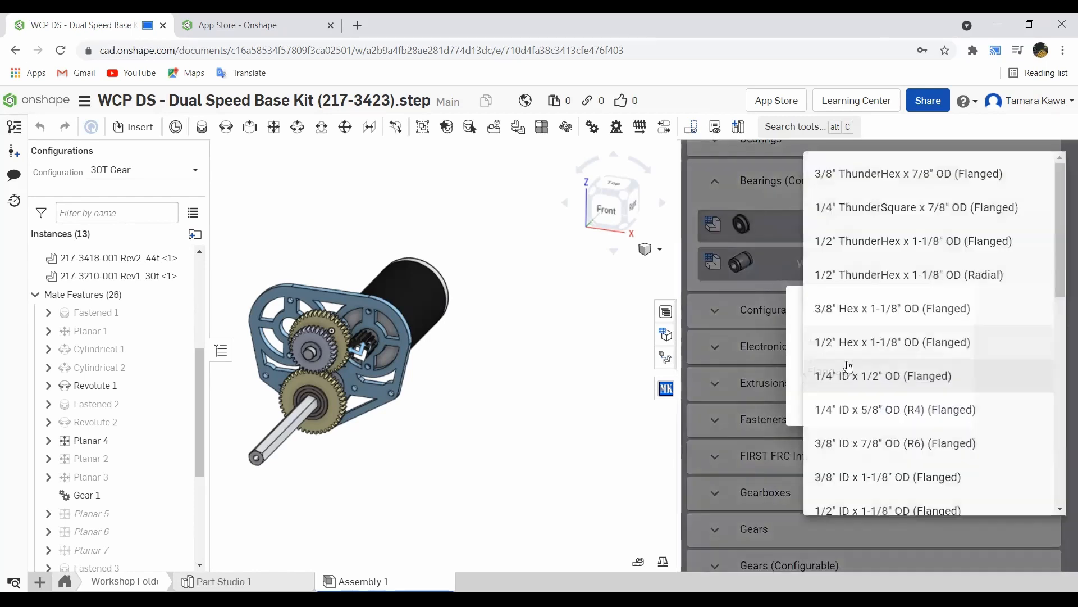
scroll(880, 332, "down", 3)
scroll(880, 332, "down", 2)
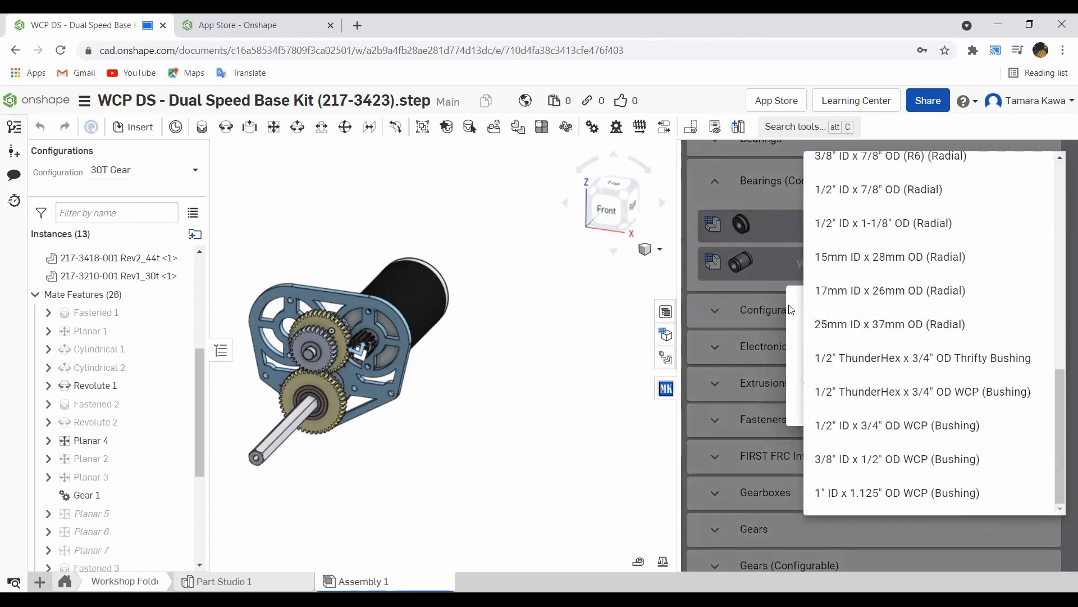
left_click(789, 308)
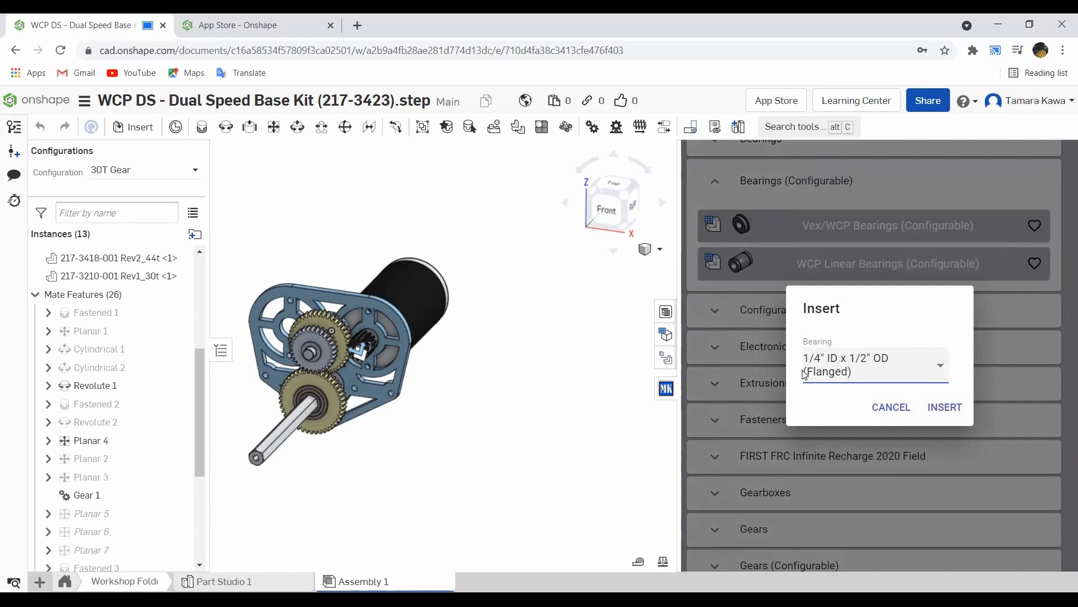
left_click(889, 406)
left_click(733, 494)
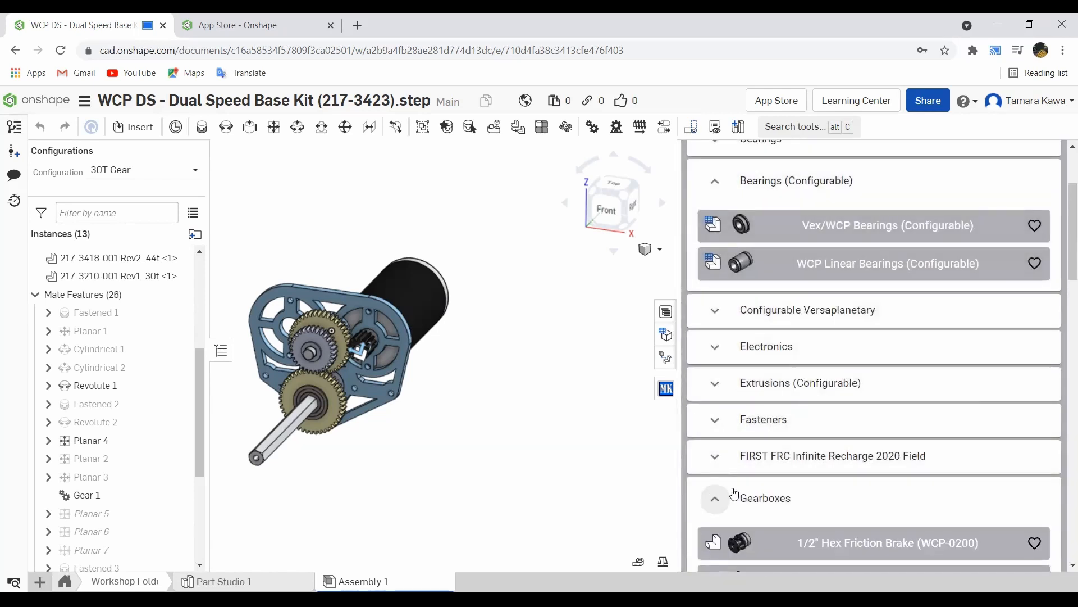
scroll(815, 472, "down", 7)
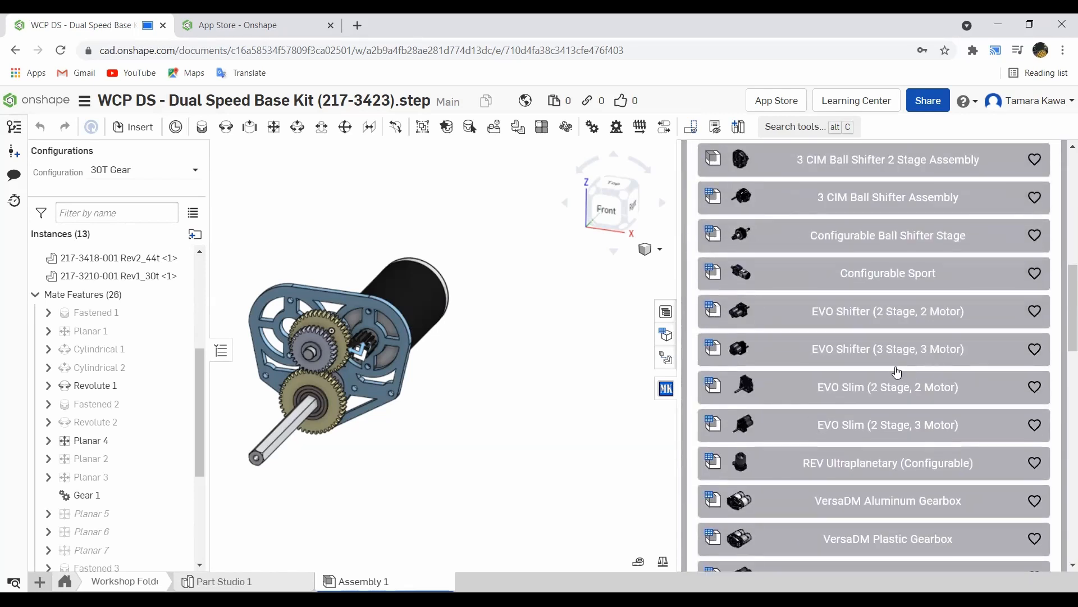
scroll(823, 444, "down", 4)
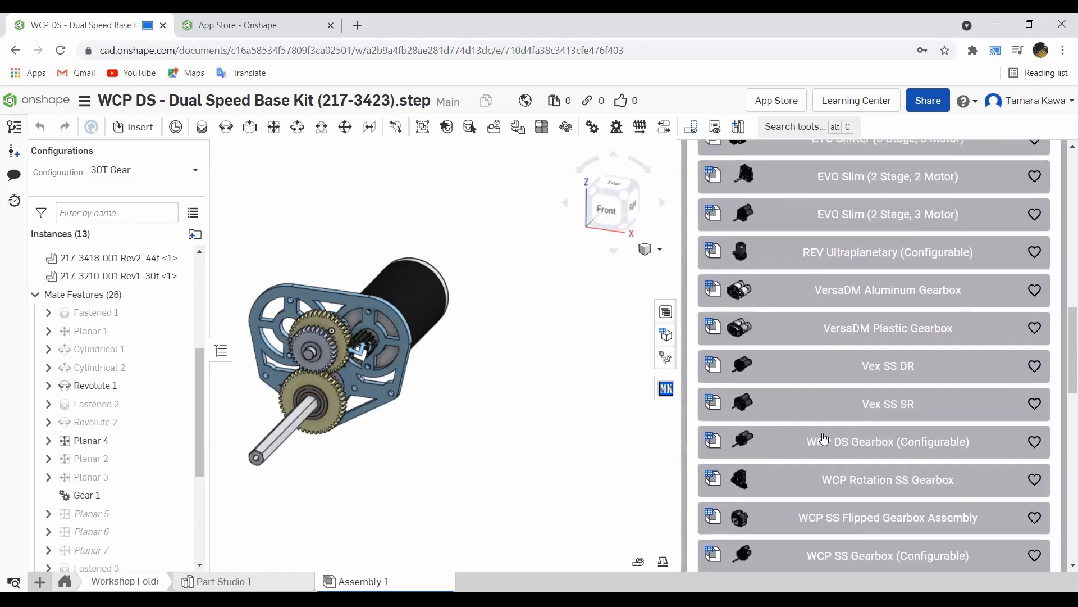
scroll(824, 438, "down", 2)
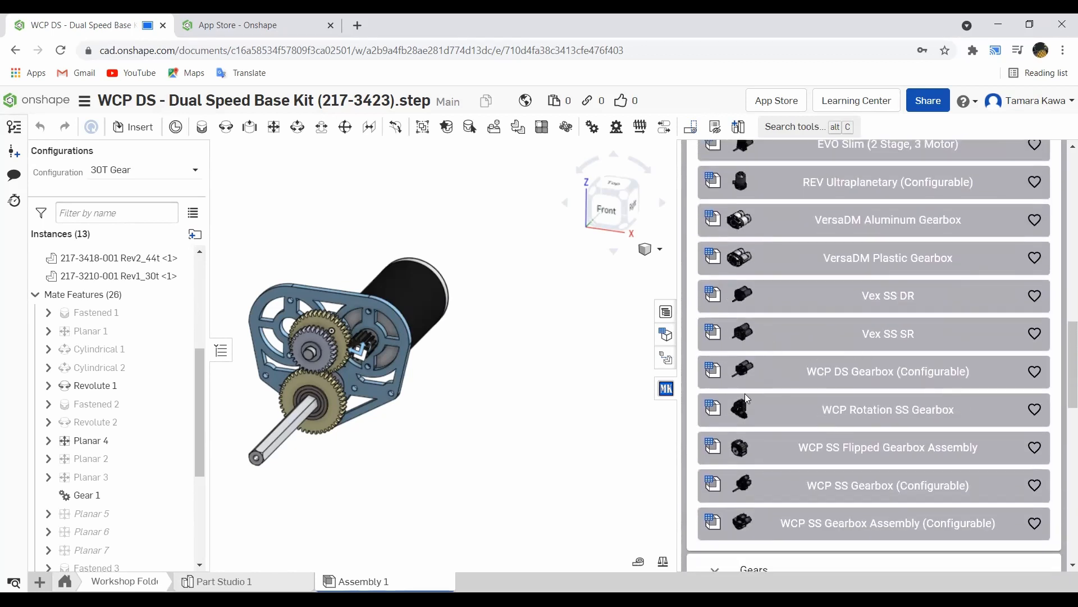
scroll(775, 414, "up", 5)
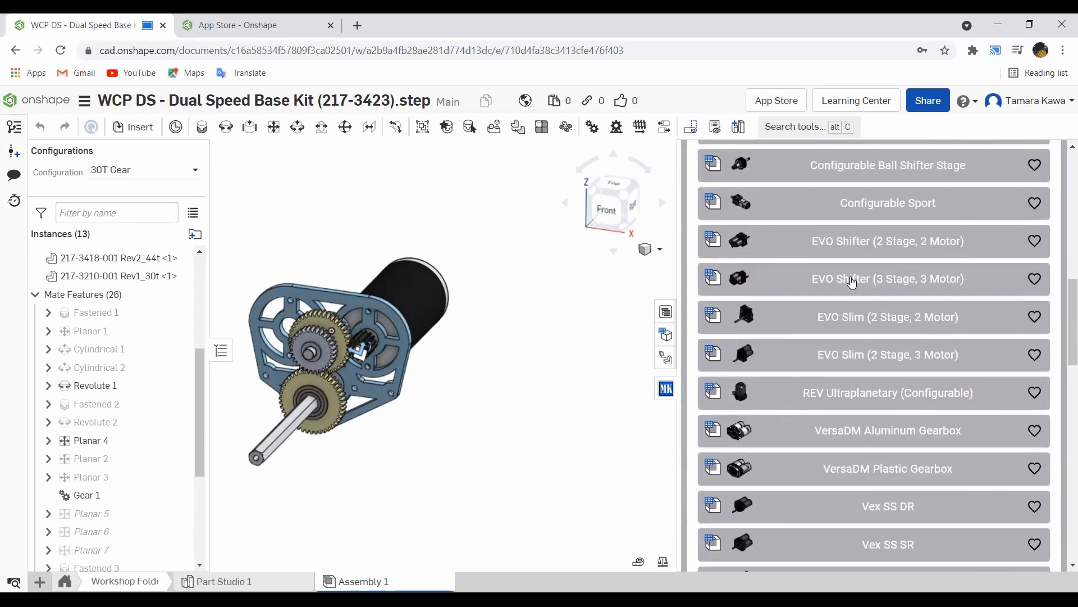
left_click(852, 283)
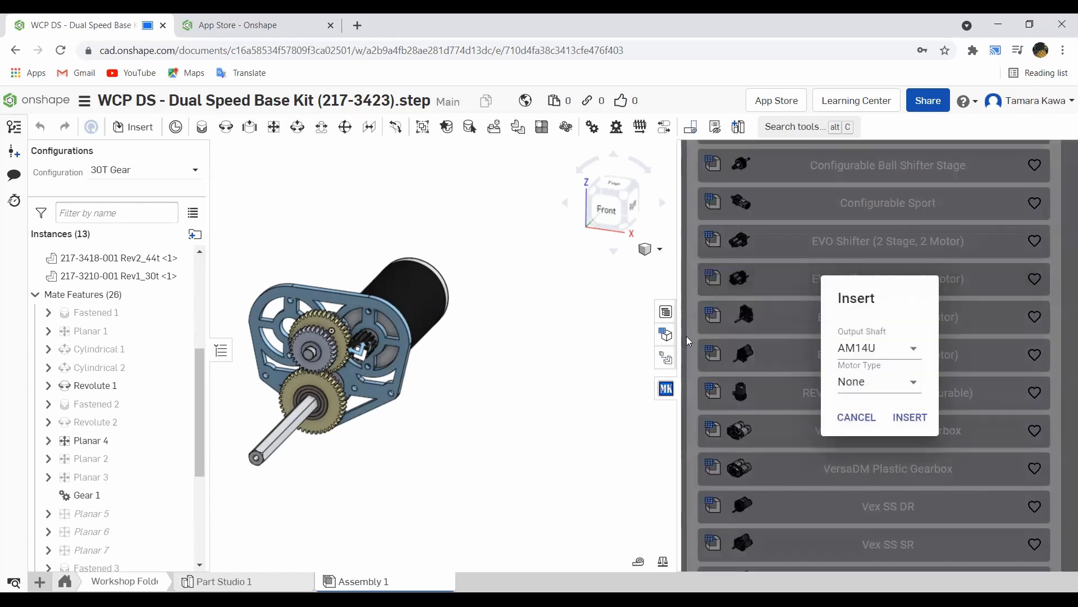
left_click(883, 347)
left_click(883, 347)
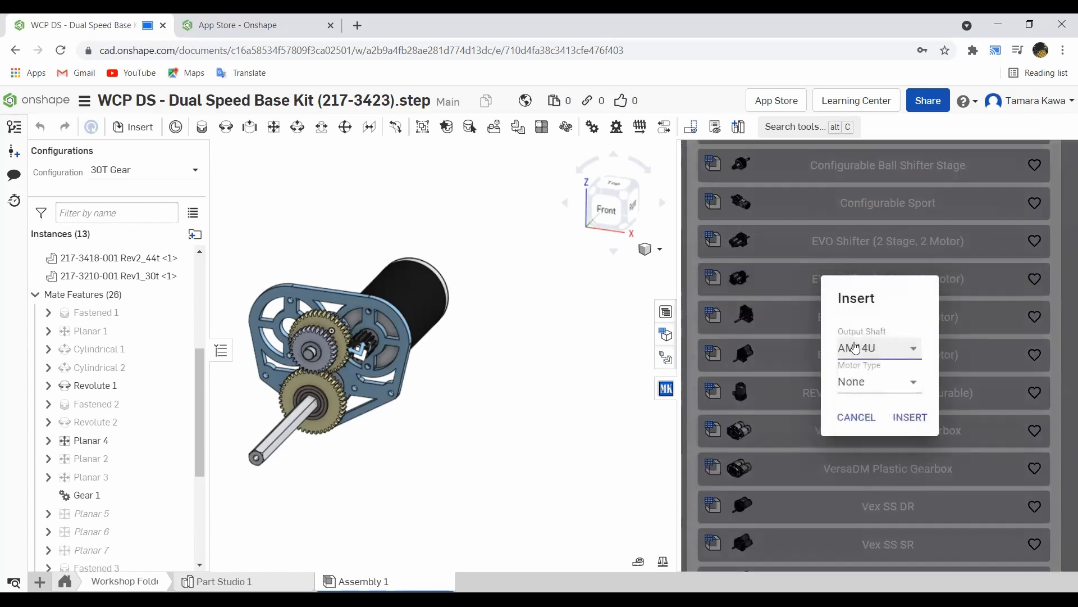
left_click(856, 417)
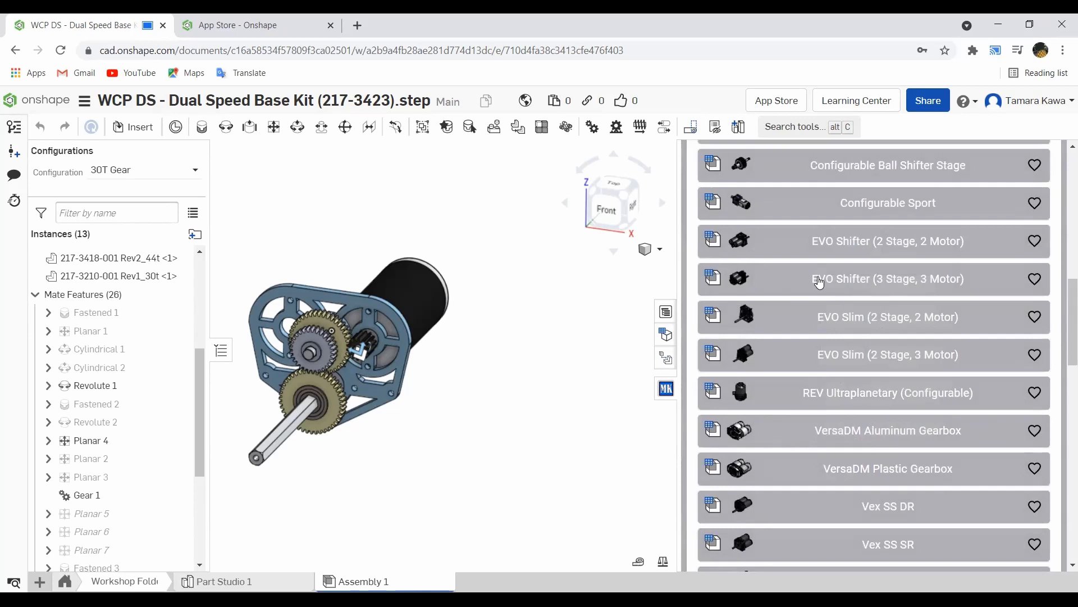
left_click(876, 279)
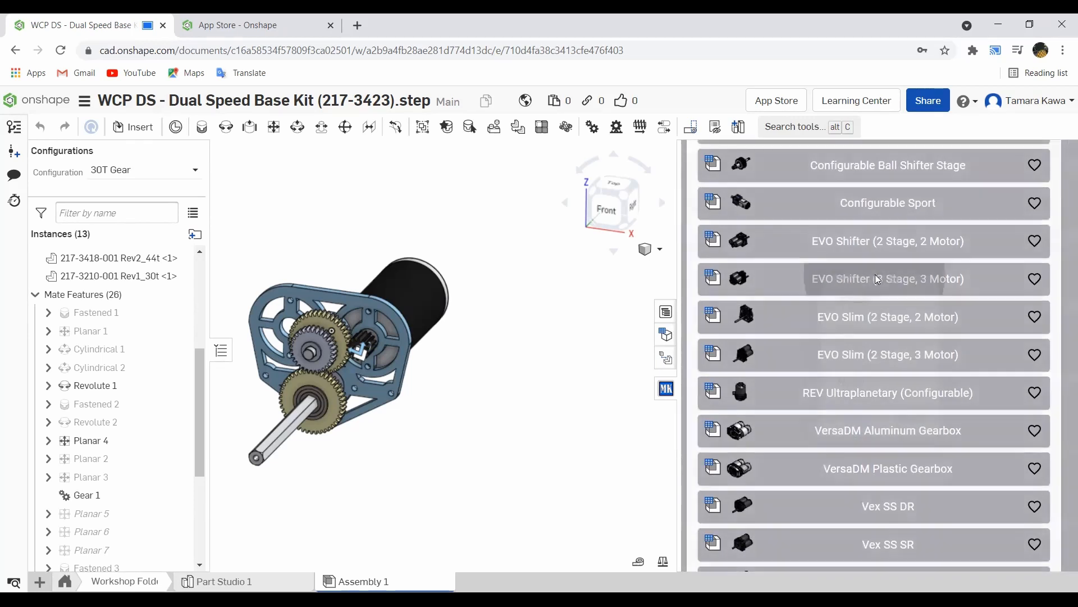
Step: Configure the EVO Shifter with a Keyed output shaft and NEO motors, then insert it
left_click(893, 354)
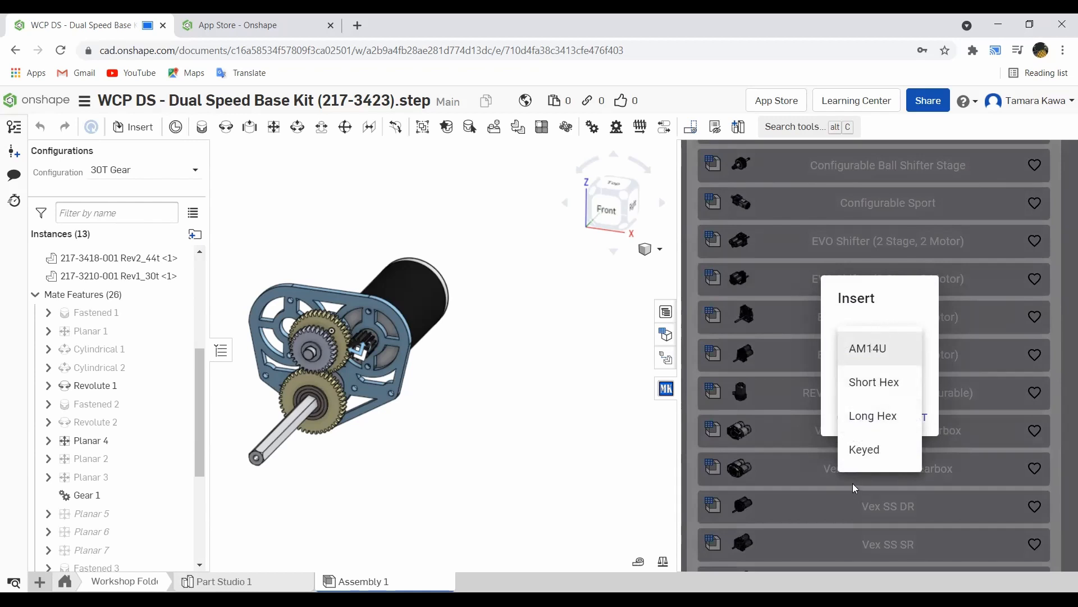
left_click(856, 465)
left_click(876, 378)
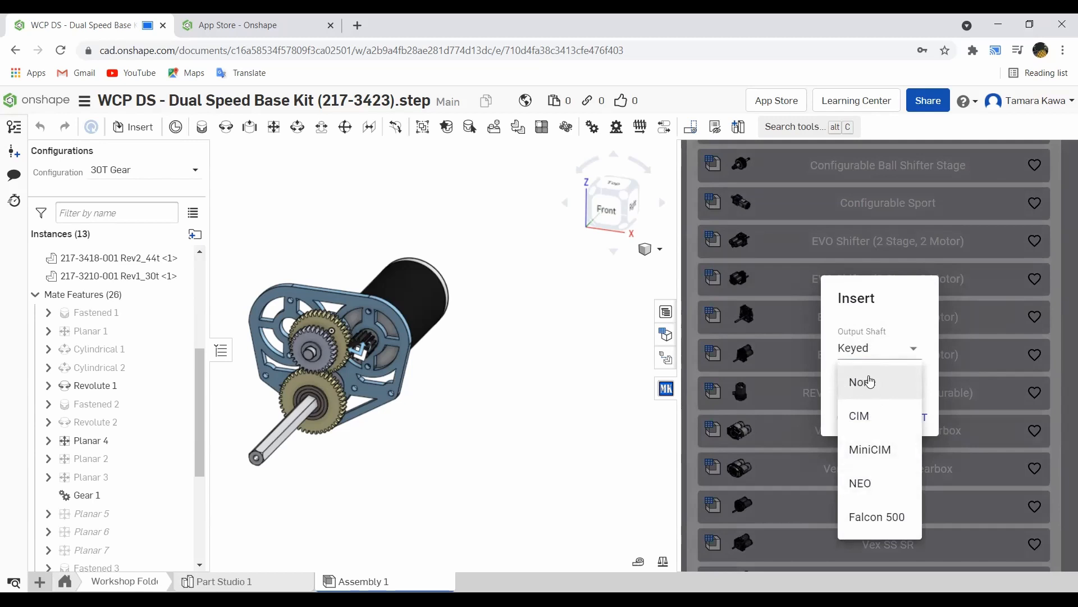
left_click(849, 483)
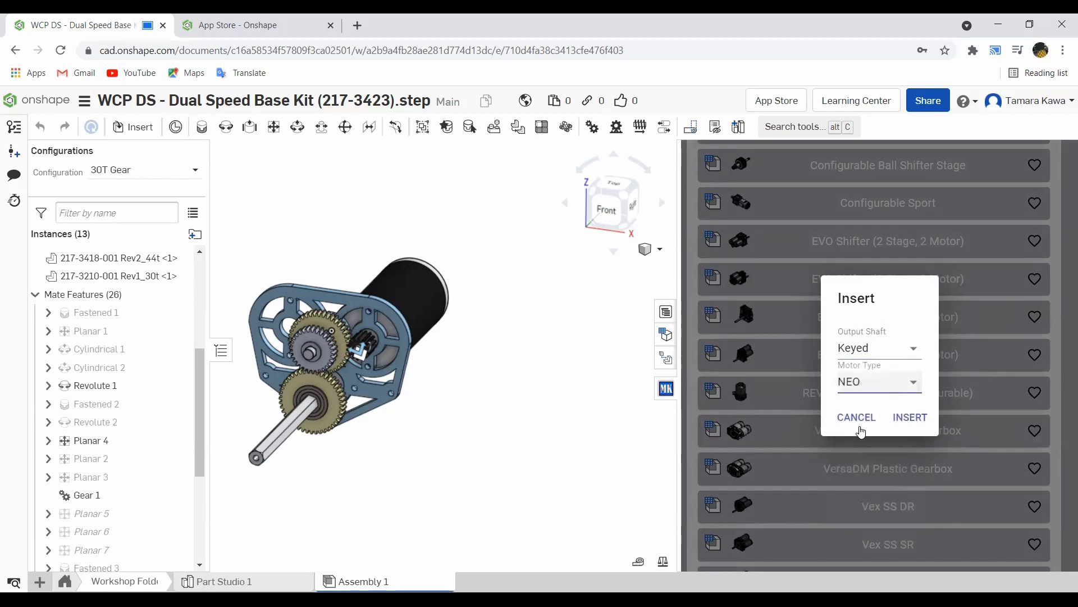
left_click(907, 418)
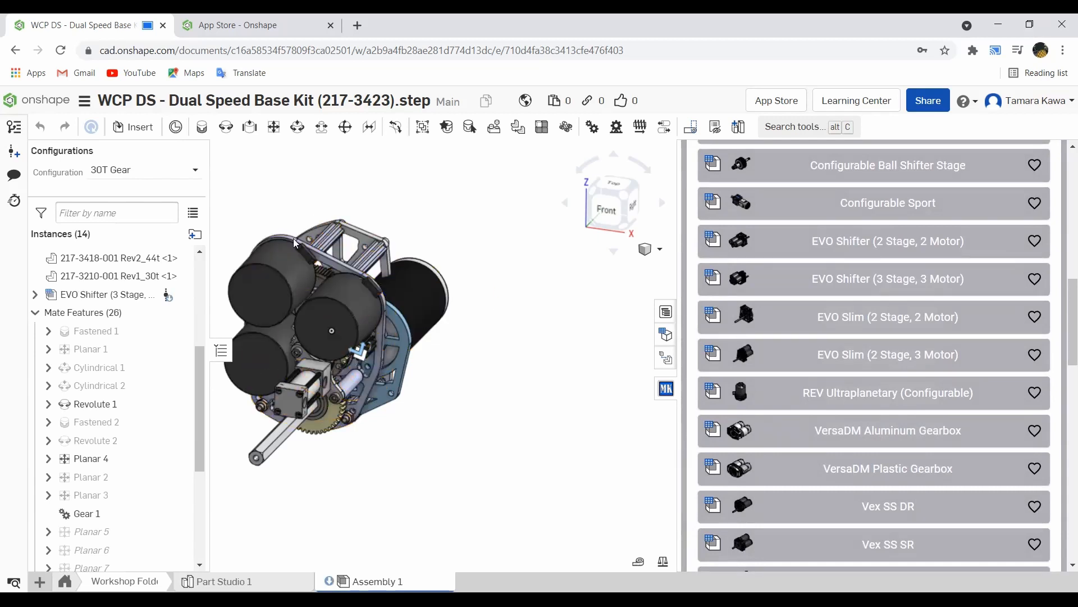
Step: Orbit to see the gearbox plates, close the MKCad library, and tilt the view toward the motors
right_click_drag(332, 201, 508, 291)
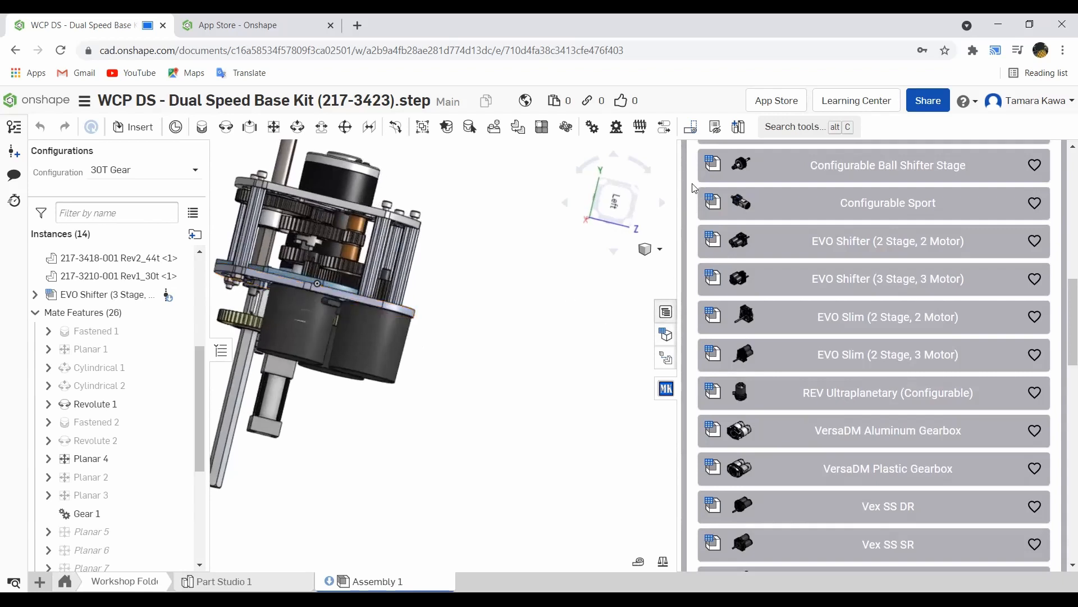
left_click(666, 388)
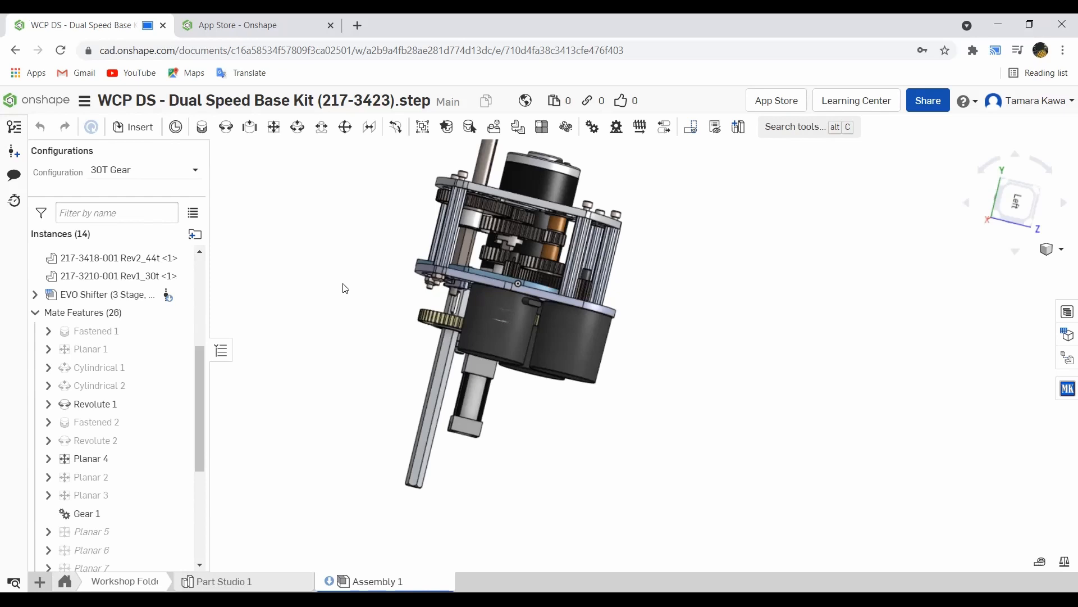
right_click_drag(667, 265, 639, 257)
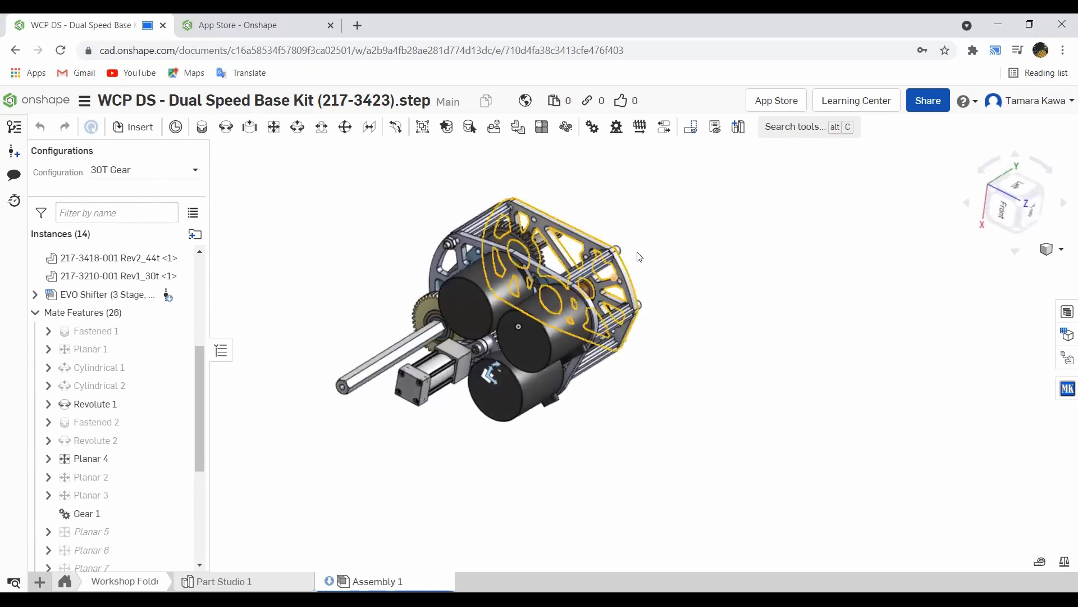
Step: Open the bill of materials, add a Name column, and widen the table to reveal it
left_click(1066, 311)
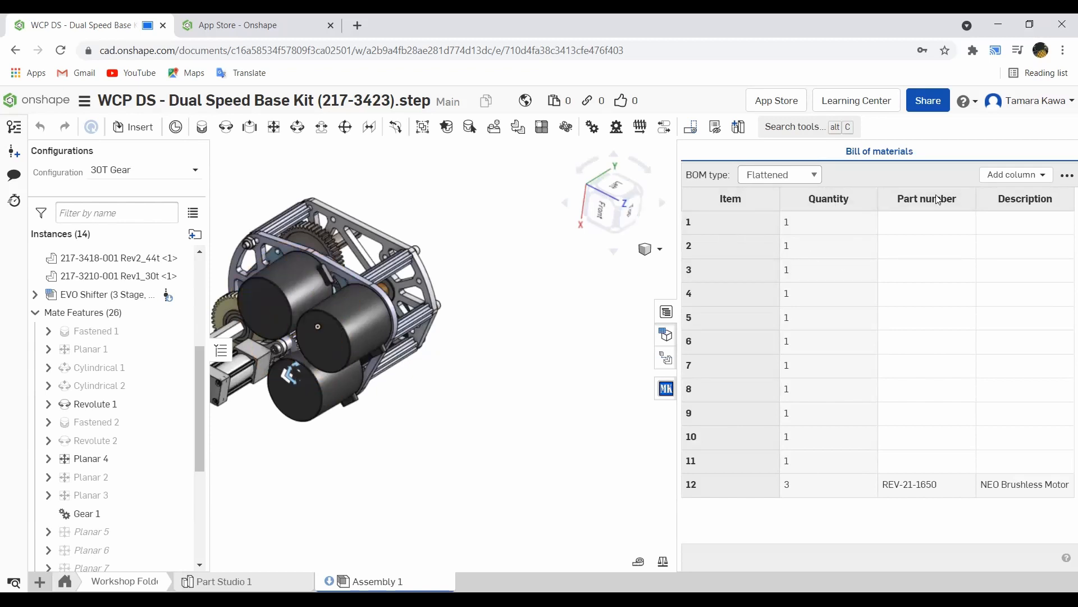
left_click(996, 178)
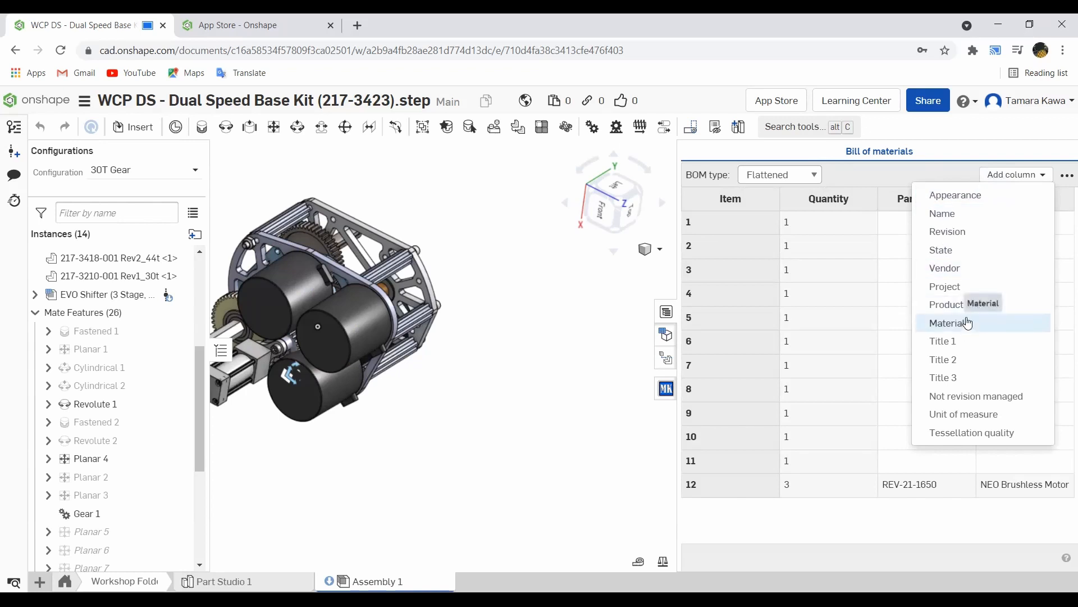
left_click(962, 217)
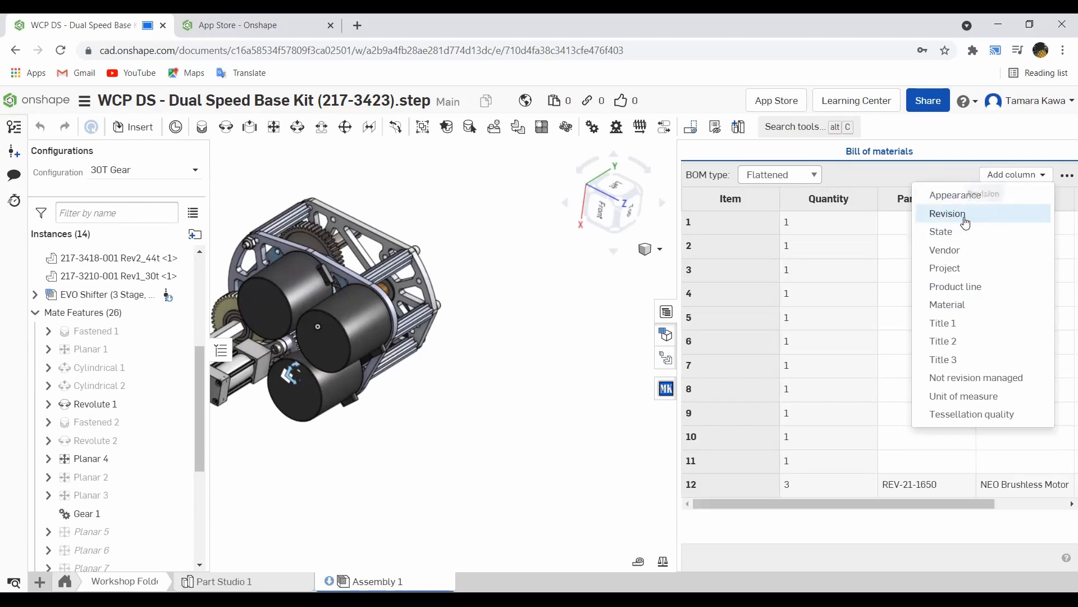
left_click(853, 177)
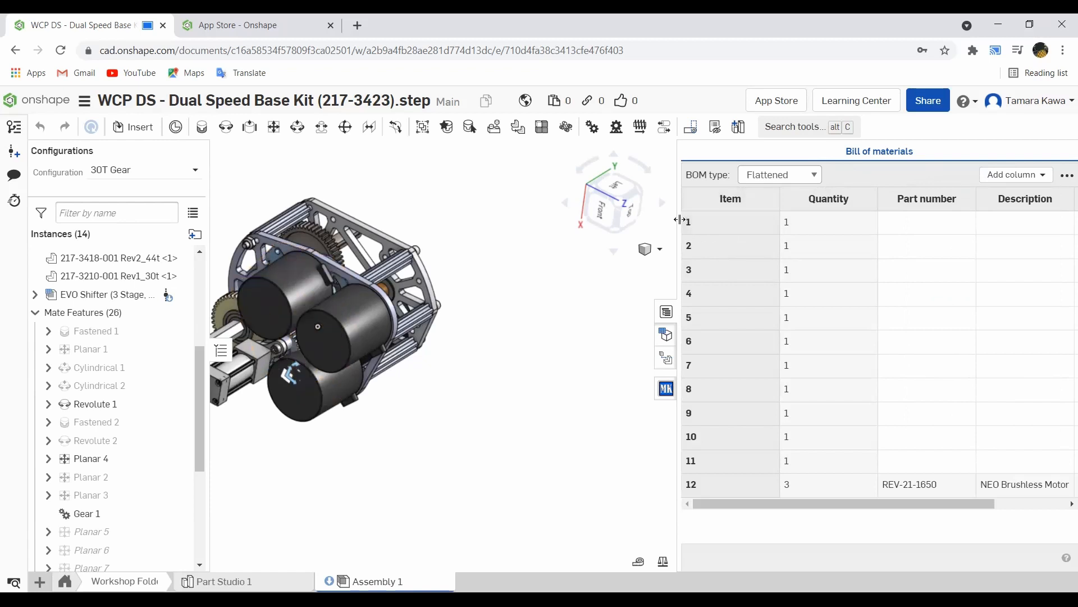
left_click(683, 221)
left_click_drag(679, 219, 566, 225)
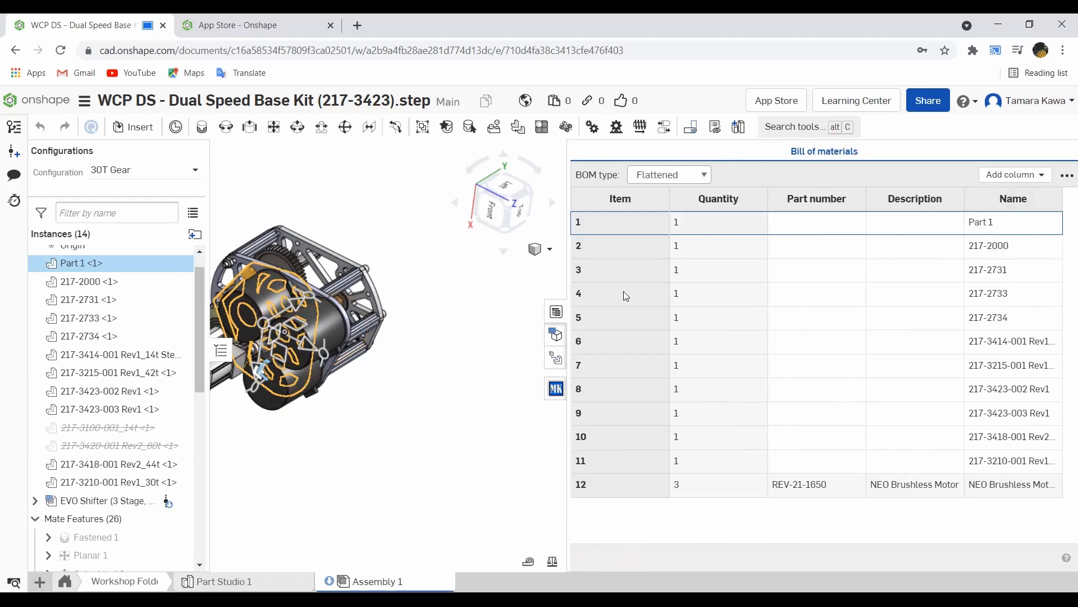
left_click(356, 217)
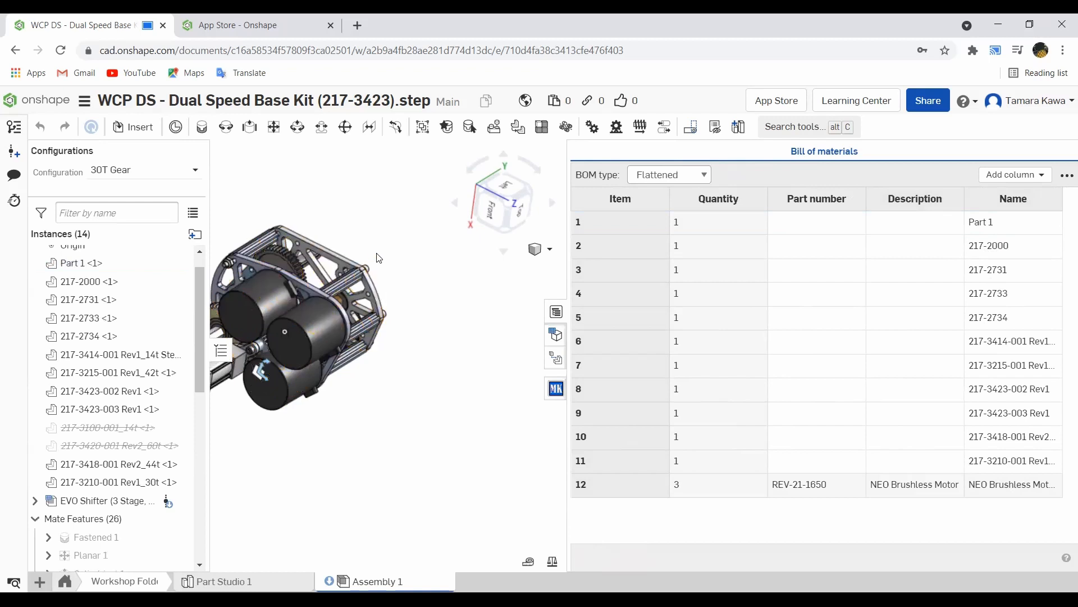
right_click_drag(379, 258, 219, 277)
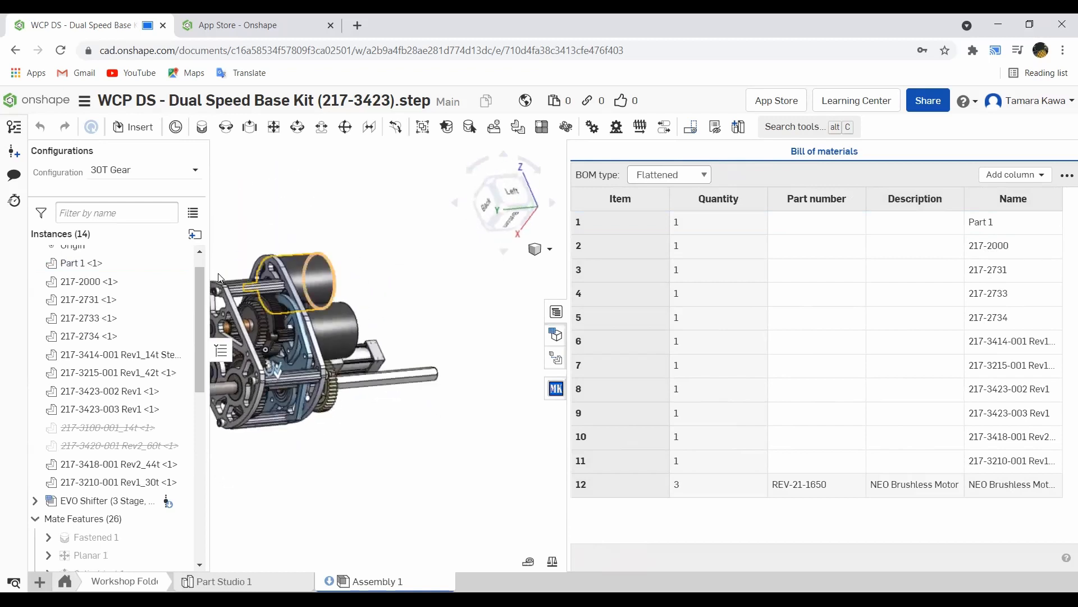
scroll(90, 345, "up", 1)
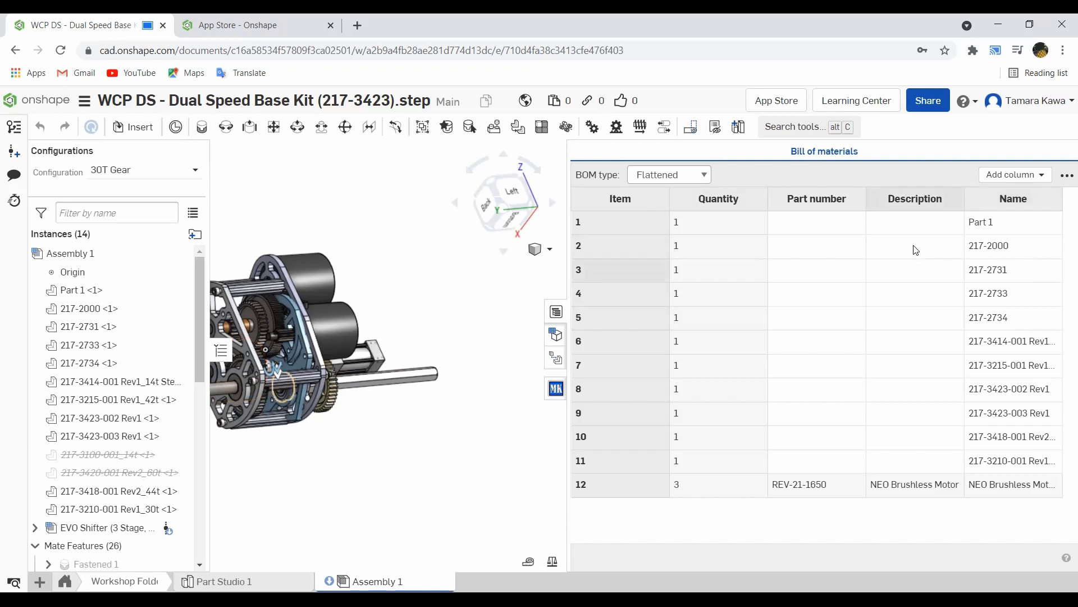
left_click(1016, 175)
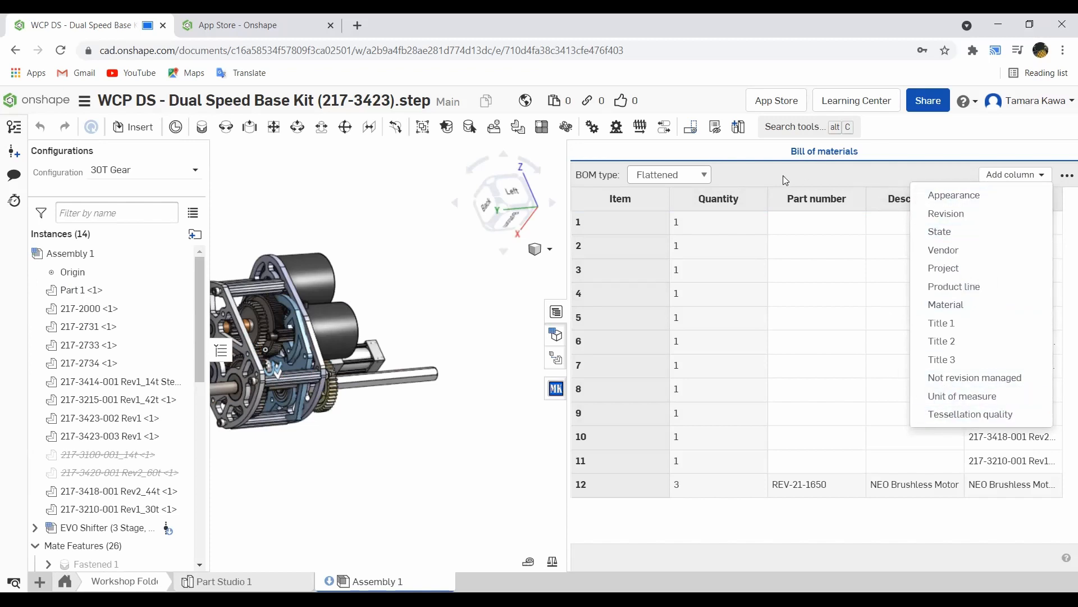
left_click(629, 161)
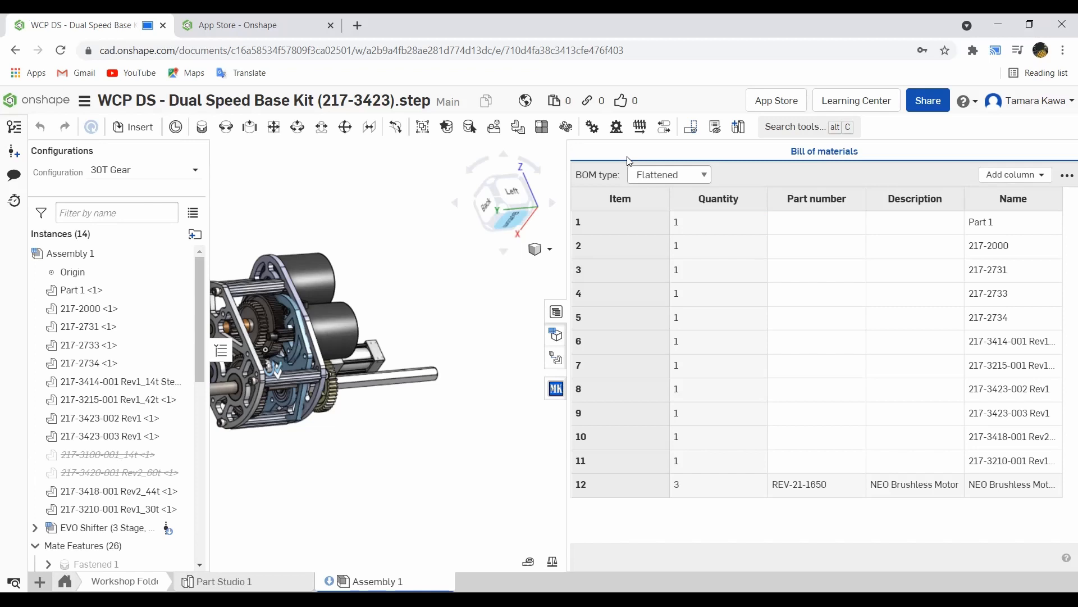
Step: Export the bill of materials to CSV and open BOM_Assembly 1.csv from the downloads
left_click(1065, 179)
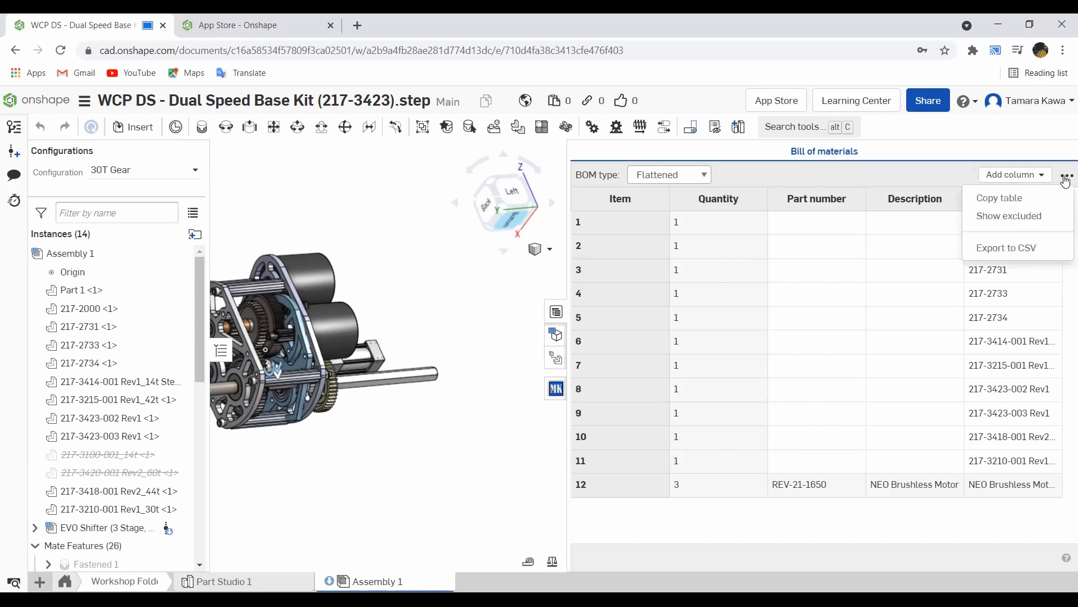
left_click(988, 253)
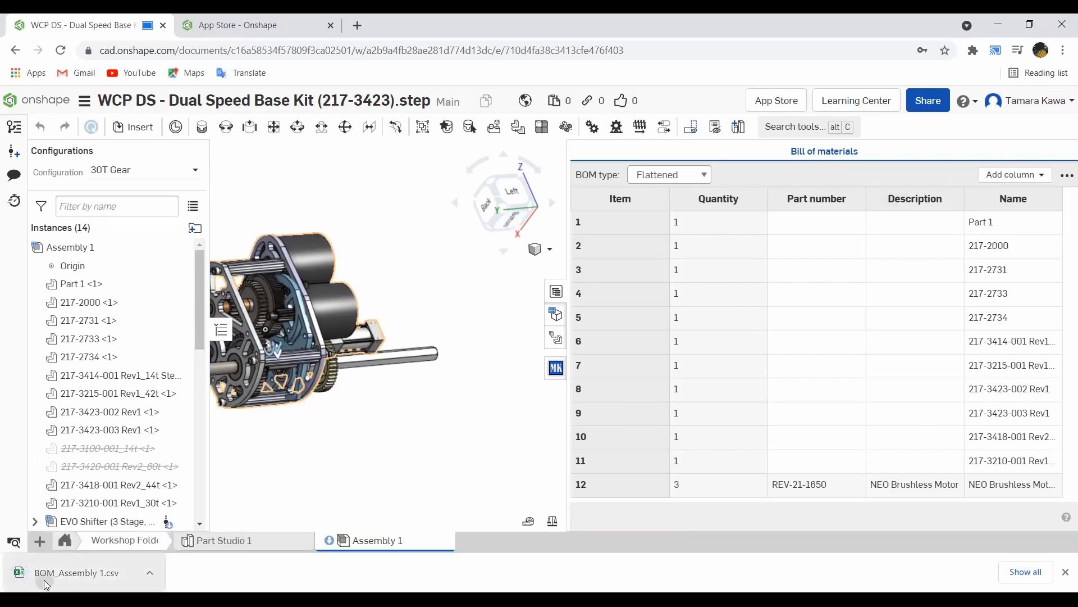
left_click(47, 585)
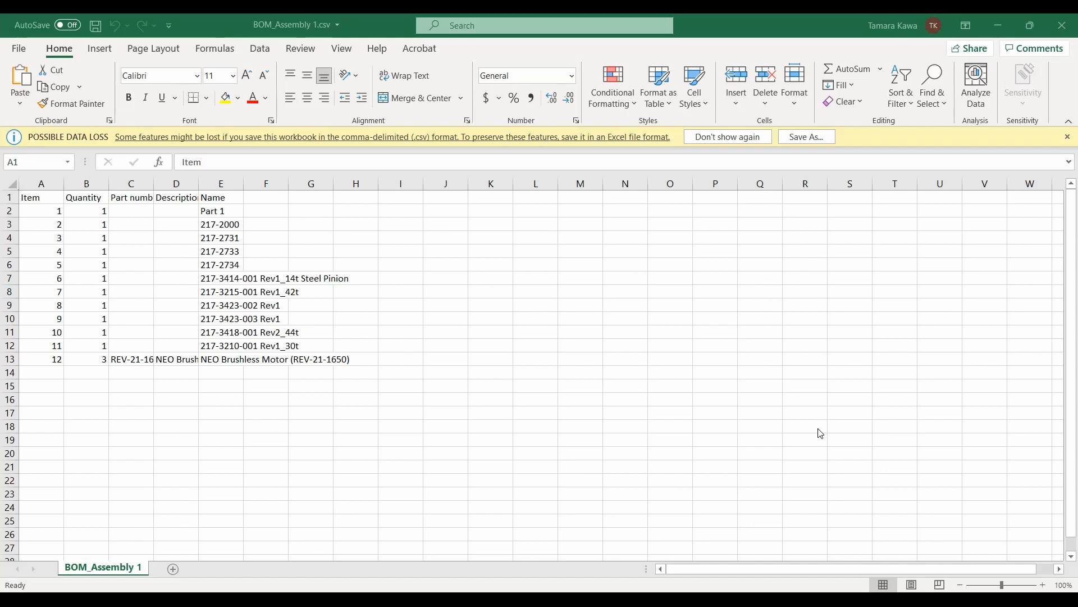
left_click(664, 502)
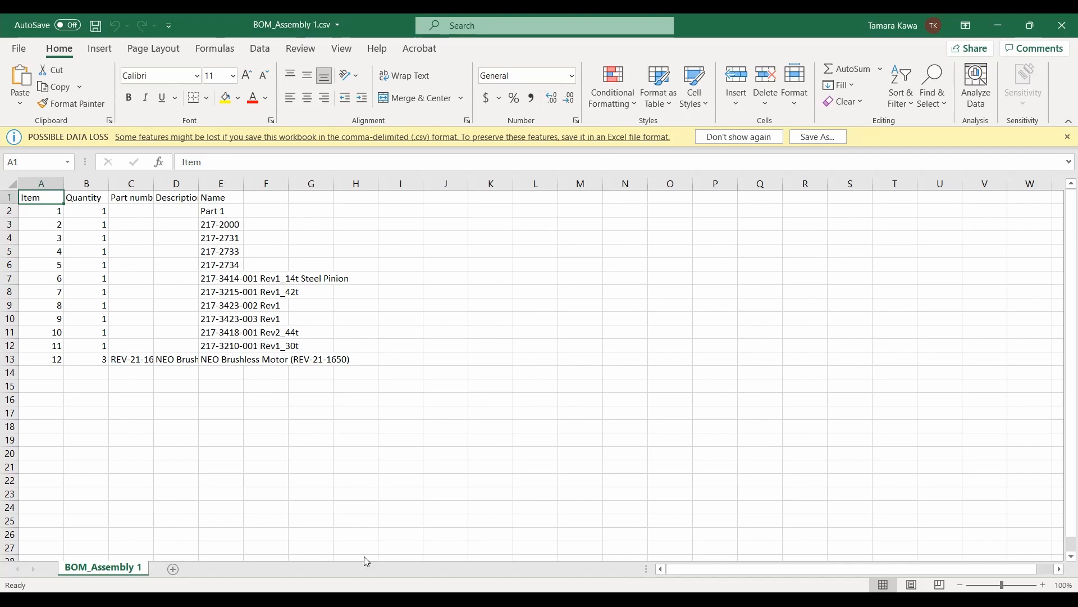
left_click(367, 600)
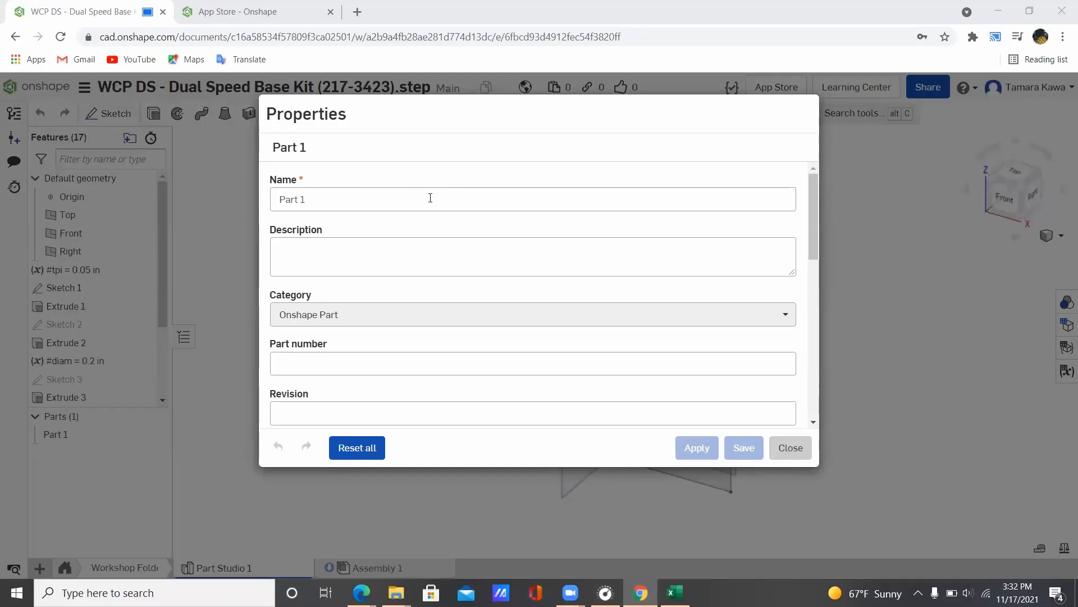
Step: Reopen Part 1's Properties and rename the part to 'Gearbox Plate'
left_click(790, 447)
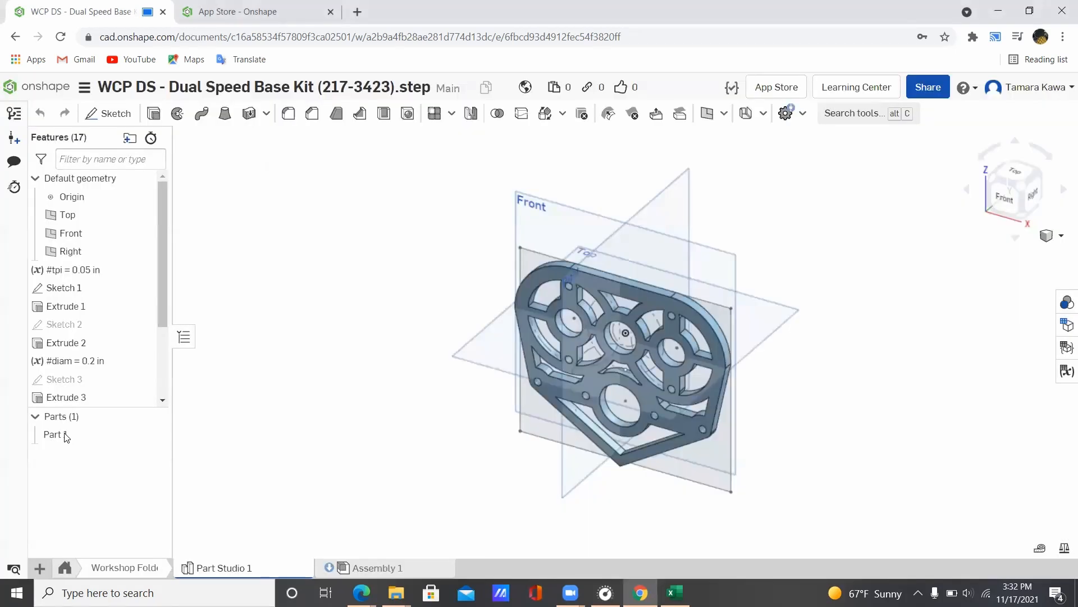
right_click(69, 441)
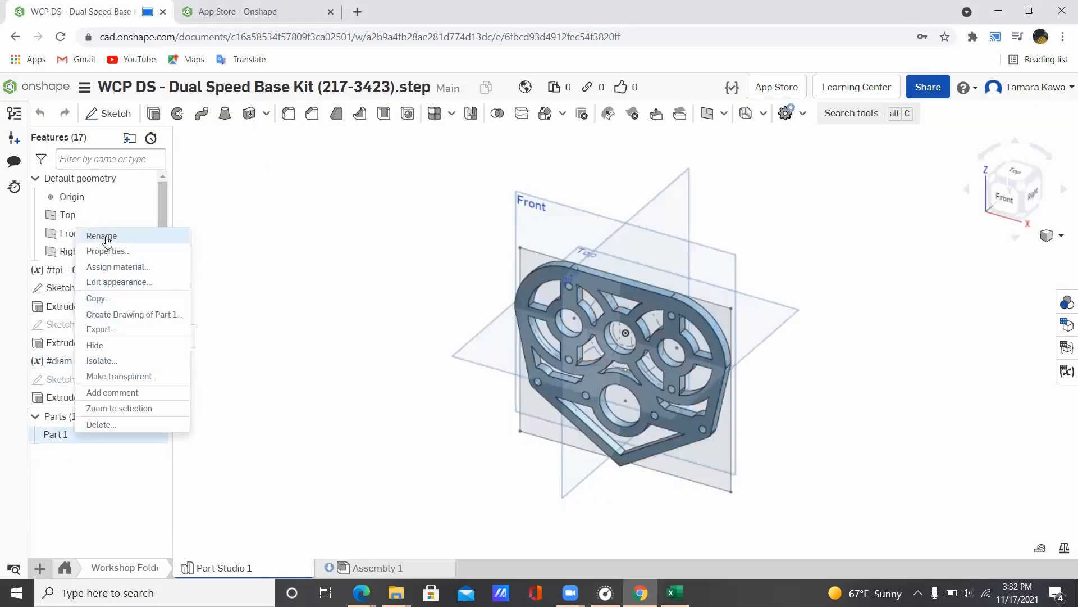
left_click(107, 258)
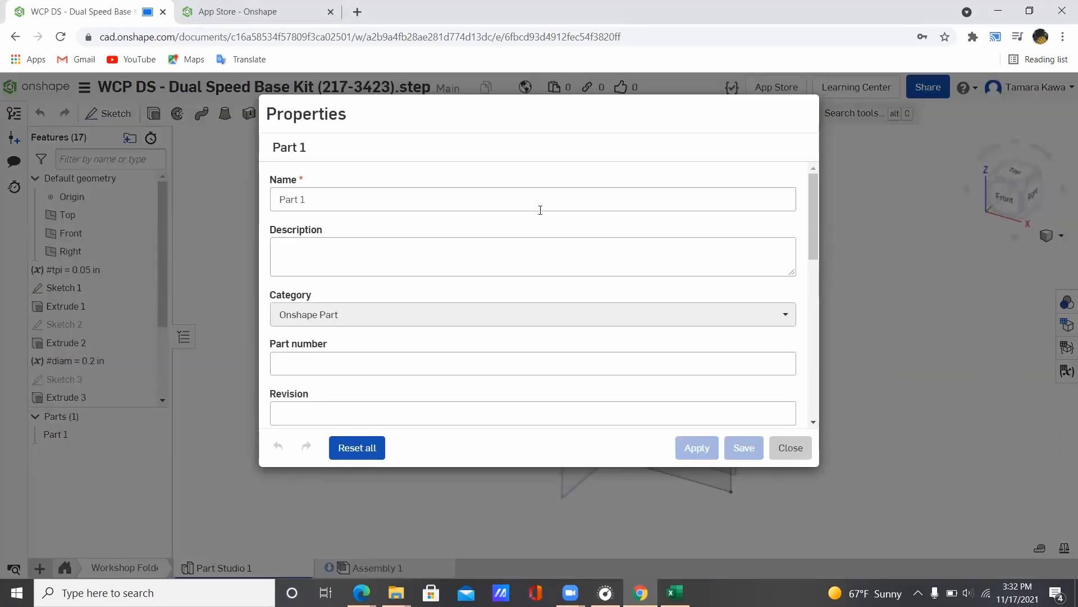
mouse_move(812, 224)
left_mouse_down()
mouse_move(799, 272)
mouse_move(816, 270)
mouse_move(817, 319)
mouse_move(812, 238)
left_mouse_up()
scroll(812, 234, "up", 3)
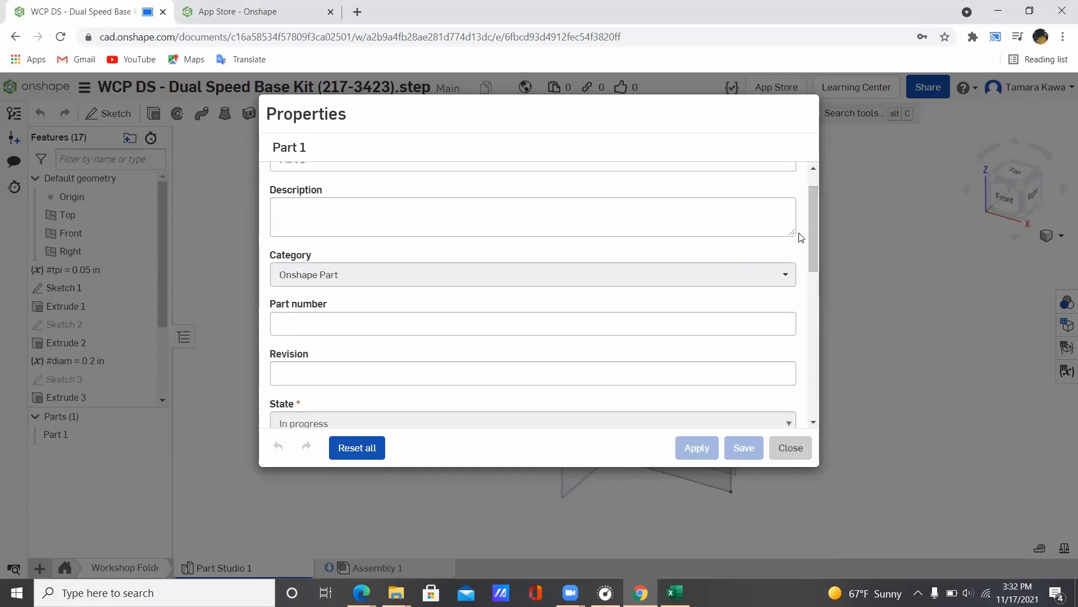
left_click(477, 200)
key("ctrl+a")
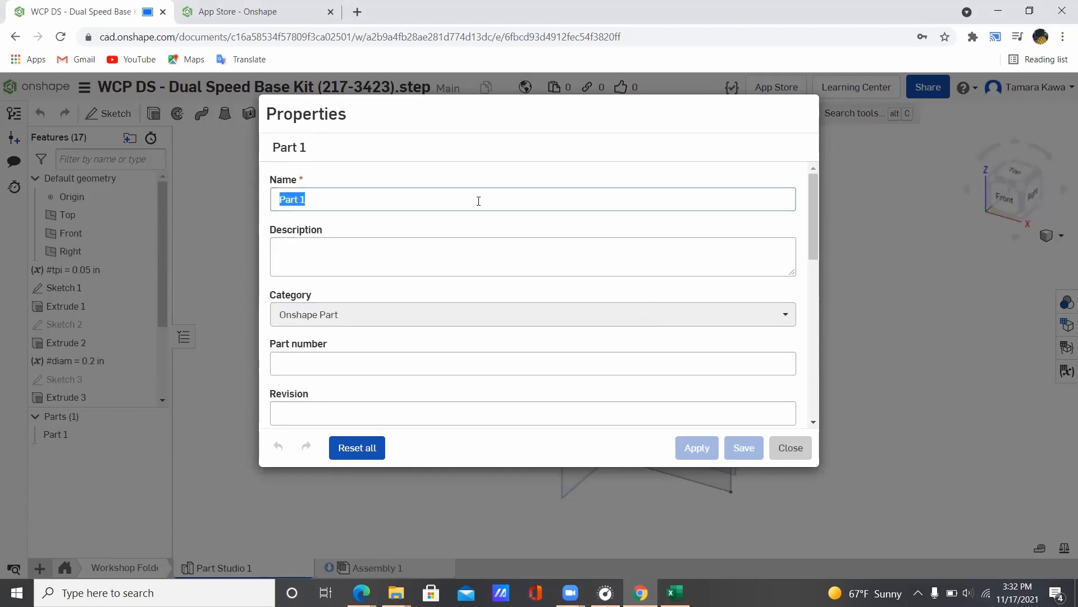
type("Gearbox Plate")
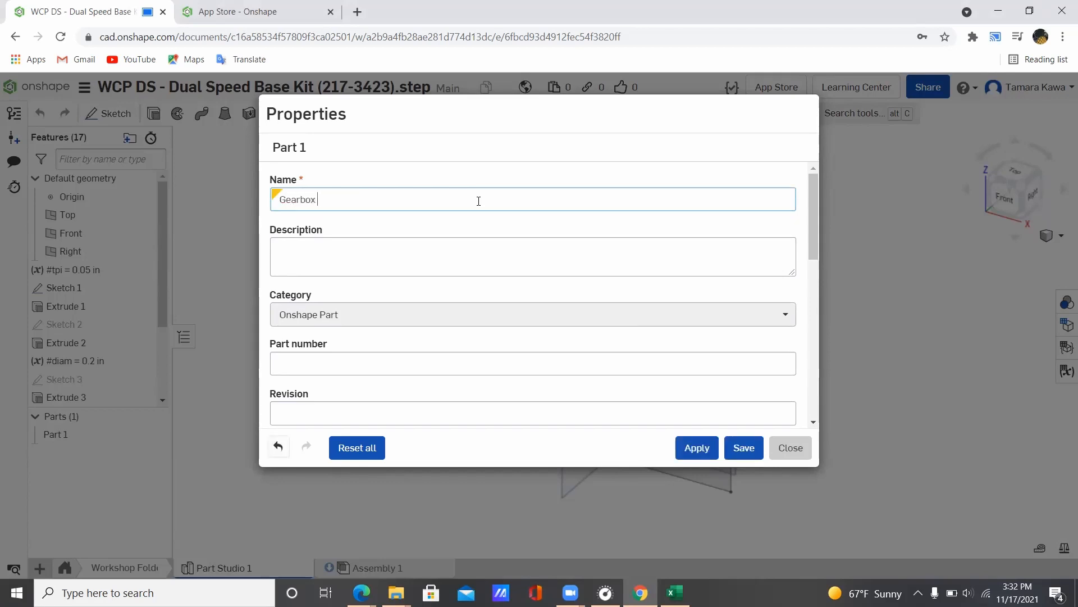
Step: Enter part number 123-456 and apply the new properties
key("Tab")
key("Tab")
key("Tab")
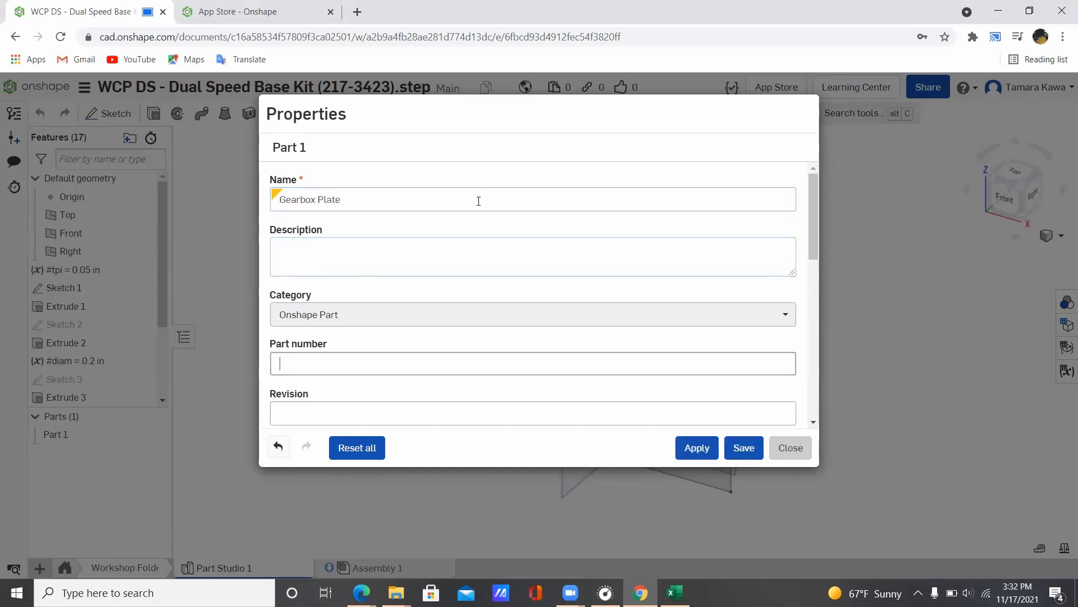
scroll(478, 202, "down", 4)
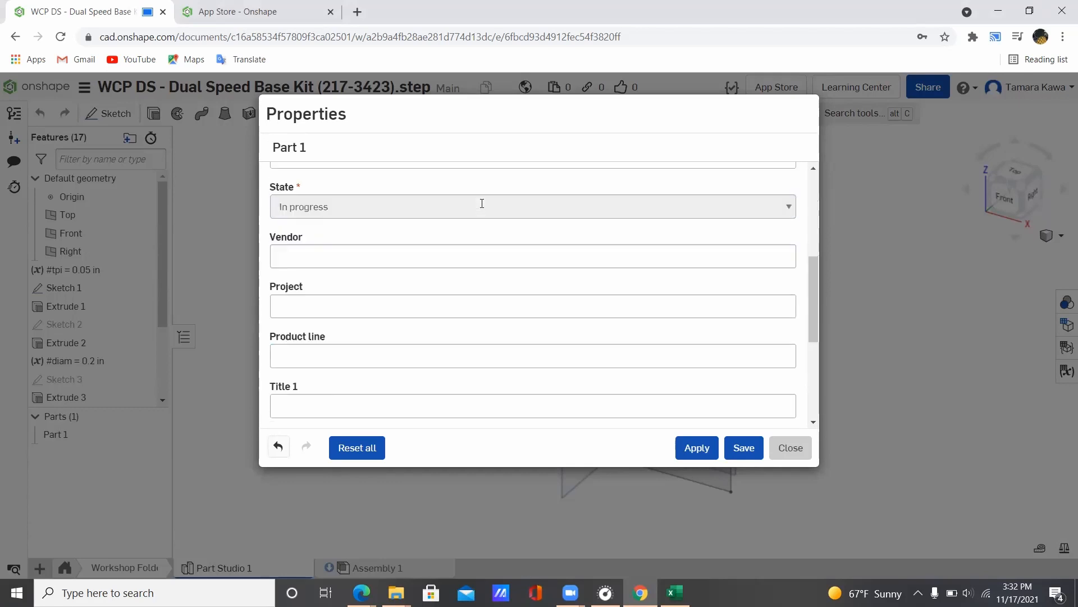
scroll(482, 203, "up", 3)
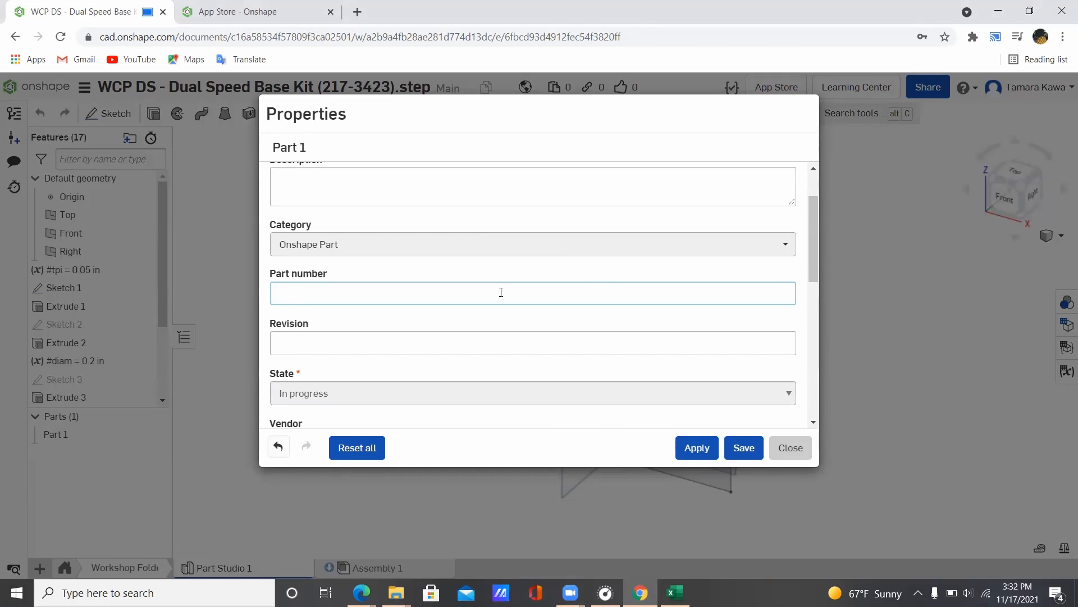
type("123-456")
left_click(711, 447)
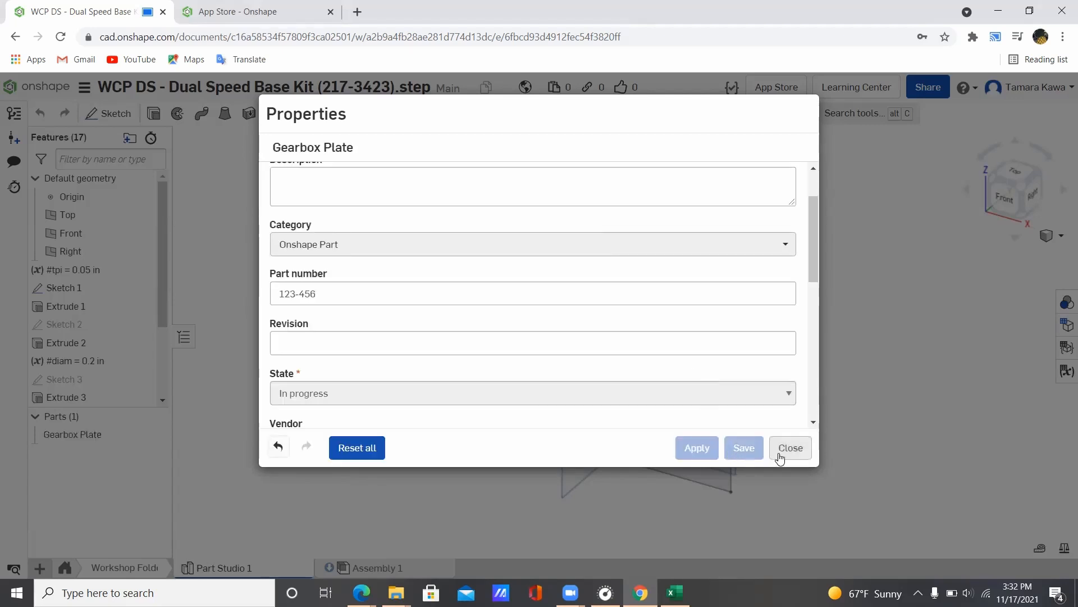
left_click(790, 448)
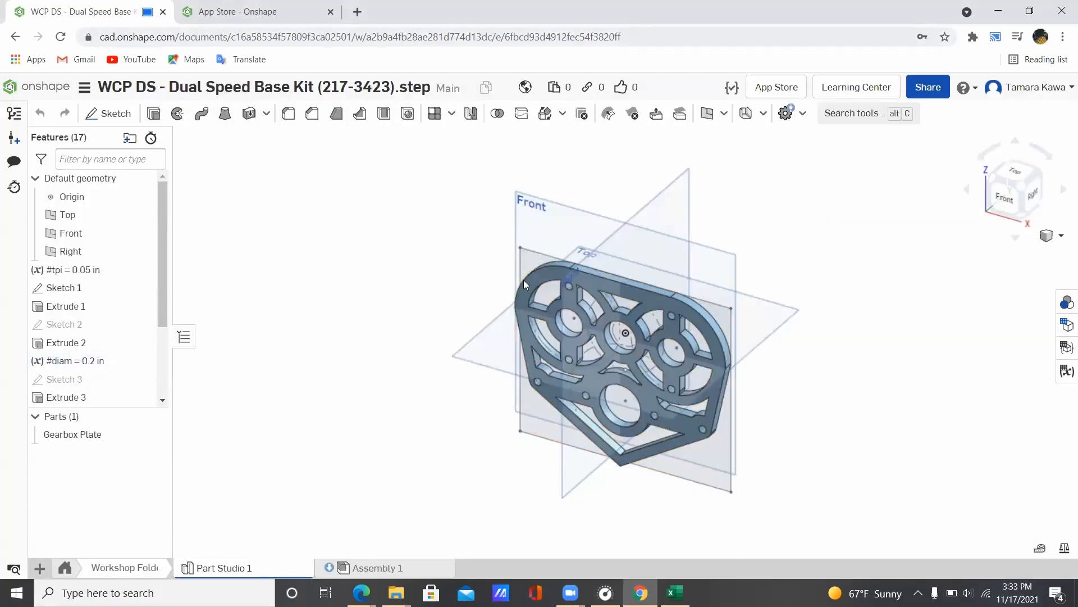
Step: In Assembly 1's bill of materials, move the Name column three places left, next to Item
left_click(386, 568)
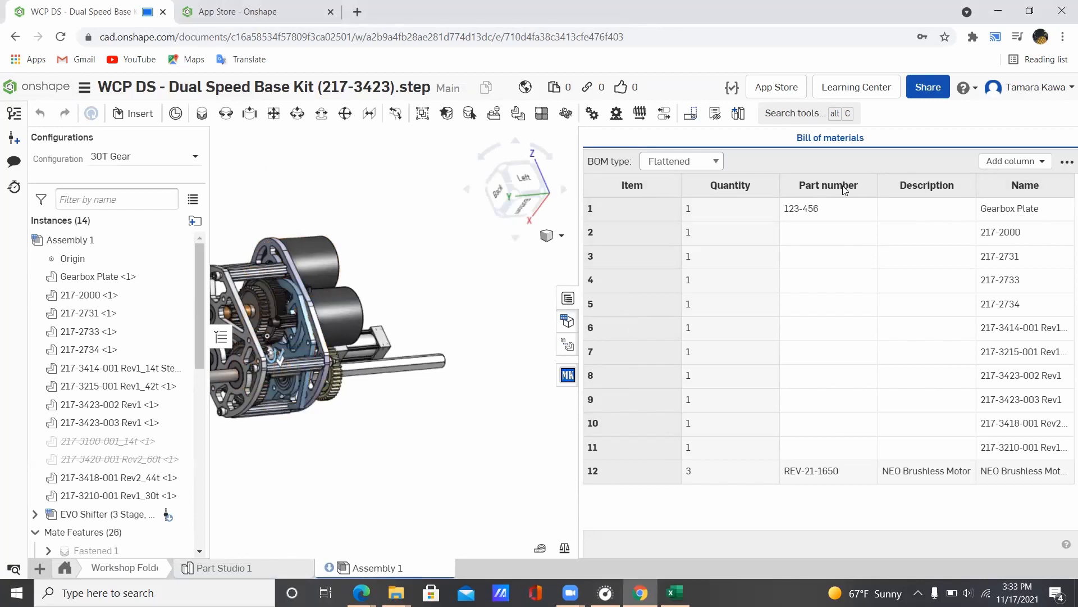
right_click(1006, 186)
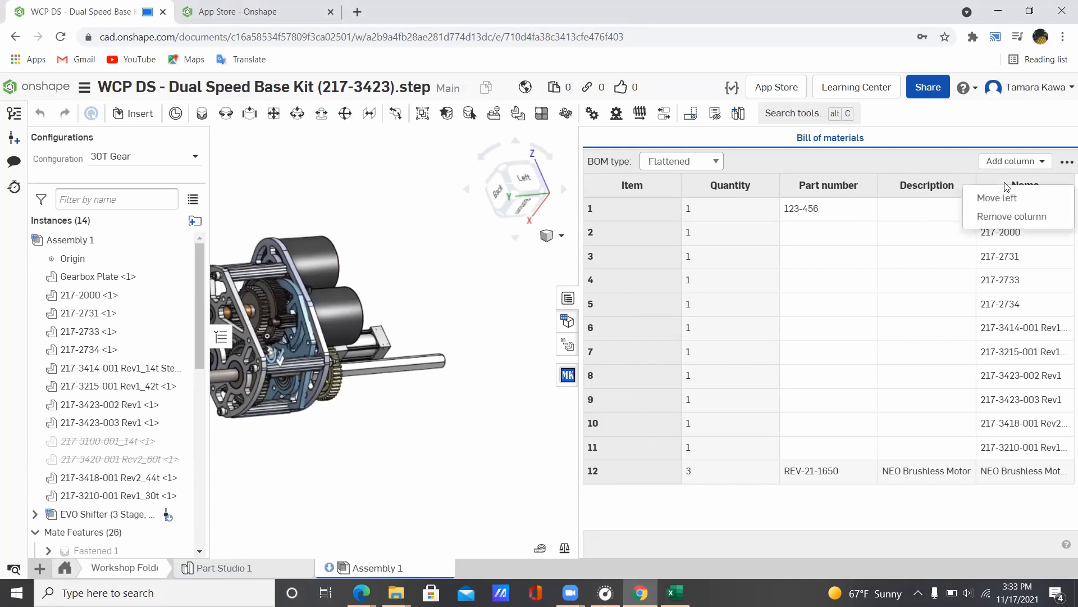
left_click(995, 197)
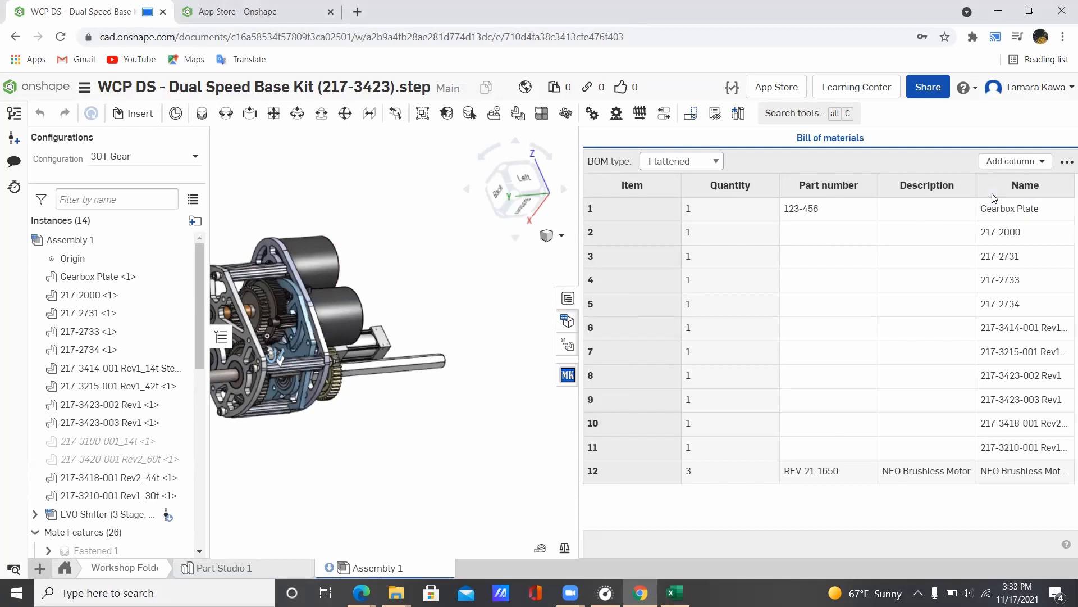
right_click(917, 192)
left_click(924, 203)
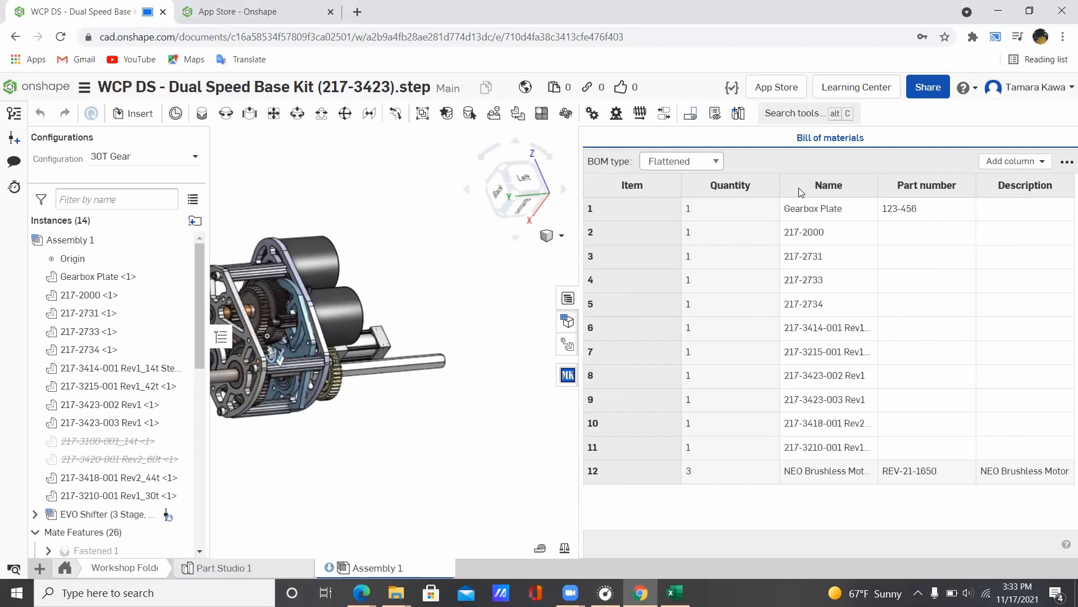
right_click(803, 192)
left_click(831, 203)
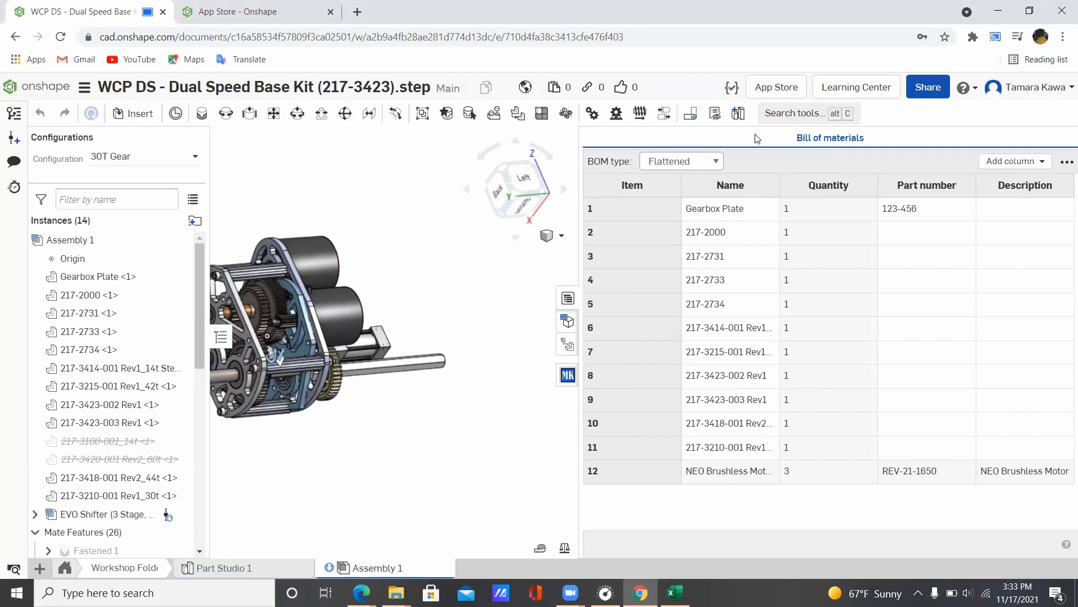
Step: Look over the Gearbox Plate row and column menus, then close the bill of materials
right_click(726, 213)
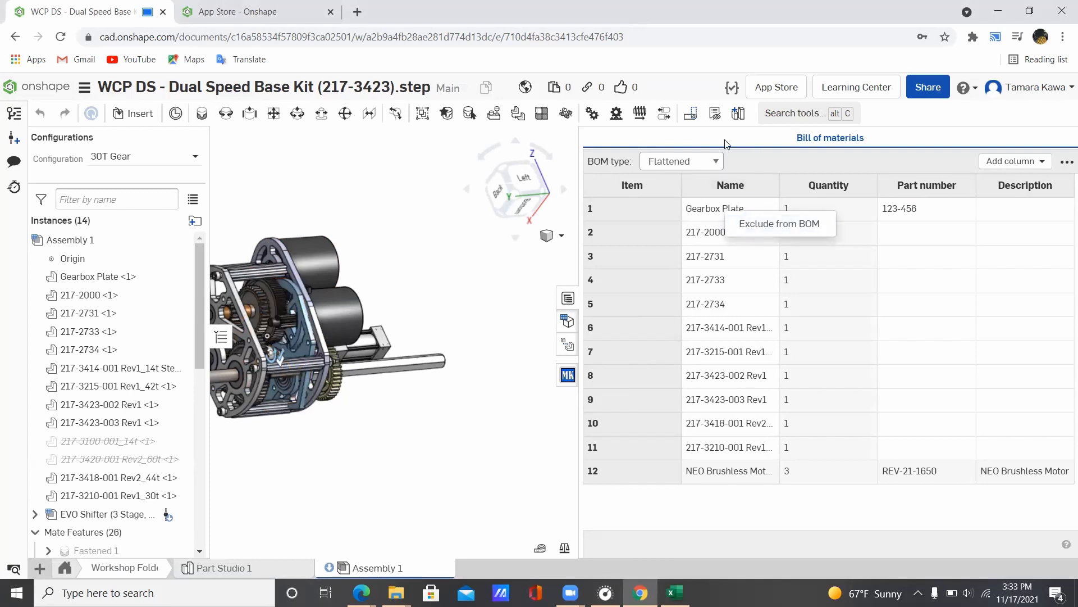
left_click(1039, 158)
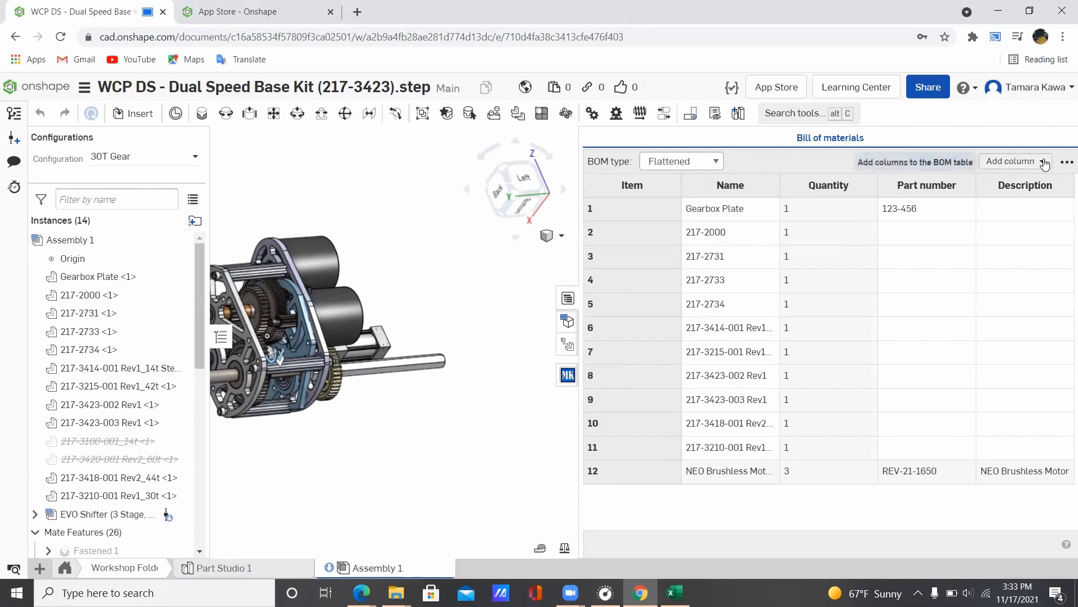
left_click(1066, 161)
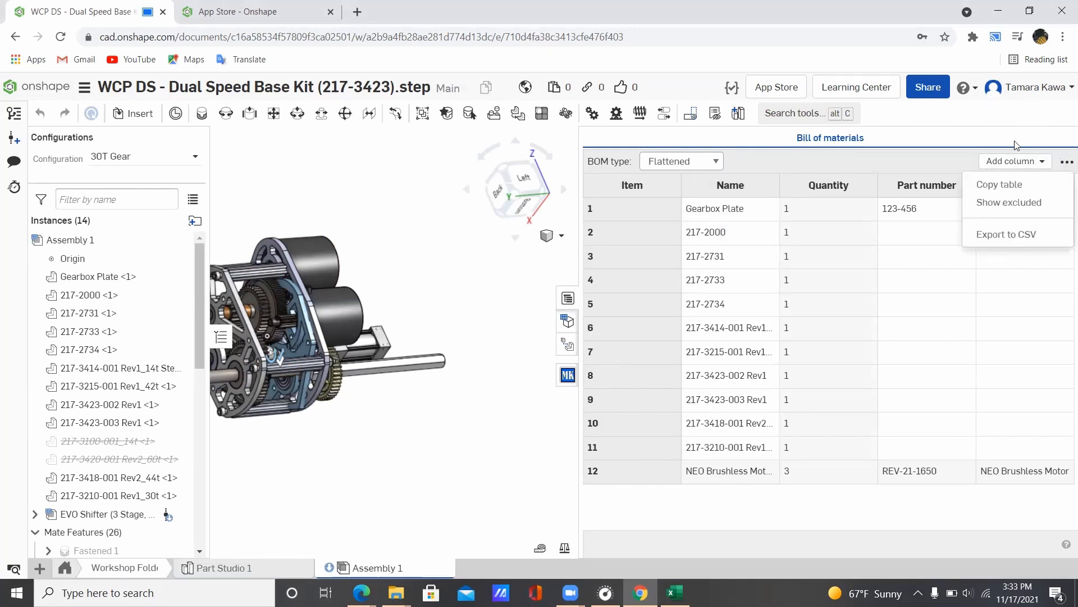
left_click(910, 174)
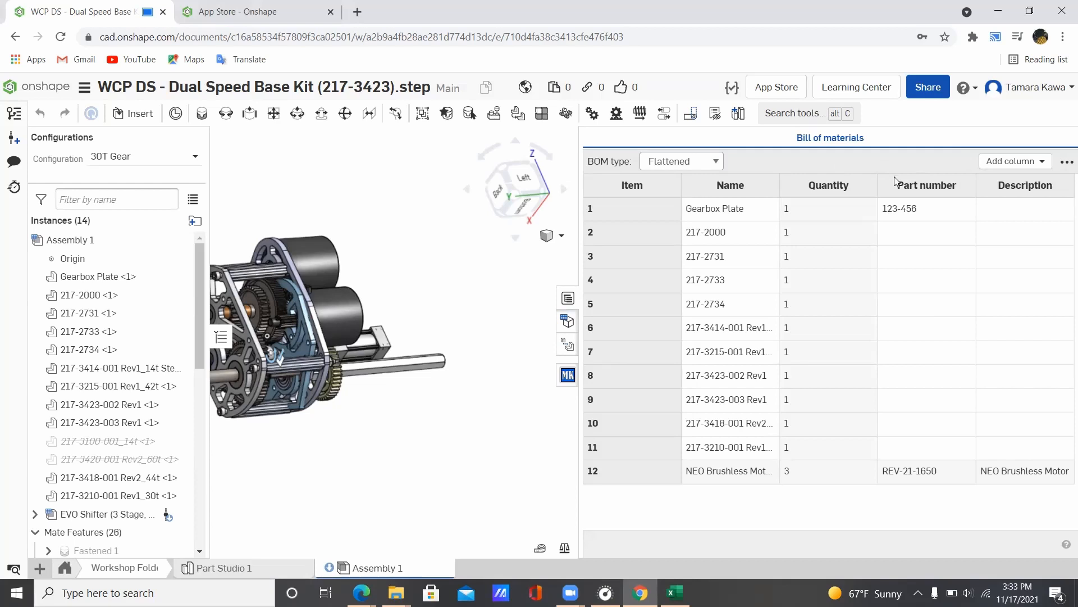
right_click(925, 185)
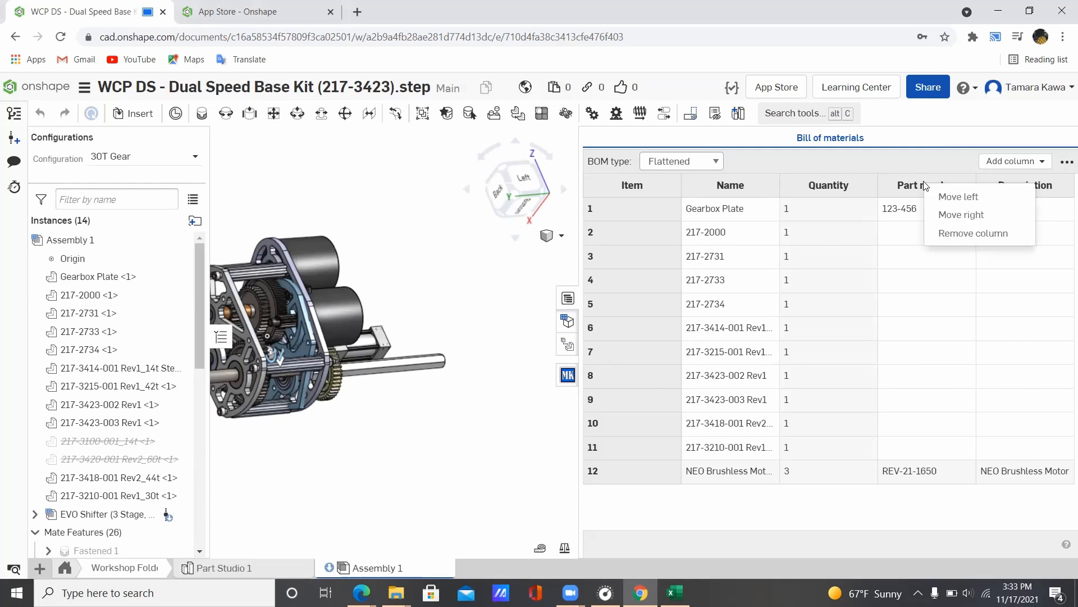
left_click(784, 175)
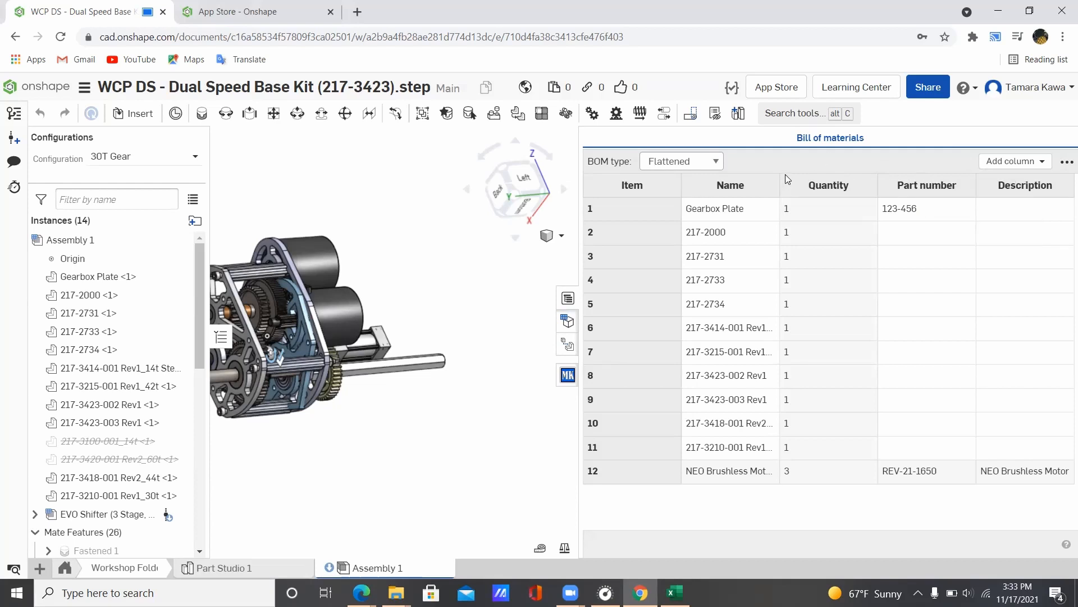
right_click(716, 209)
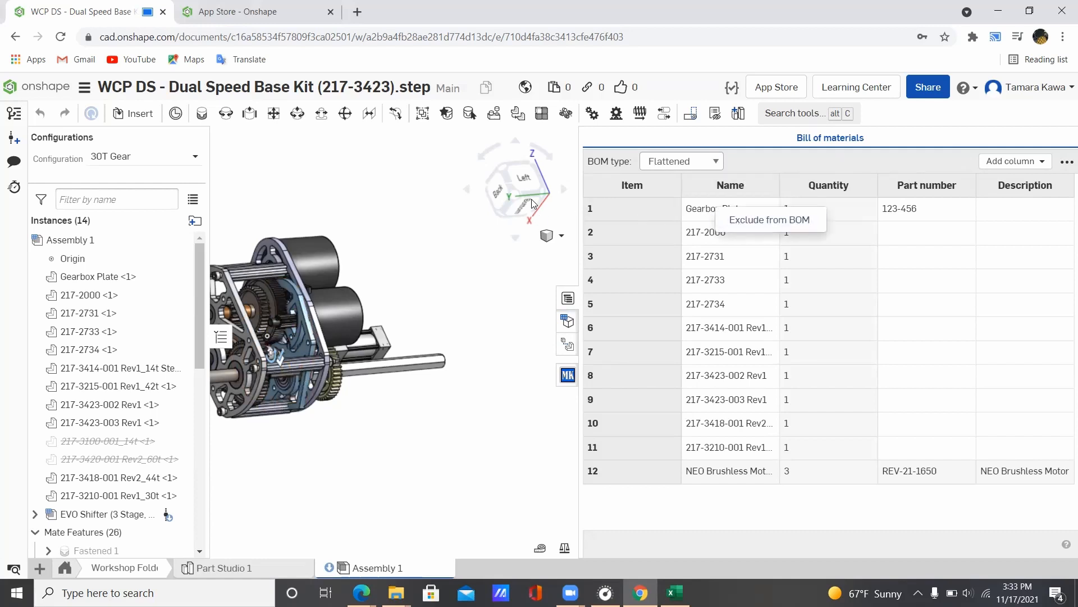
left_click(433, 223)
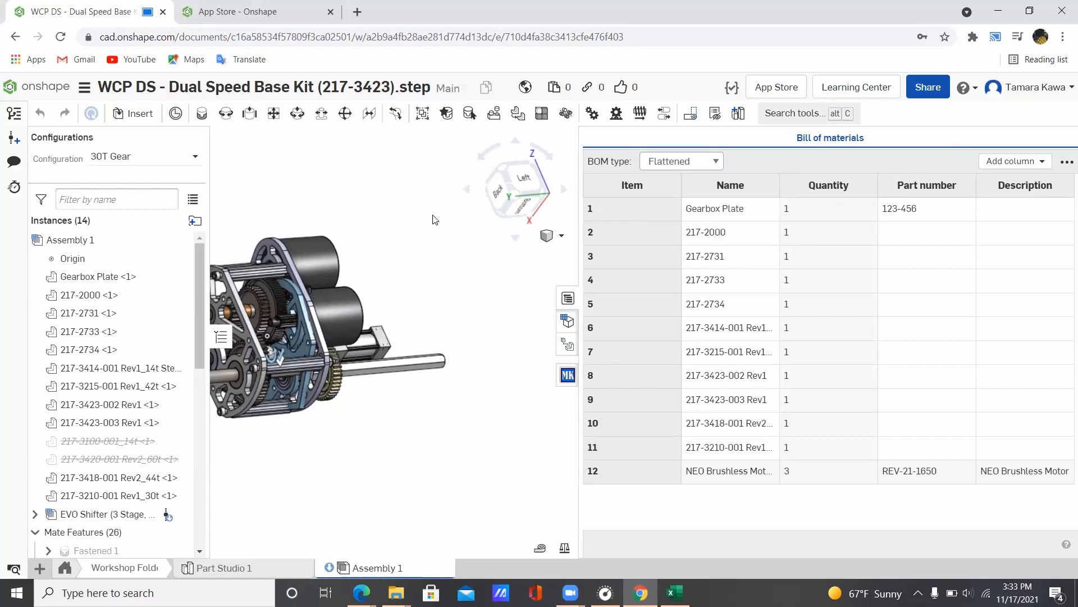
left_click(566, 297)
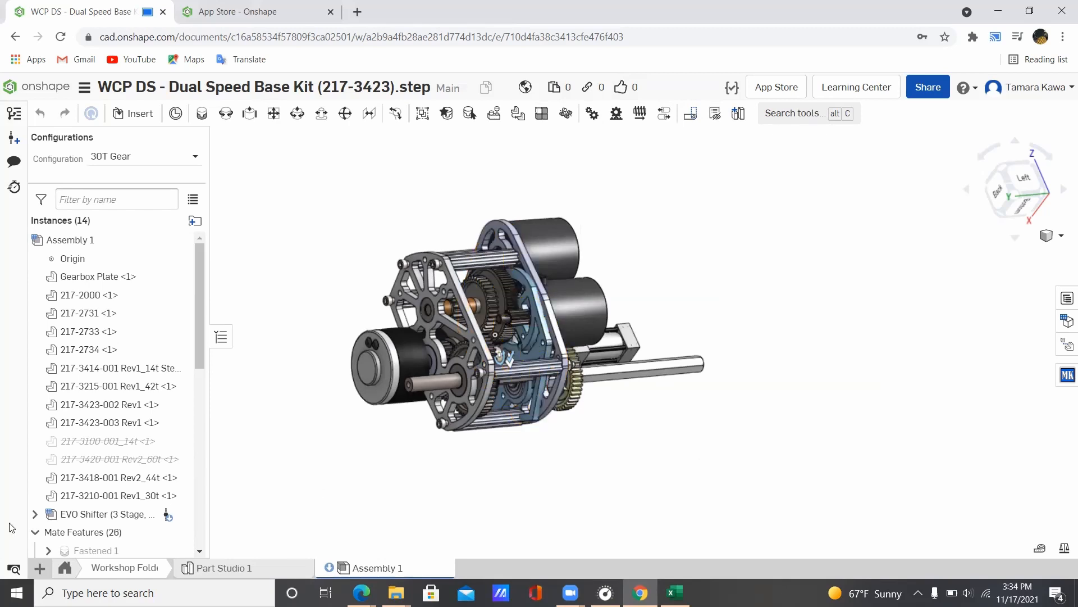
Step: Back in Part Studio 1, view the plate from the front and select Extrude 3 and Extrude 4
left_click(201, 569)
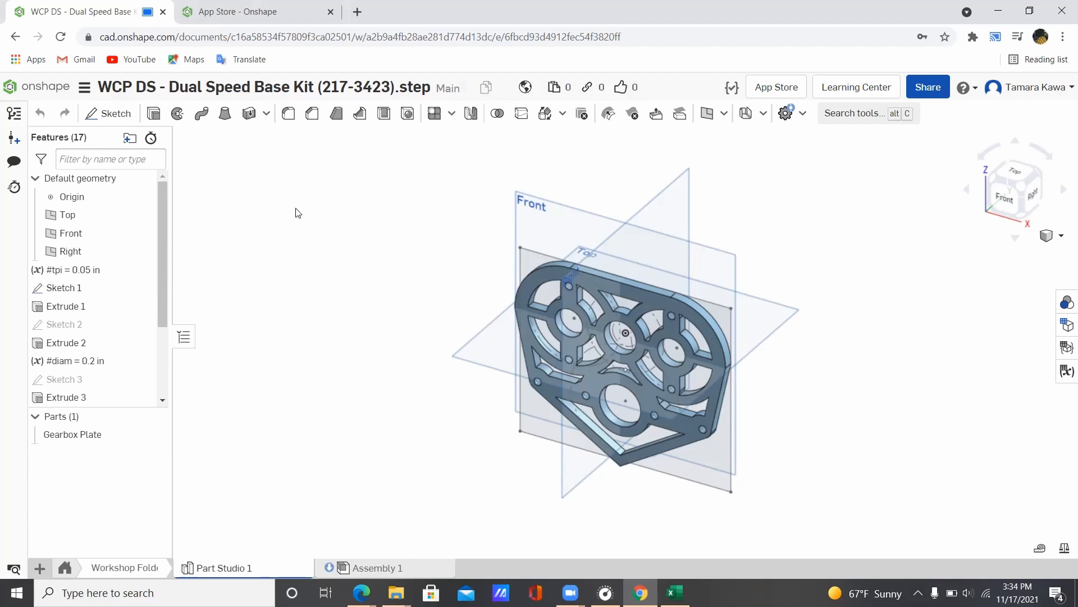
left_click(1002, 197)
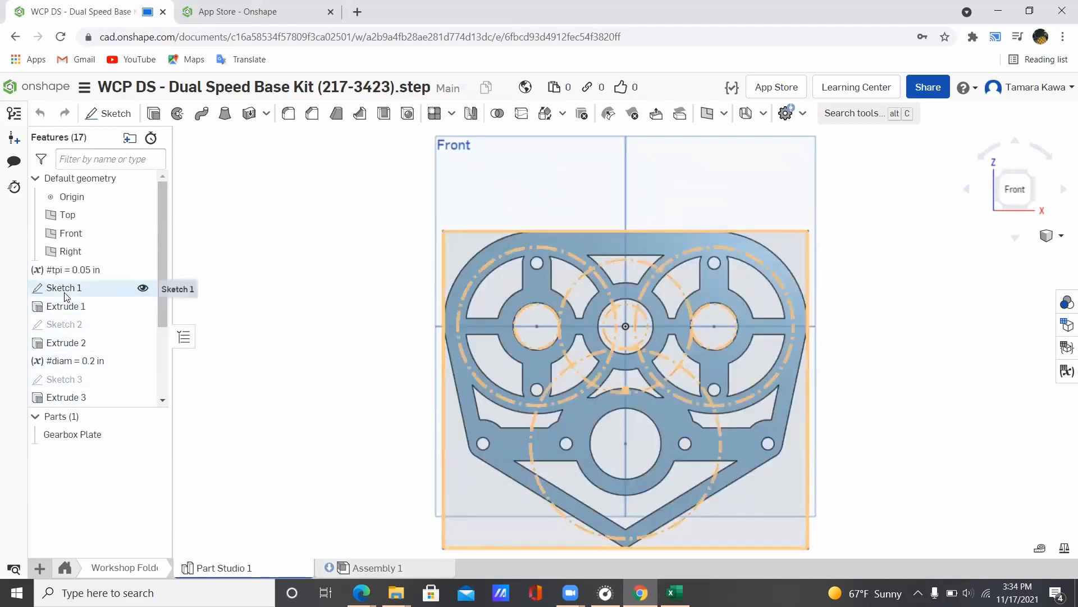
left_click(539, 262)
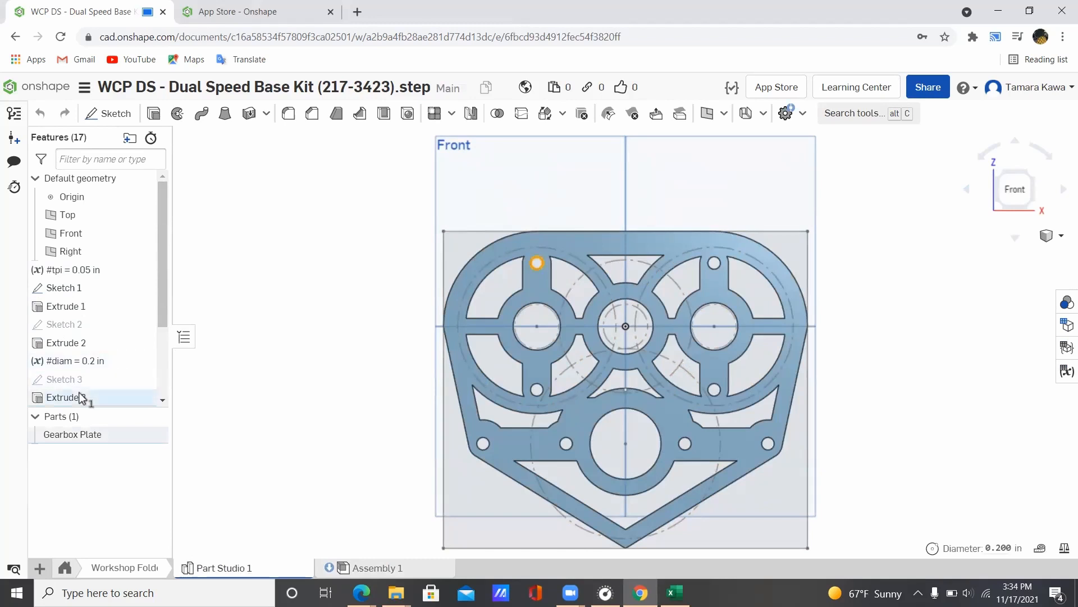
scroll(73, 337, "down", 3)
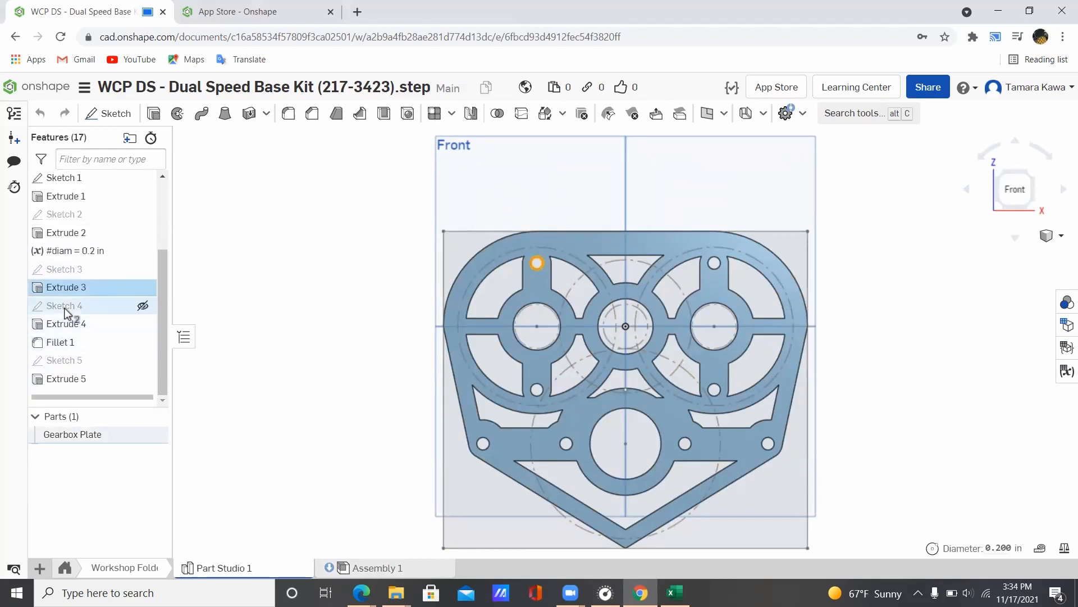
left_click(239, 263)
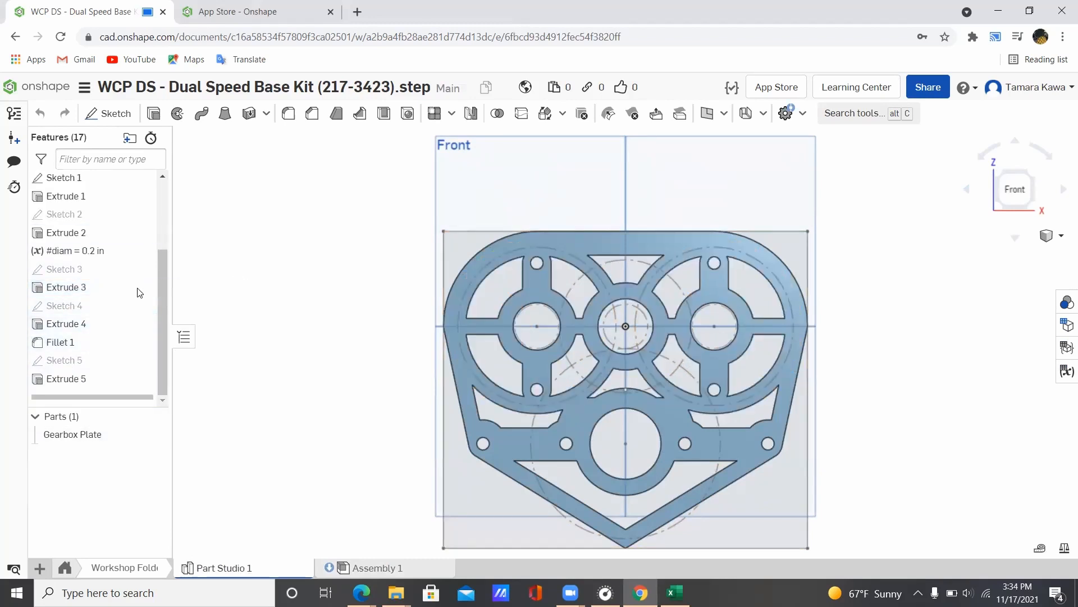
left_click(76, 327)
left_click(61, 289, "ctrl")
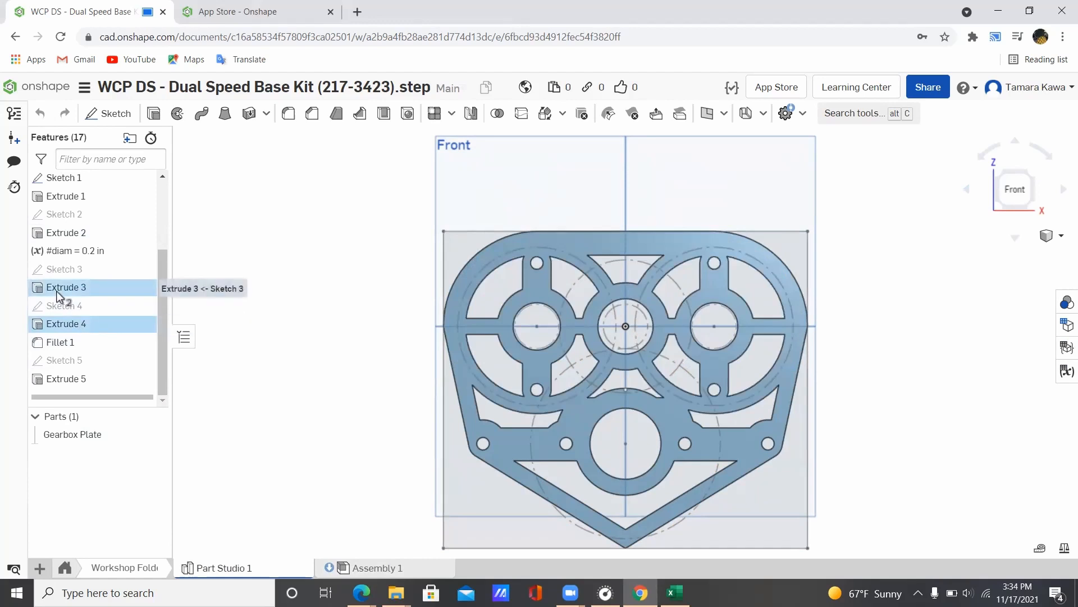
right_click(61, 294)
left_click(197, 262)
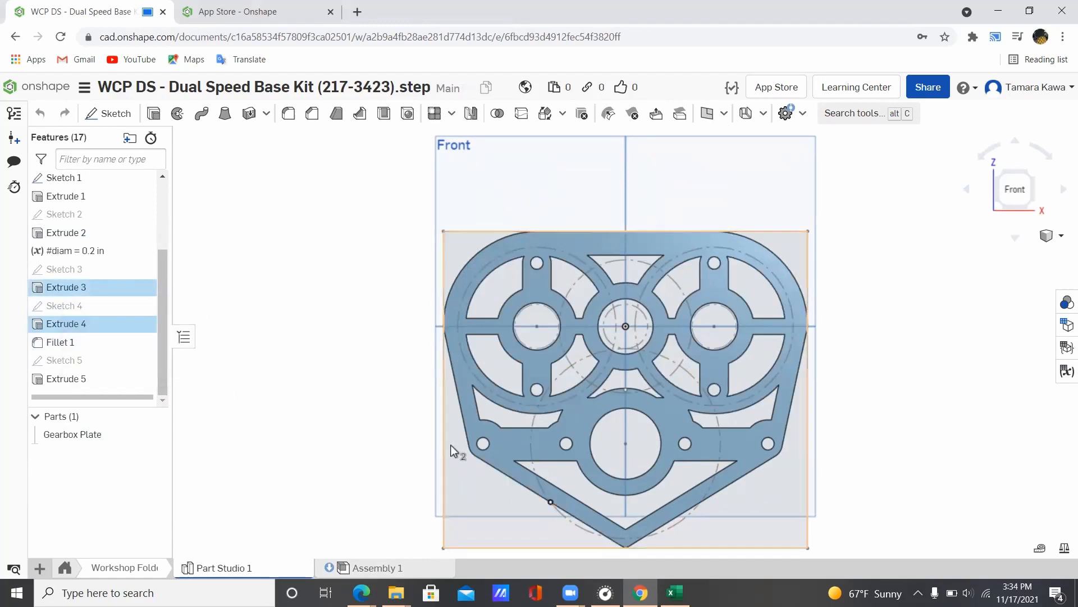
Step: Briefly inspect Sketch 3, then suppress Extrude 3 to remove its small holes
left_click(90, 268, "ctrl")
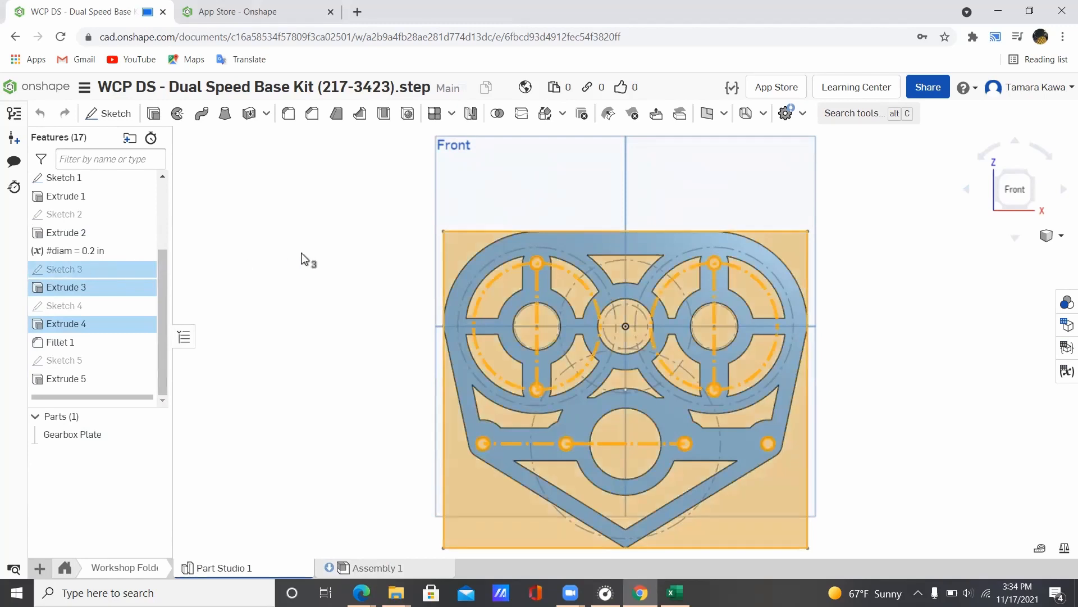
right_click(93, 273)
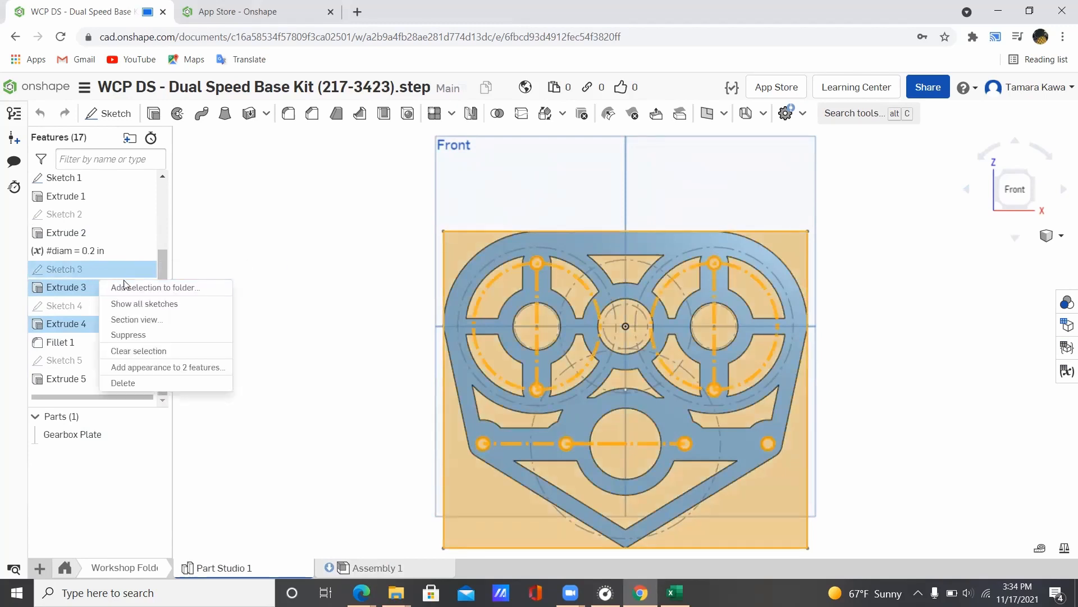
left_click(270, 252)
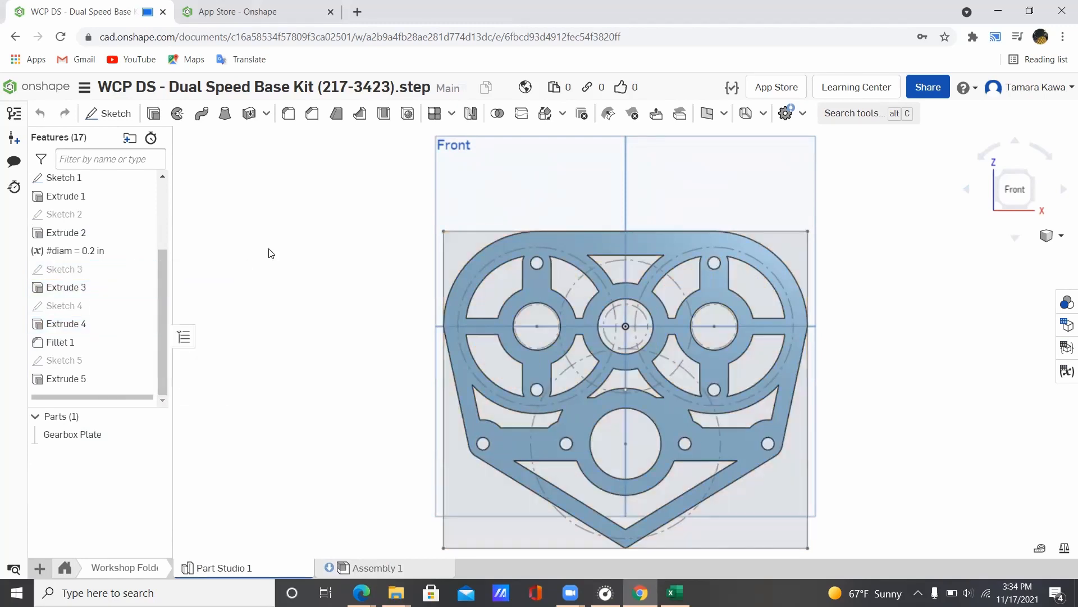
right_click(104, 270)
left_click(130, 299)
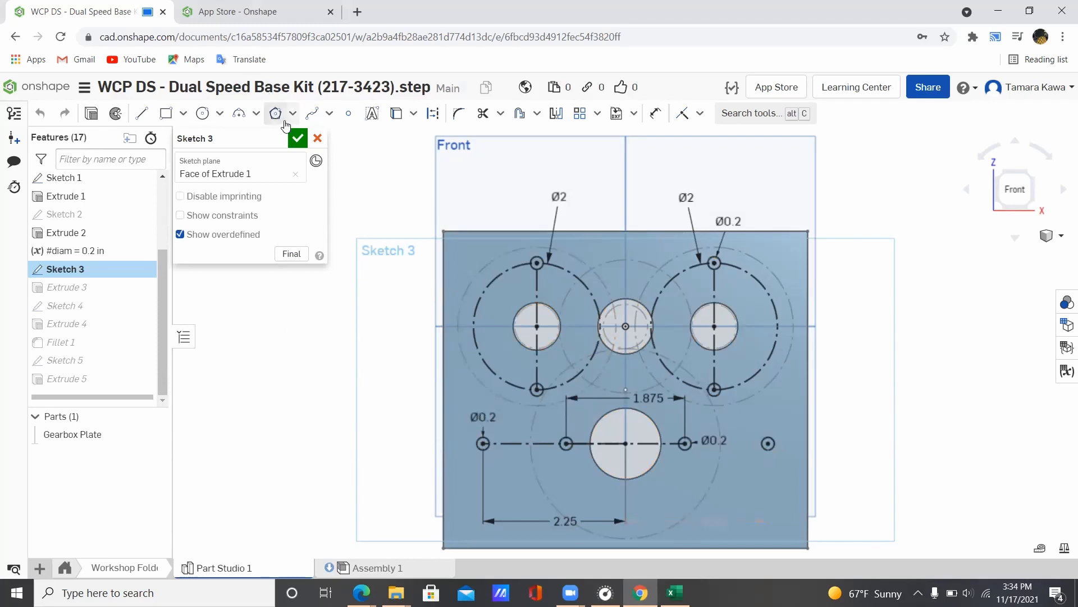
left_click(297, 138)
right_click(77, 294)
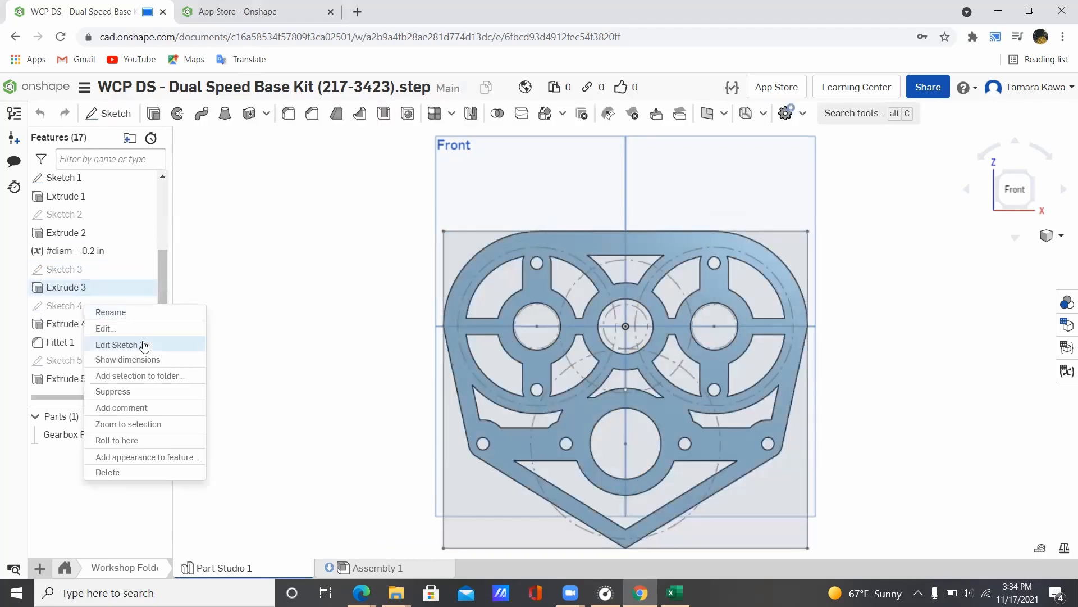
left_click(121, 392)
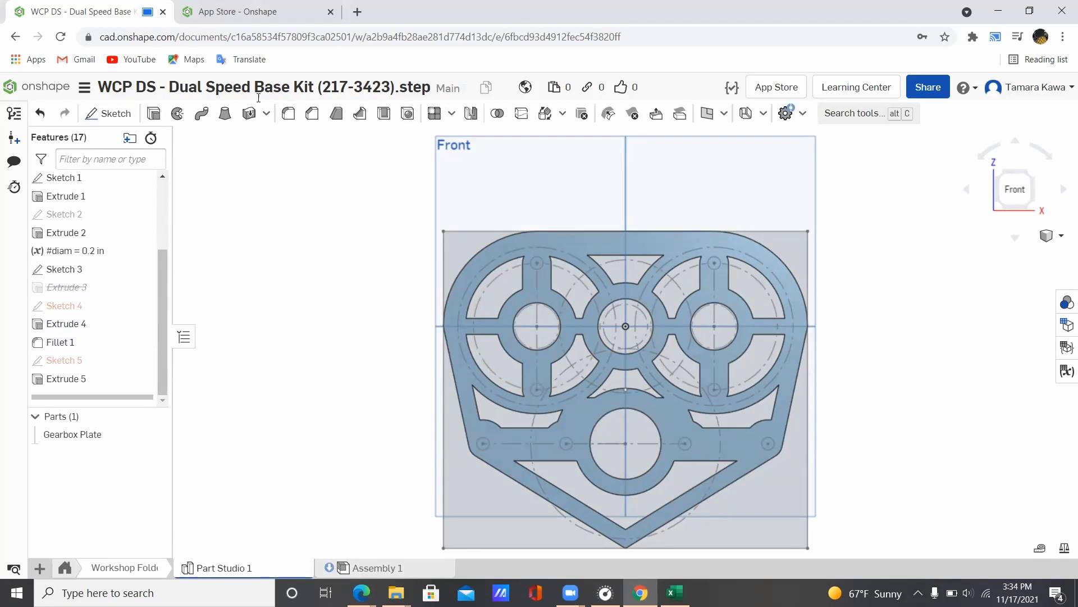
Step: Start a Hole feature using the ANSI standard with Simple style
left_click(451, 113)
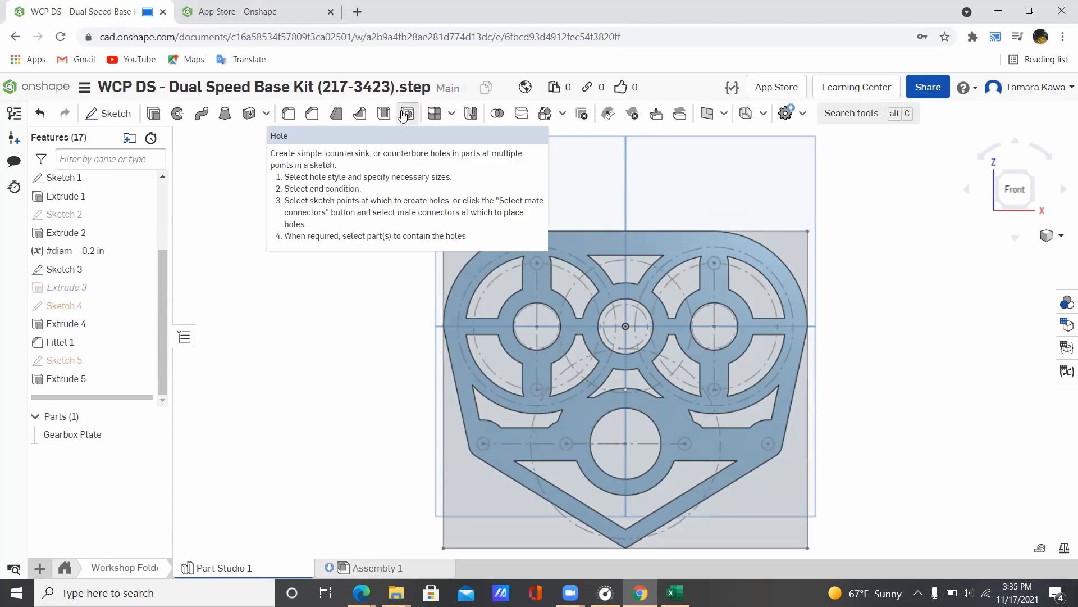
left_click(404, 114)
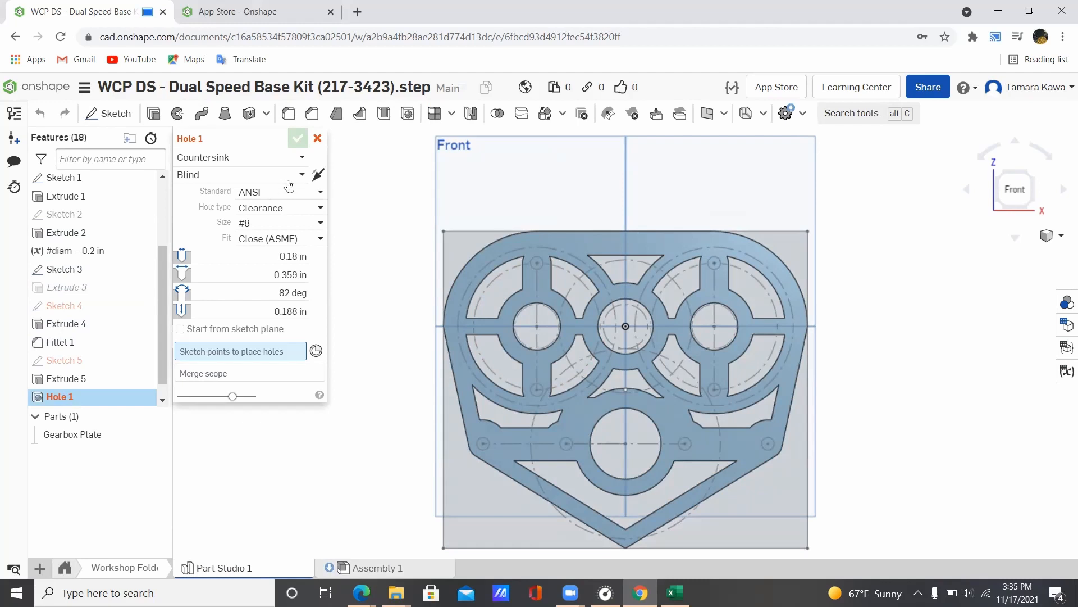
left_click(317, 193)
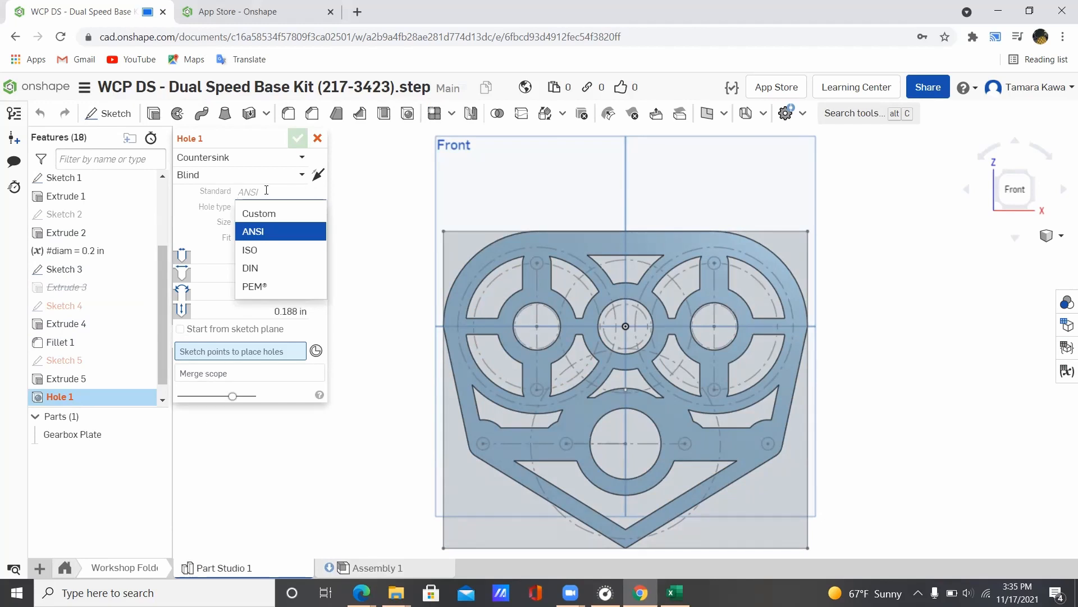
left_click(203, 197)
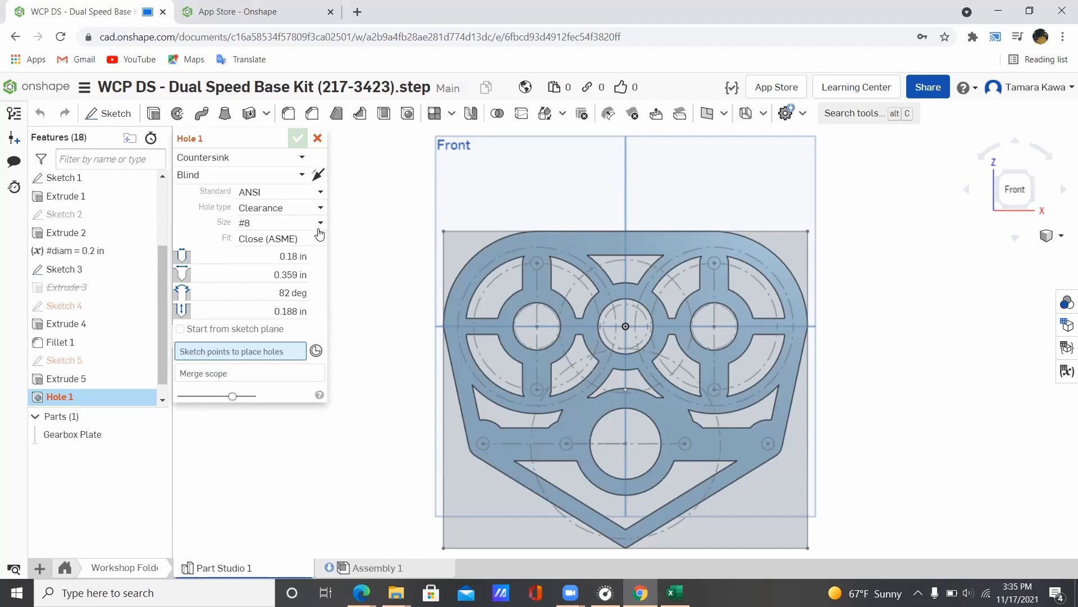
left_click(285, 162)
left_click(264, 179)
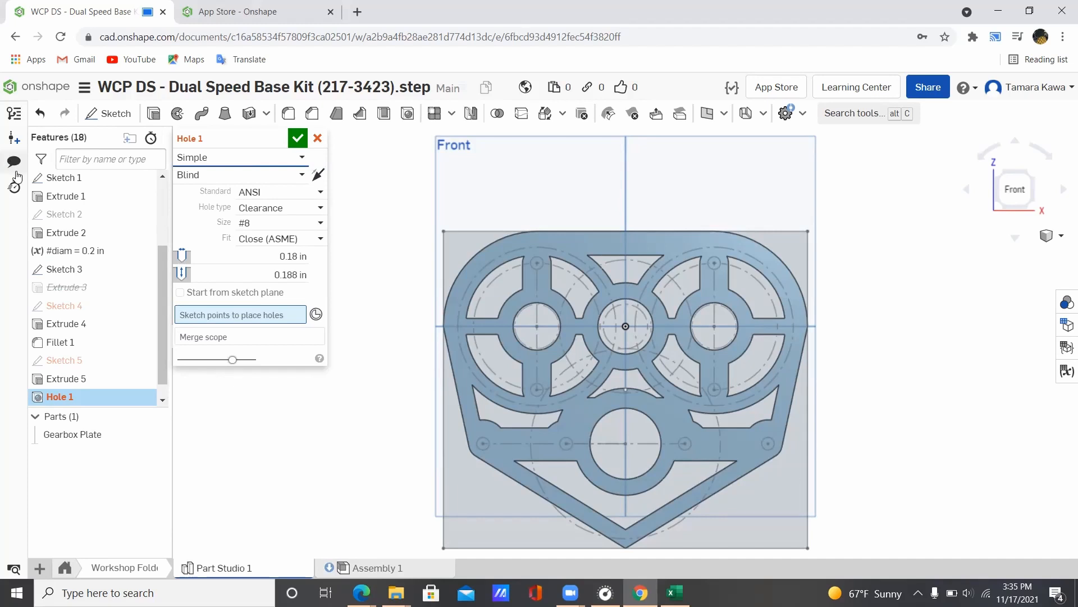
Step: Keep size #8, Close (ASME) fit, Blind termination and the Simple style
left_click(290, 224)
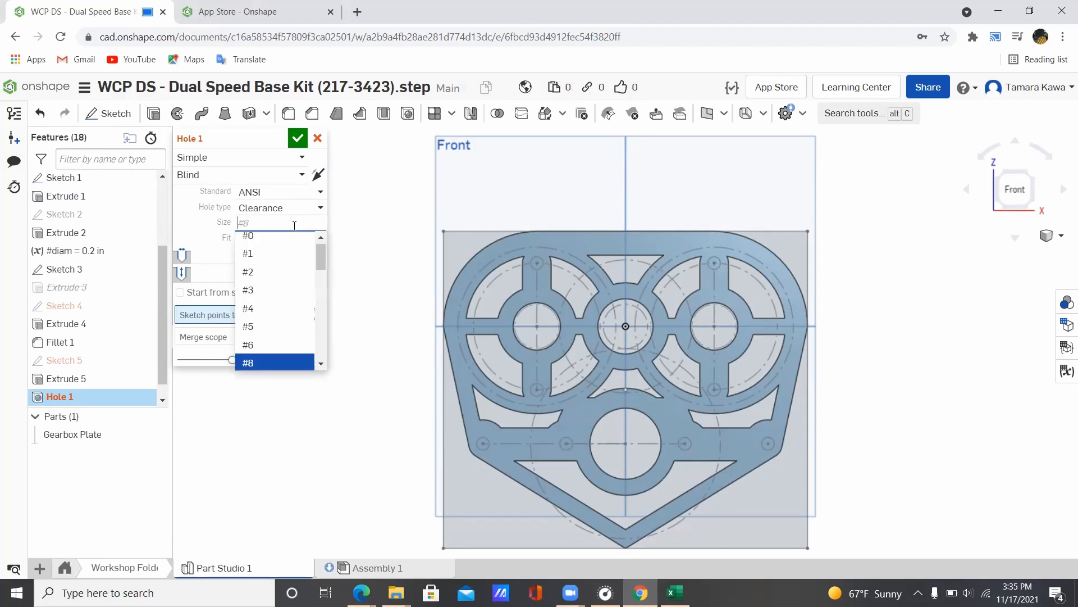
scroll(281, 298, "down", 15)
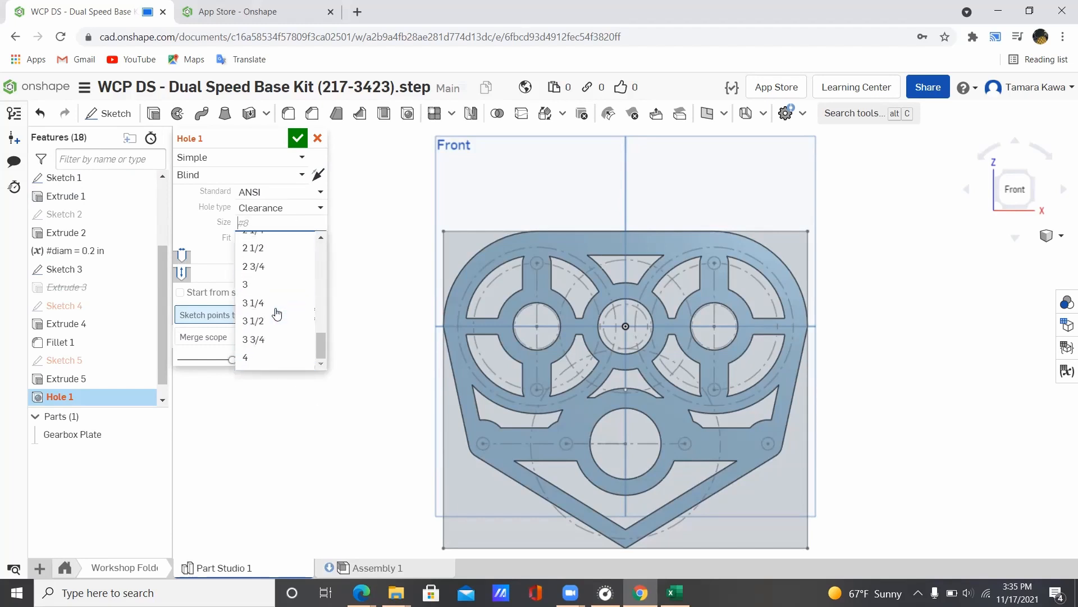
scroll(277, 312, "up", 10)
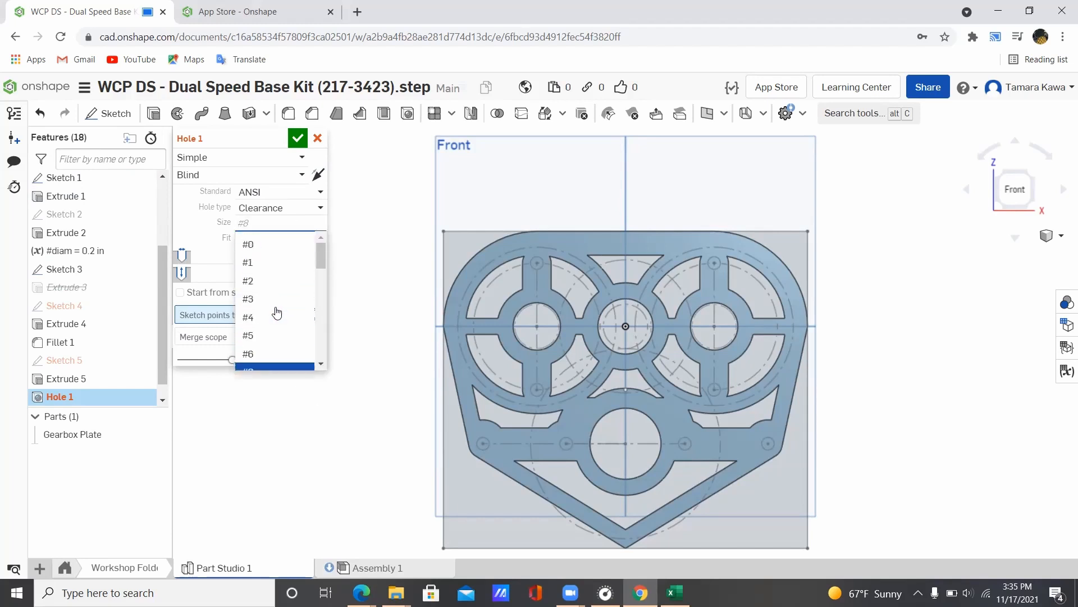
scroll(271, 308, "down", 1)
scroll(272, 306, "down", 3)
scroll(261, 269, "up", 1)
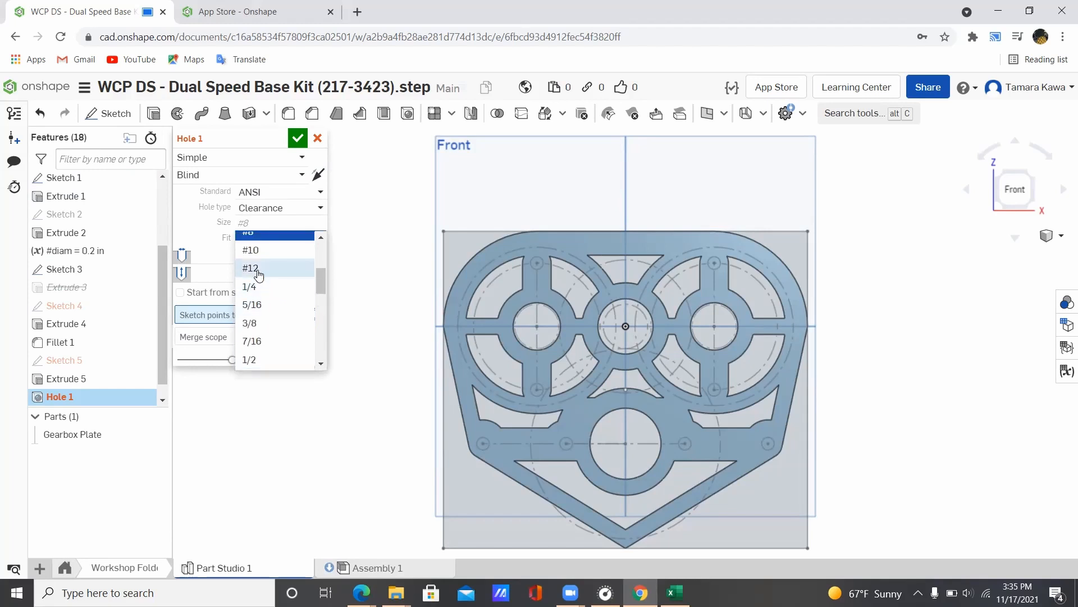
scroll(264, 280, "up", 2)
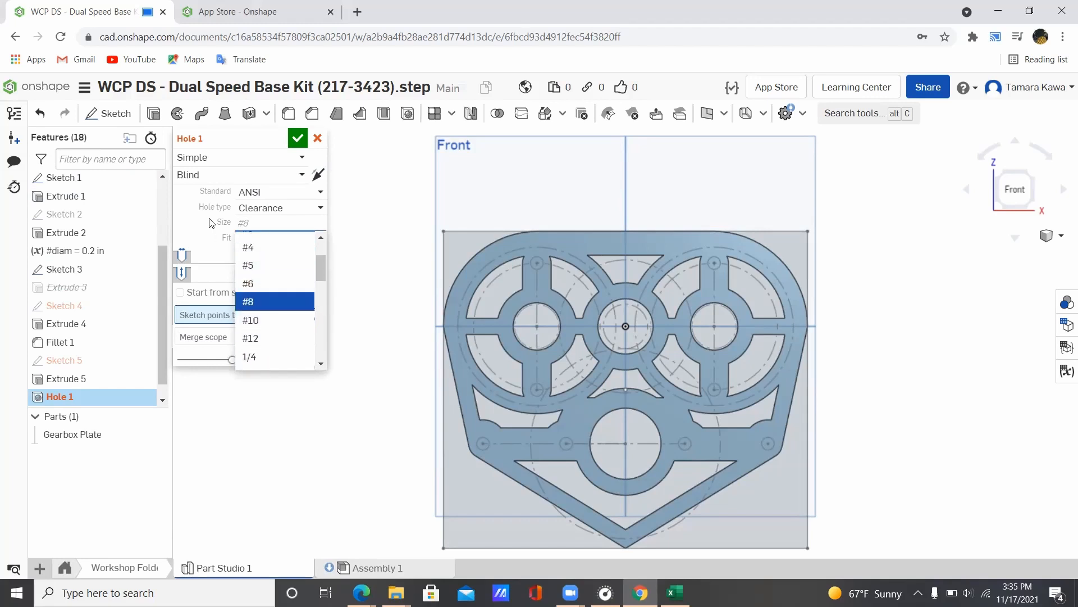
left_click(254, 301)
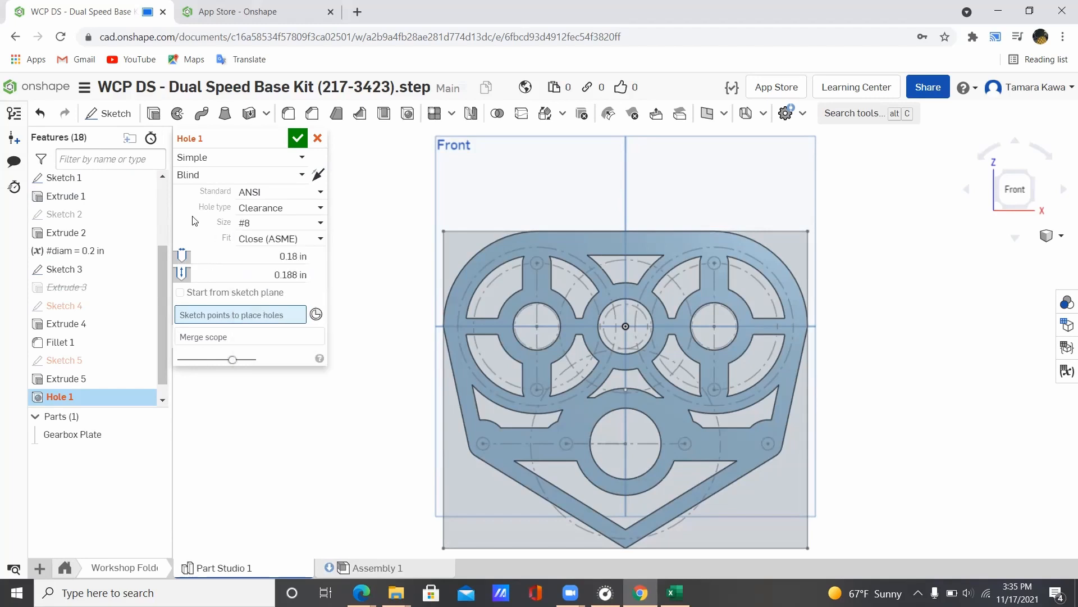
left_click(261, 239)
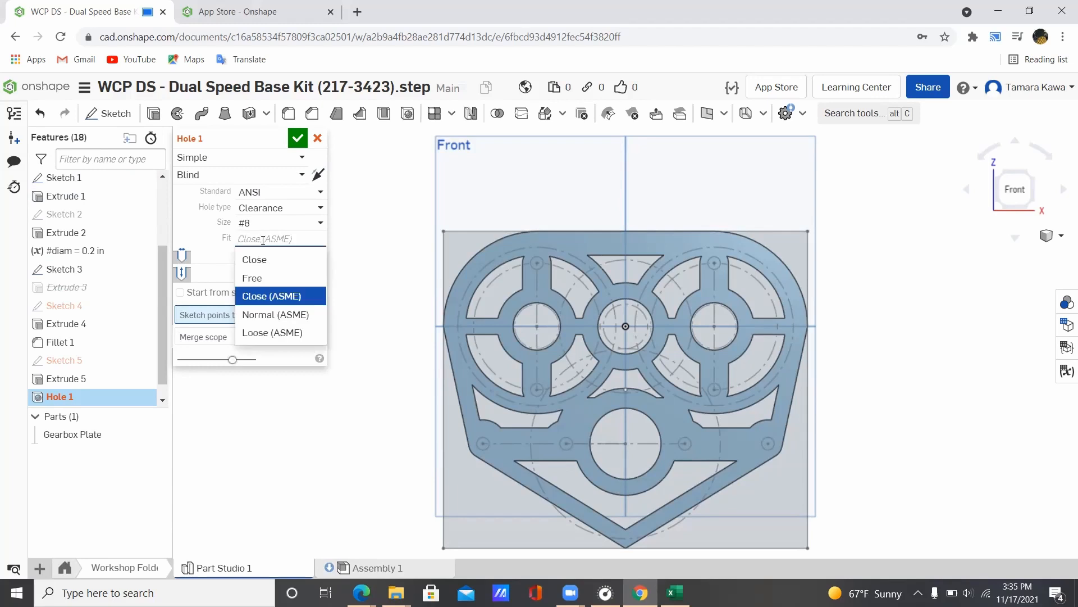
left_click(193, 223)
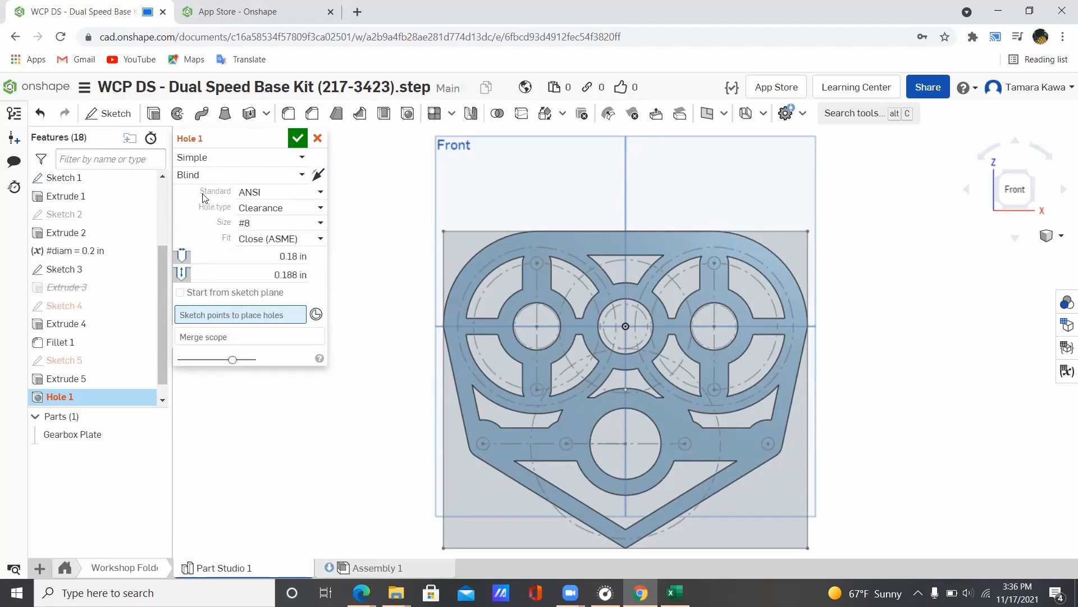
left_click(208, 176)
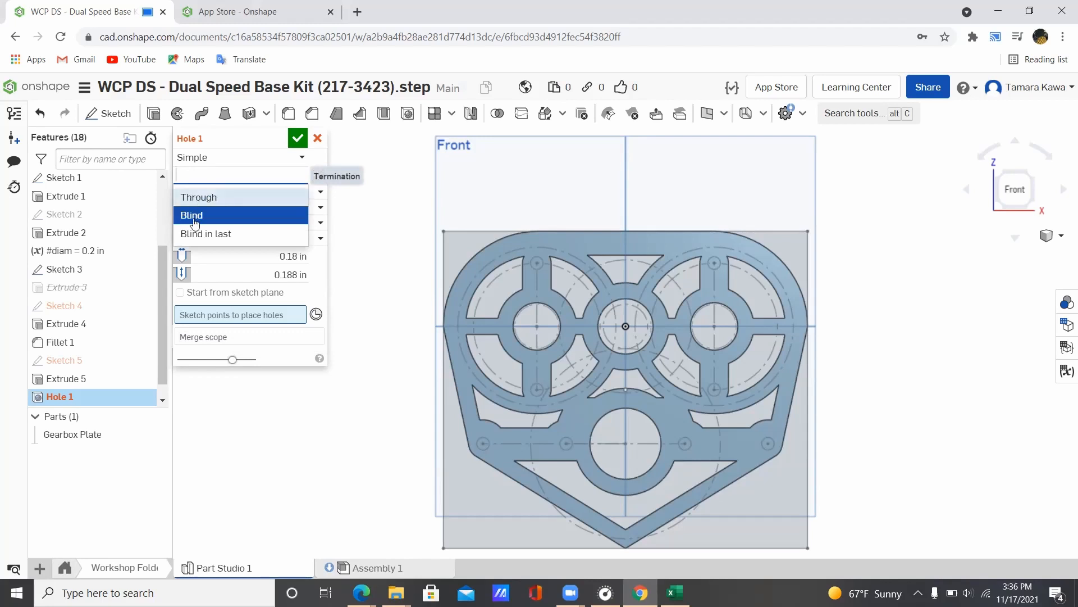
left_click(192, 216)
left_click(215, 163)
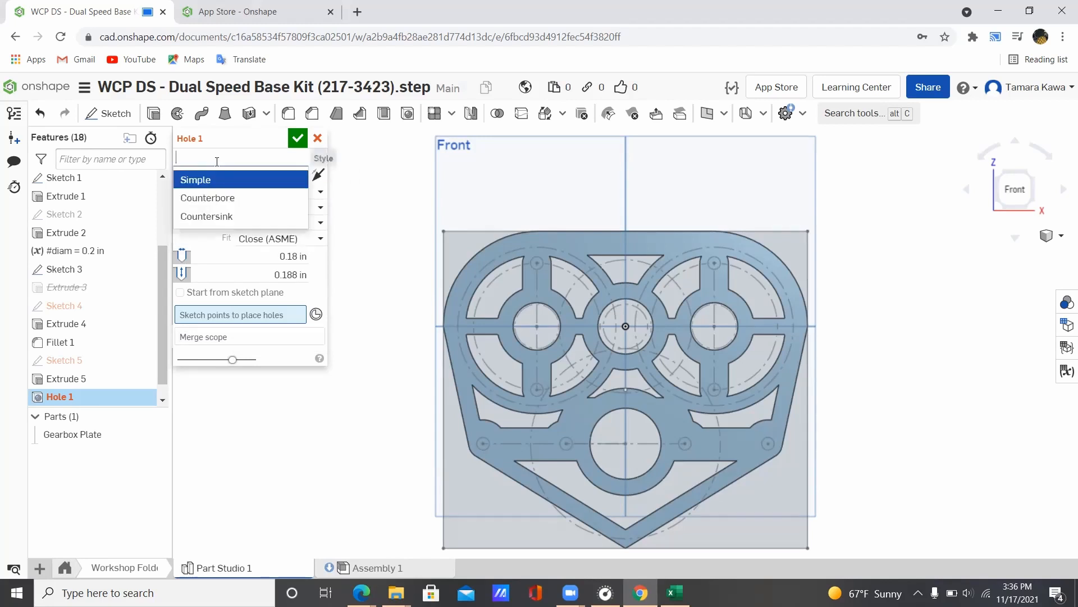
left_click(210, 242)
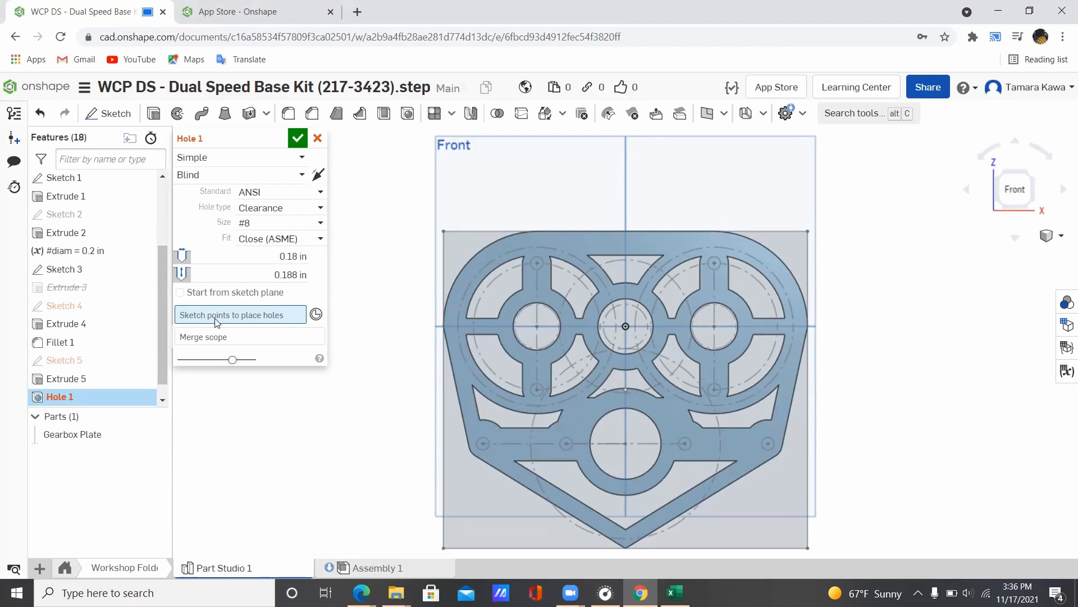
Step: Pick the Sketch 3 points around the plate as Hole 1 locations
left_click(537, 262)
left_click(713, 262)
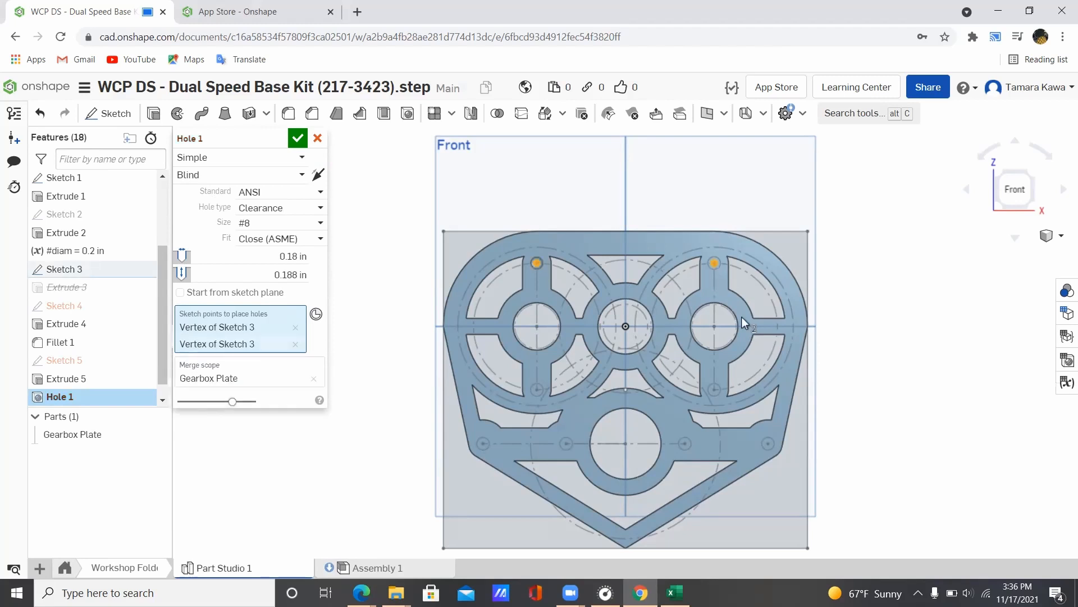
left_click(767, 444)
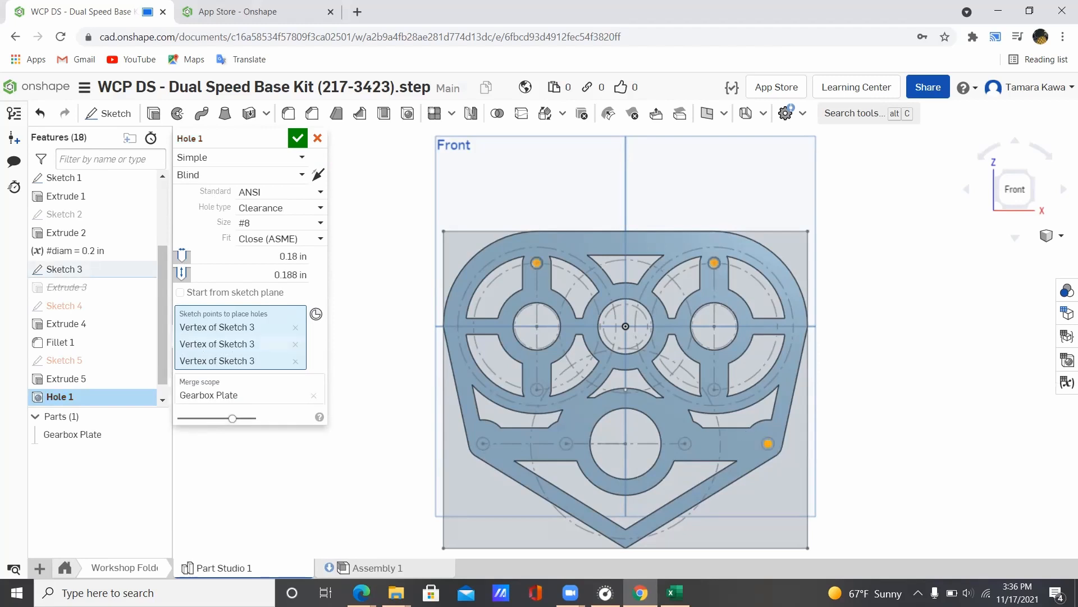
left_click(715, 390)
left_click(686, 444)
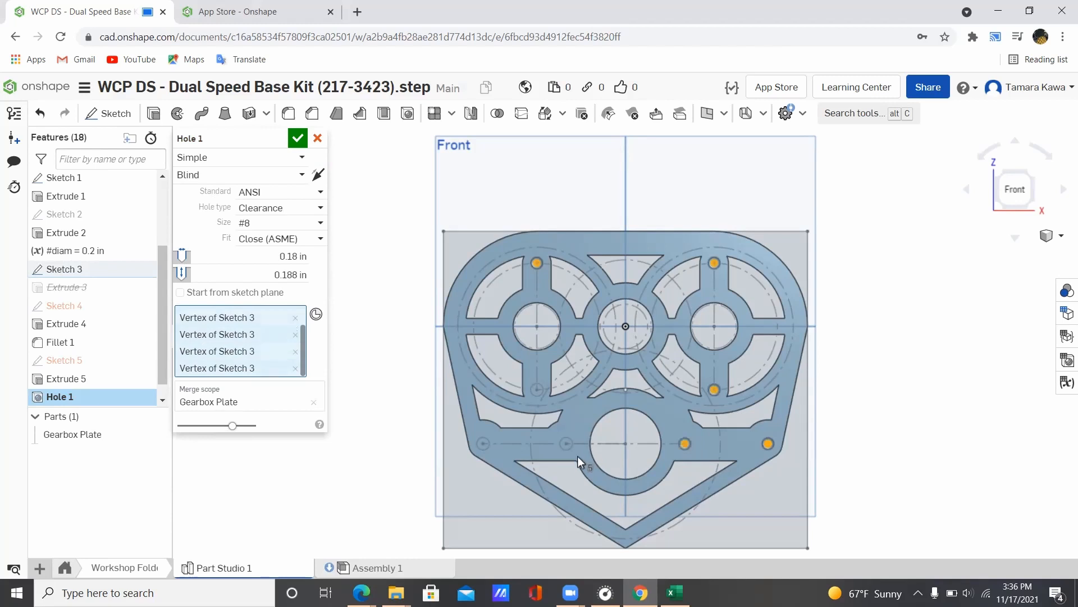
left_click(566, 443)
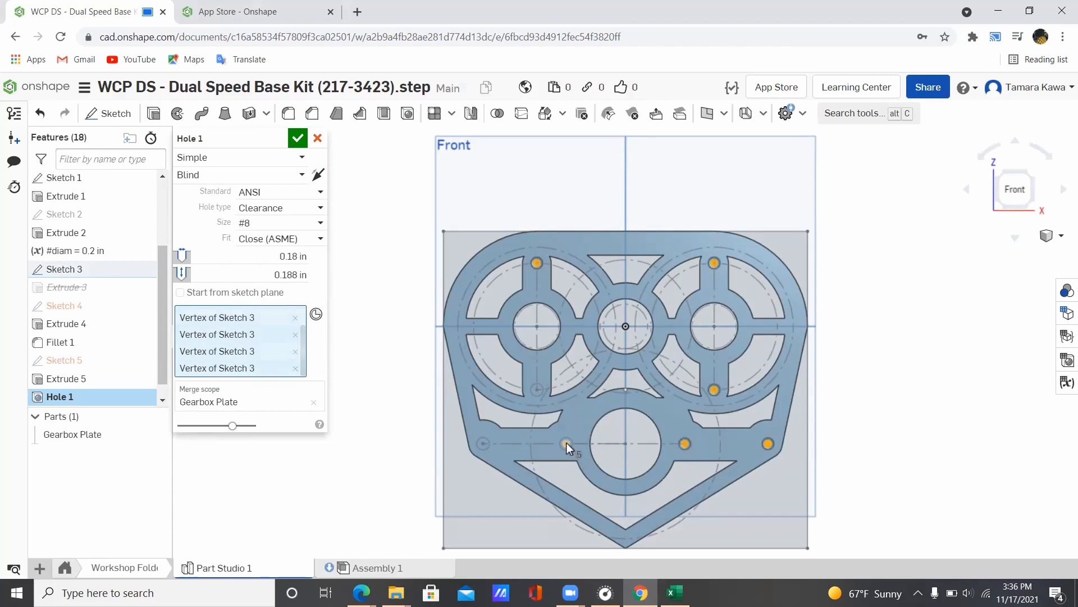
left_click(538, 389)
left_click(483, 444)
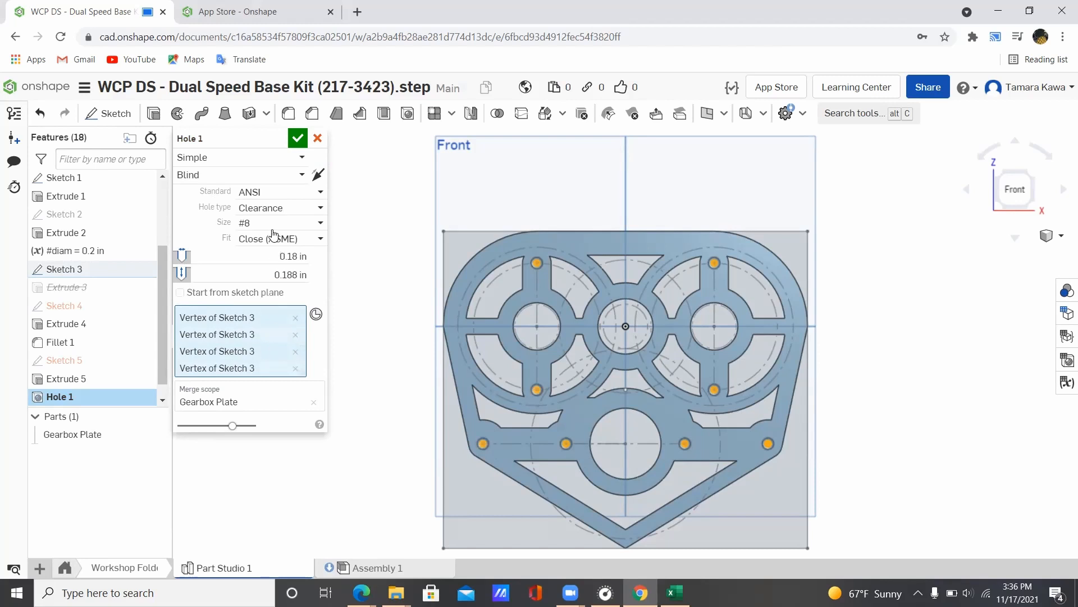
Step: Keep Clearance as the hole type, then reopen the hole type choices
left_click(280, 208)
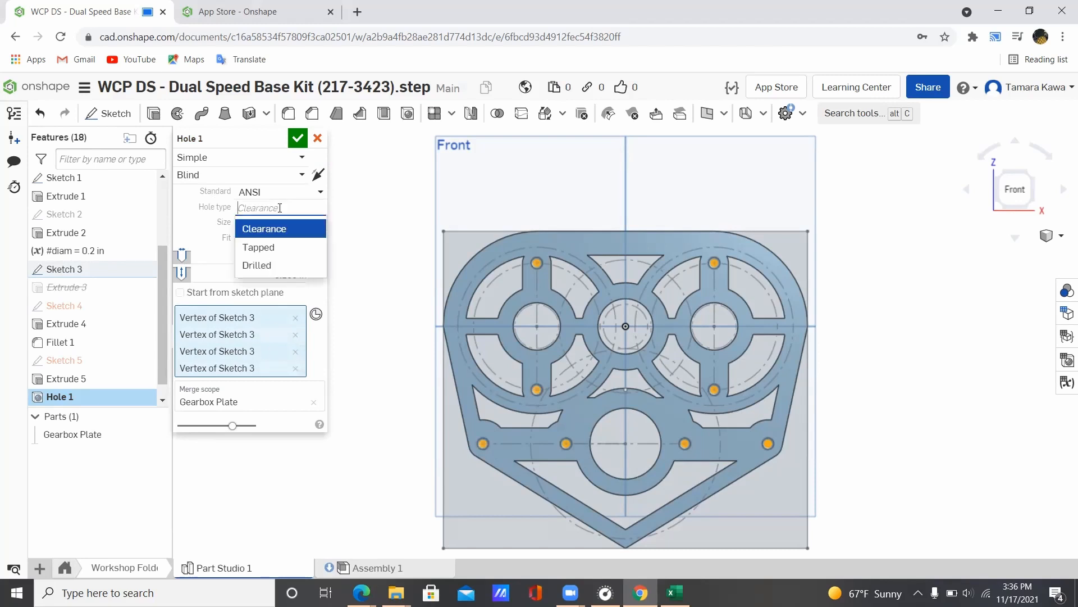
left_click(196, 211)
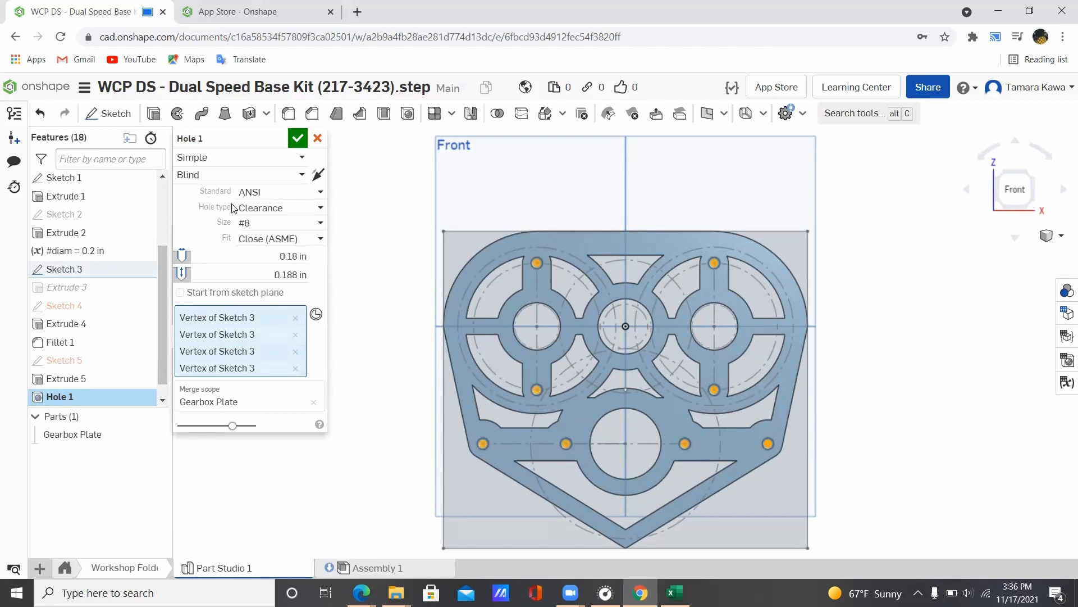
left_click(312, 211)
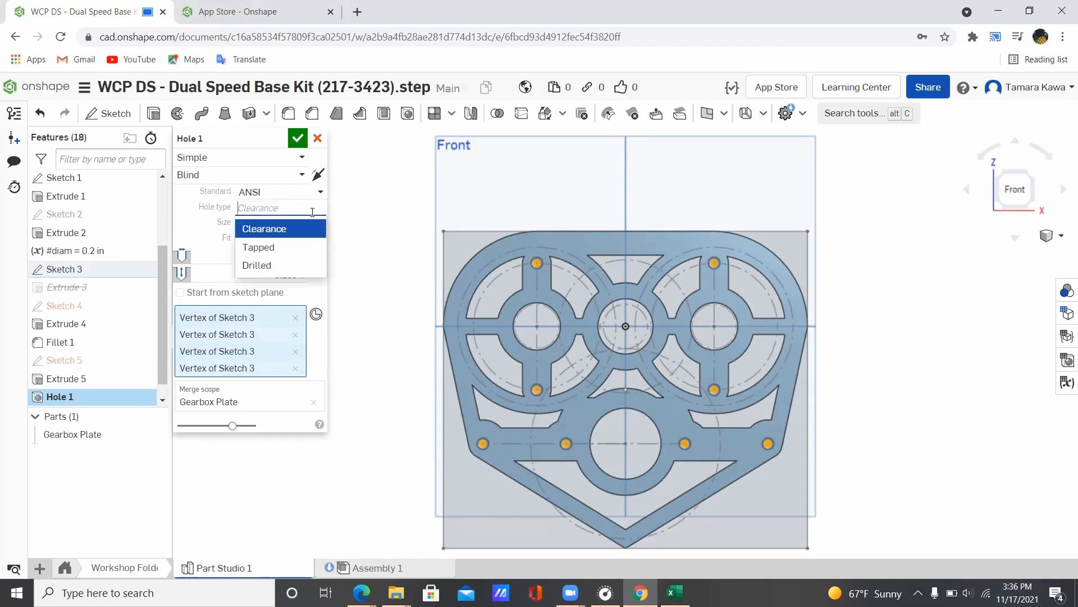
Step: Change Hole 1 to Tapped holes of size 1/4, giving 32 tpi threads
left_click(277, 246)
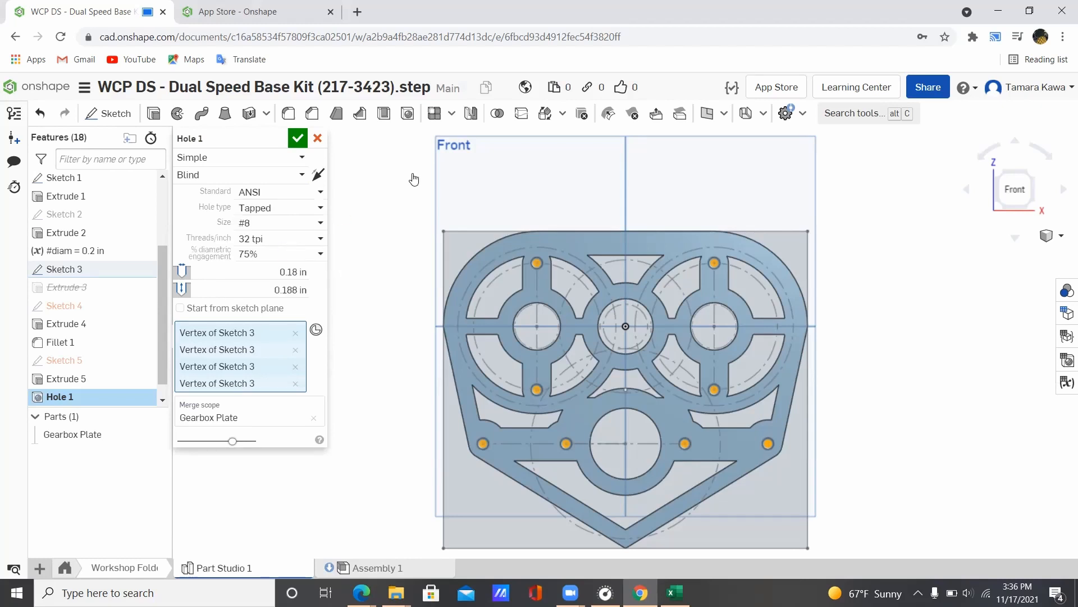
scroll(576, 222, "up", 2)
scroll(576, 222, "up", 2)
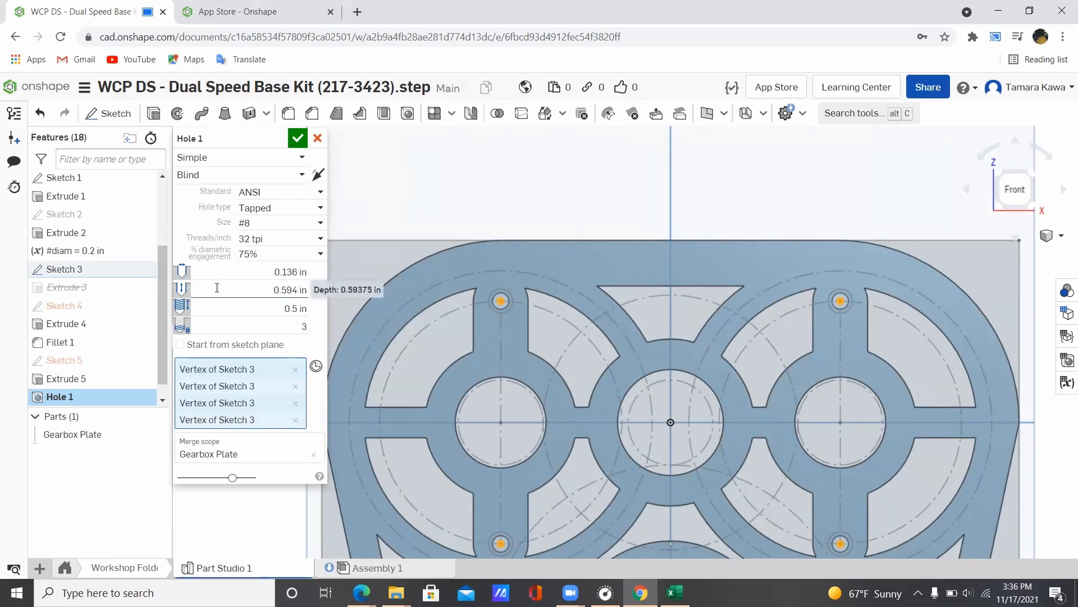
left_click(256, 288)
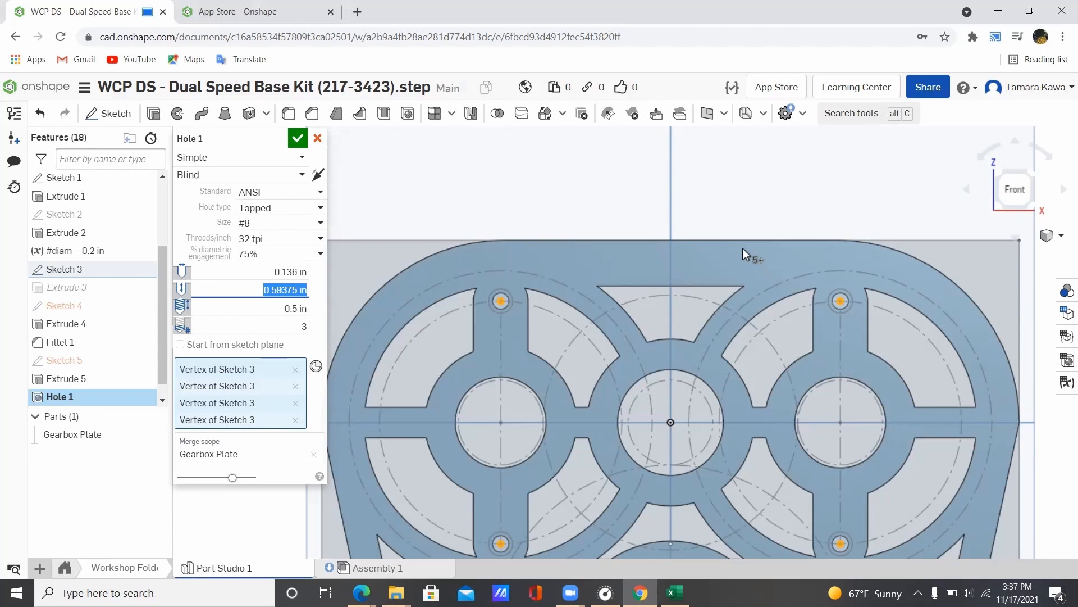
left_click(279, 222)
left_click(253, 276)
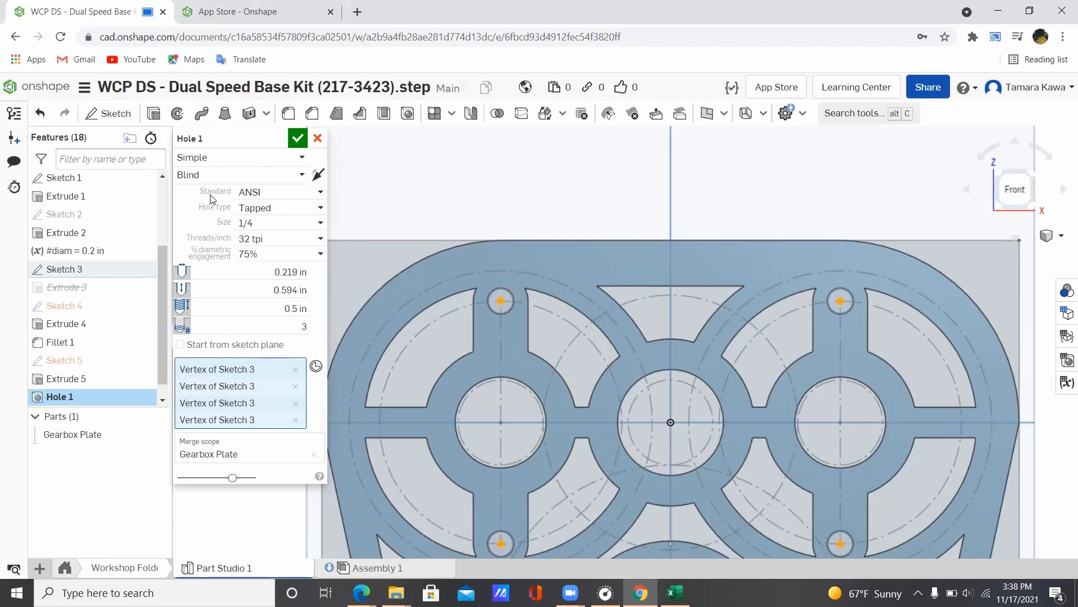
Step: Set the tapped 1/4 holes' thread pitch to 20 tpi
left_click(259, 286)
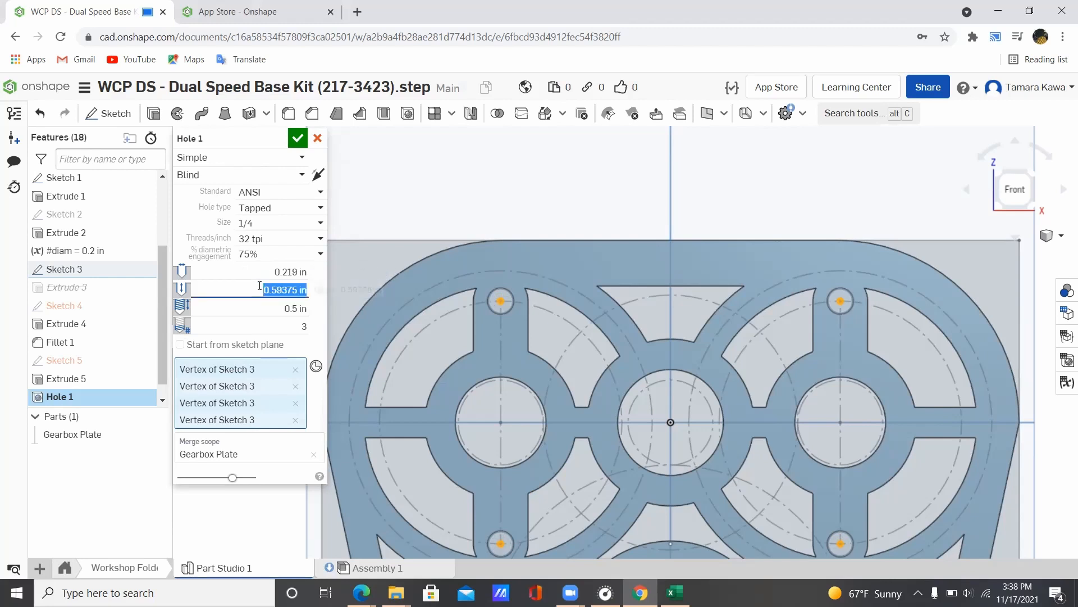
mouse_move(424, 175)
right_mouse_down()
mouse_move(426, 276)
mouse_move(422, 181)
mouse_move(441, 172)
right_mouse_up()
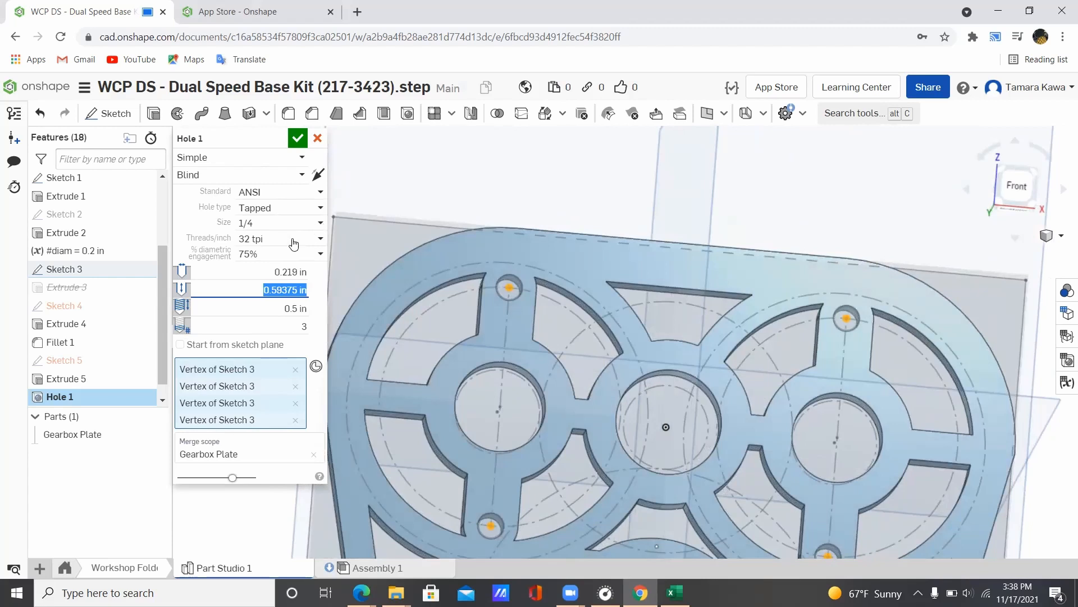
left_click(293, 240)
left_click(186, 226)
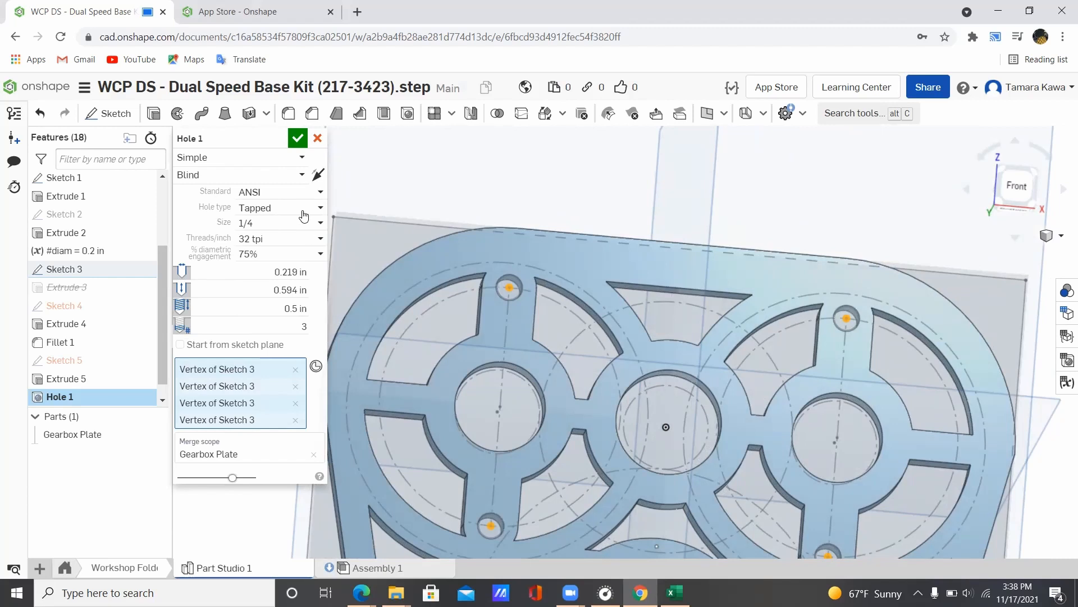
left_click(319, 238)
left_click(286, 261)
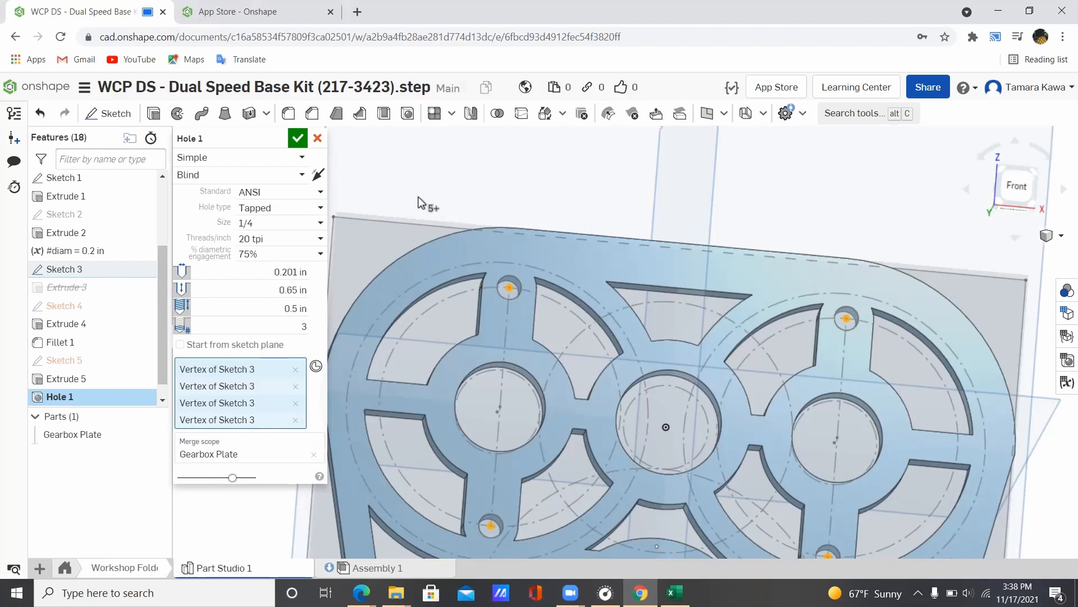
Step: Switch the hole type to Clearance and back to Tapped
left_click(277, 209)
left_click(269, 230)
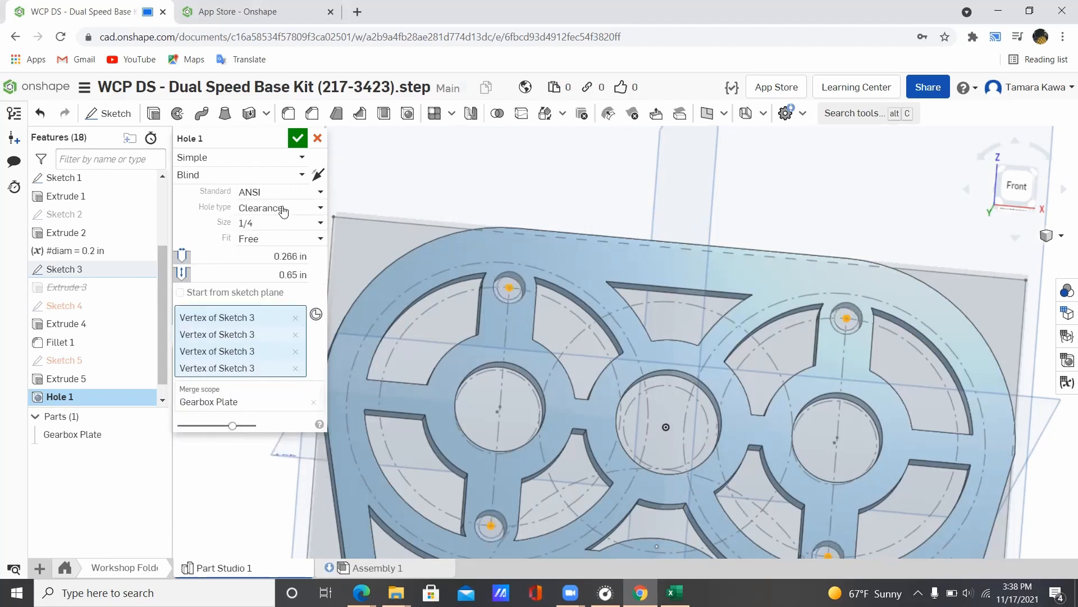
left_click(276, 208)
left_click(270, 246)
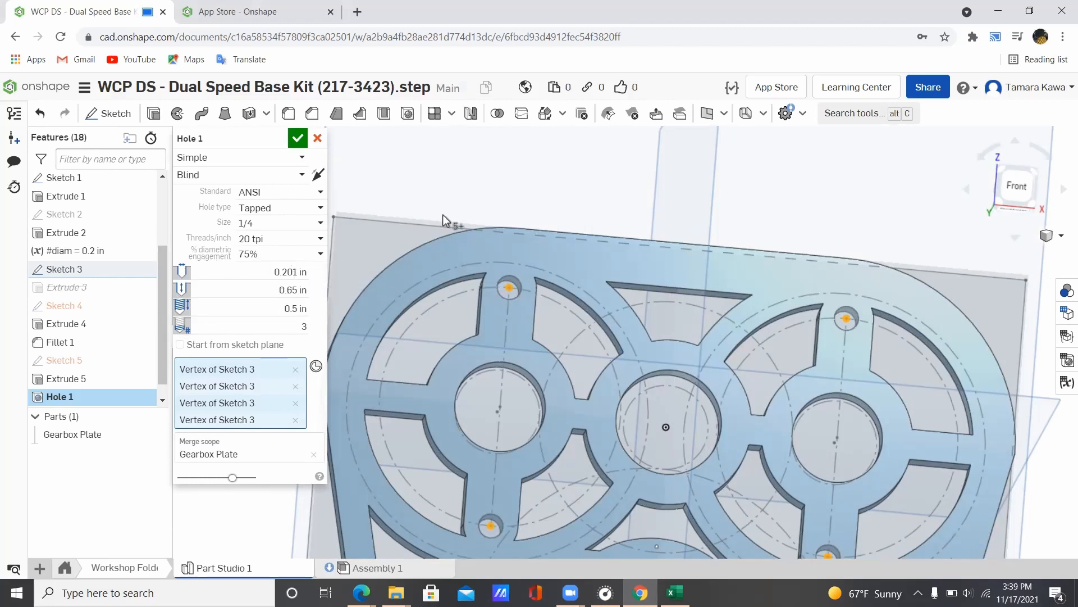
Step: Remove the lower-right hole locations from Hole 1
scroll(534, 175, "down", 5)
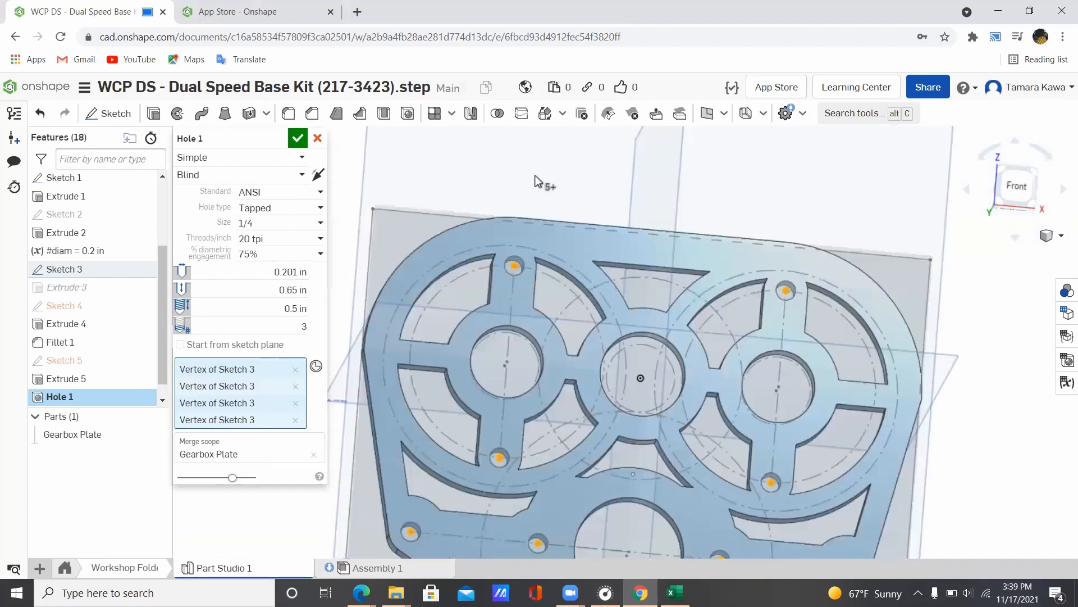
middle_click_drag(413, 173, 410, 179)
left_click(1012, 178)
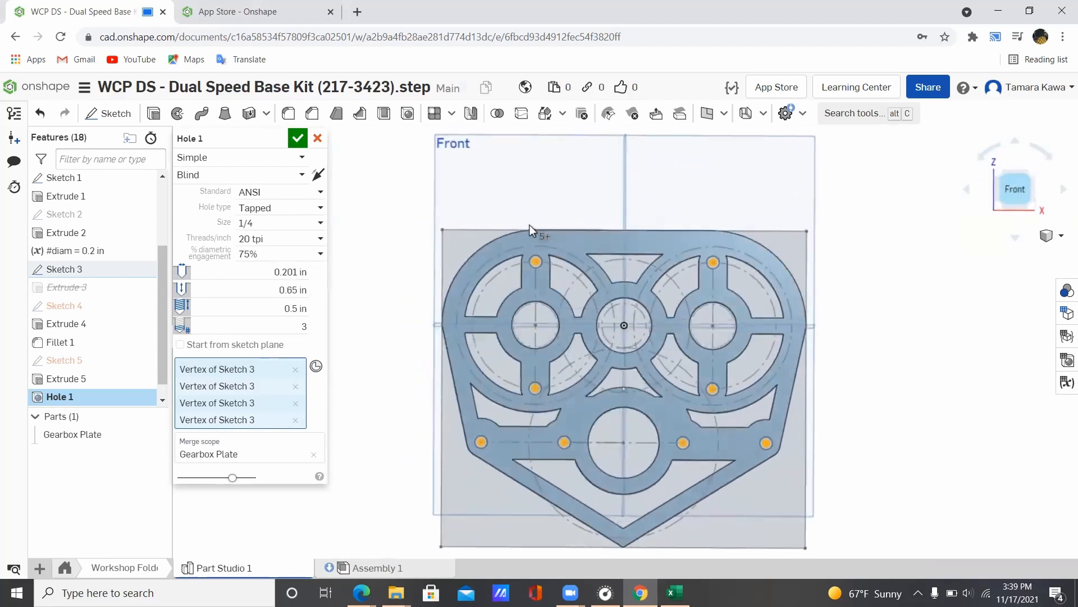
mouse_move(409, 202)
right_mouse_down()
mouse_move(416, 321)
mouse_move(396, 191)
right_mouse_up()
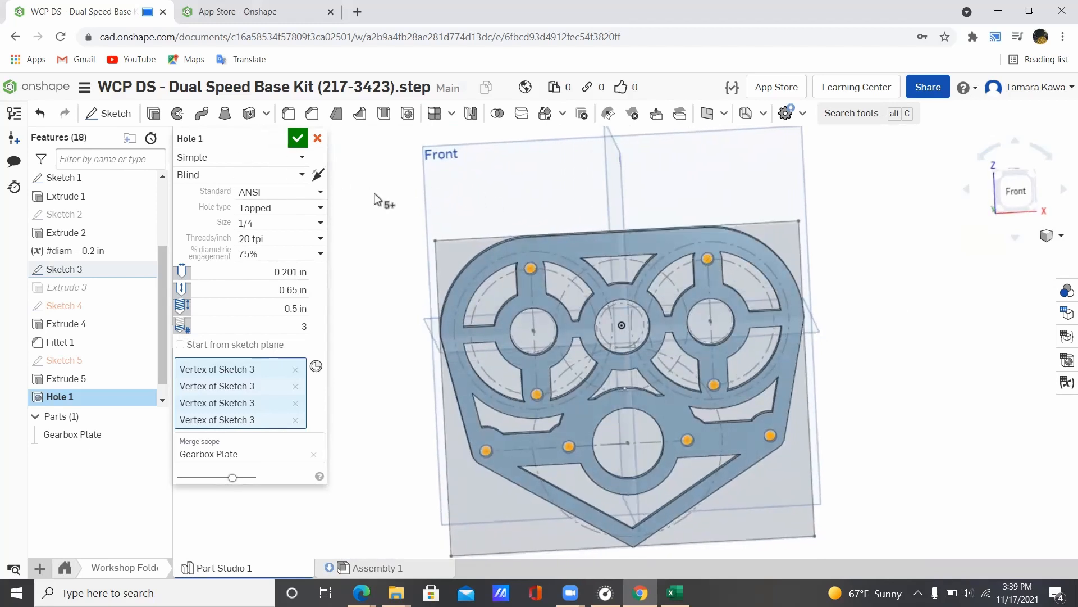
left_click(706, 258)
left_click(713, 385)
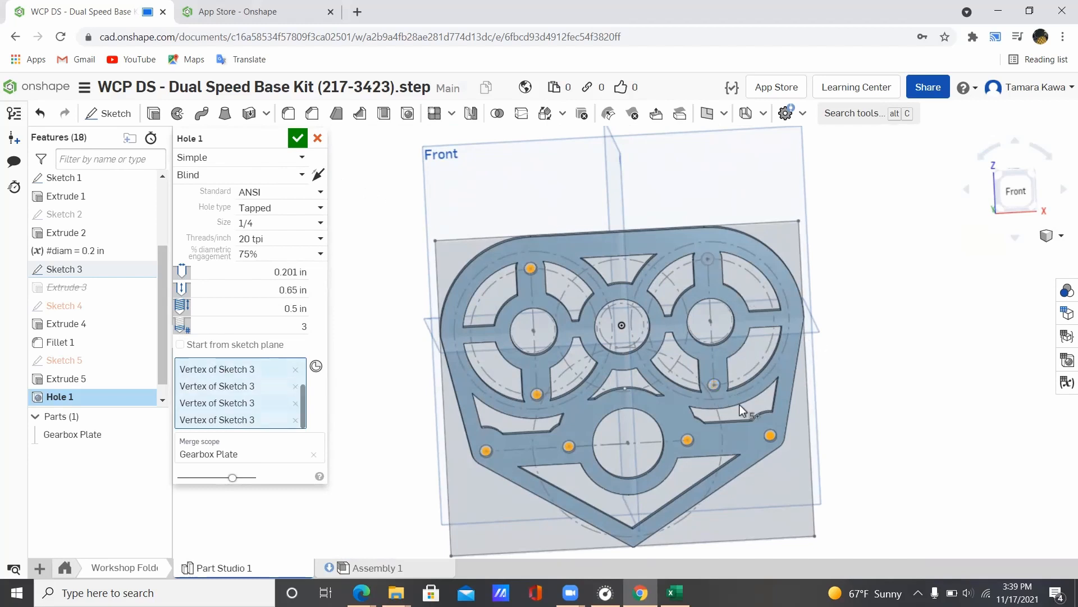
left_click(770, 436)
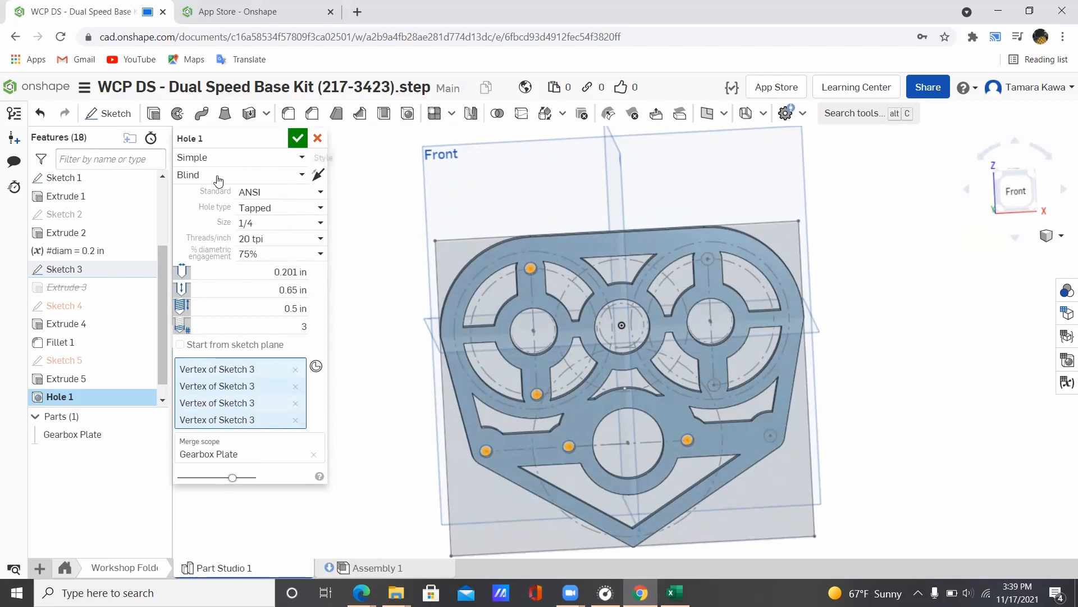
Step: Confirm Hole 1, then start a trial hole set to Countersink and Clearance
left_click(298, 140)
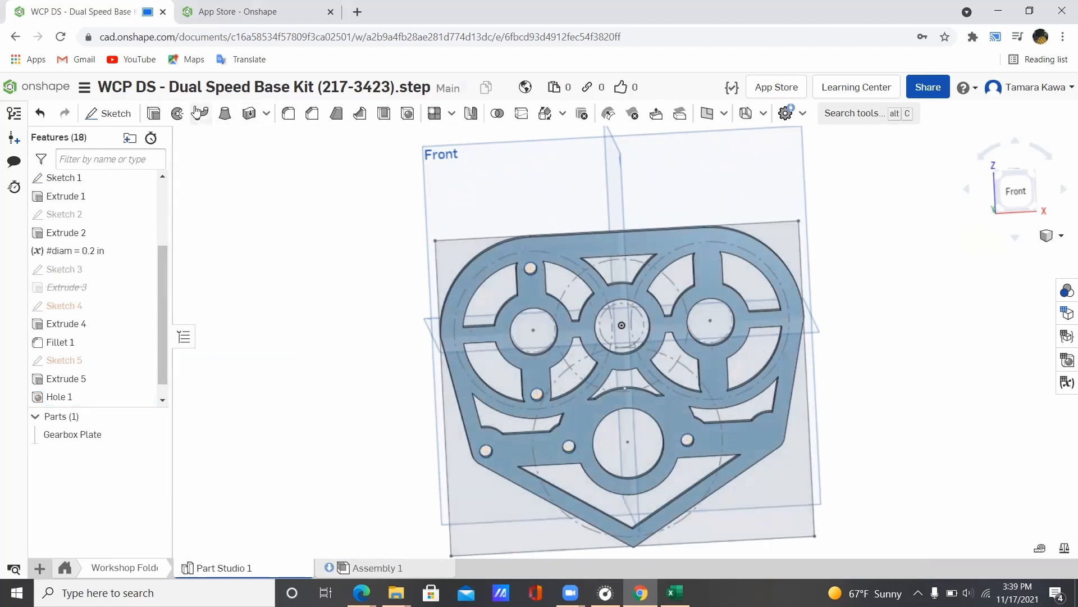
left_click(409, 114)
left_click(228, 157)
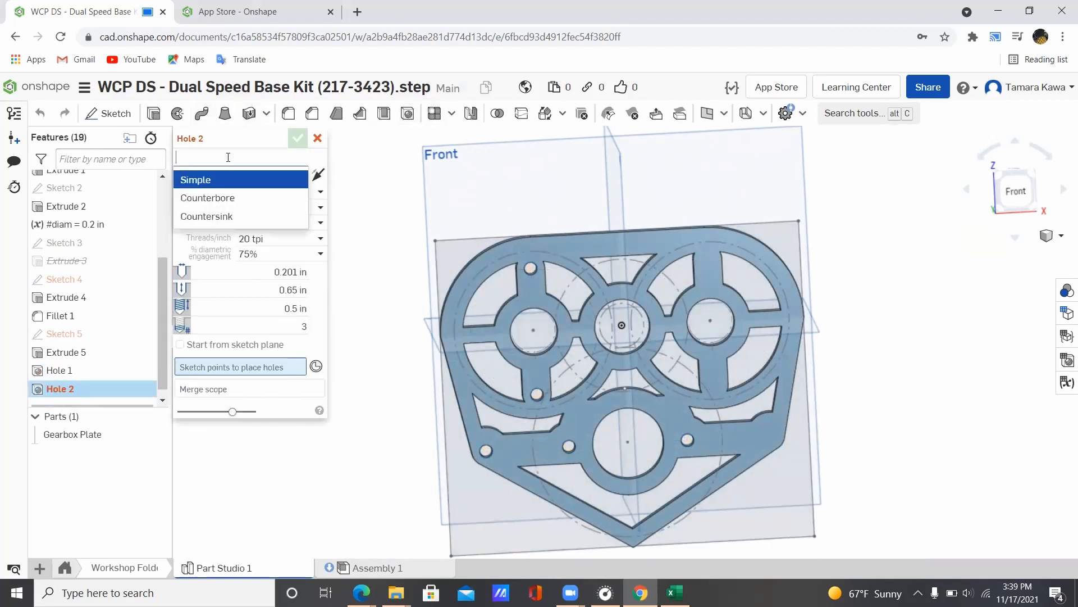
left_click(239, 220)
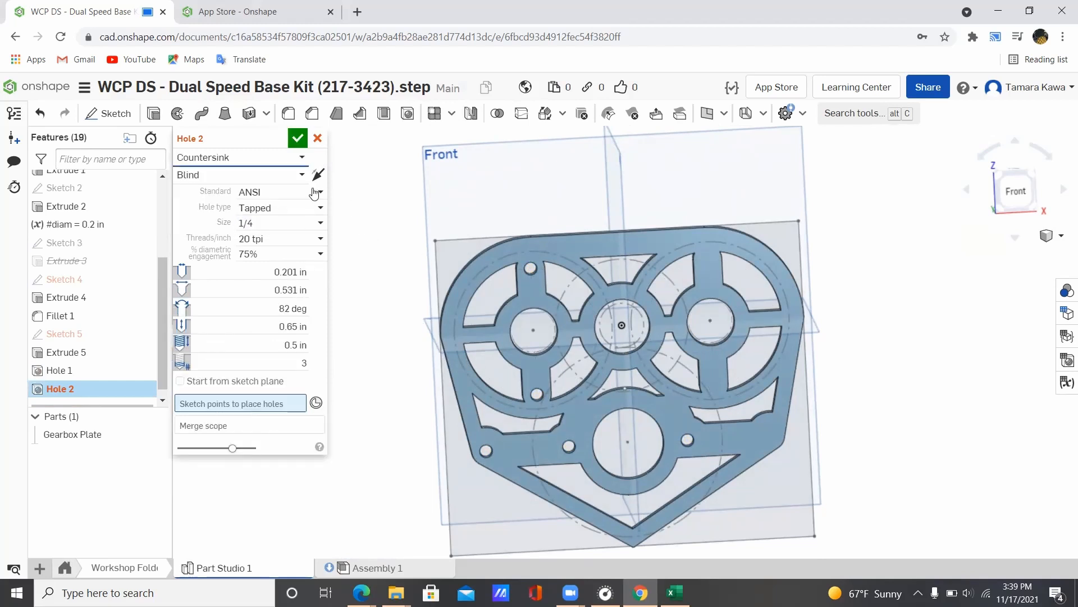
left_click(308, 209)
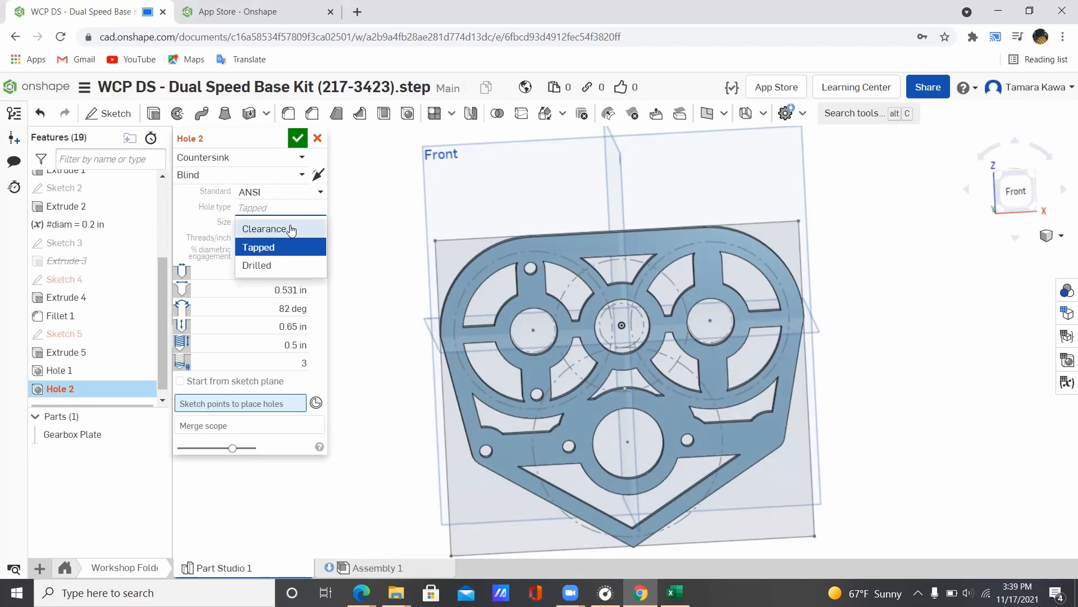
left_click(291, 229)
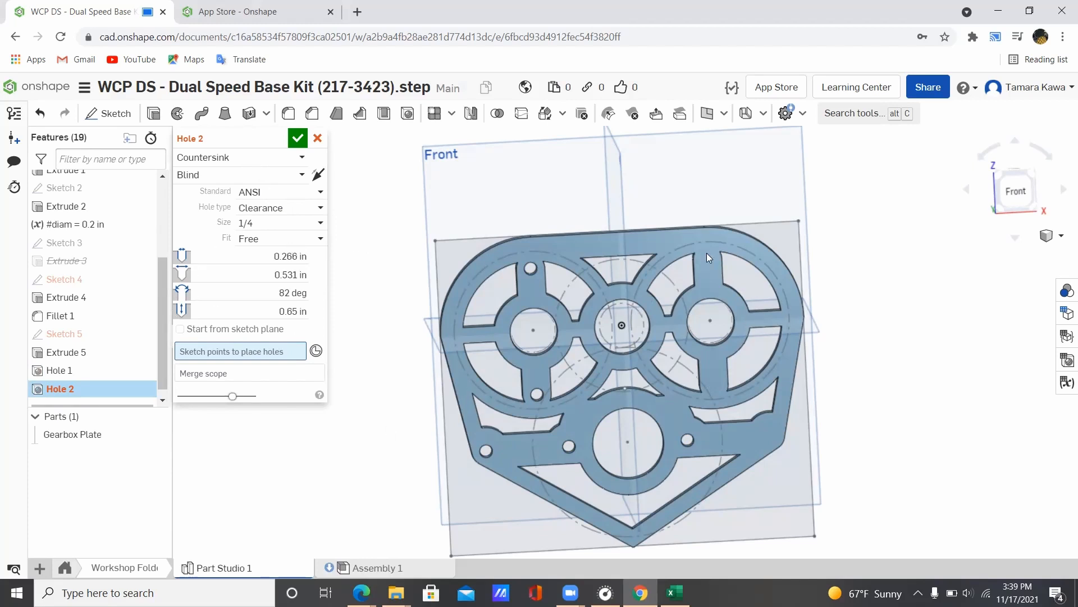
Step: Pick Sketch 4's points, remove them again and cancel the trial hole feature
left_click(51, 285)
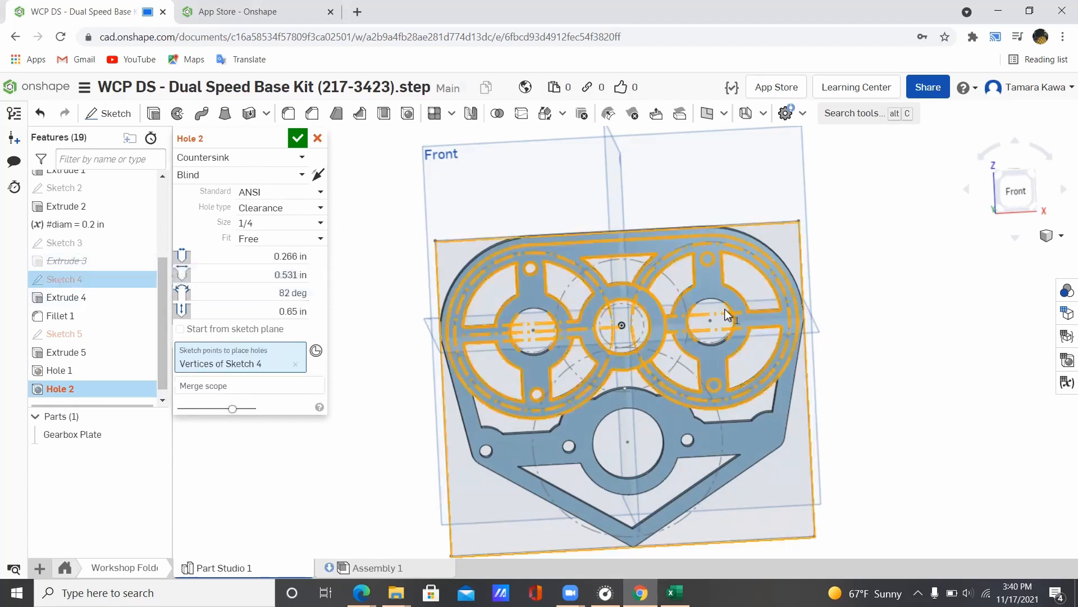
left_click(1017, 192)
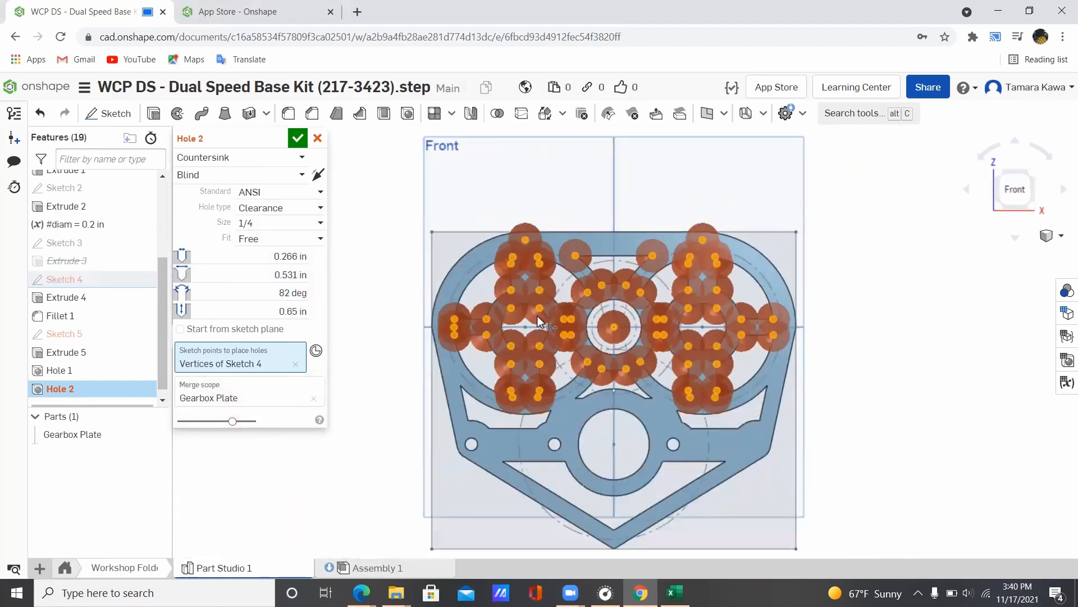
left_click(294, 364)
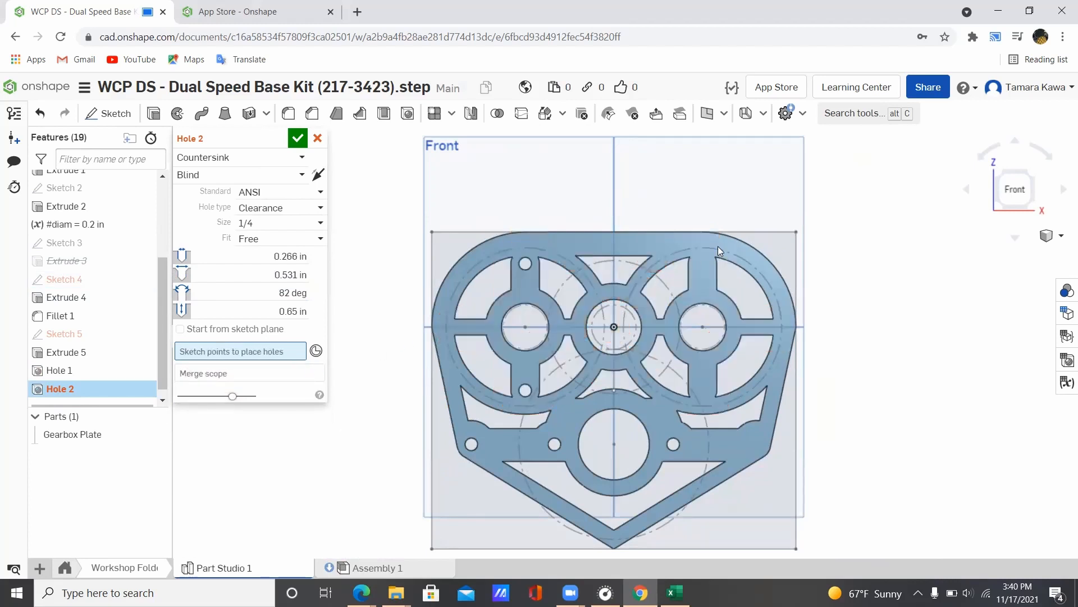
left_click(318, 138)
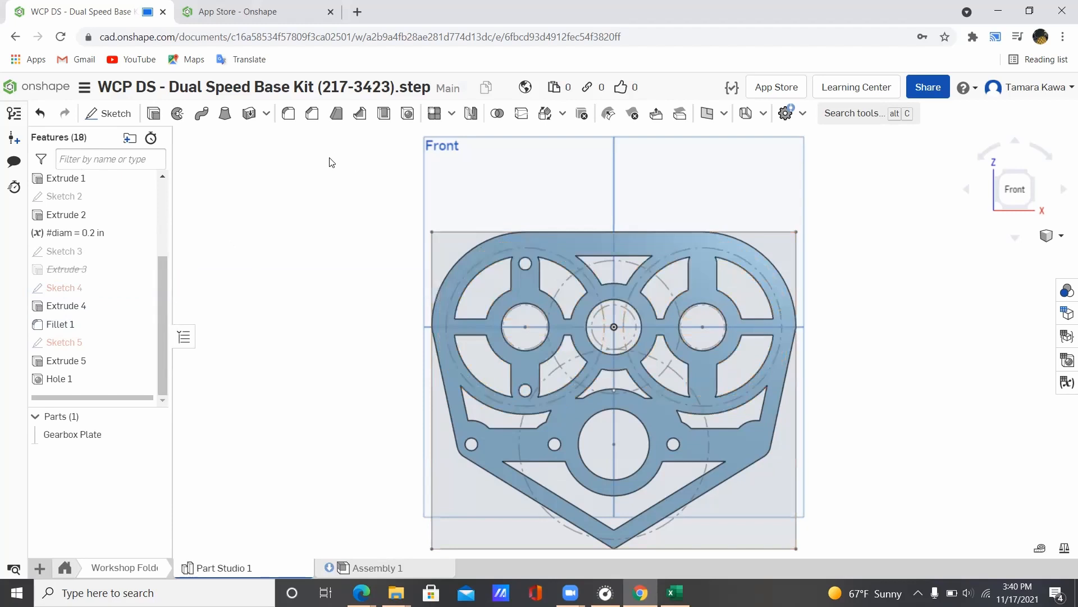
Step: After checking Sketch 4 and Extrude 4, turn on Sketch 3's visibility in the feature list
right_click(111, 290)
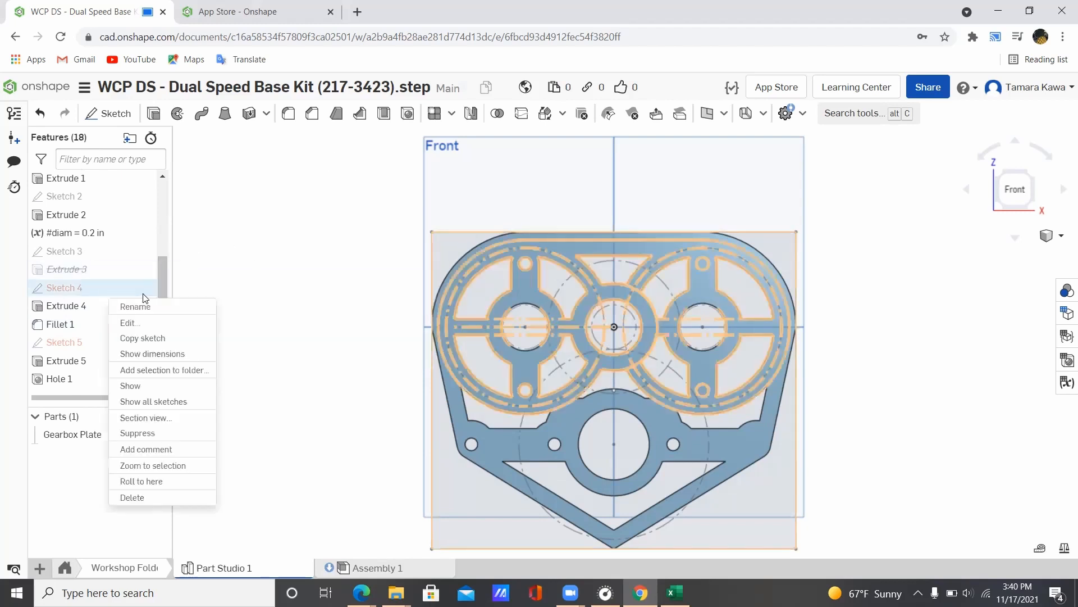
left_click(260, 271)
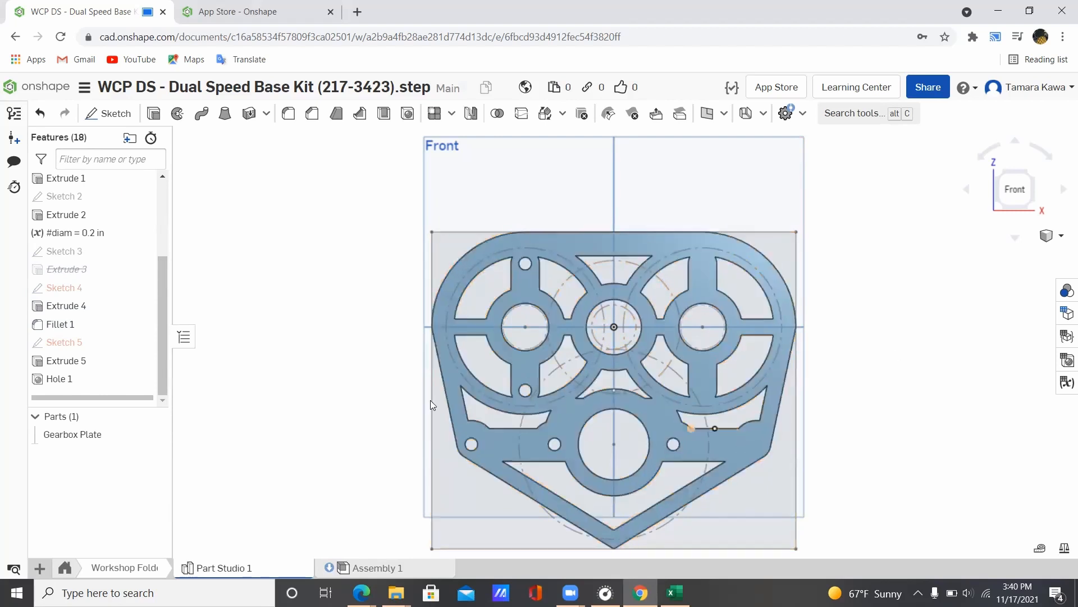
left_click(70, 309)
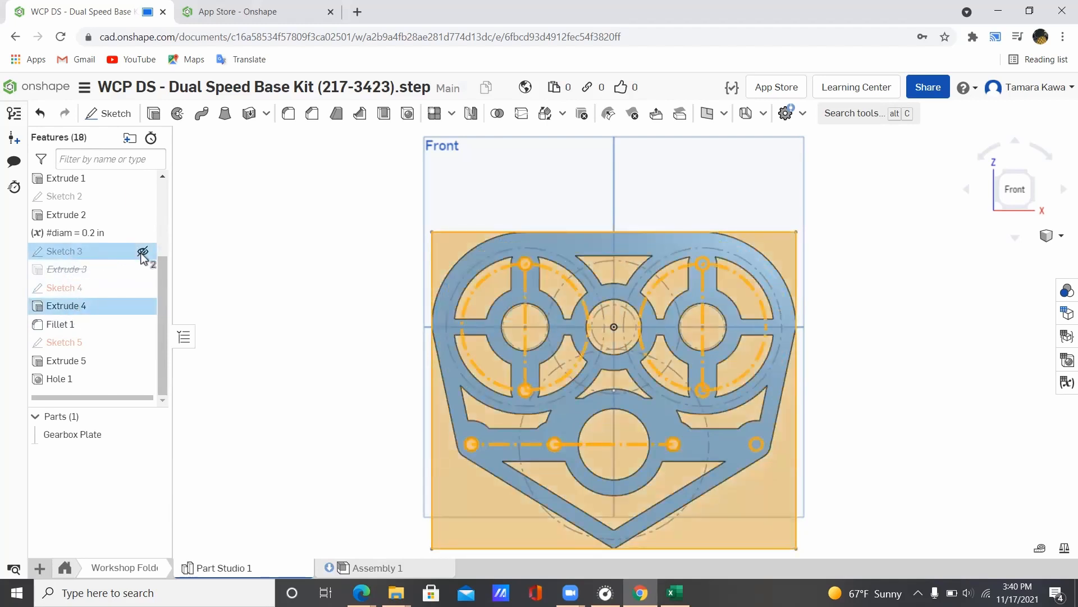
left_click(325, 226)
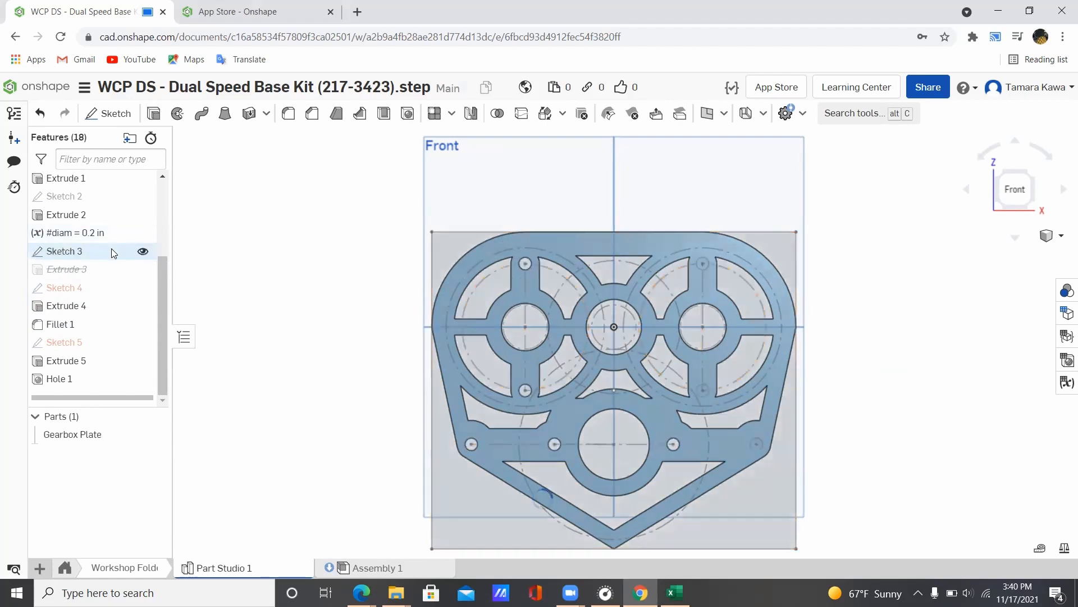
left_click(142, 252)
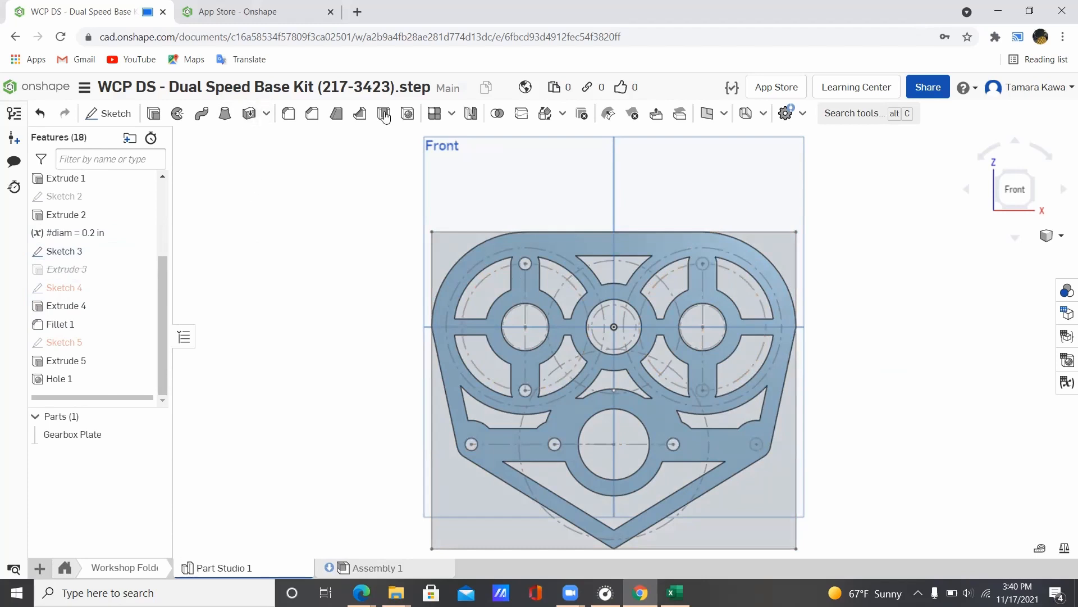
Step: Start a new hole with Countersink style and Clearance type
left_click(408, 112)
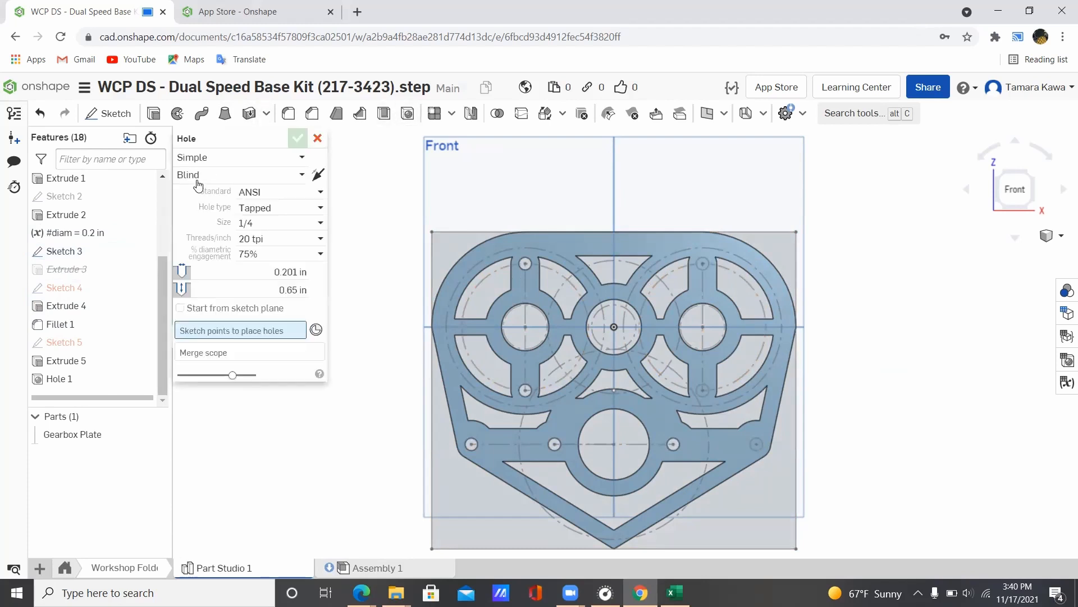
left_click(242, 159)
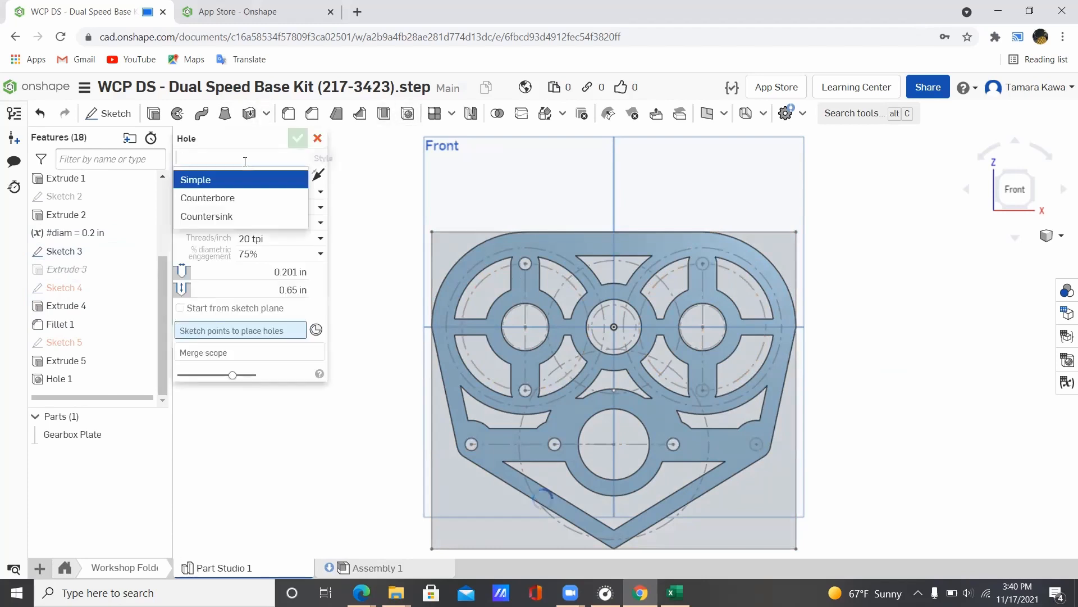
left_click(220, 220)
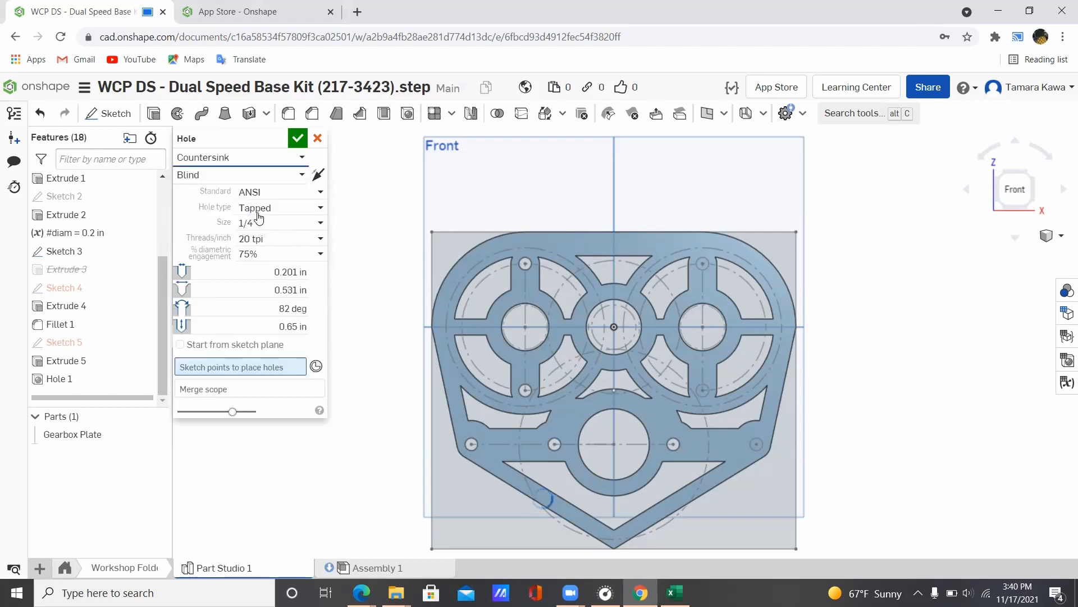
left_click(290, 209)
left_click(274, 232)
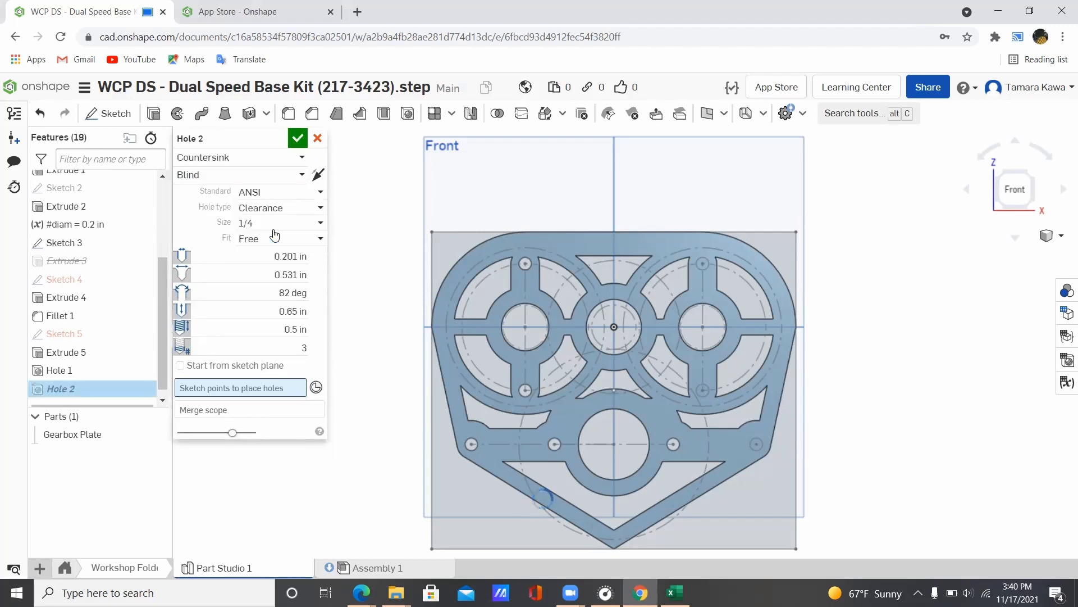
Step: Place the holes at three right-side Sketch 3 points and confirm Hole 2
left_click(710, 271)
left_click(757, 443)
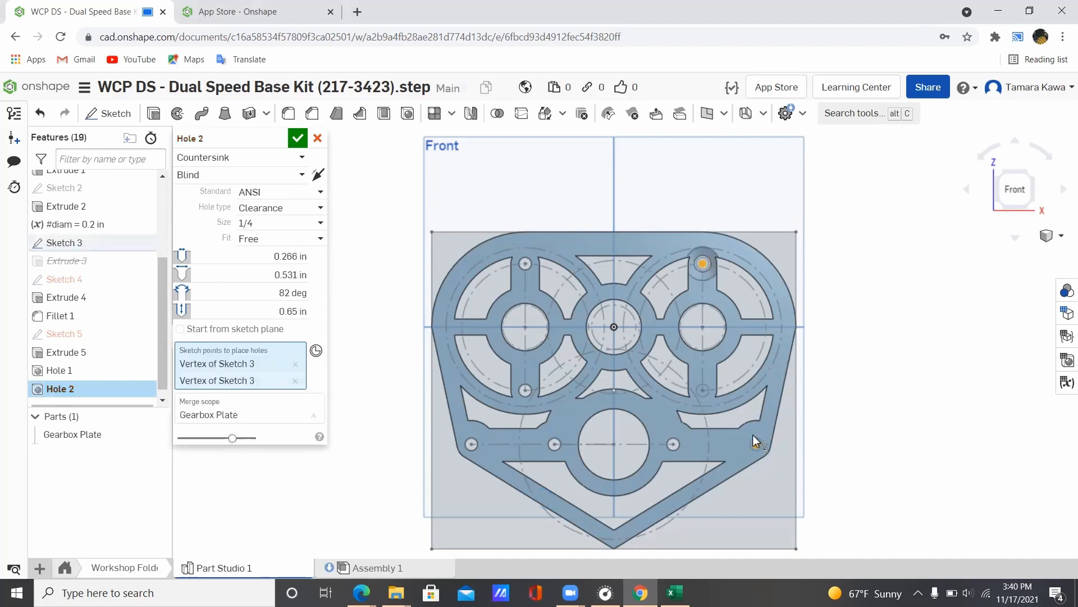
left_click(703, 390)
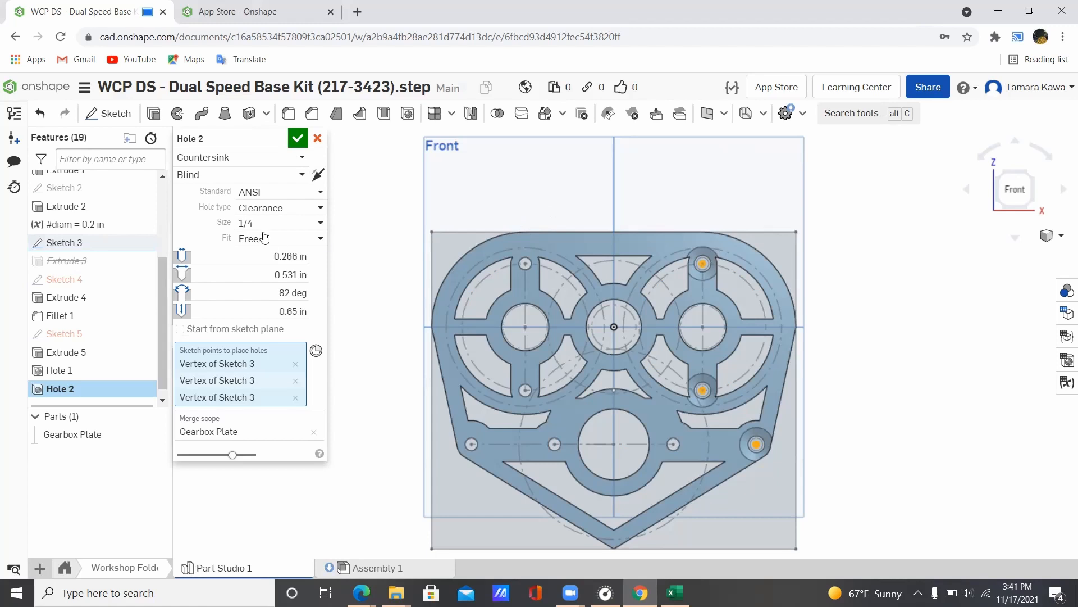
left_click(297, 138)
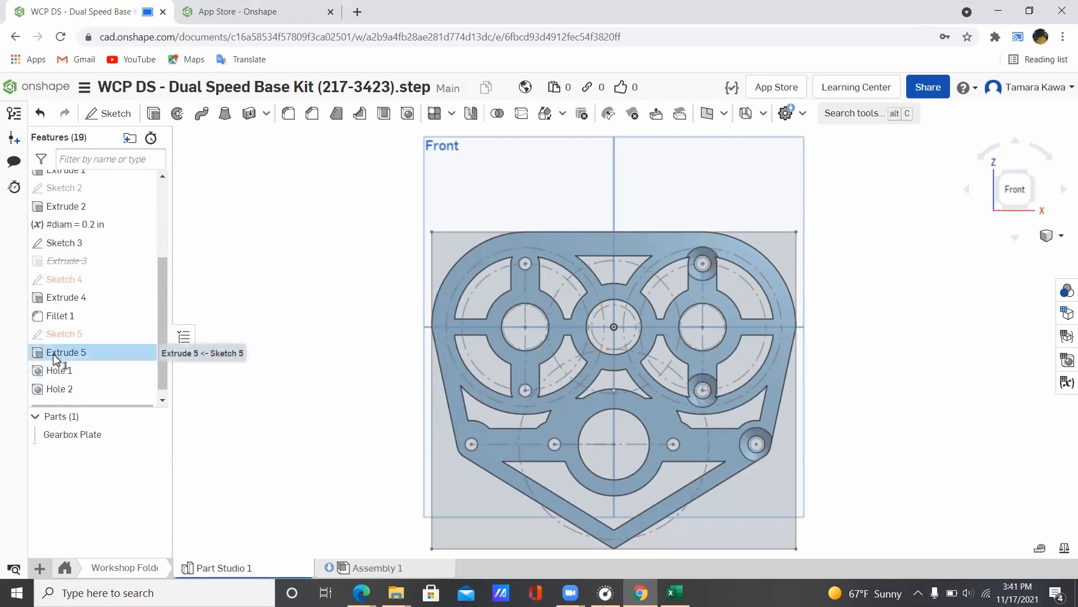
Step: Suppress the Extrude 5 and Extrude 4 pocket cuts, then return to the exact Front view
left_click(61, 299)
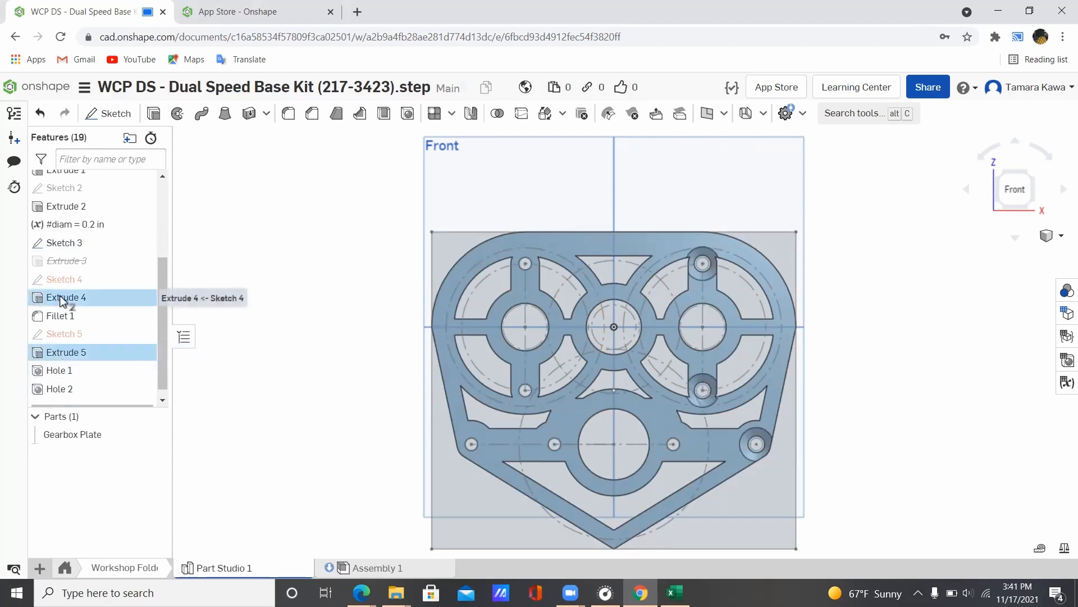
left_click(336, 360)
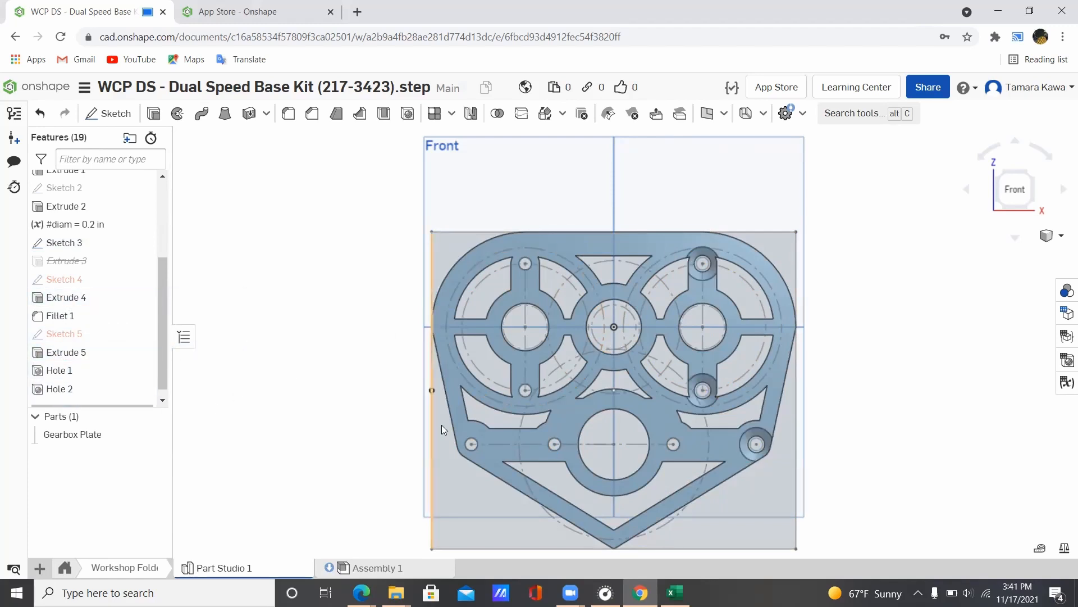
right_click(39, 352)
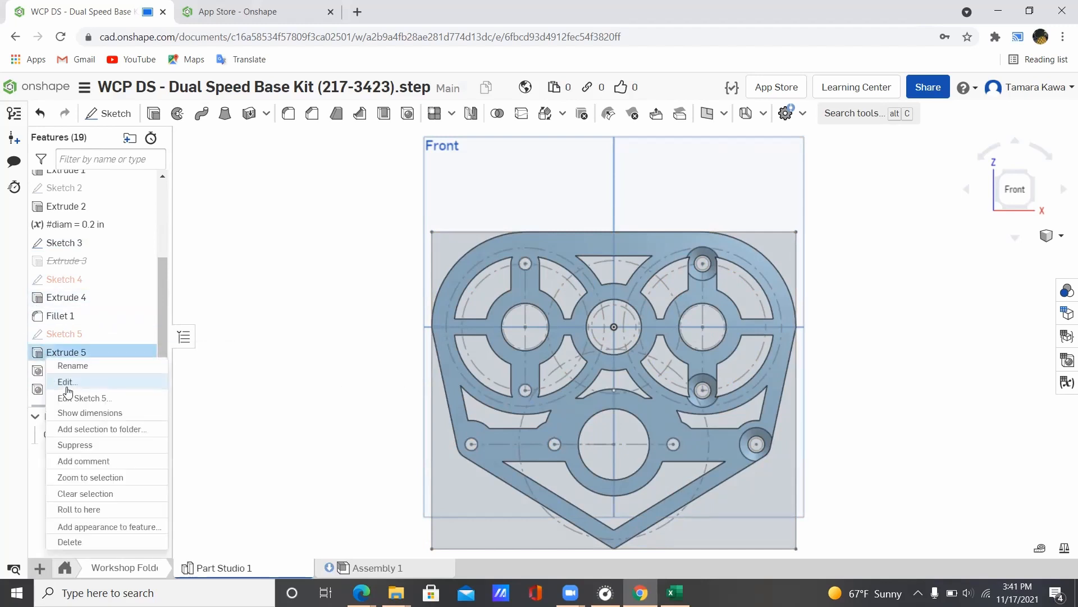
left_click(86, 446)
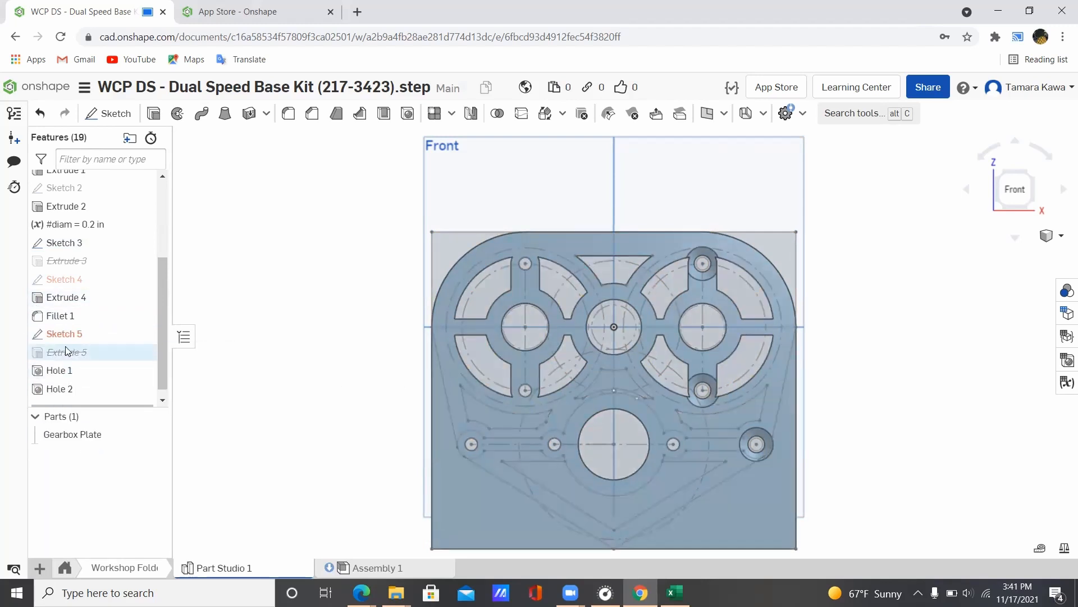
right_click(64, 298)
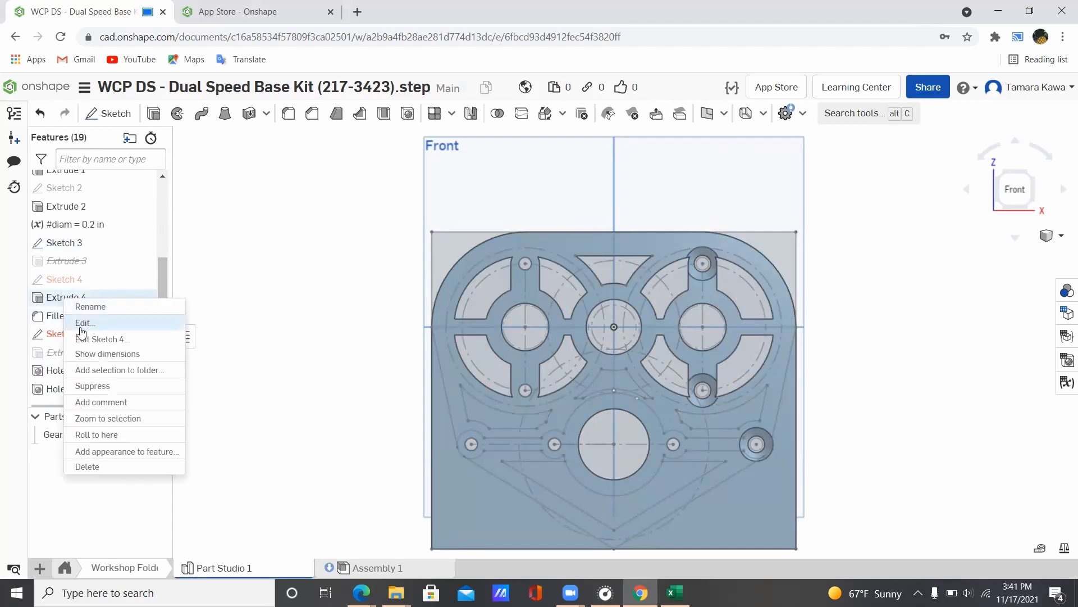
left_click(100, 385)
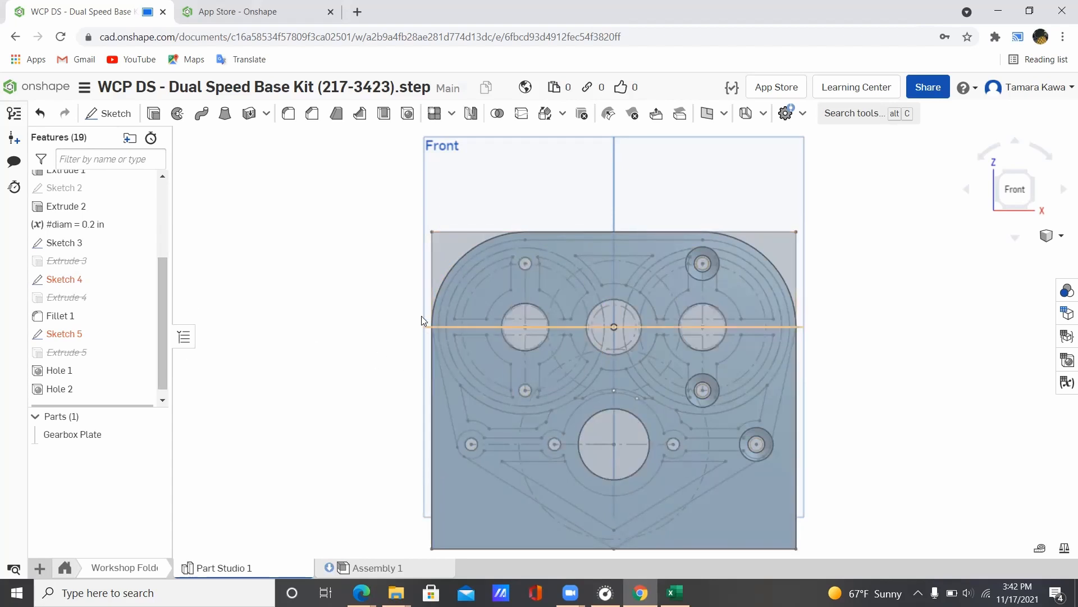
mouse_move(325, 251)
right_mouse_down()
mouse_move(339, 267)
mouse_move(315, 282)
mouse_move(318, 250)
mouse_move(250, 271)
mouse_move(328, 262)
mouse_move(319, 262)
right_mouse_up()
left_click(1016, 198)
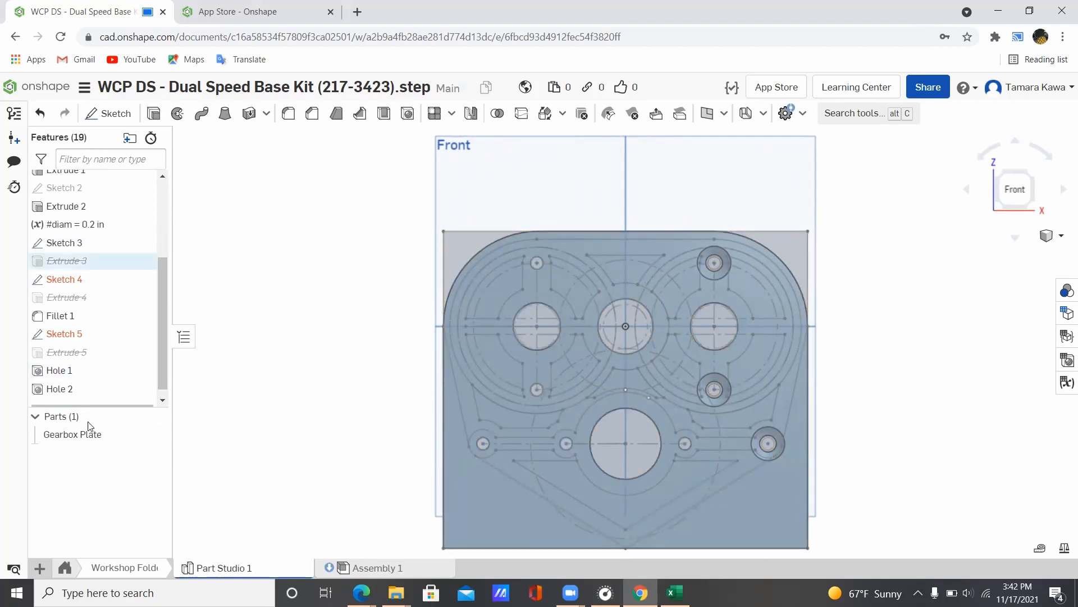
Step: Create a drawing of the Gearbox Plate part on the ANSI_A_INCH template with no views
right_click(81, 437)
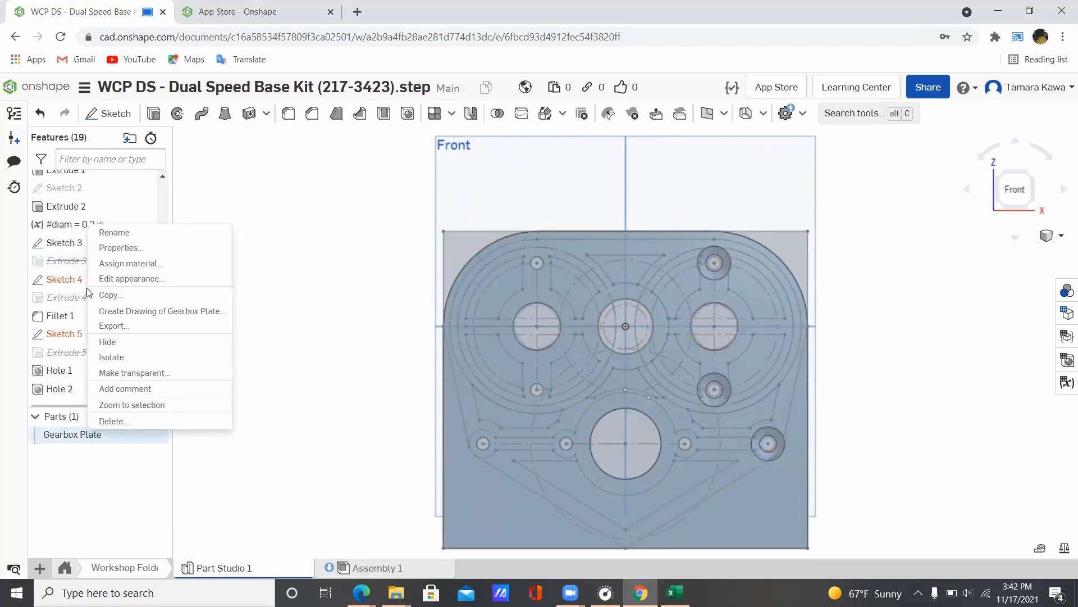
left_click(125, 312)
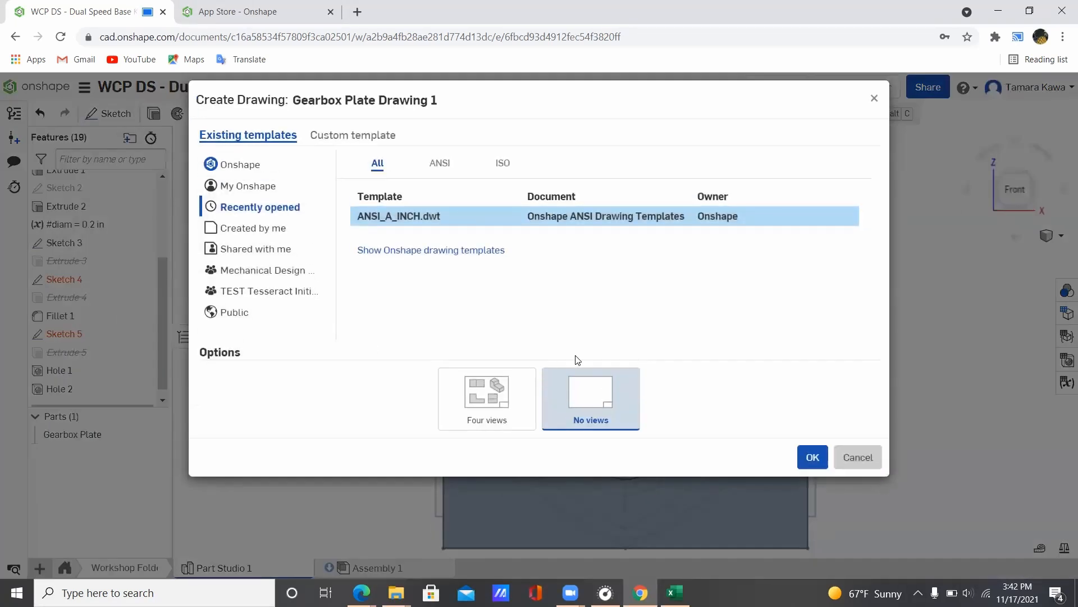
left_click(813, 457)
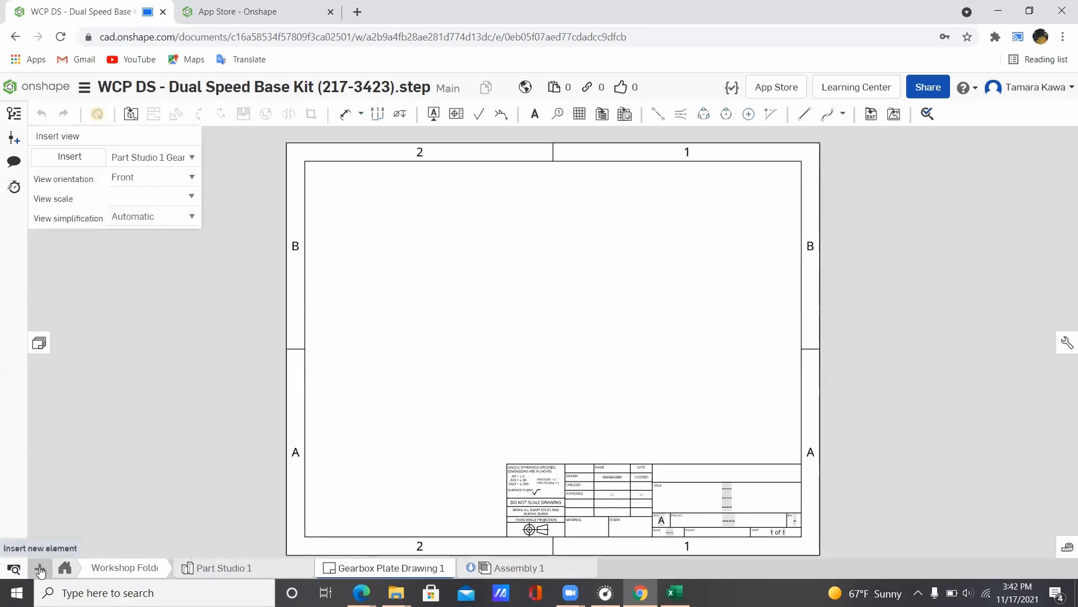
Step: Insert the plate's Front view at 1:3 and move it to the sheet's upper left
left_click(40, 569)
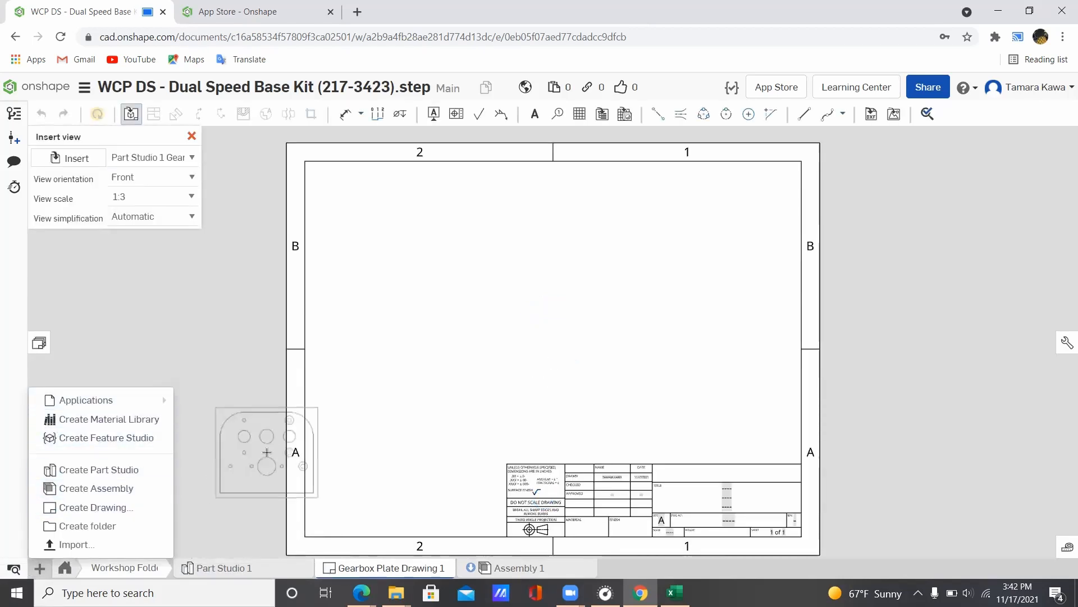
left_click(267, 452)
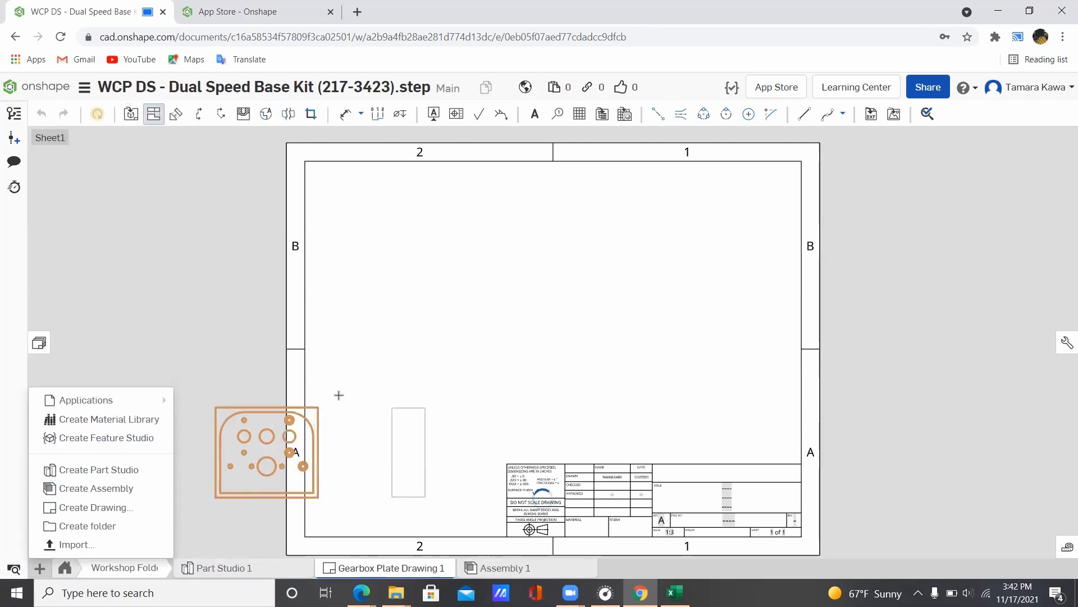
key("Escape")
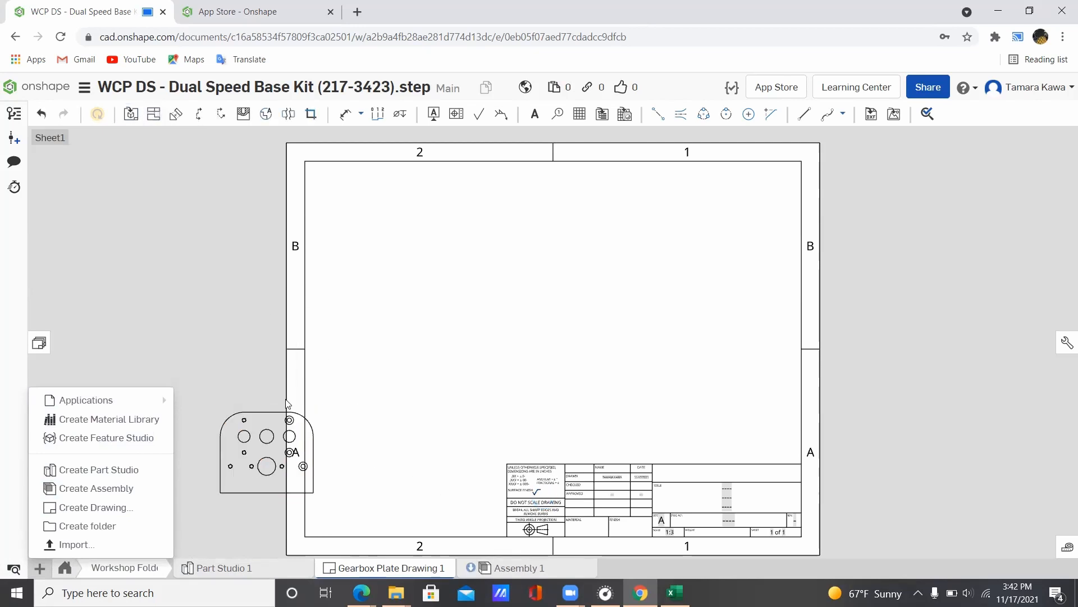
mouse_move(262, 418)
left_mouse_down()
mouse_move(383, 377)
mouse_move(504, 291)
mouse_move(437, 304)
mouse_move(444, 319)
mouse_move(418, 331)
left_mouse_up()
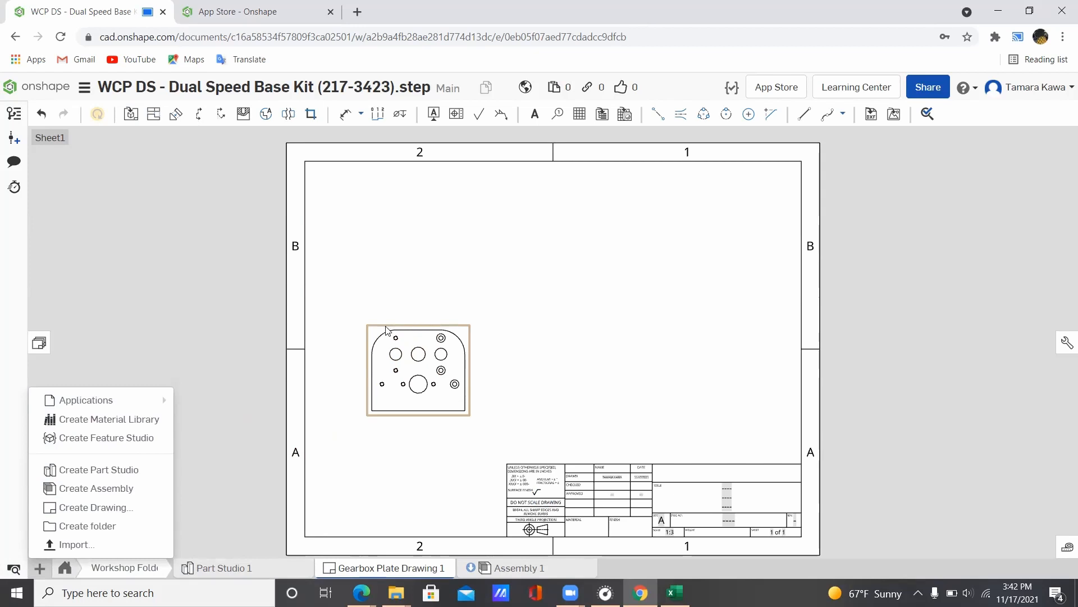
left_click_drag(386, 329, 389, 206)
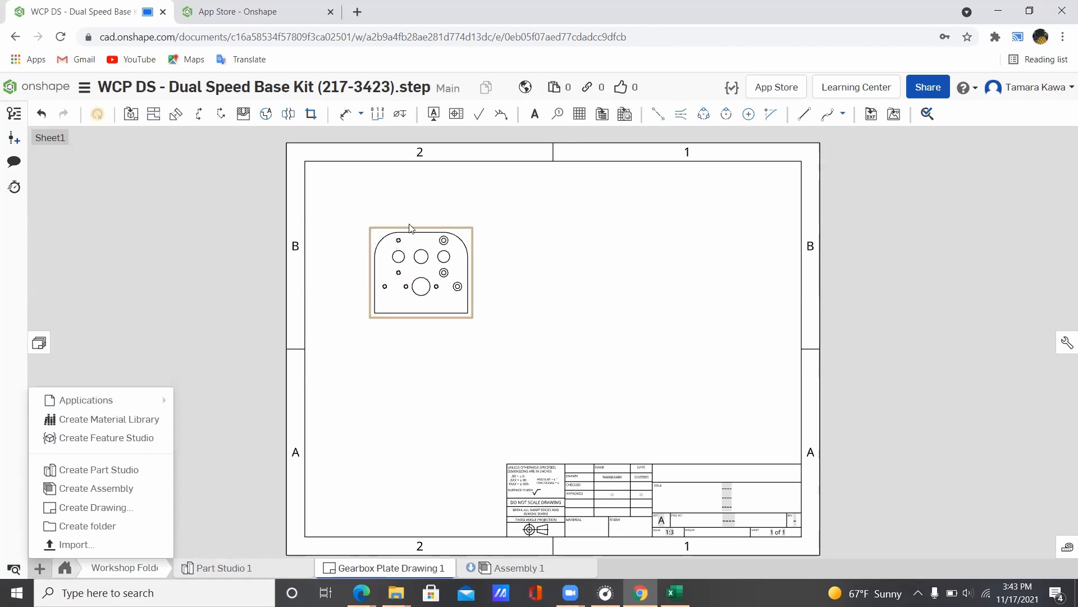
Step: Project an isometric view at top right and two edge views below the front view
left_click(147, 114)
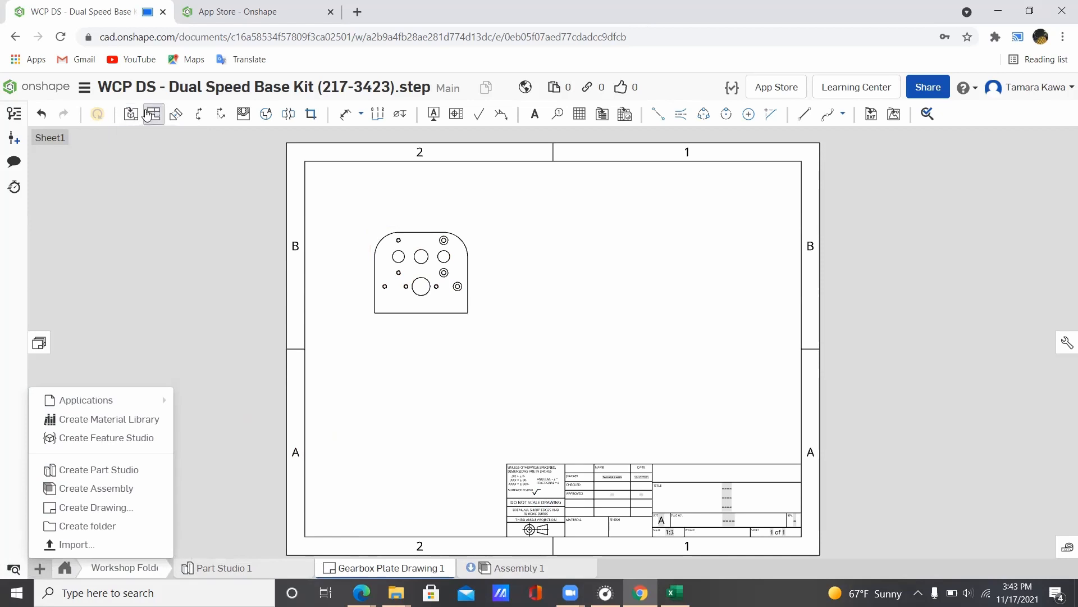
left_click(424, 237)
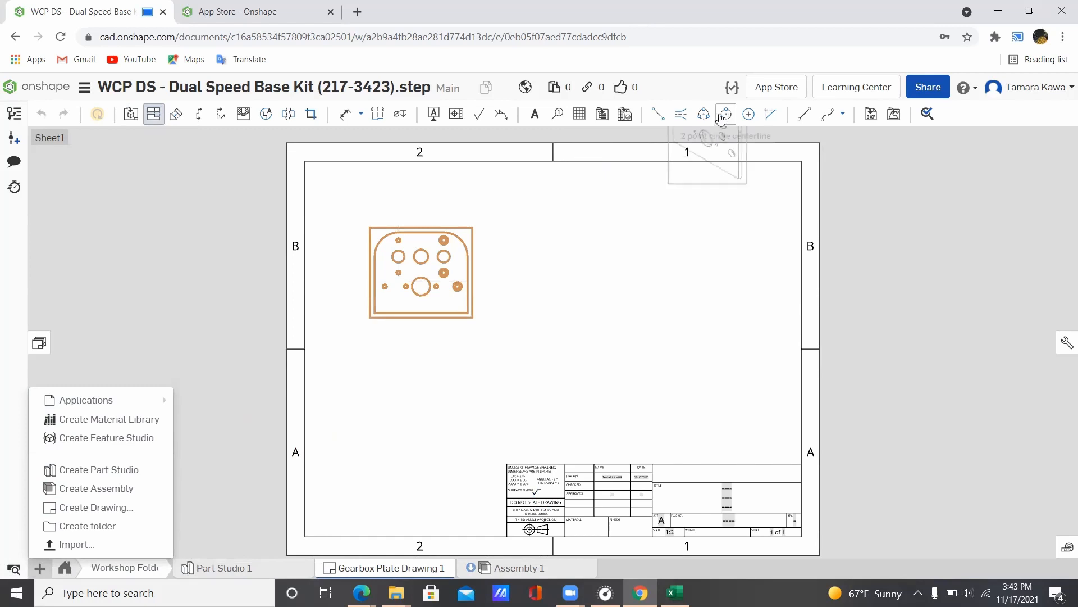
left_click(721, 144)
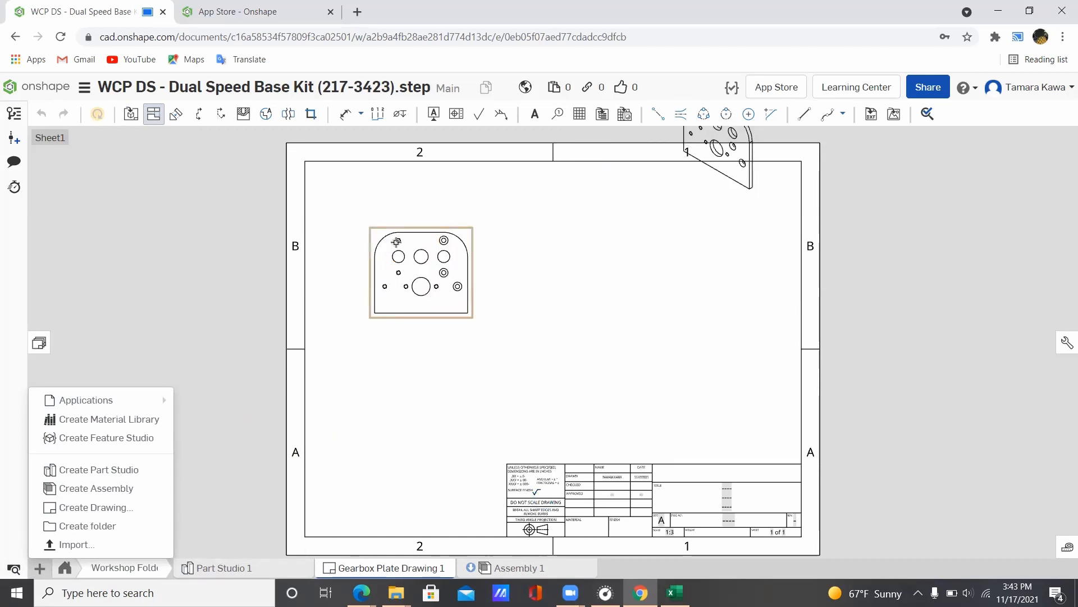
left_click(400, 257)
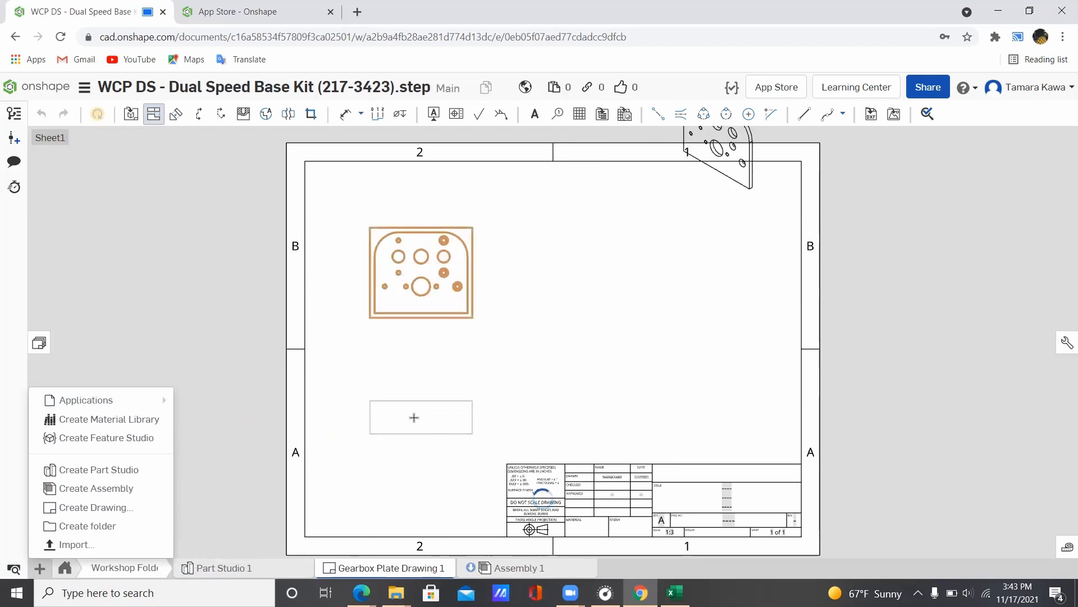
left_click(414, 405)
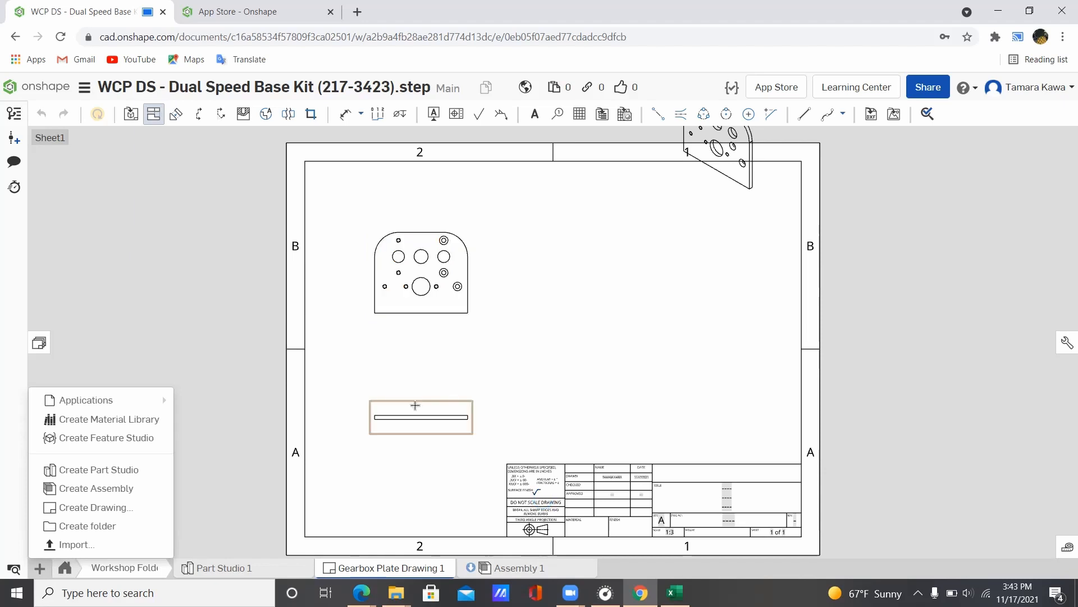
left_click(415, 405)
left_click(654, 402)
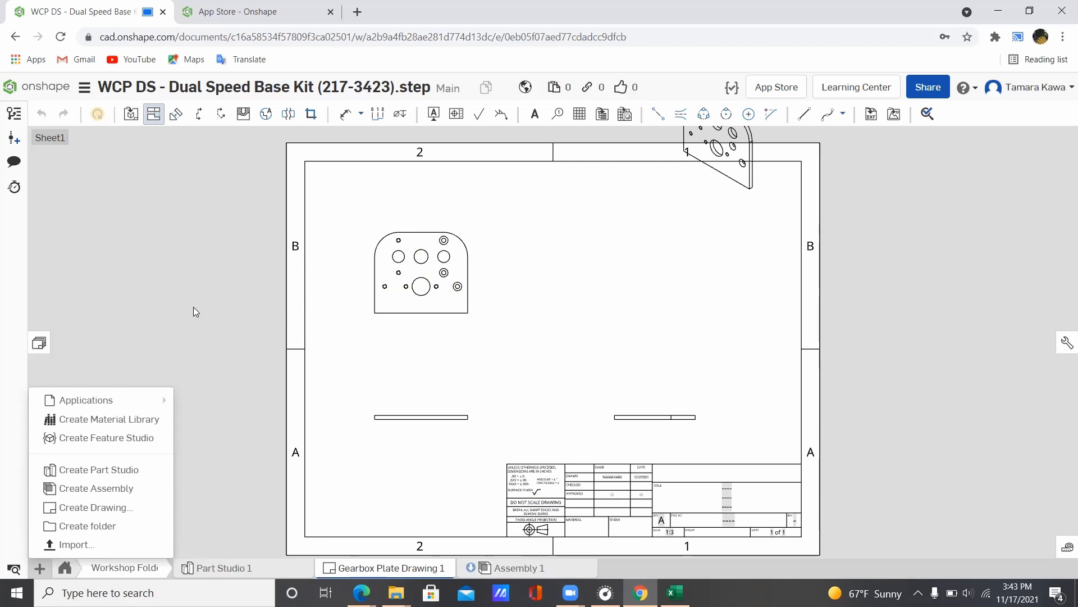
key("Escape")
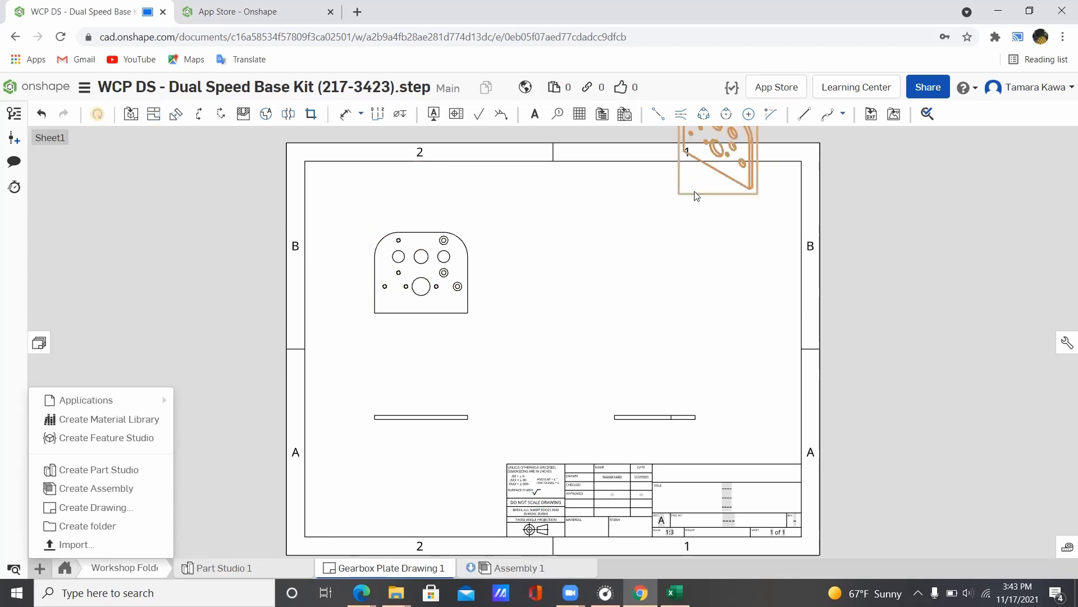
Step: Move the isometric view down to the upper right and nudge the front view into place
left_click_drag(696, 226, 686, 313)
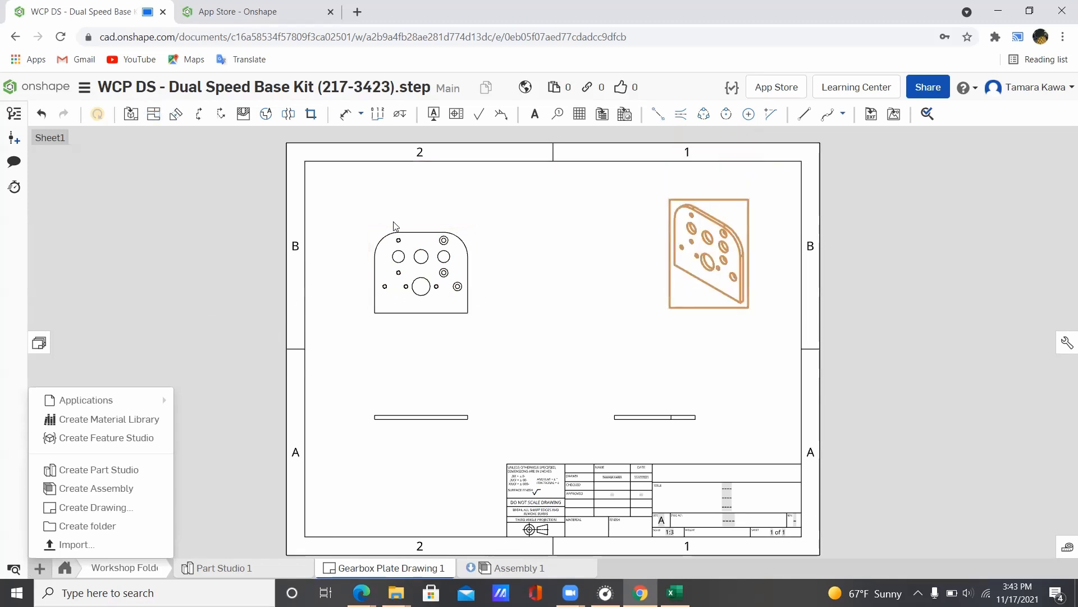
left_click_drag(396, 236, 411, 227)
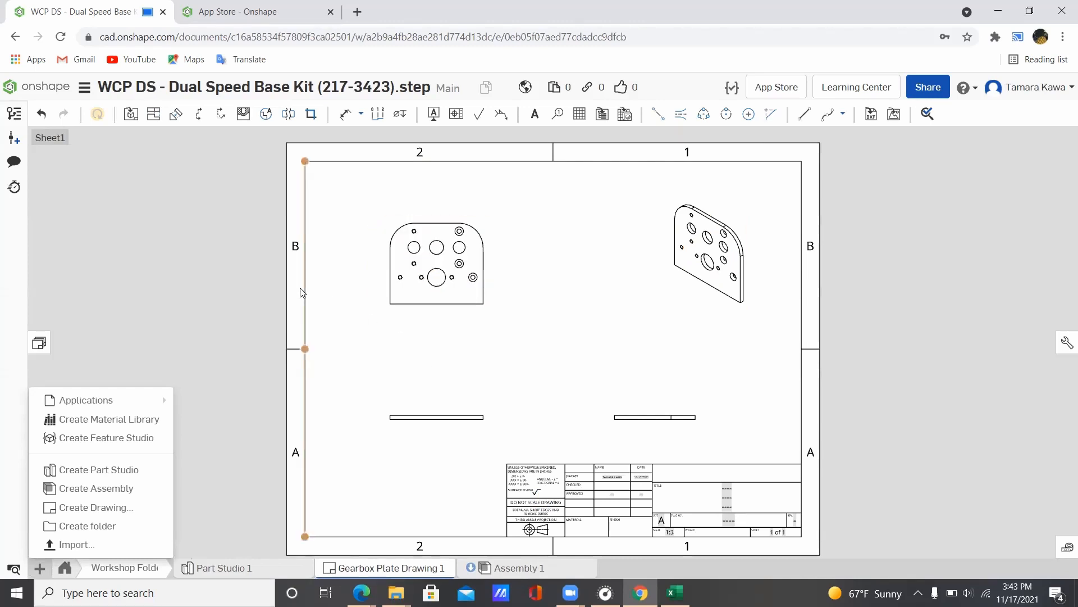
left_click(39, 568)
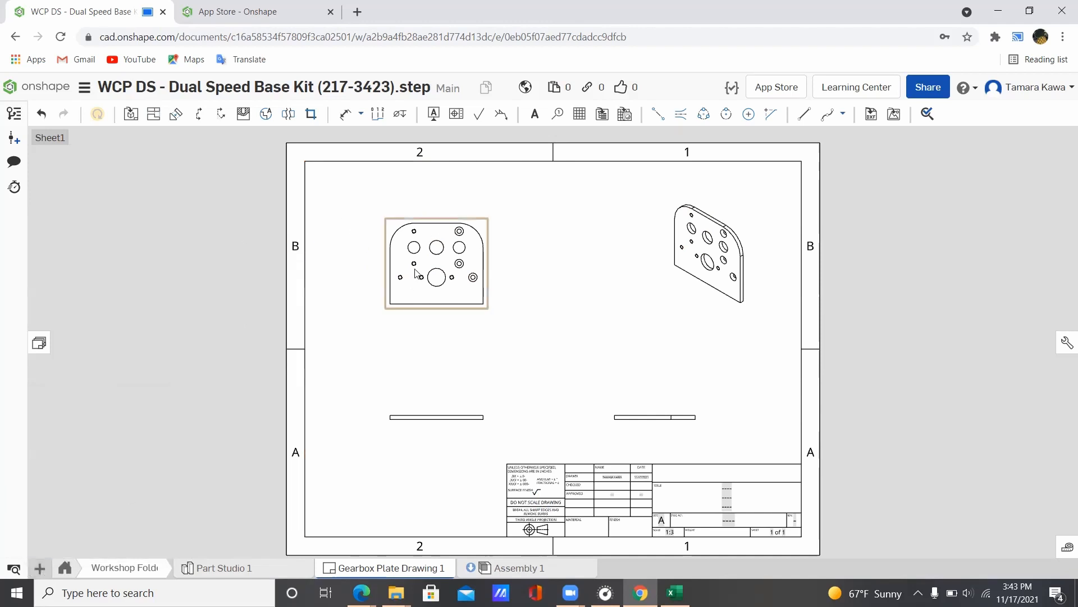
left_click(427, 223)
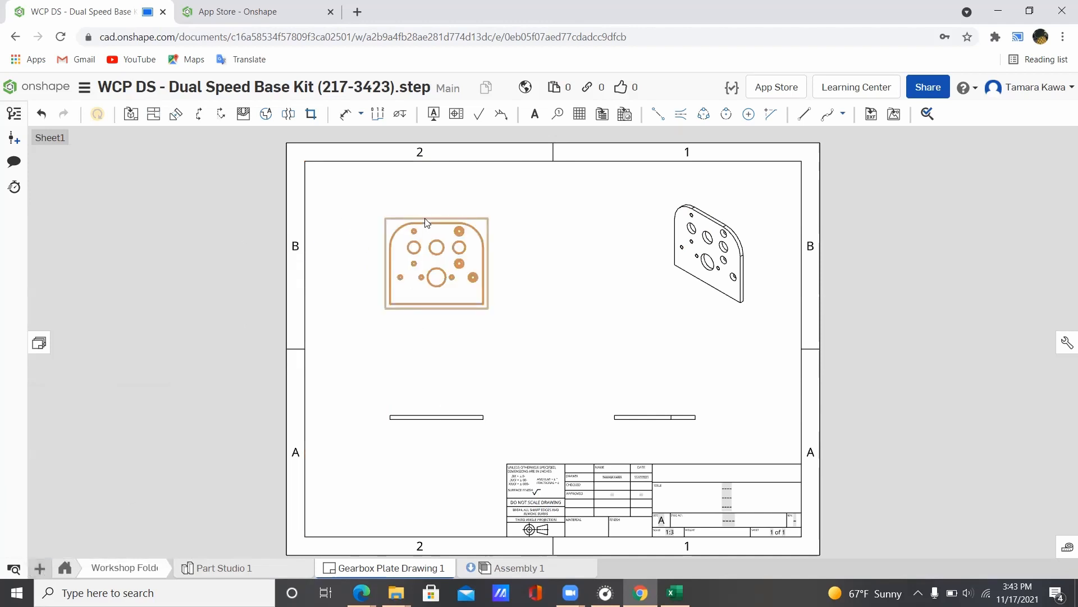
left_click_drag(362, 215, 442, 226)
left_click_drag(397, 231, 375, 182)
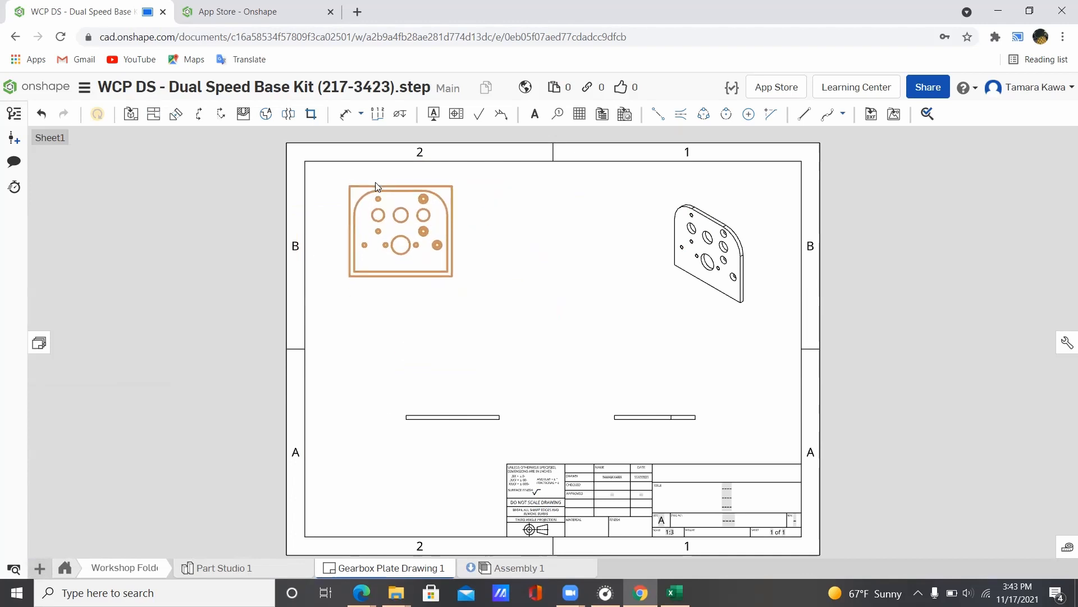
key("ctrl+z")
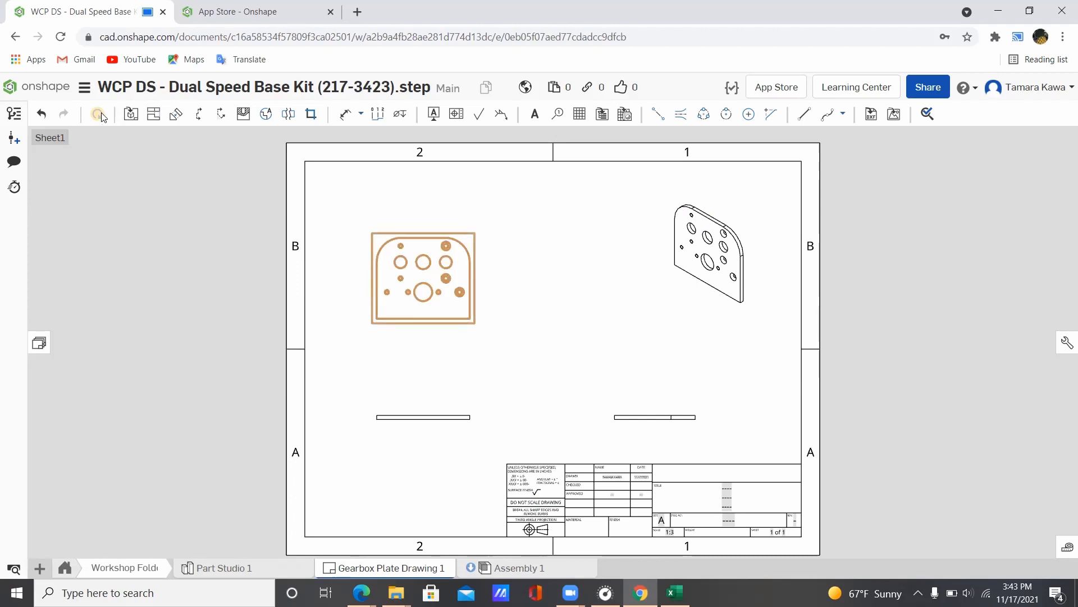
Step: Change the front view's scale from 1:3 to 1:2 so all views rescale
left_click(472, 570)
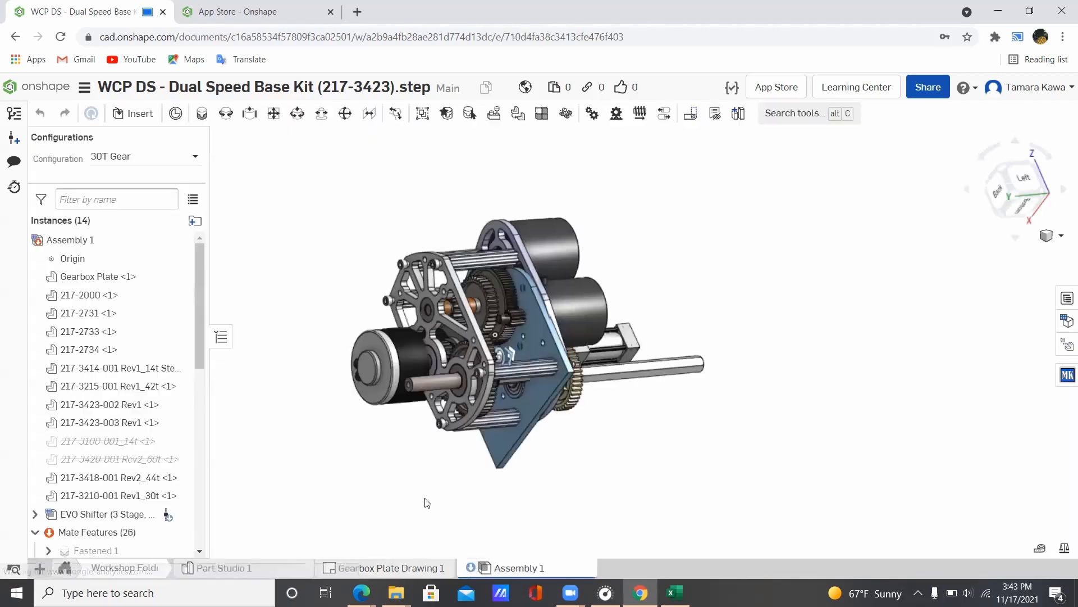
left_click(242, 566)
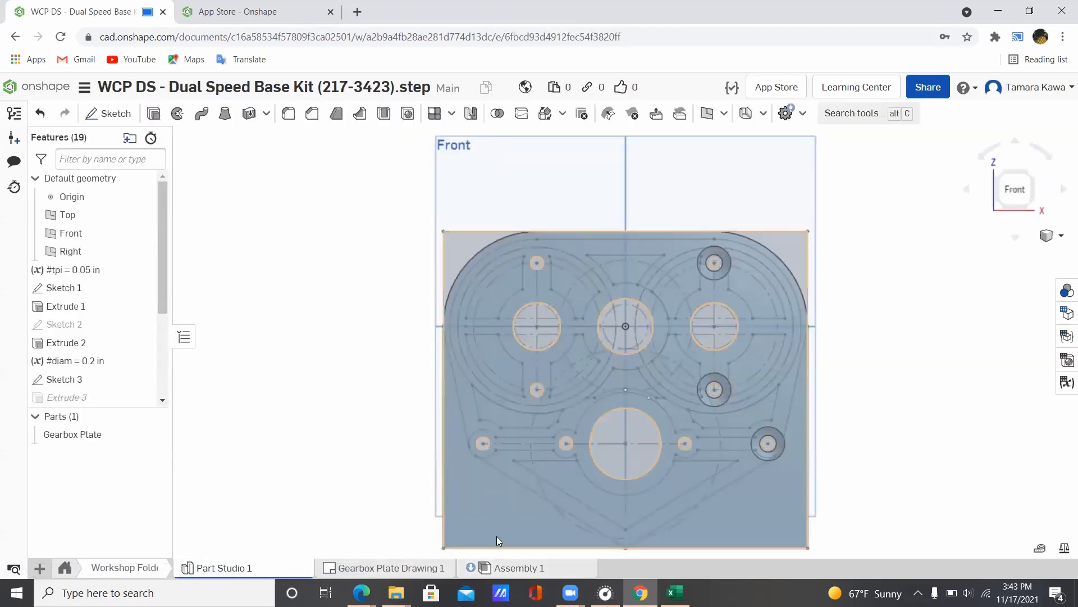
left_click(408, 570)
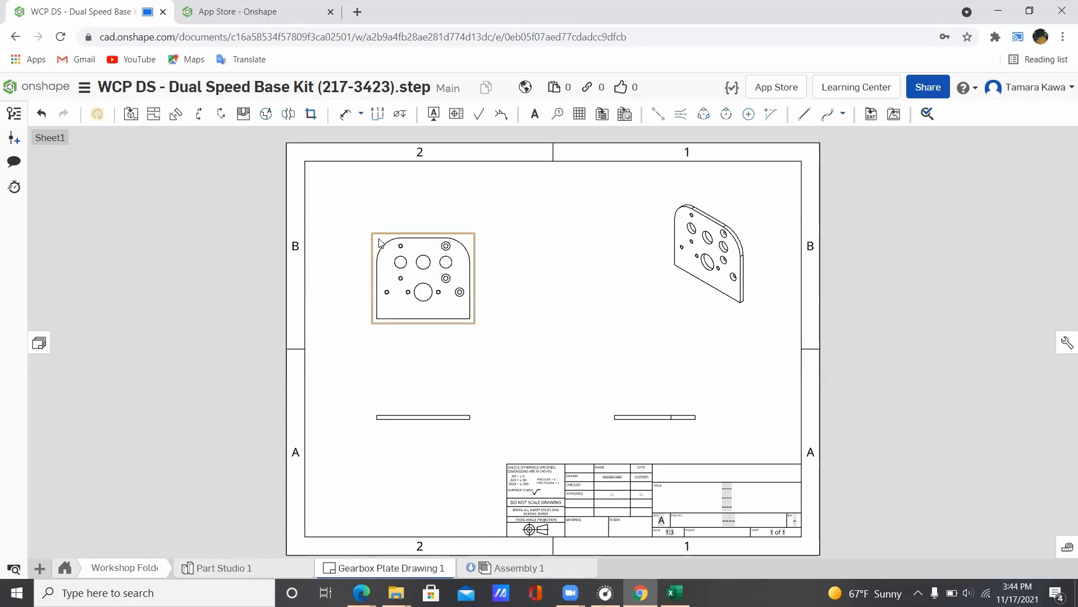
double_click(415, 269)
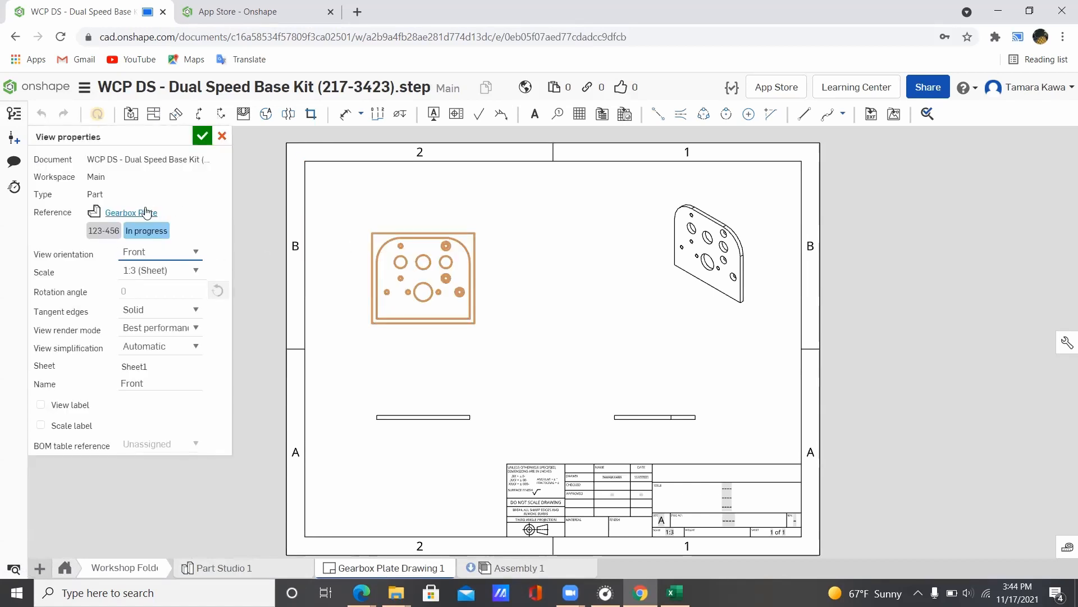
left_click(197, 271)
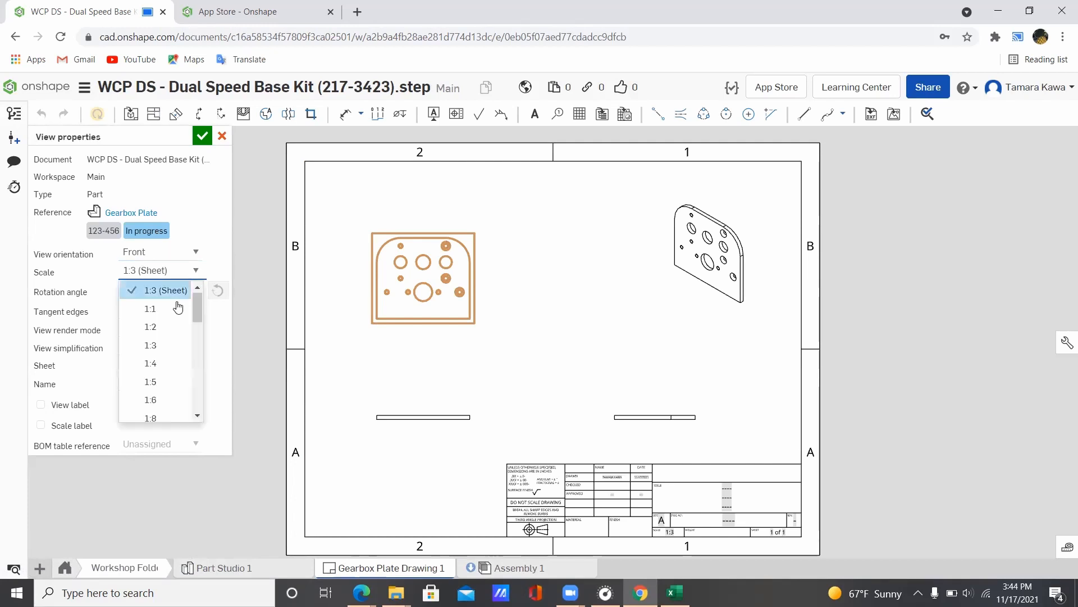
left_click(173, 326)
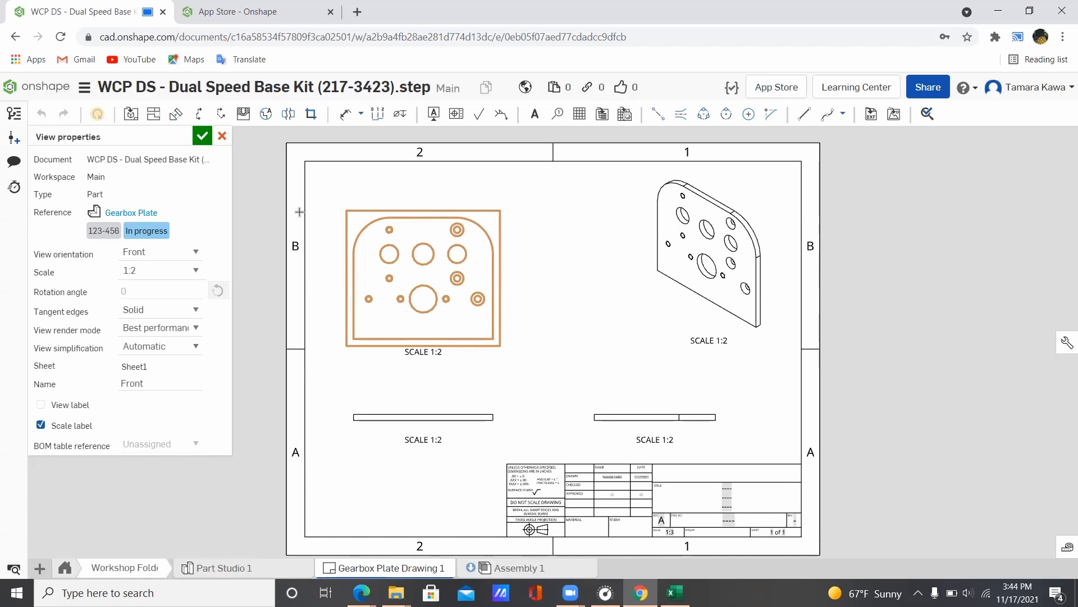
left_click(201, 135)
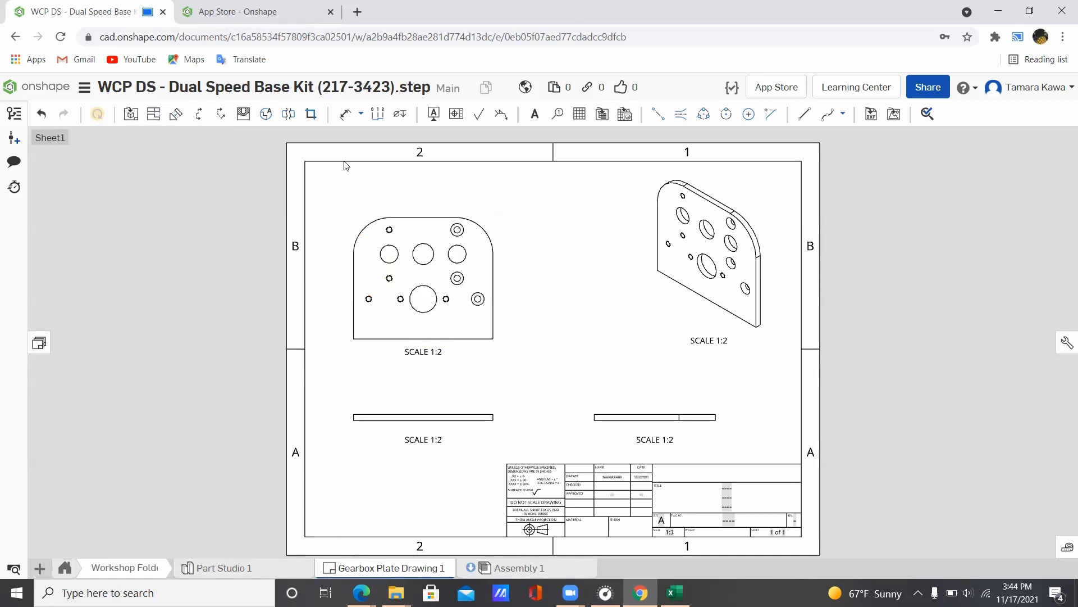
Step: Place an extra Isometric view mid-sheet, then delete it
left_click(138, 114)
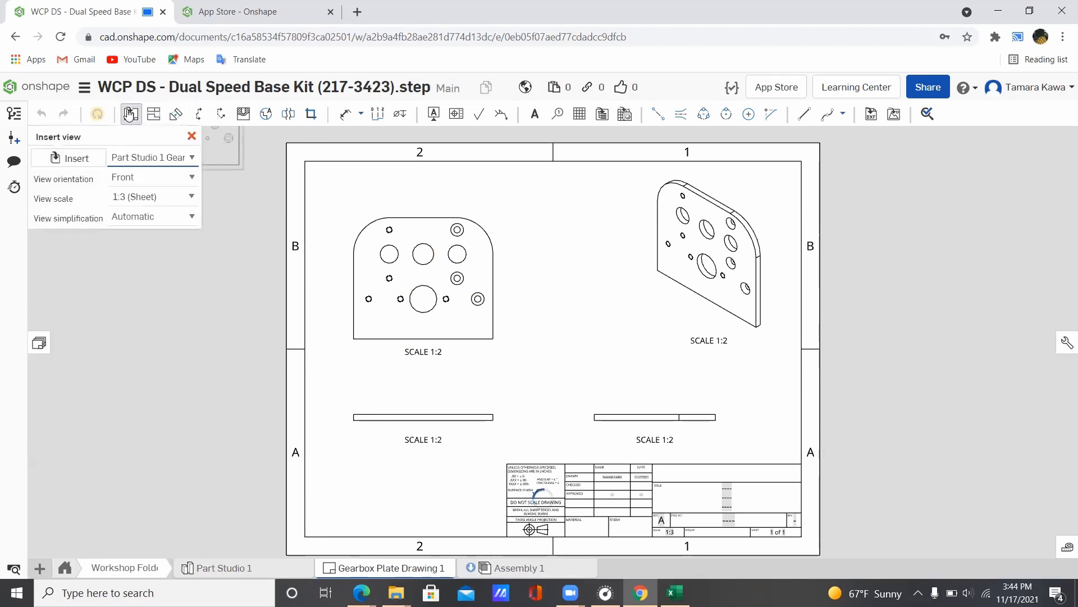
left_click(170, 178)
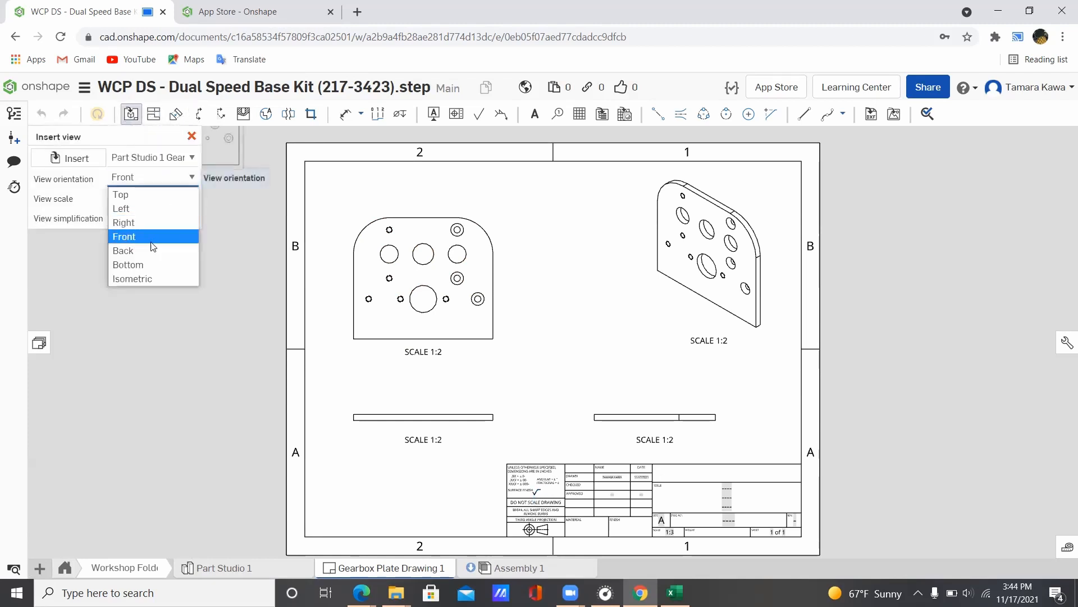
left_click(158, 278)
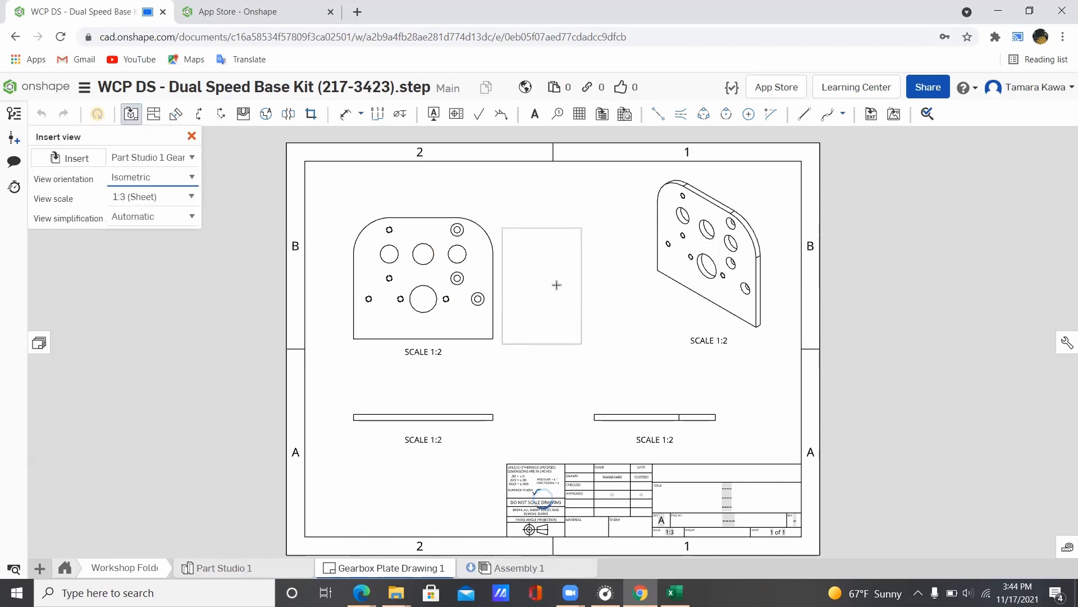
left_click(564, 282)
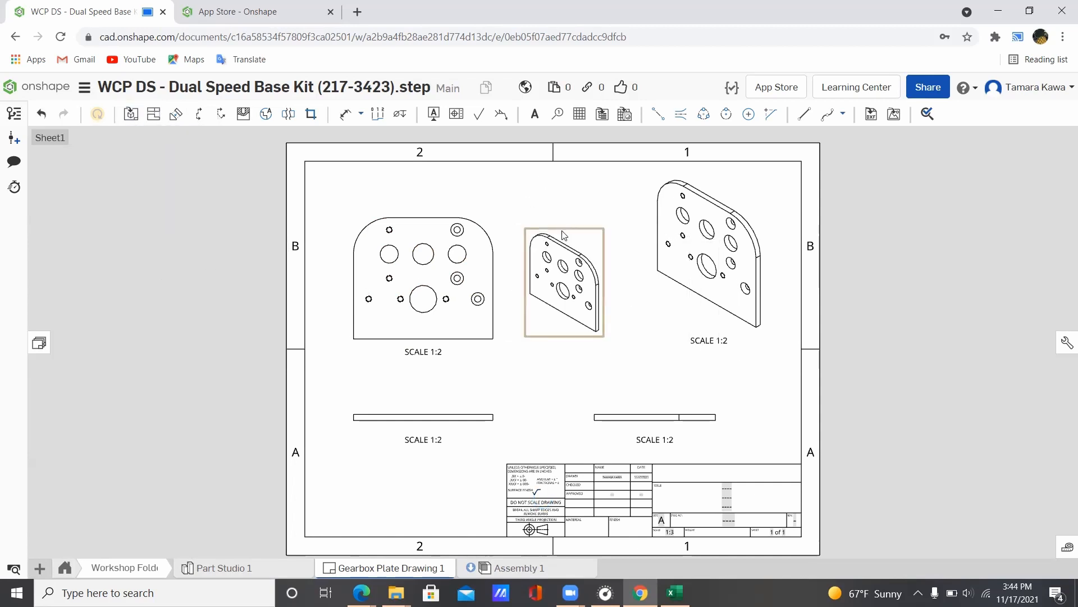
key("Delete")
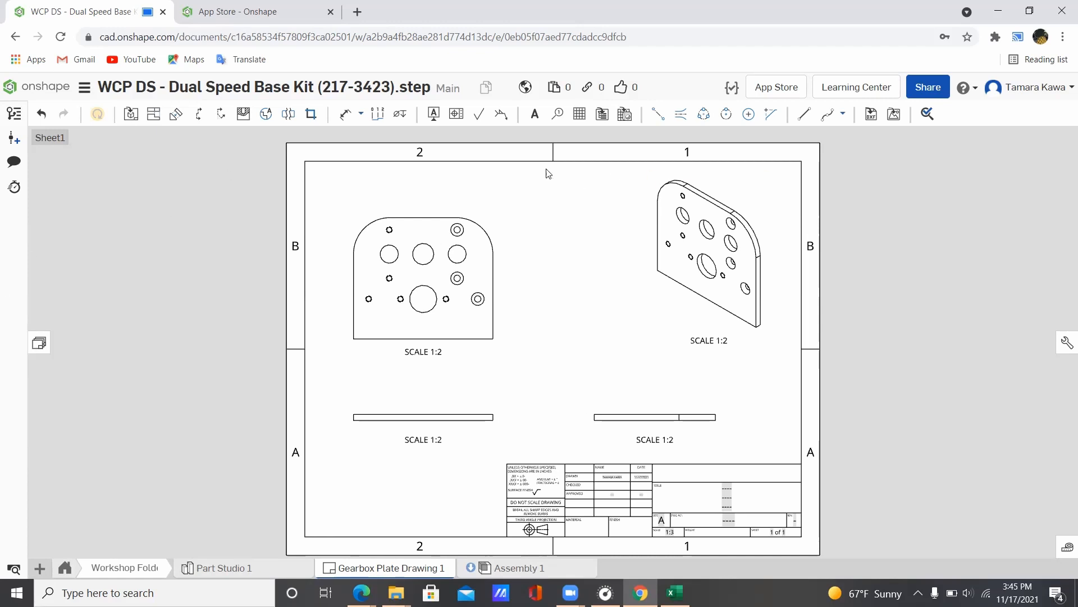
Step: Shift the front view slightly to the right on the sheet
mouse_move(414, 207)
left_mouse_down()
mouse_move(456, 198)
mouse_move(429, 208)
left_mouse_up()
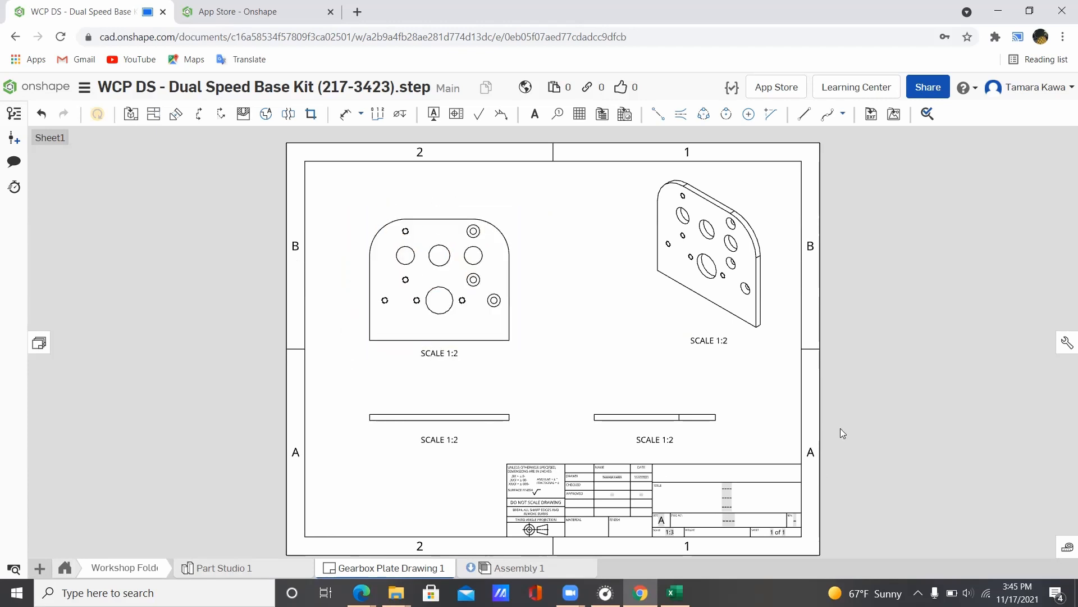
scroll(648, 517, "down", 2)
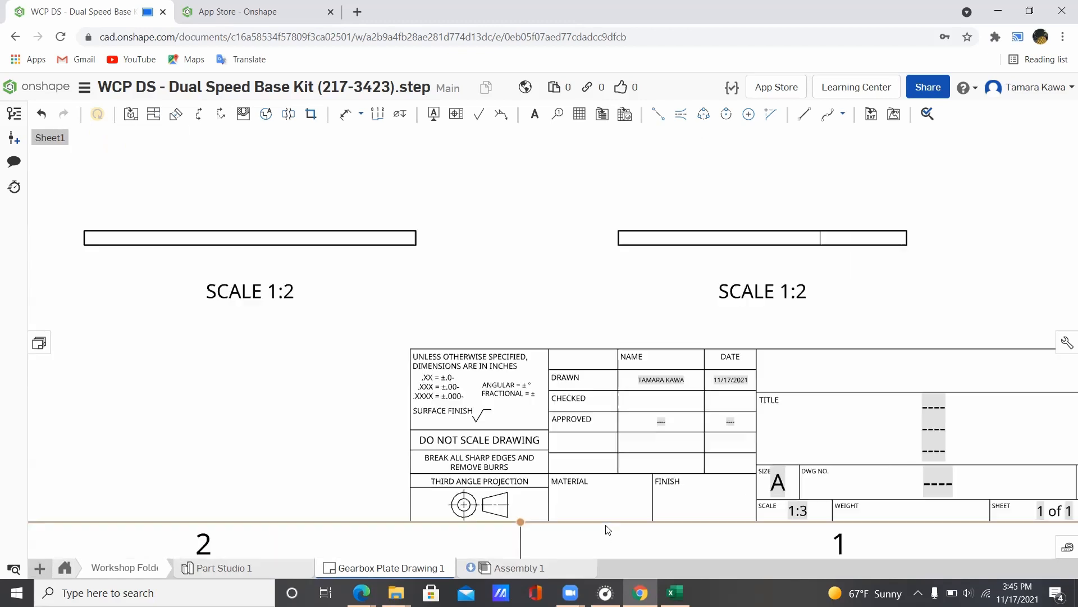
scroll(634, 274, "up", 5)
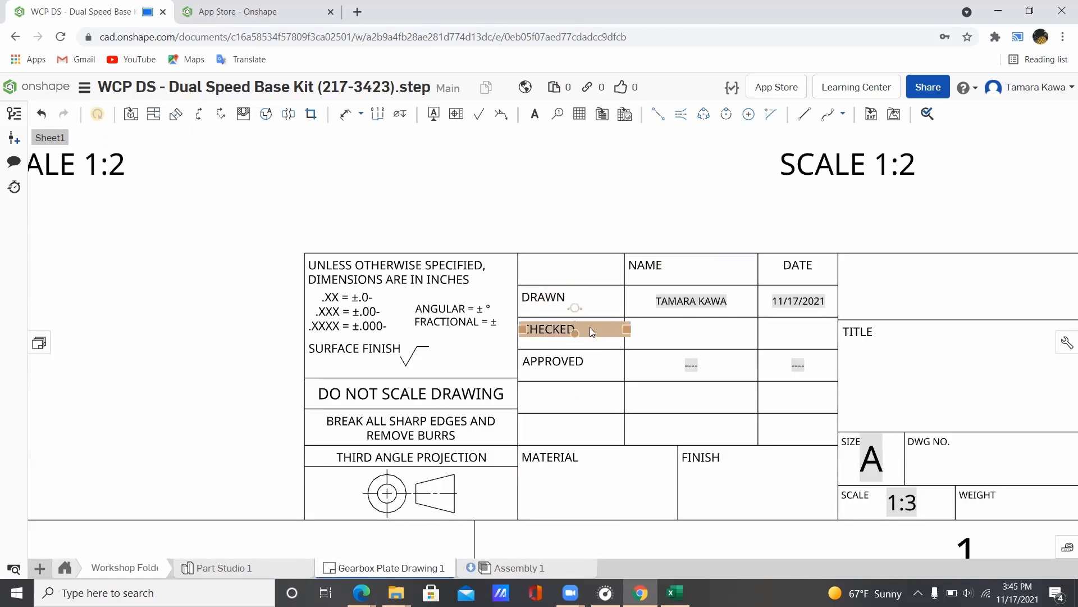
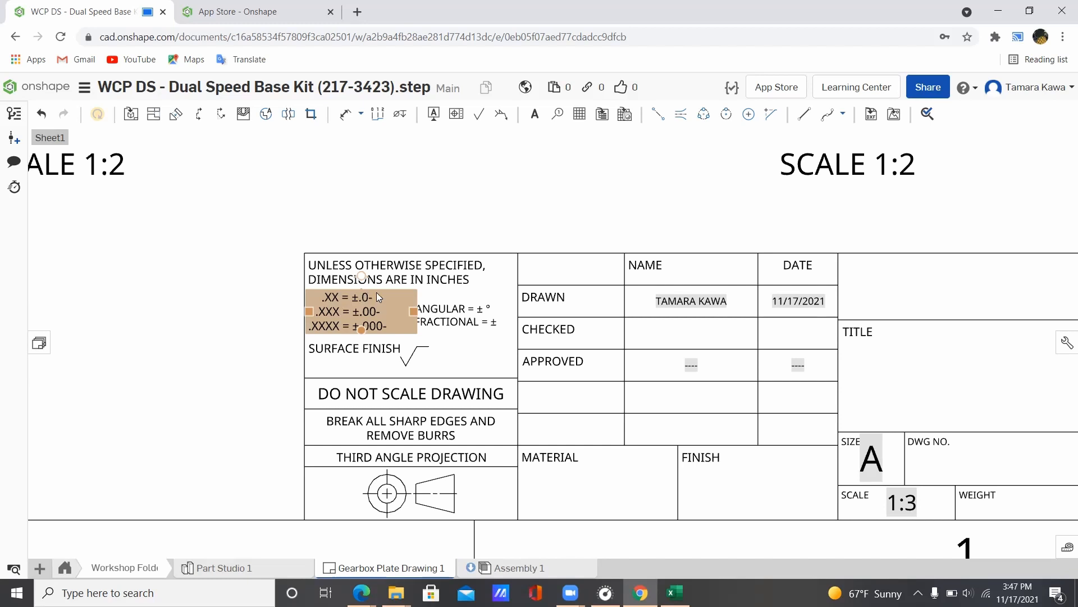
Step: Edit the tolerance note so its decimal lines read ±.05 and ±.005
left_click(378, 294)
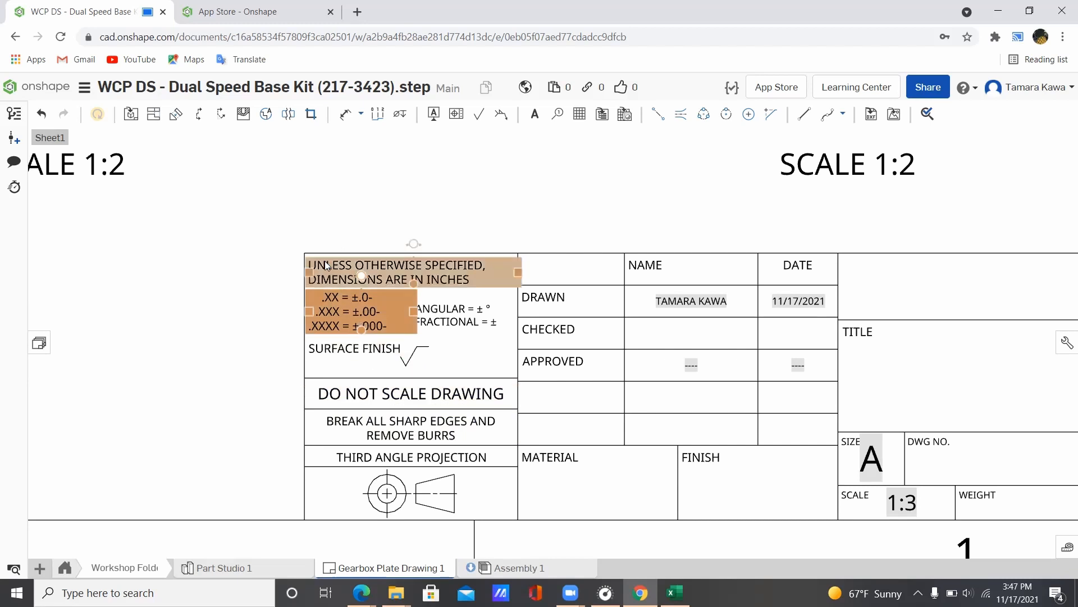
left_click(381, 214)
left_click(392, 297)
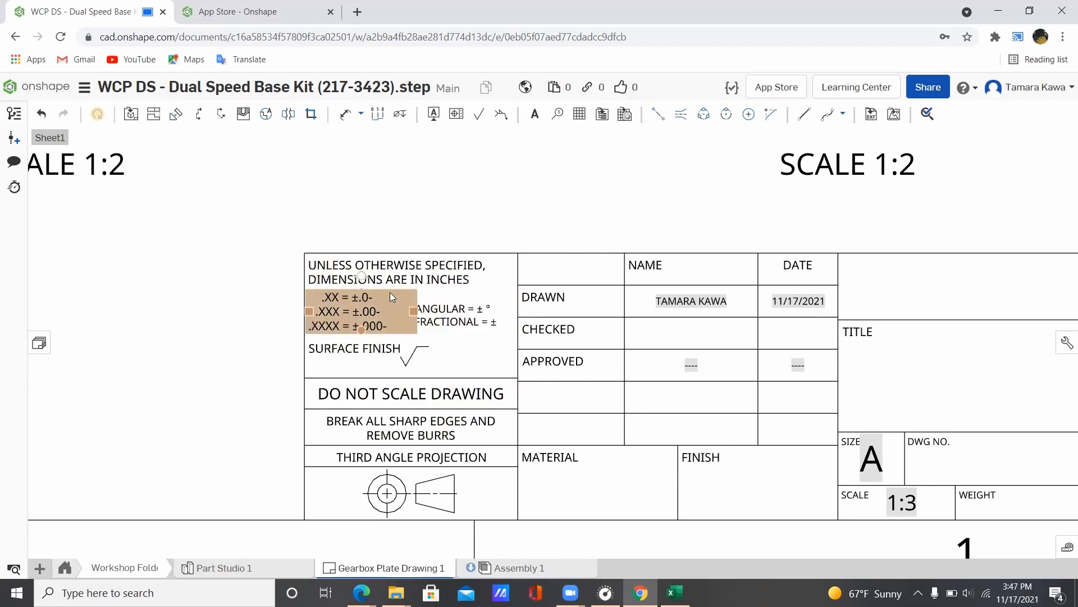
double_click(376, 297)
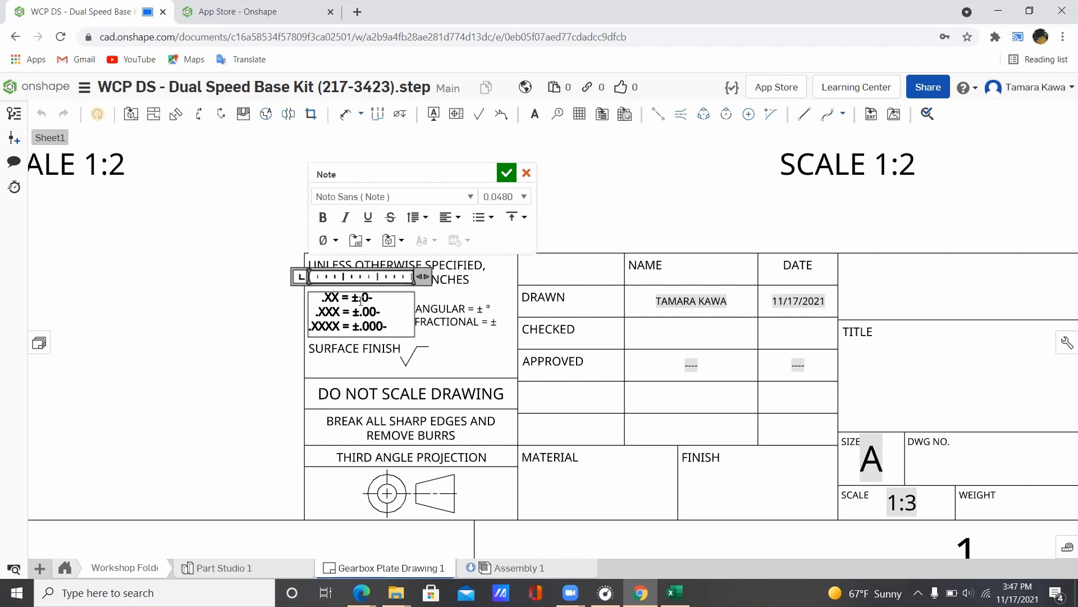
type("5")
key("Down")
type("5")
left_click(502, 179)
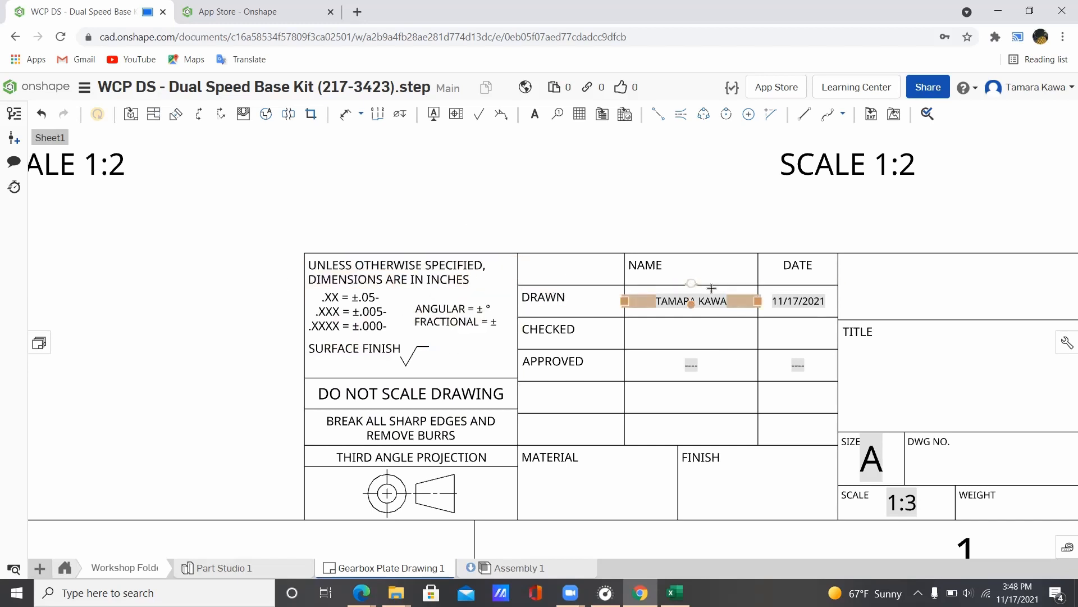
mouse_move(696, 194)
middle_mouse_down()
mouse_move(524, 171)
mouse_move(409, 174)
middle_mouse_up()
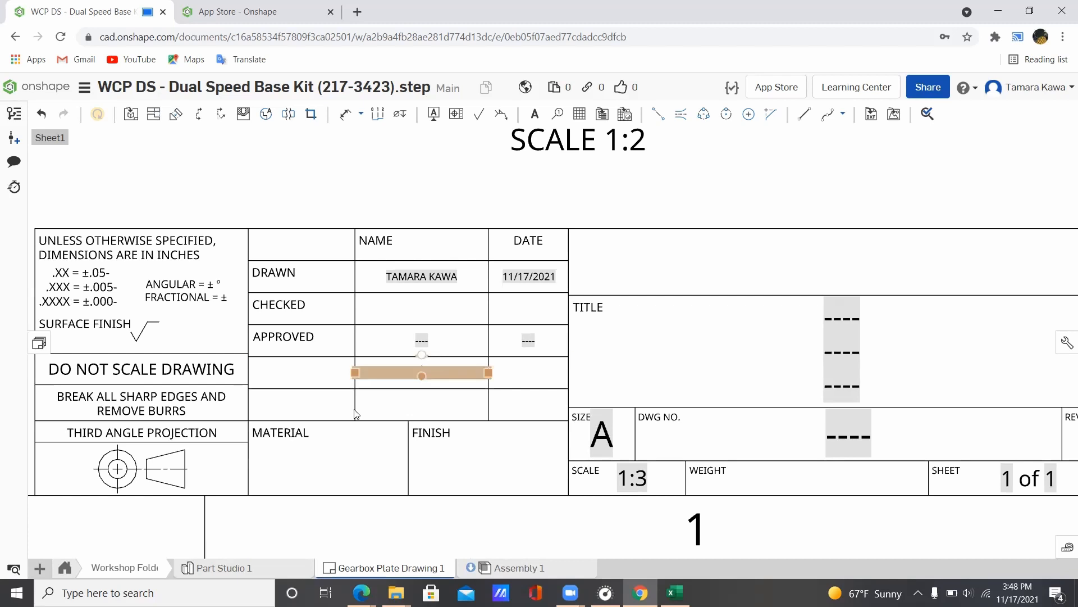
double_click(284, 453)
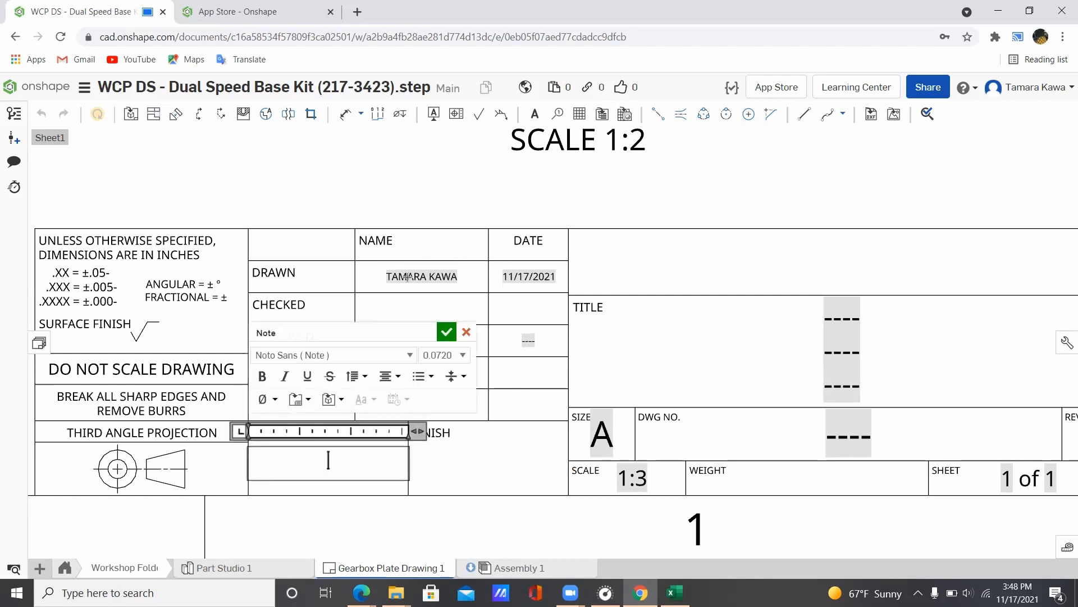
left_click(447, 332)
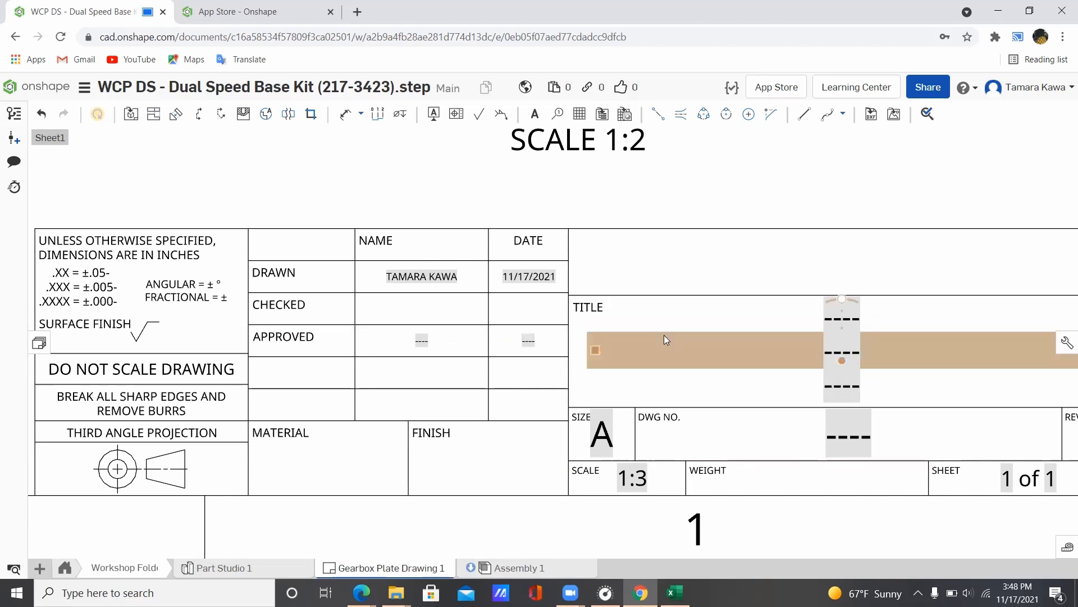
scroll(673, 331, "down", 3)
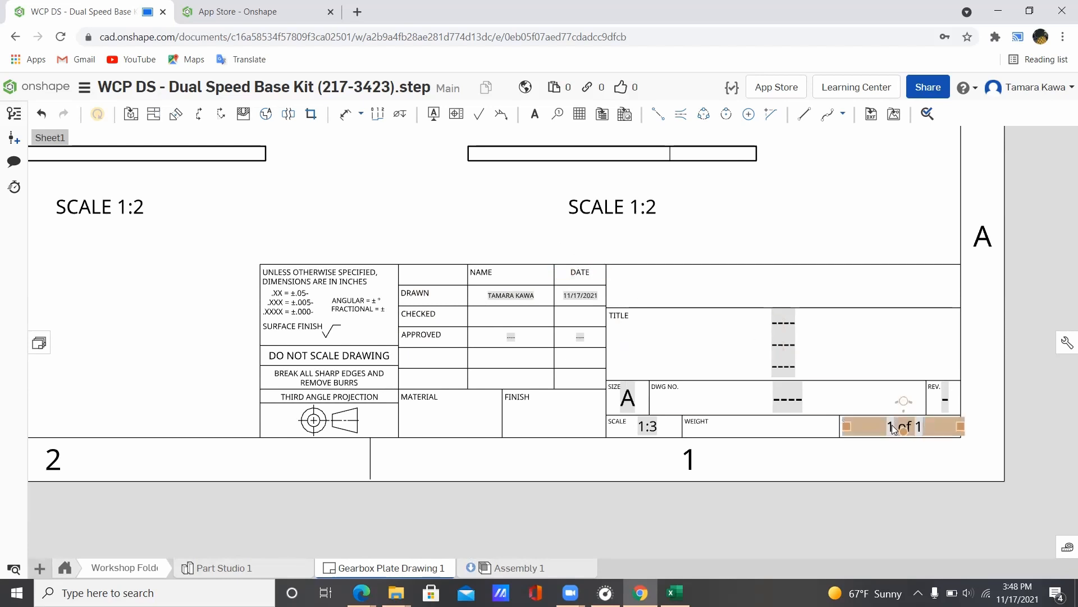
middle_click_drag(489, 232, 895, 411)
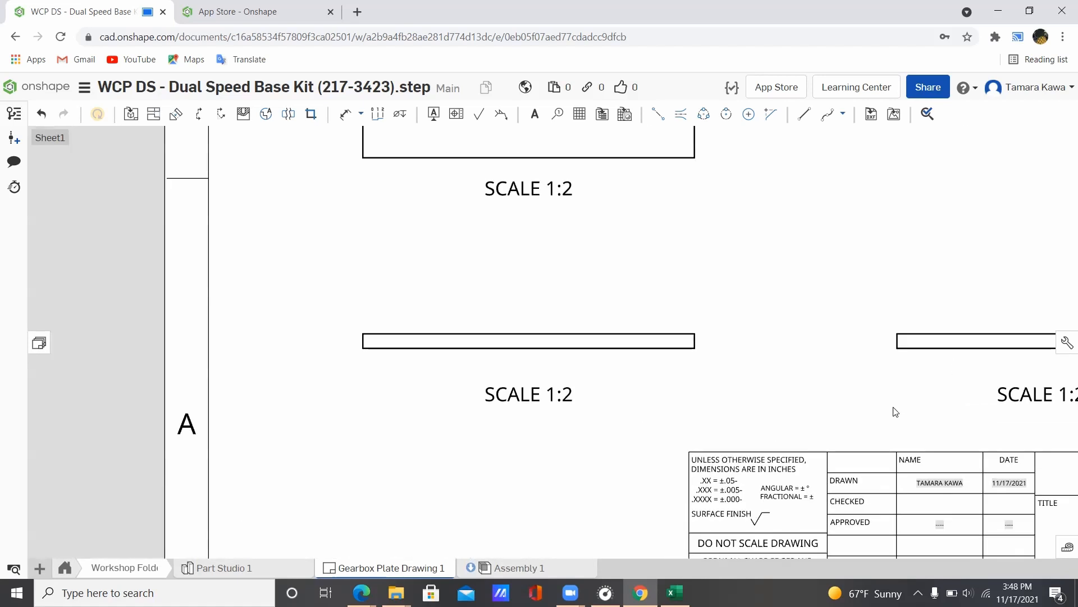
middle_click_drag(770, 309, 746, 505)
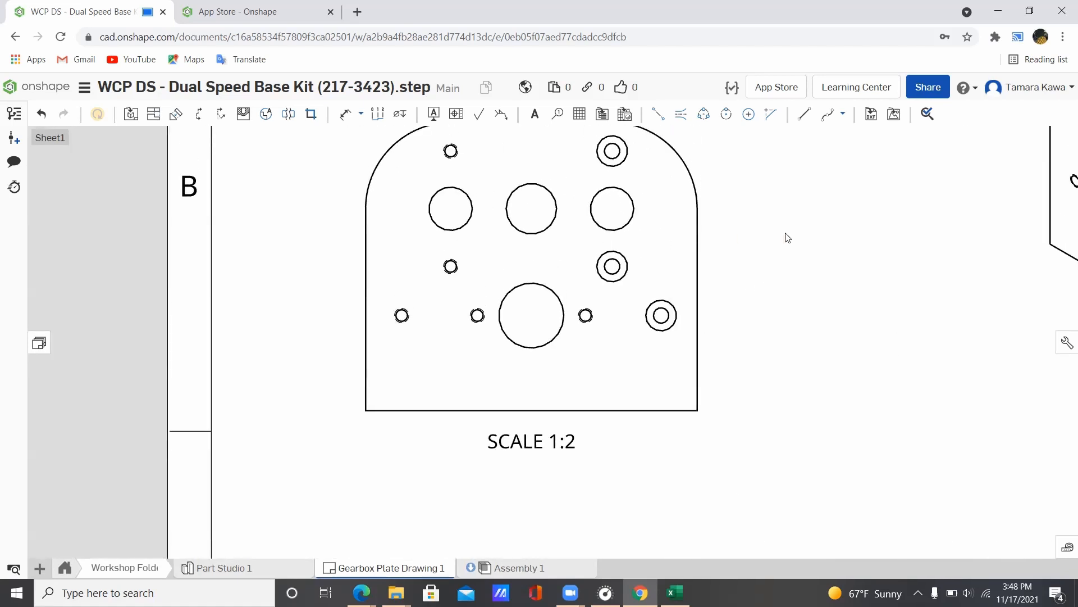
middle_click_drag(785, 236, 775, 296)
middle_click_drag(900, 321, 690, 119)
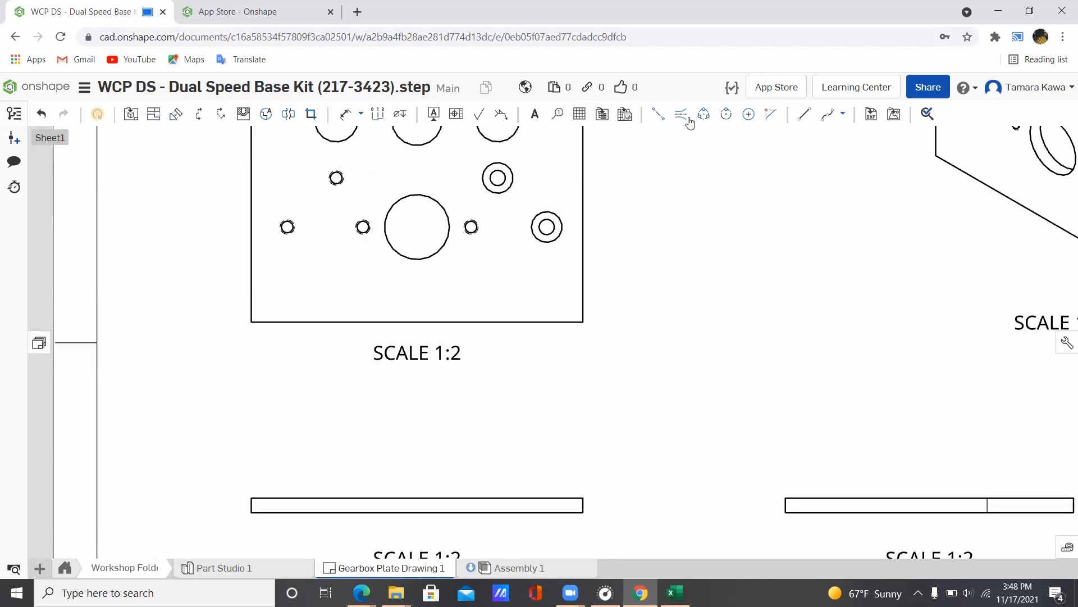
middle_click_drag(679, 361, 921, 330)
scroll(841, 315, "down", 5)
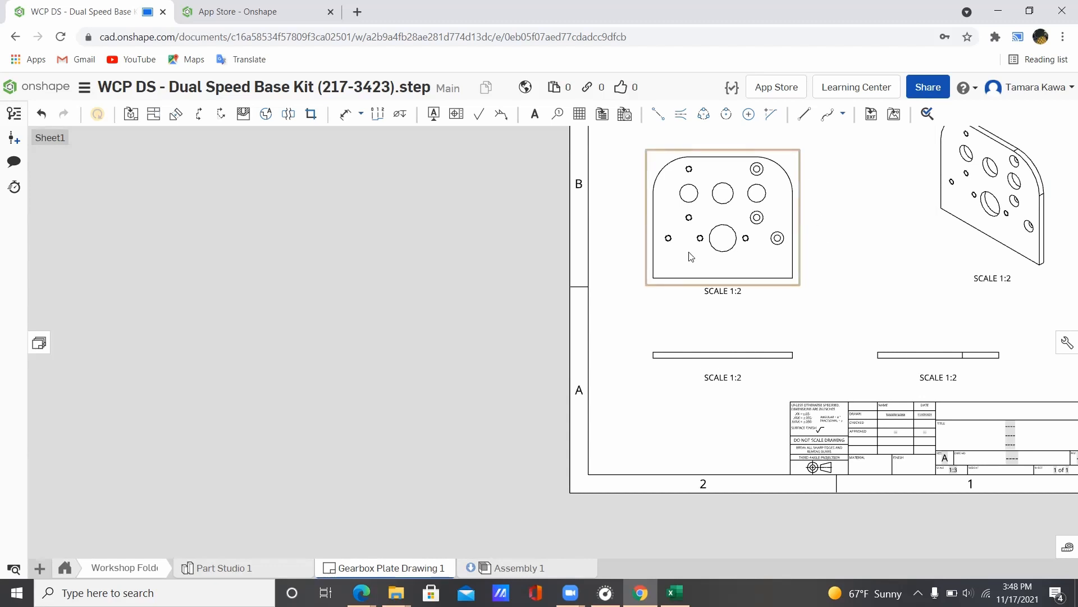
Step: Switch the plate view's scale to 1:3, then set it back to 1:2
double_click(717, 165)
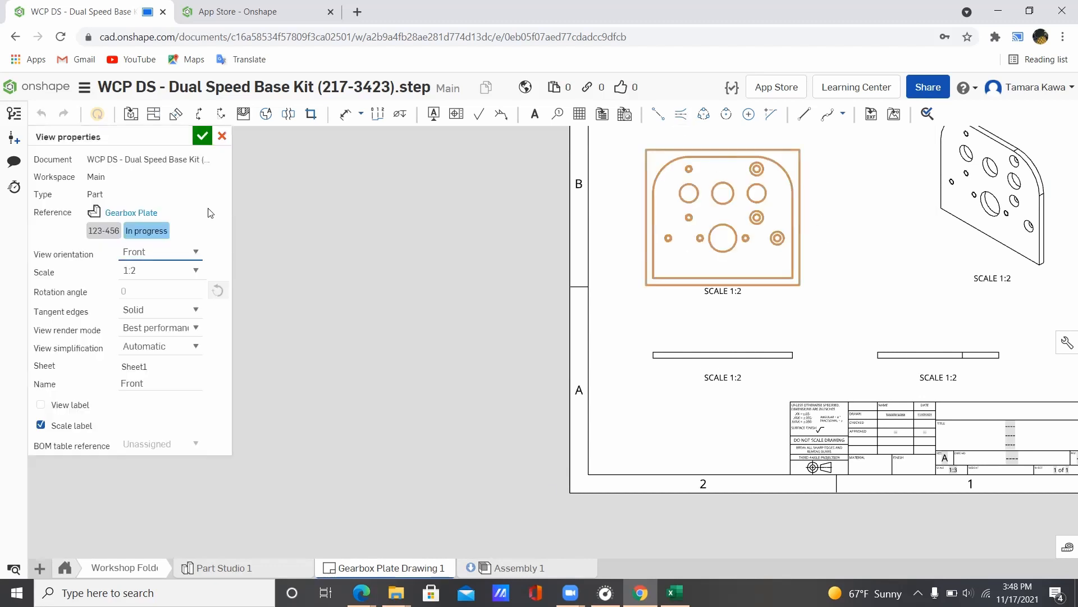
left_click(196, 272)
left_click(196, 271)
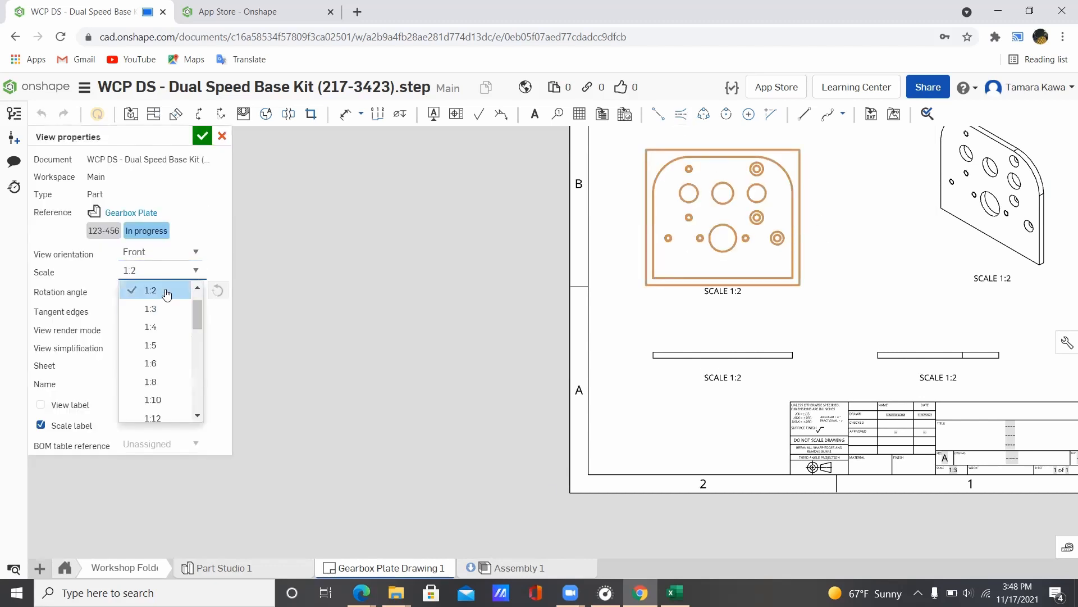
scroll(161, 298, "up", 1)
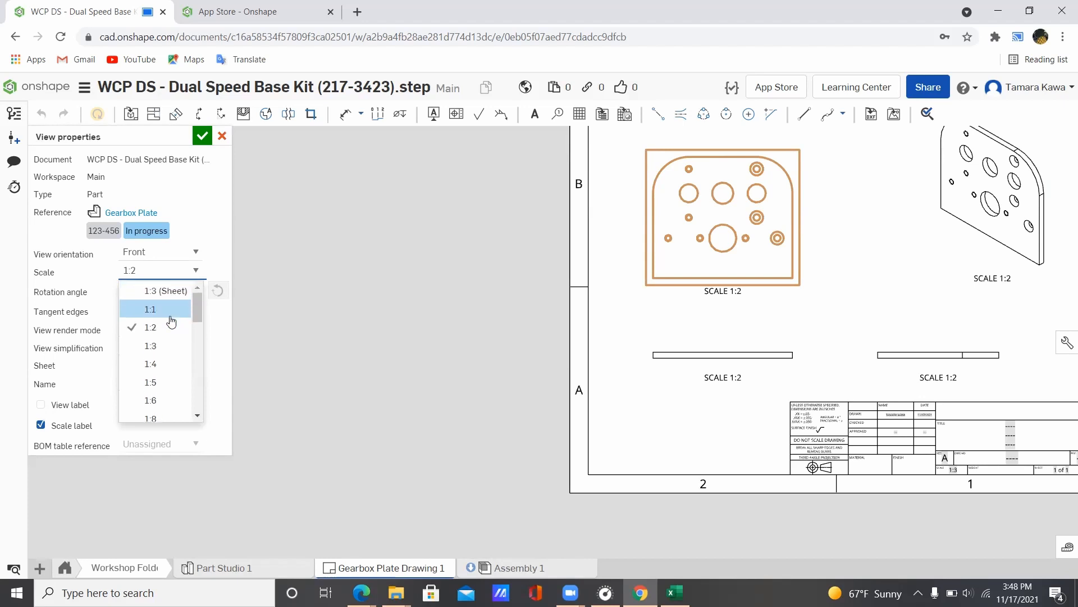
left_click(163, 351)
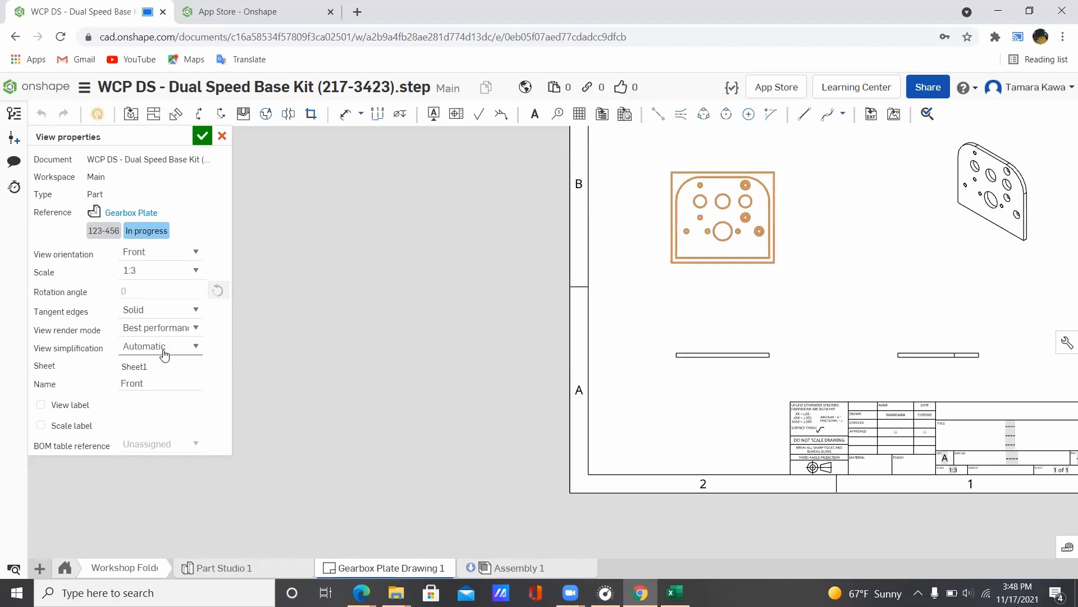
left_click(200, 271)
scroll(185, 331, "up", 1)
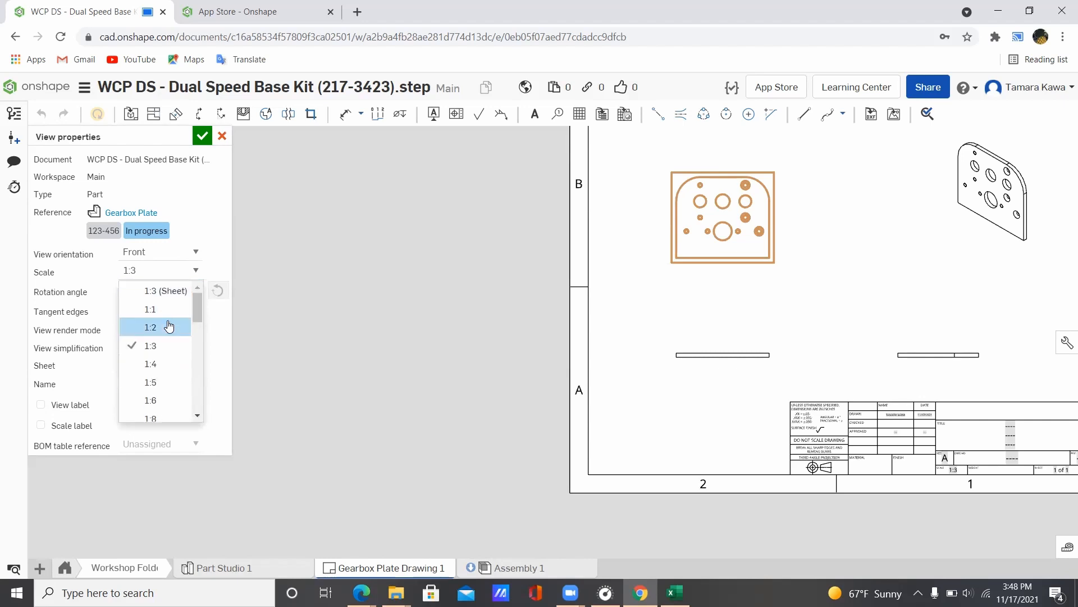
left_click(169, 327)
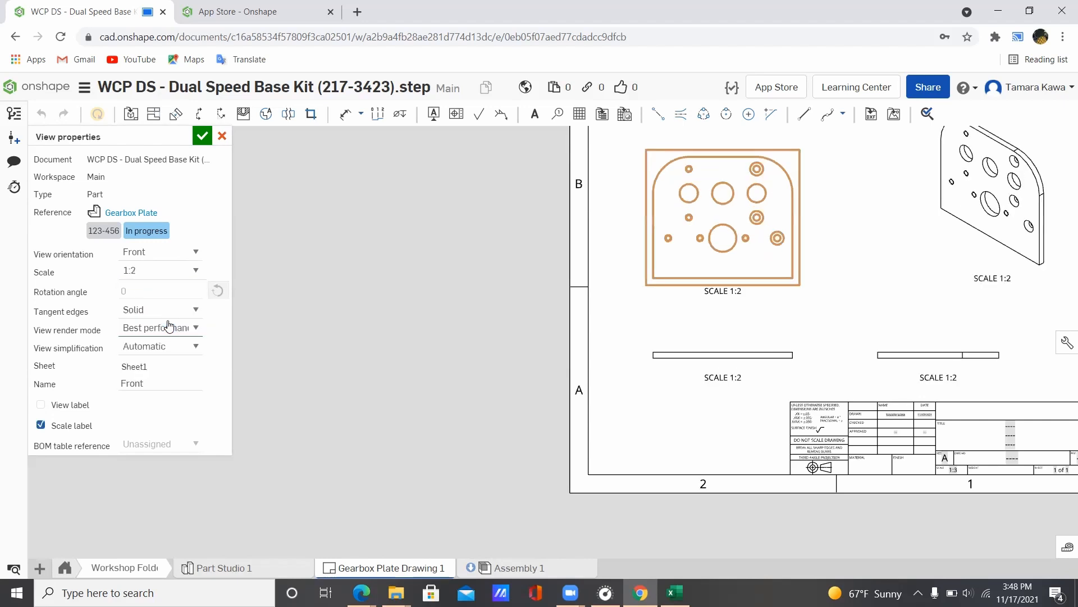
left_click(202, 135)
Step: Change the title block's SCALE note to 1:2
scroll(821, 465, "up", 5)
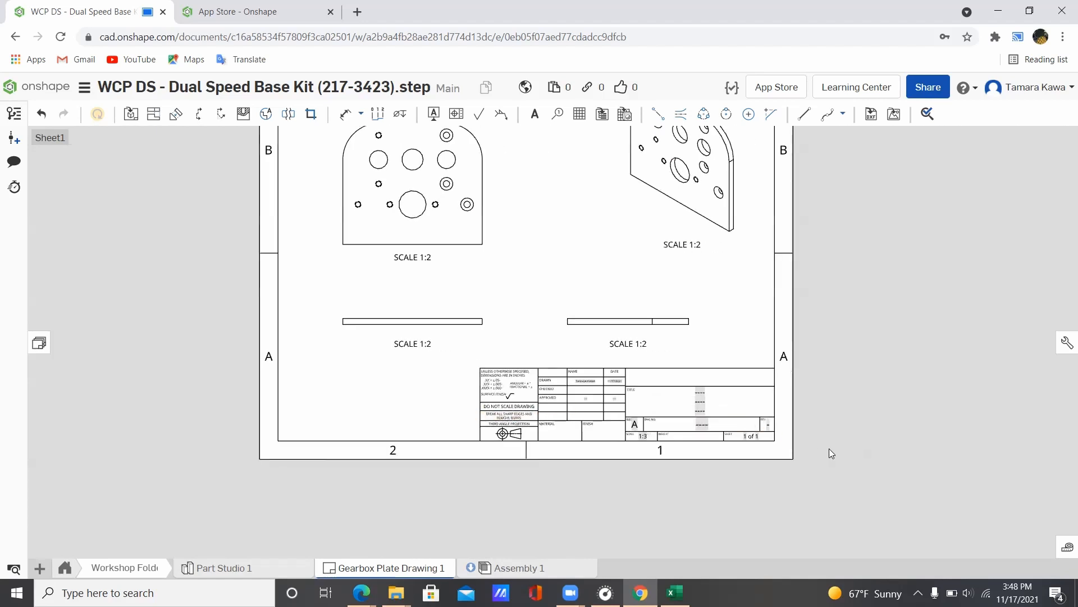
scroll(561, 428, "up", 5)
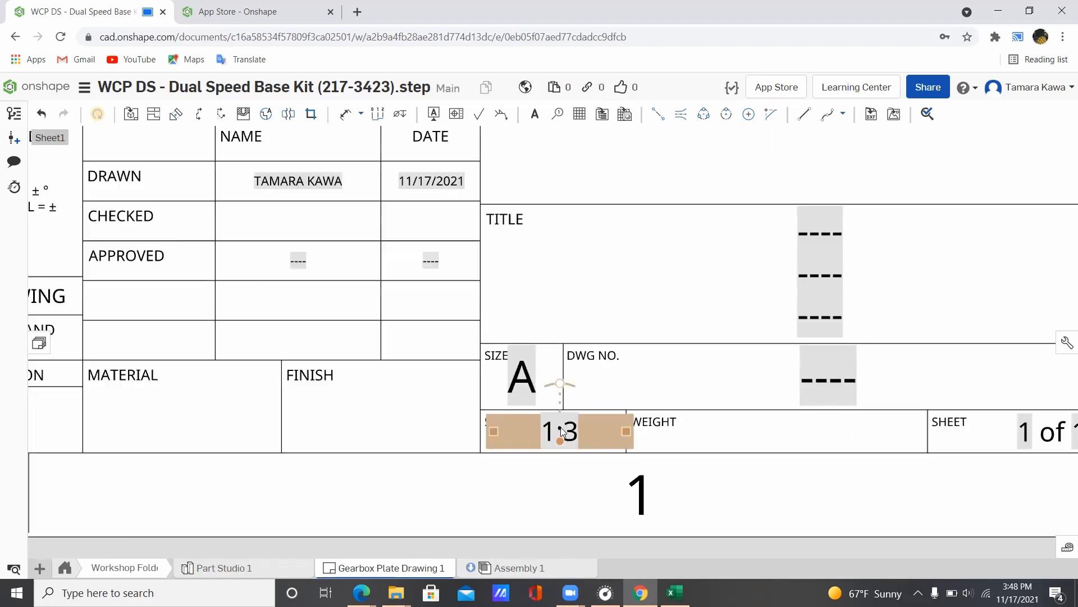
double_click(560, 429)
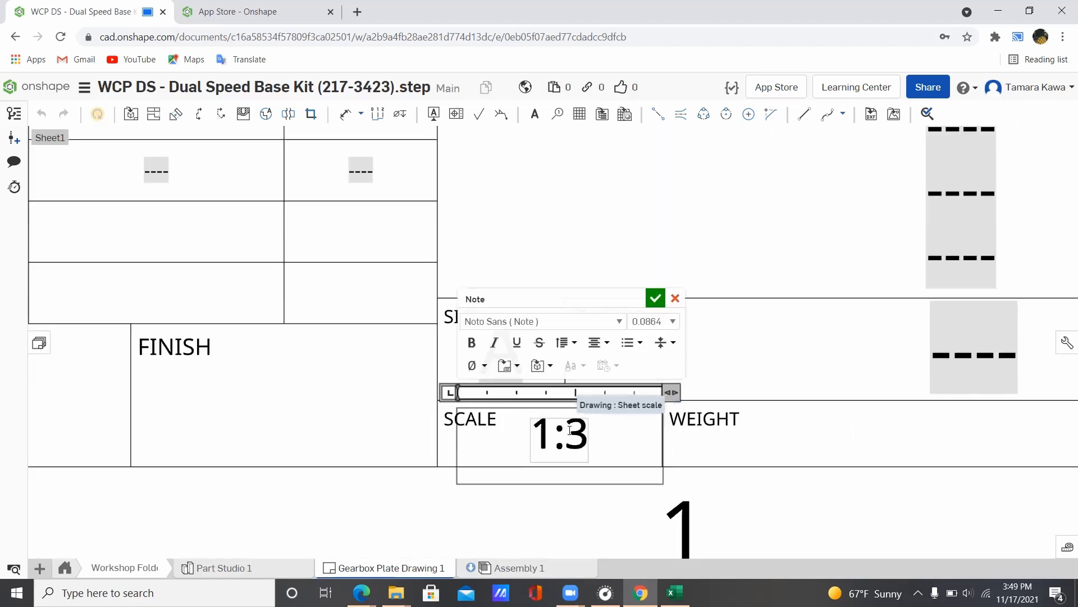
type("2")
key("BackSpace")
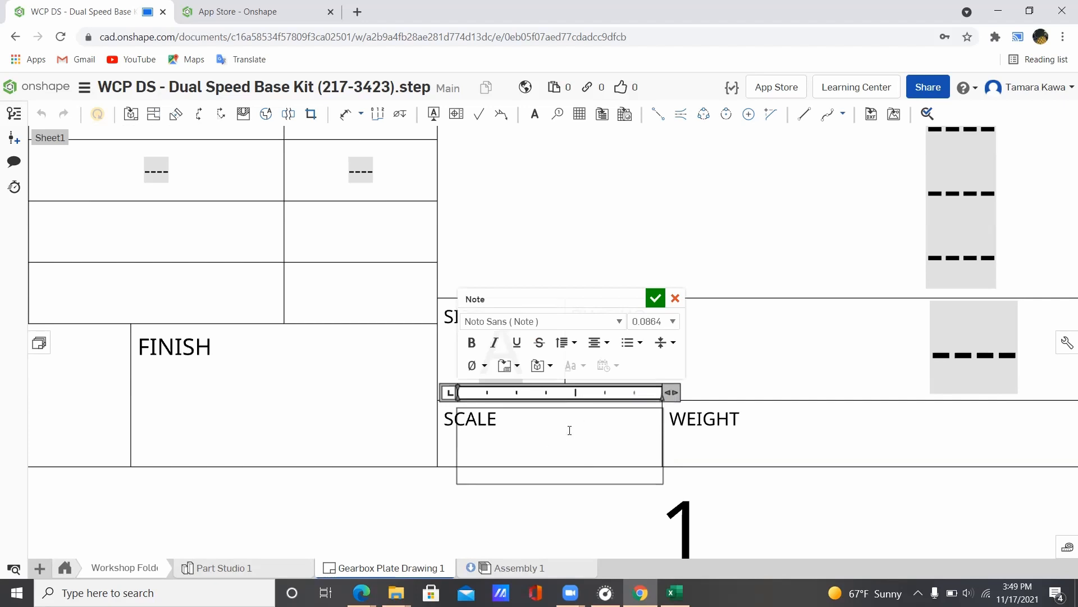
type("1:2")
key("Return")
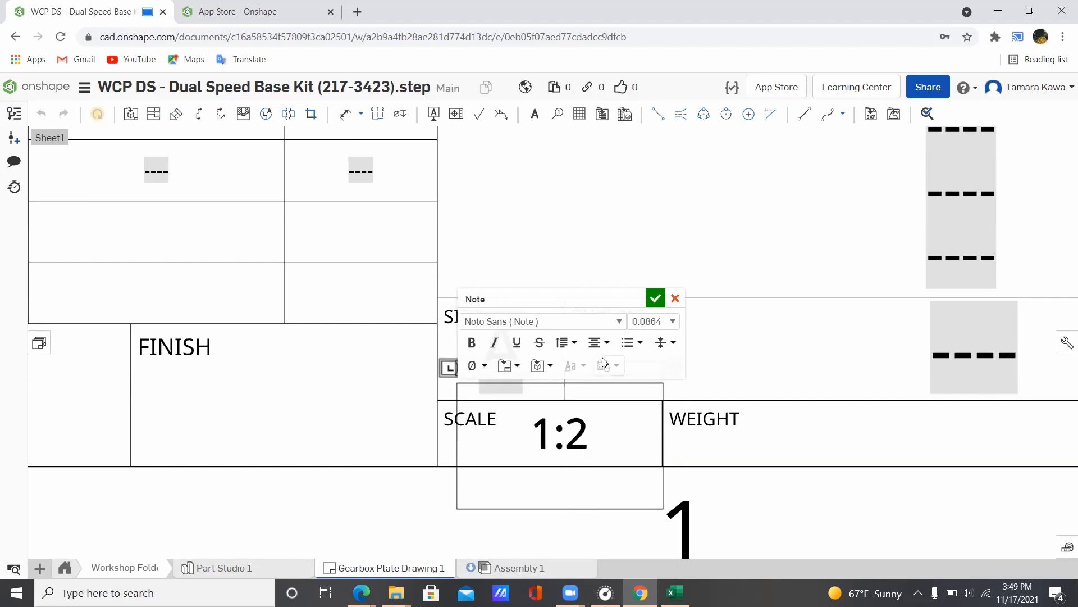
left_click(652, 302)
scroll(665, 331, "up", 3)
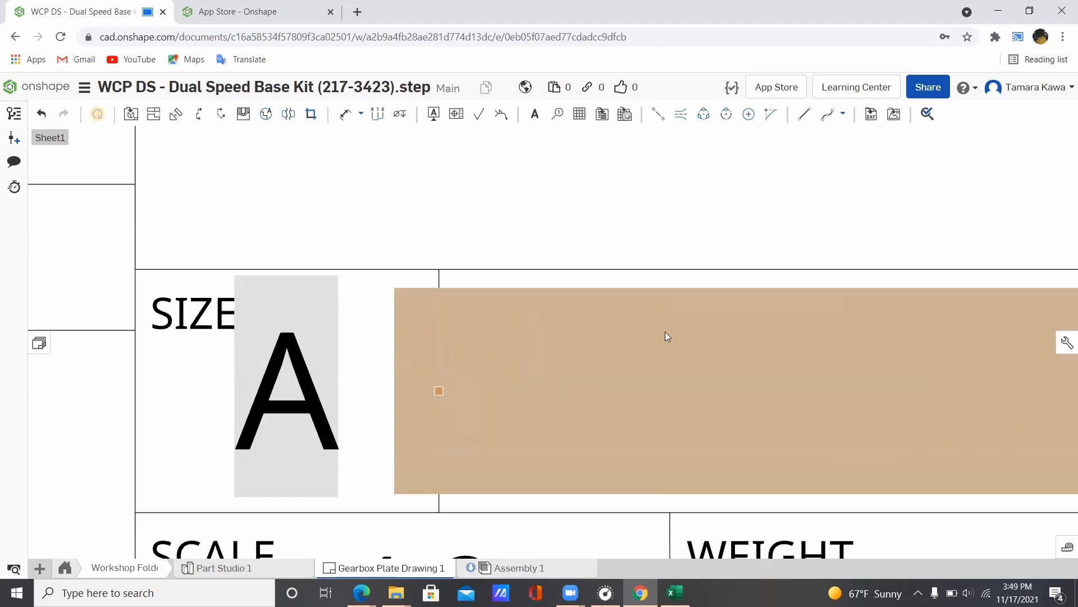
scroll(665, 339, "down", 8)
middle_click_drag(558, 255, 684, 461)
scroll(641, 385, "up", 3)
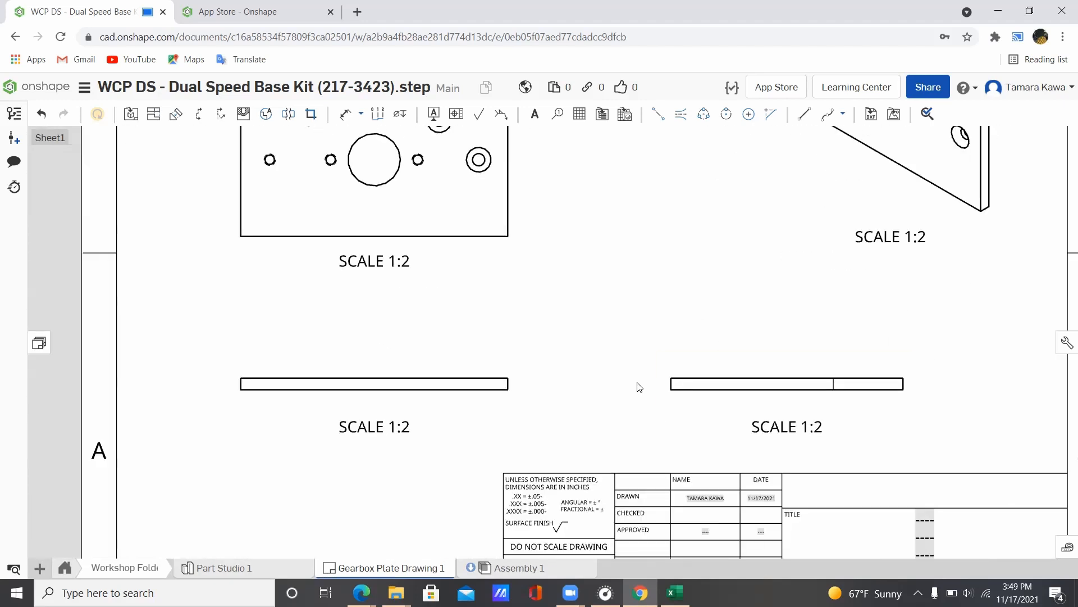
scroll(573, 332, "down", 4)
middle_click_drag(524, 293, 560, 411)
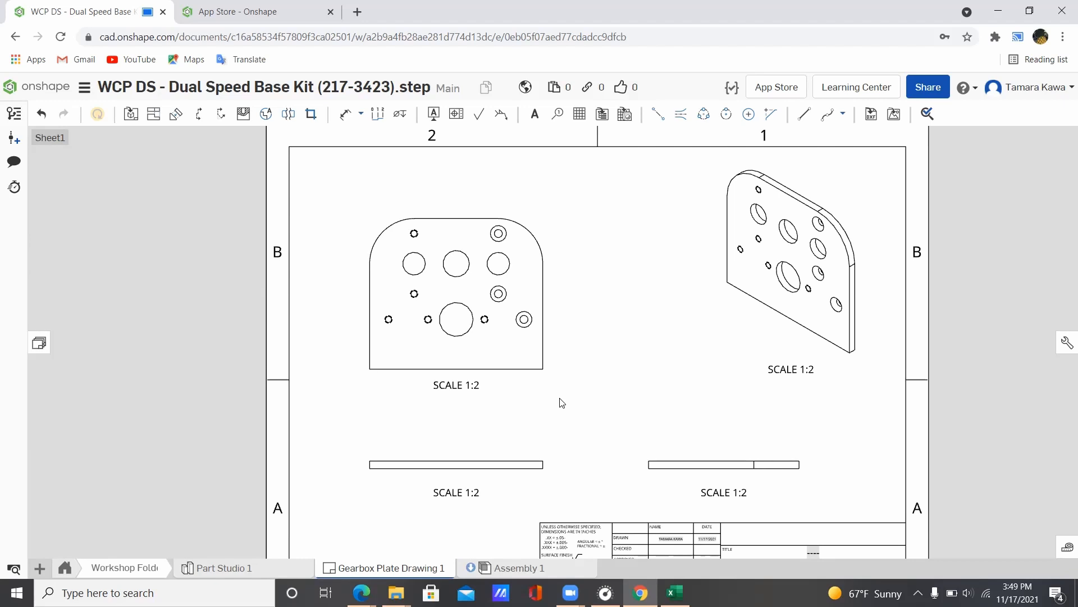
scroll(388, 233, "up", 3)
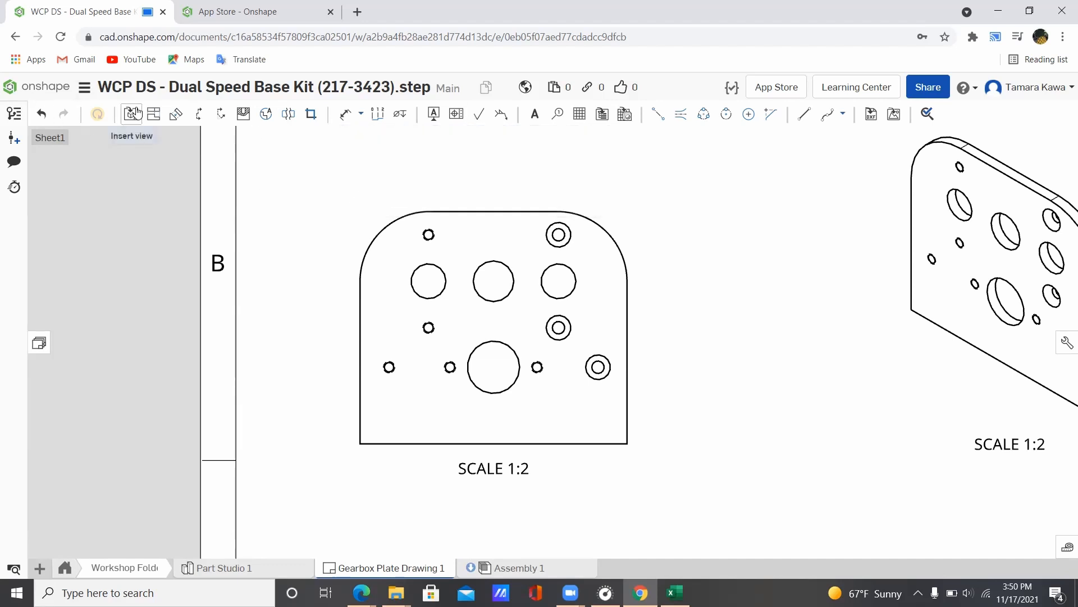
double_click(481, 238)
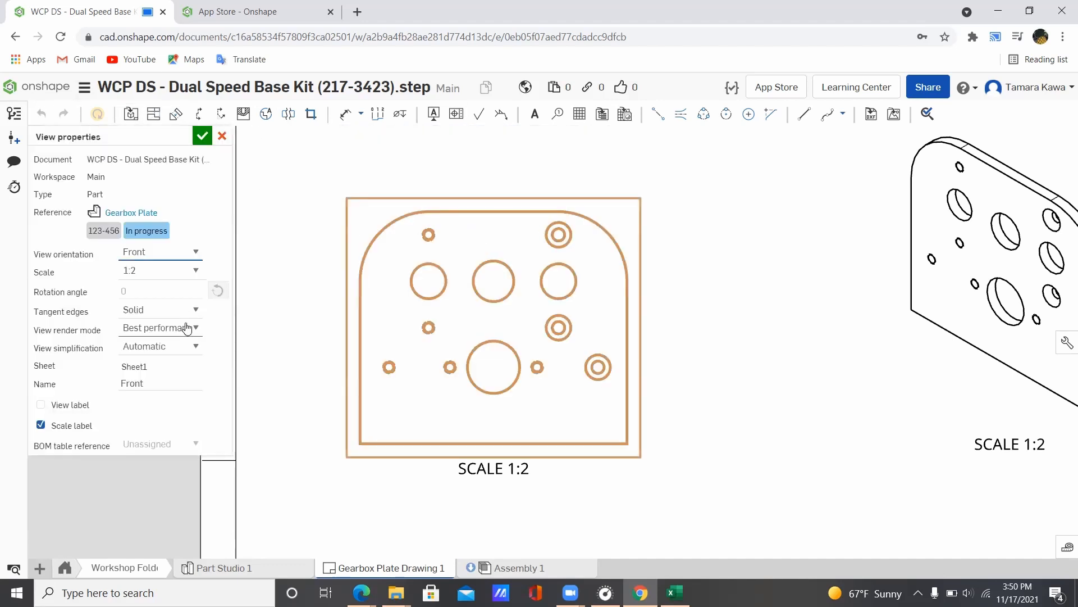
left_click(41, 405)
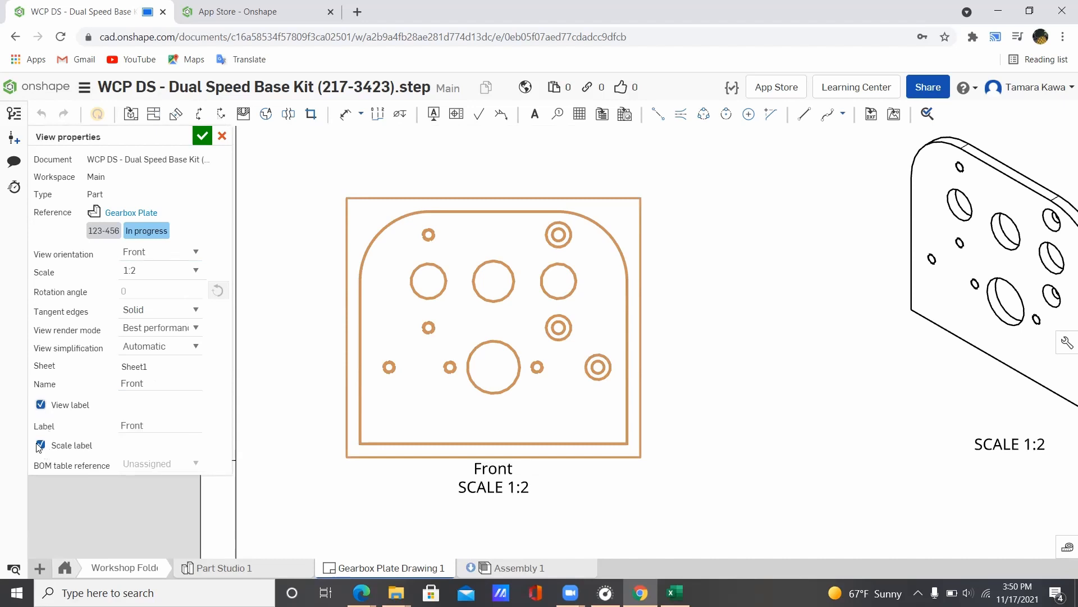
left_click(40, 444)
left_click(40, 444)
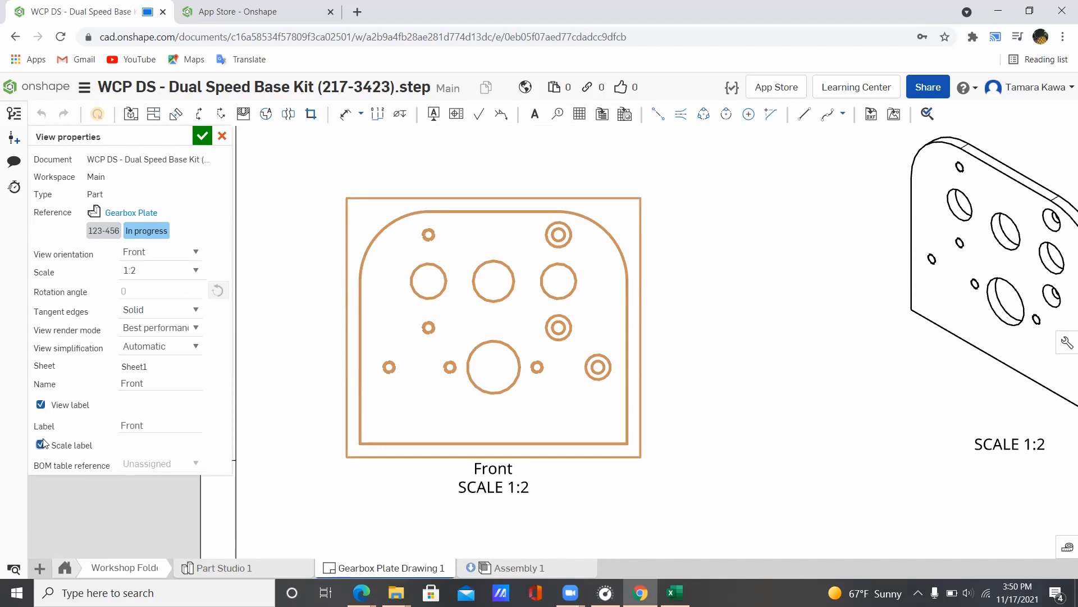
double_click(122, 428)
left_click(201, 135)
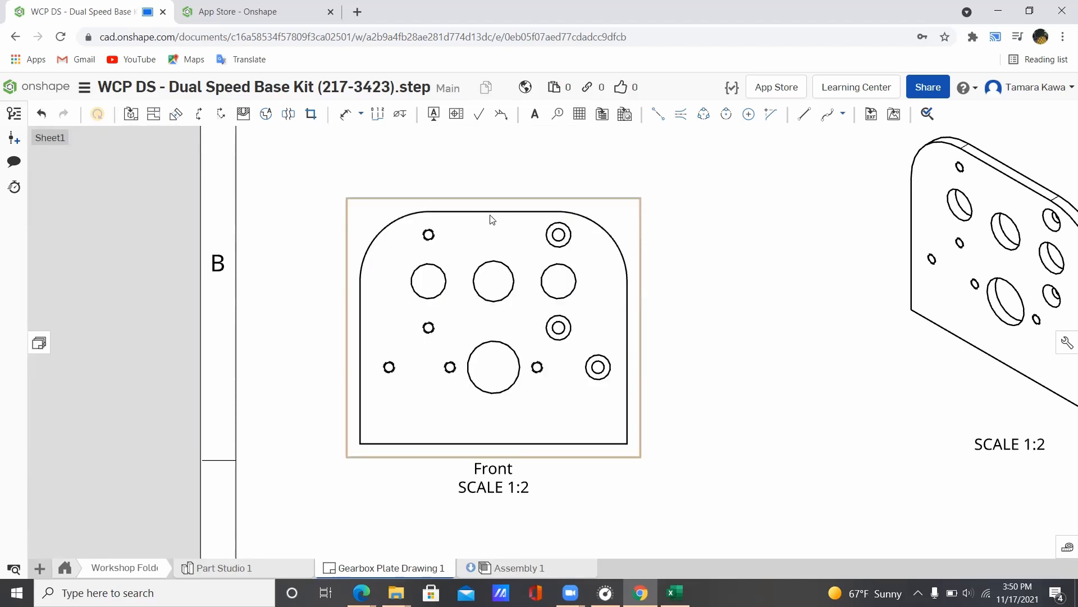
scroll(492, 219, "down", 3)
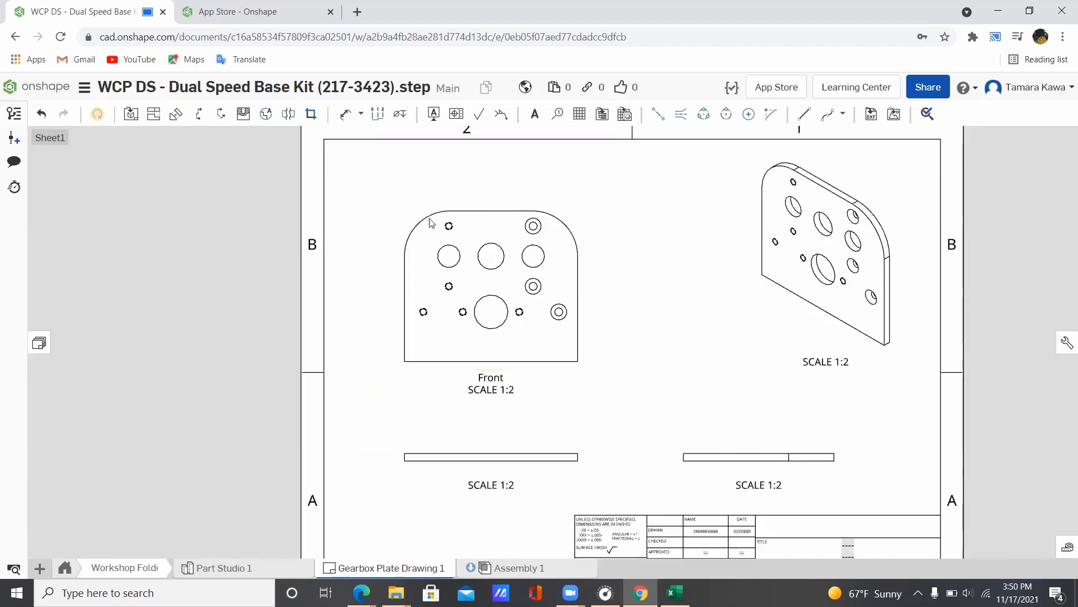
scroll(448, 222, "up", 2)
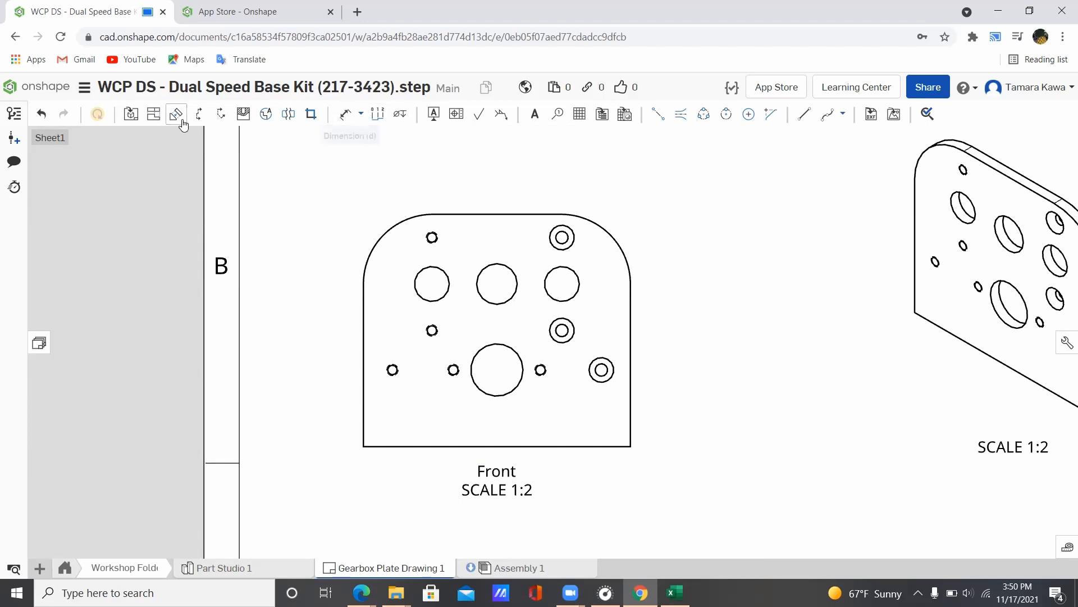
Step: Add a Ø.201 THRU 1/4-20 callout to the left small hole and delete the stray Ø.201 dimension
left_click(410, 120)
scroll(396, 386, "up", 3)
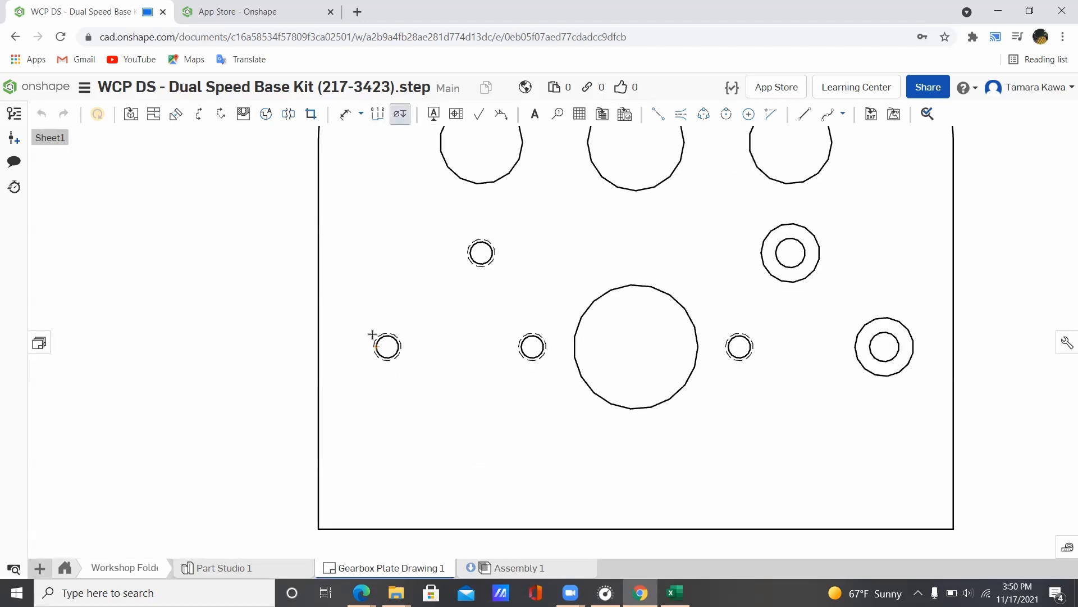
scroll(372, 336, "up", 3)
left_click(346, 114)
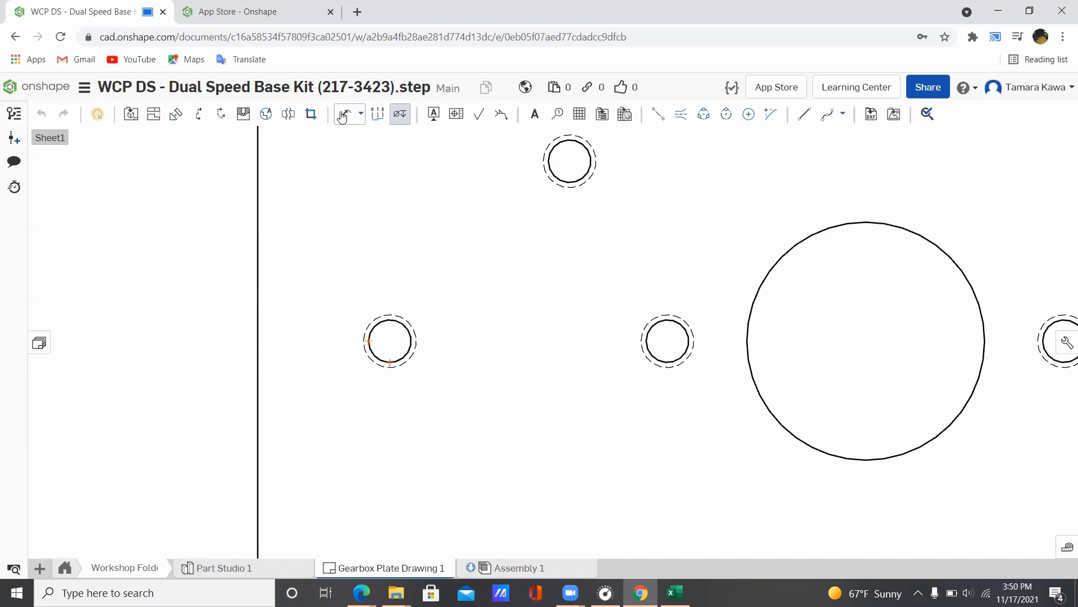
left_click(396, 324)
scroll(350, 244, "up", 3)
scroll(351, 245, "down", 5)
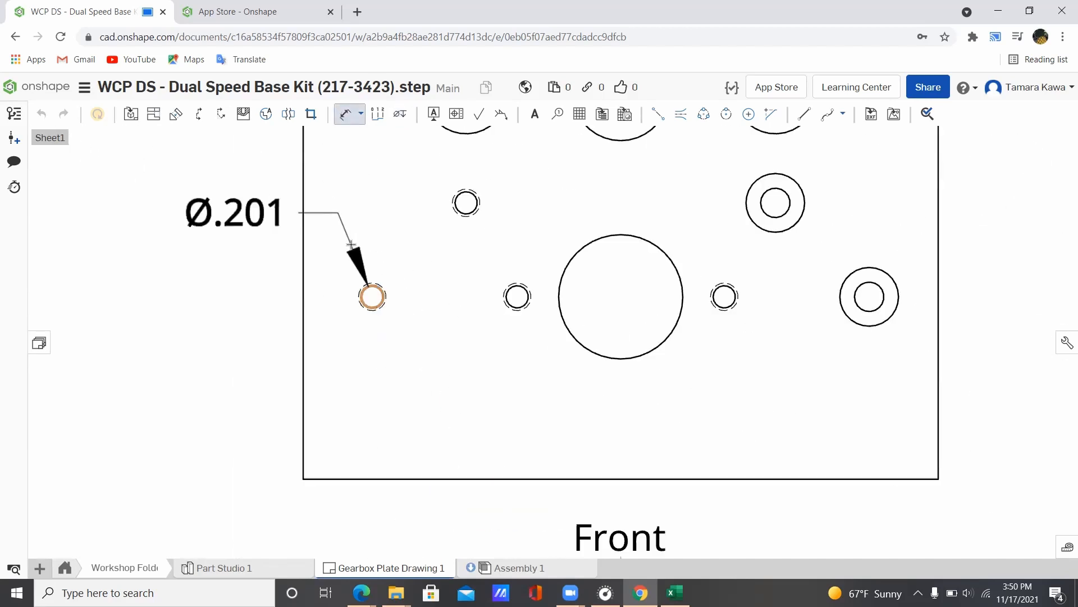
left_click(258, 179)
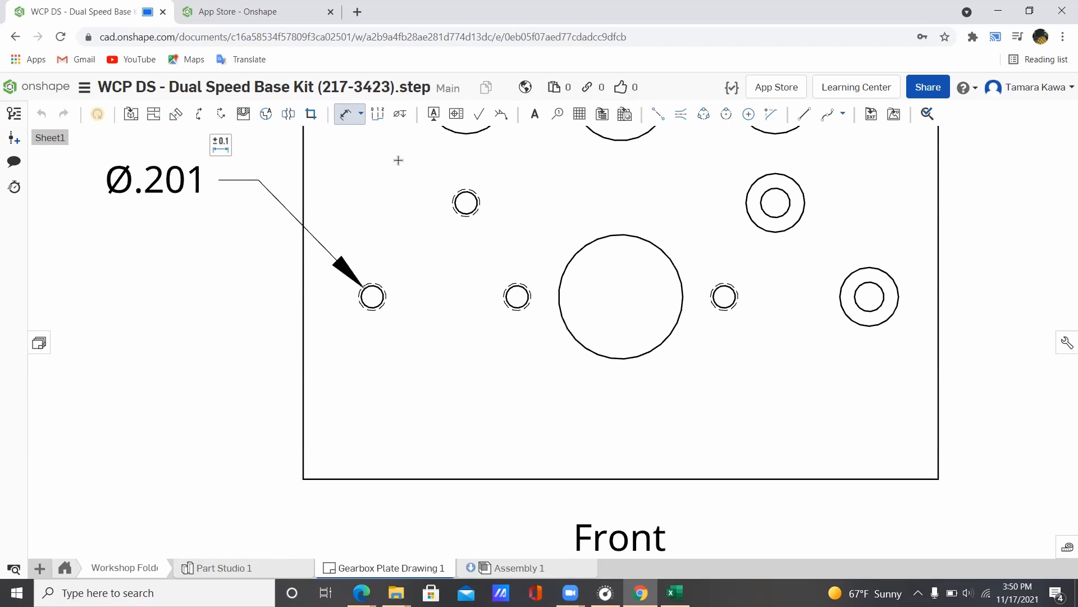
left_click(400, 114)
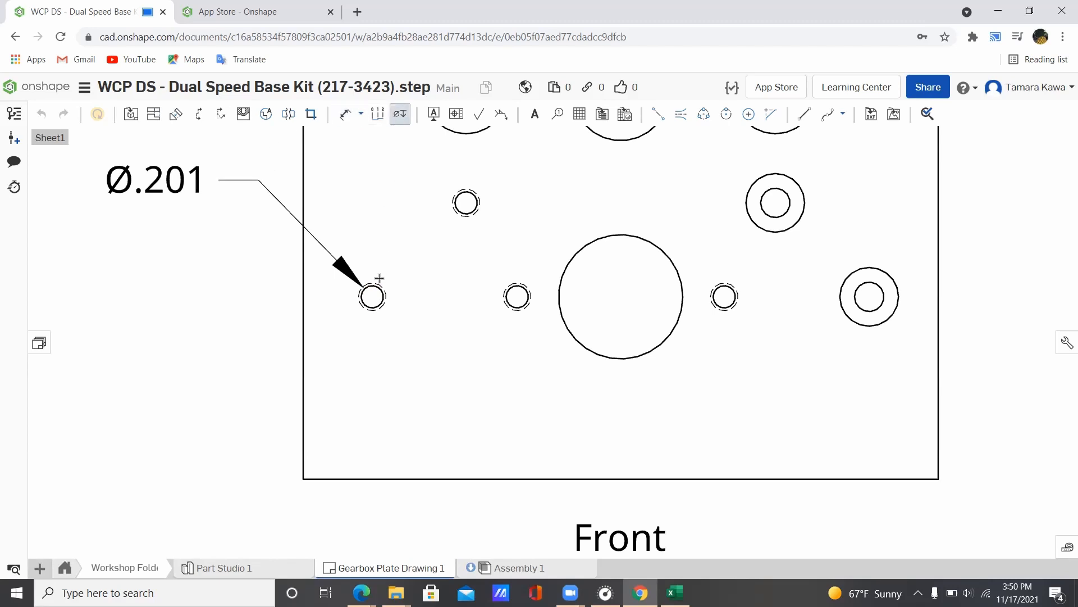
left_click(377, 284)
scroll(247, 275, "up", 2)
scroll(242, 279, "down", 3)
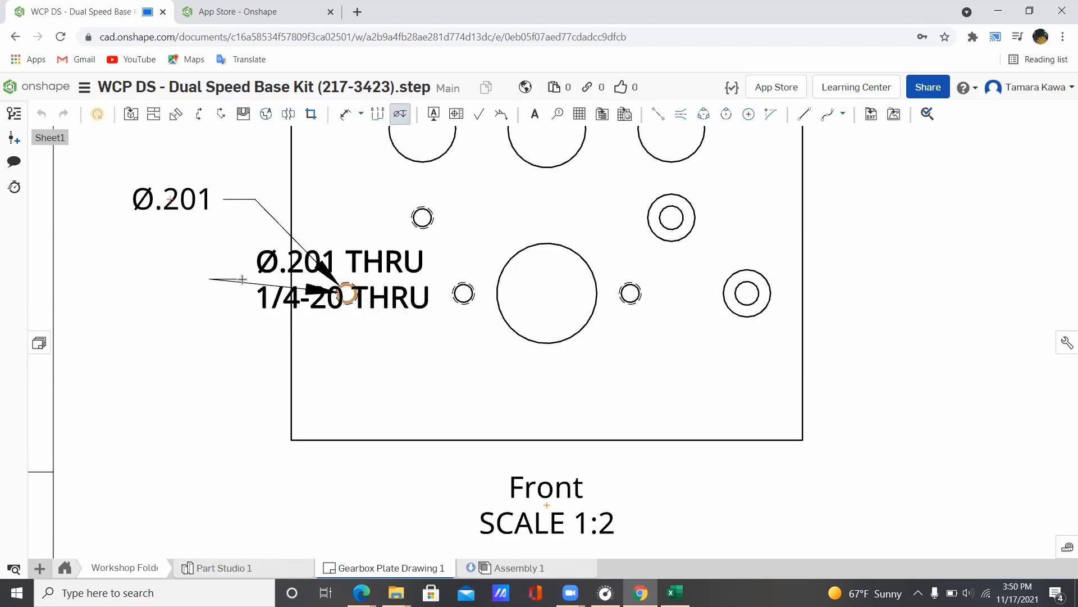
scroll(242, 279, "down", 3)
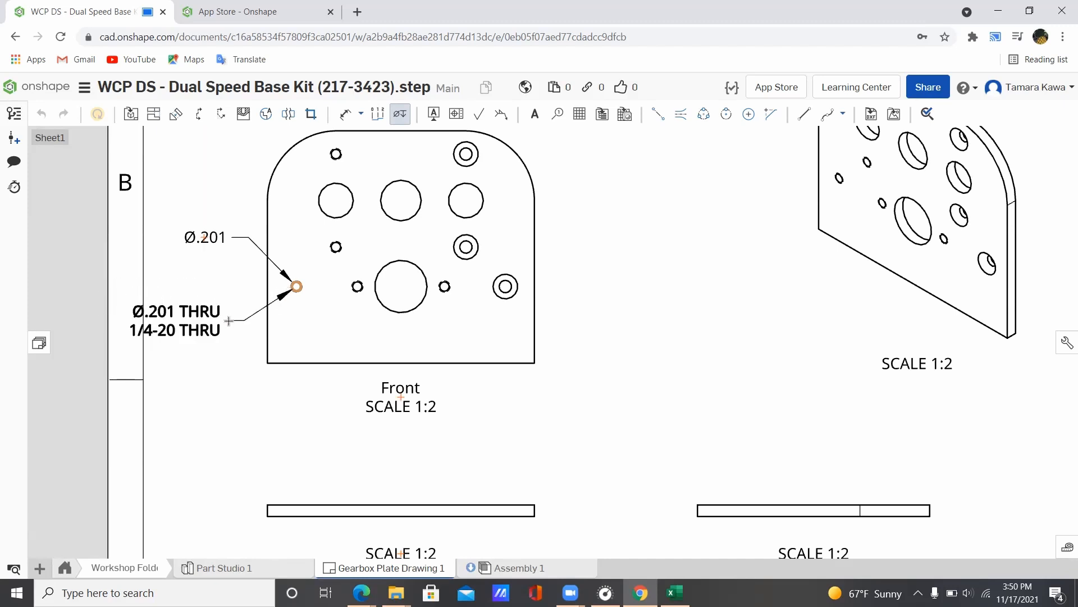
double_click(164, 331)
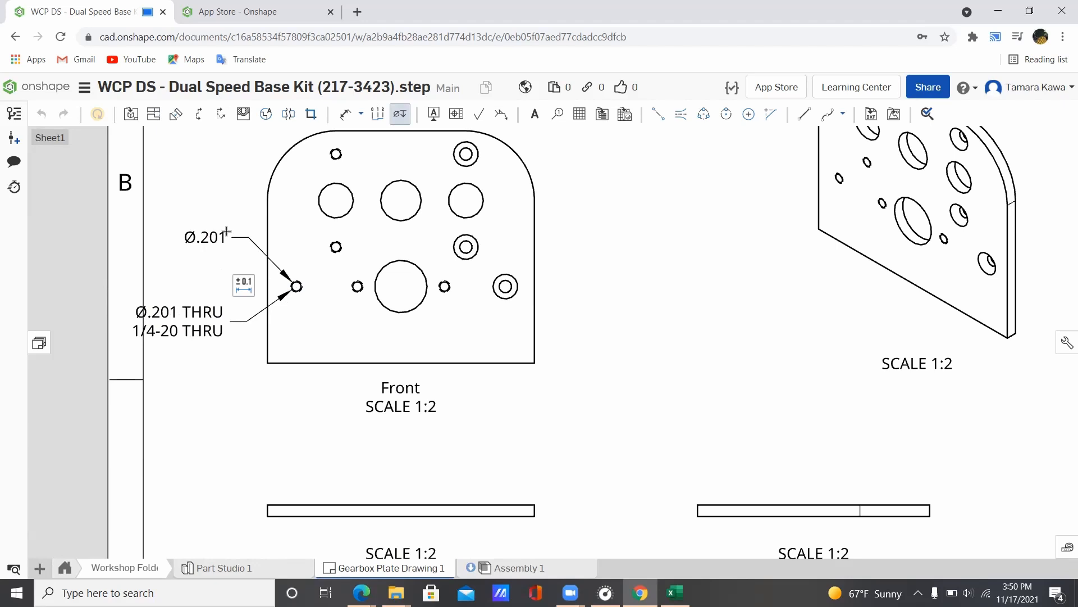
left_click(211, 241)
key("Delete")
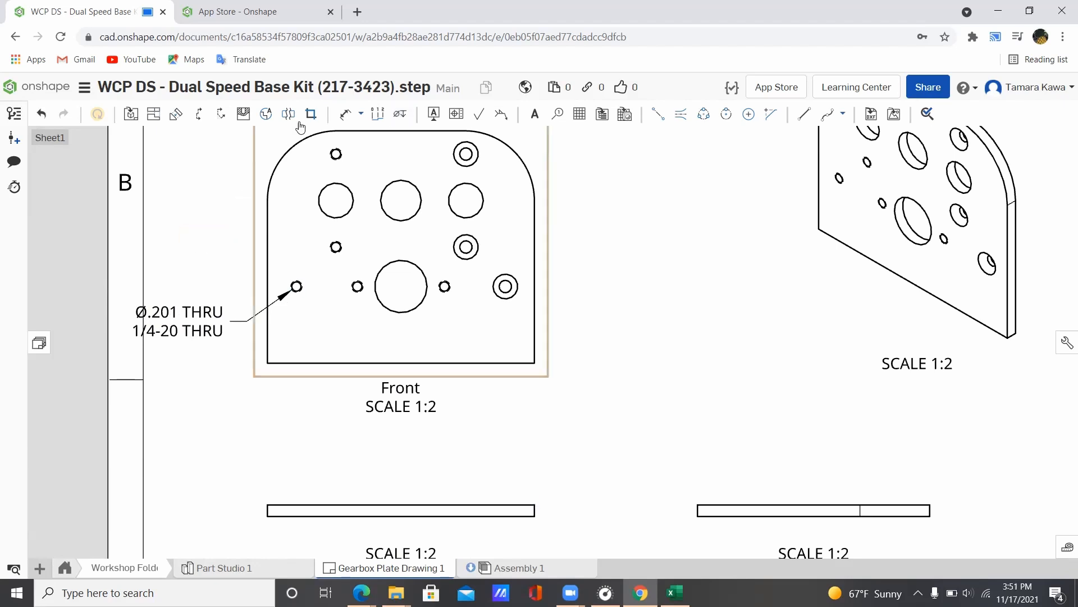
Step: Add callouts for the upper-left tapped hole and the top-right Ø.266 countersunk hole
left_click(399, 114)
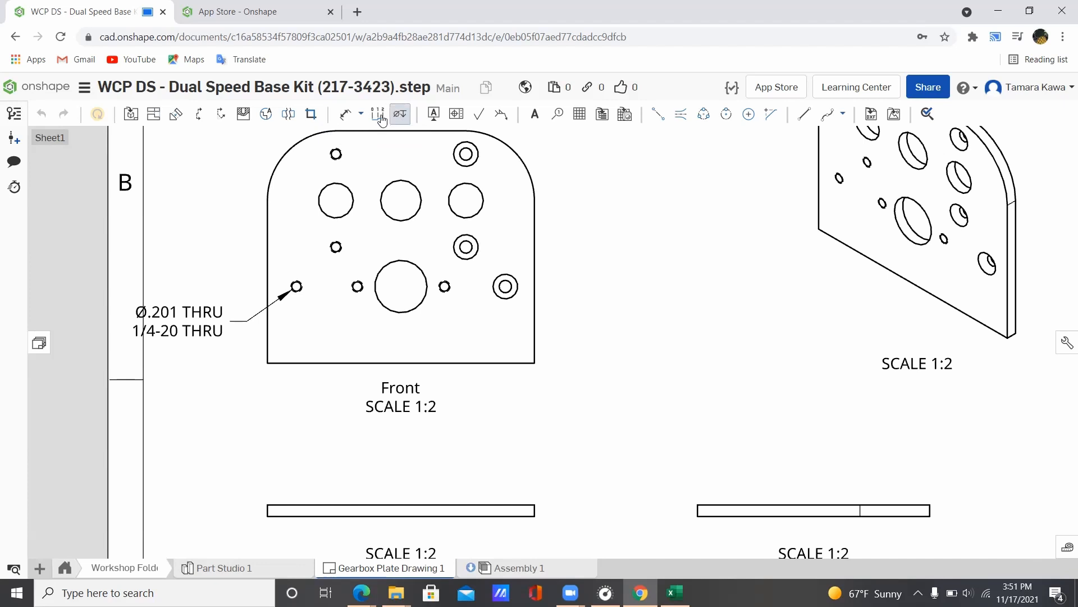
left_click(336, 247)
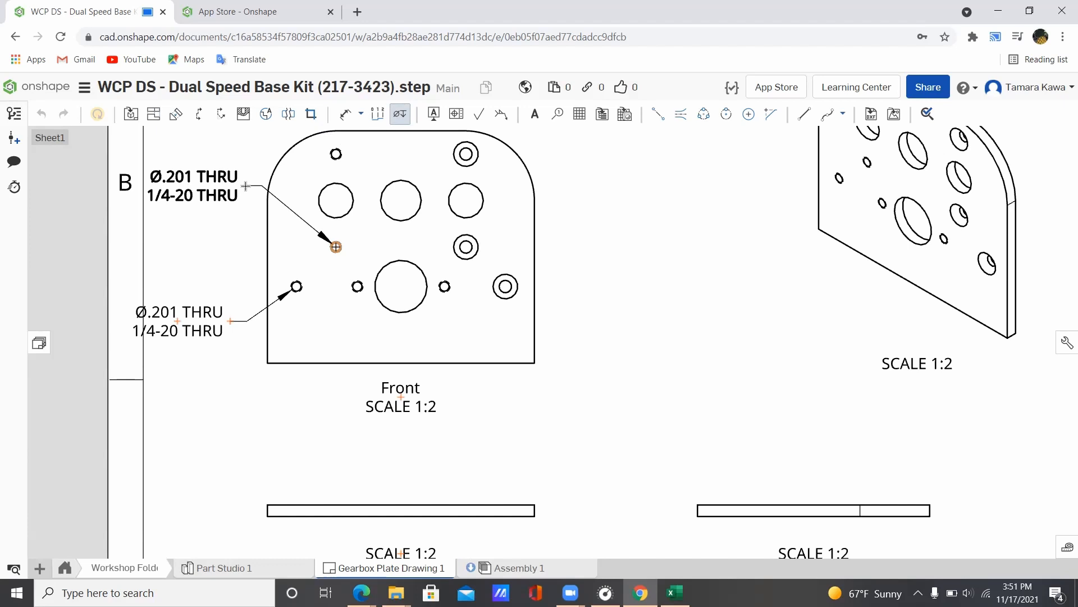
left_click(246, 186)
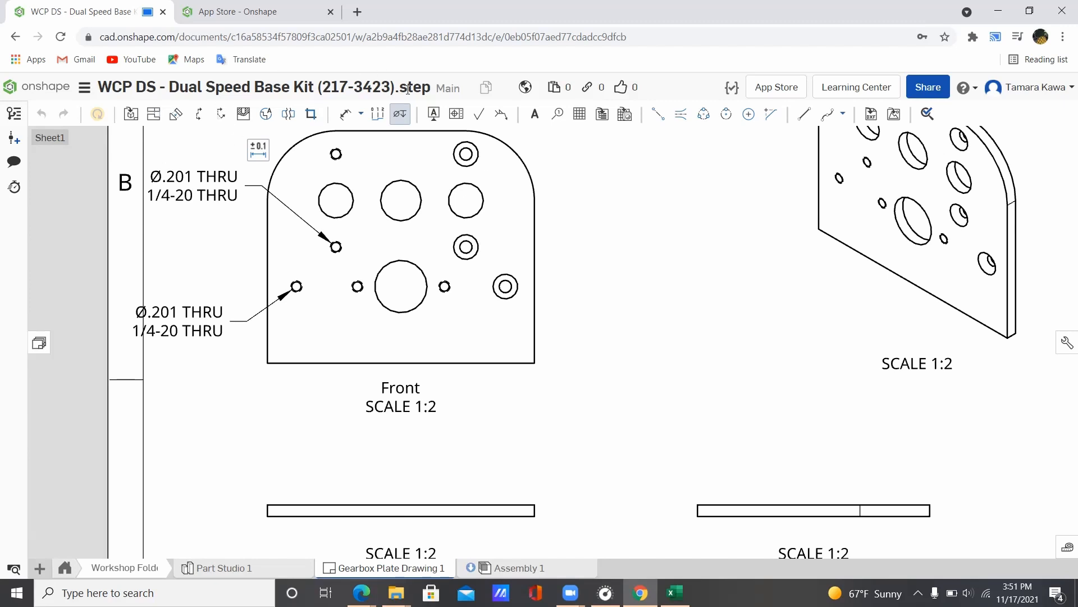
left_click(478, 158)
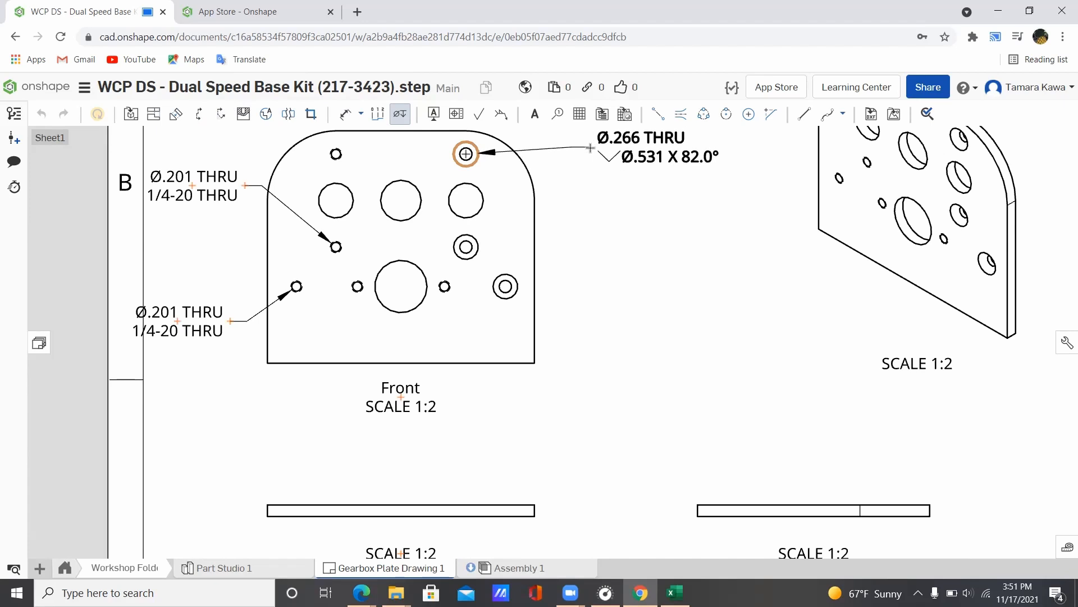
left_click(585, 149)
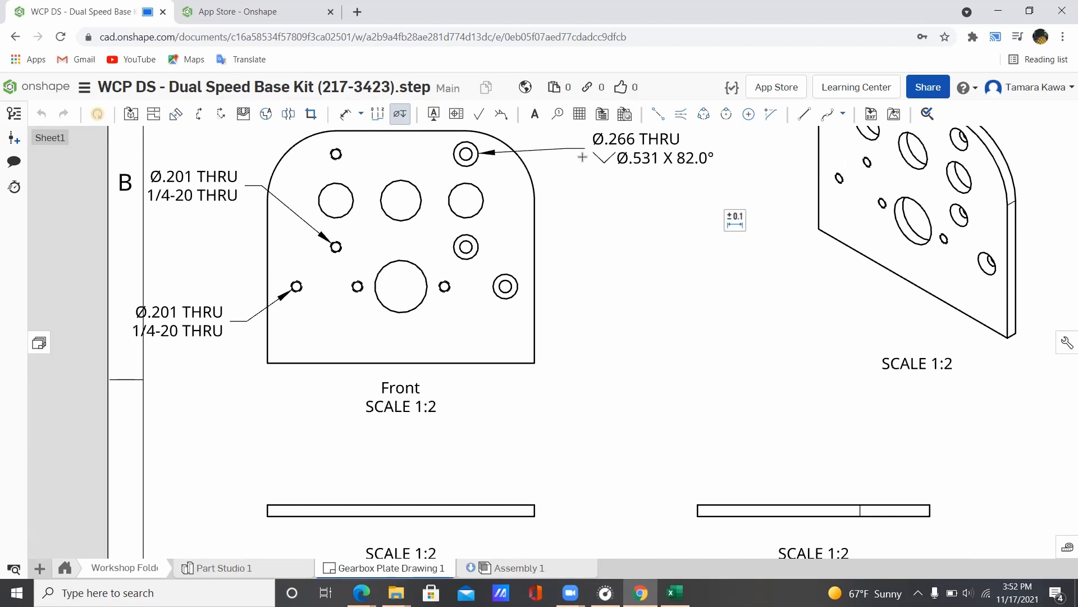
scroll(582, 157, "down", 2)
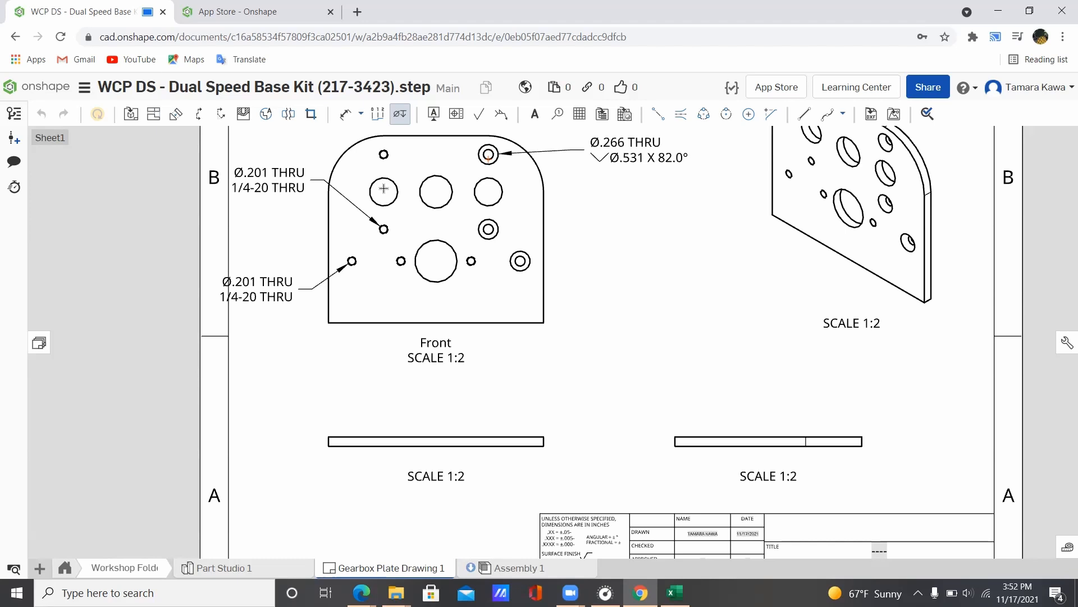
Step: Mark the top-centre hole as datum A with the symbol placed just above it
left_click(429, 118)
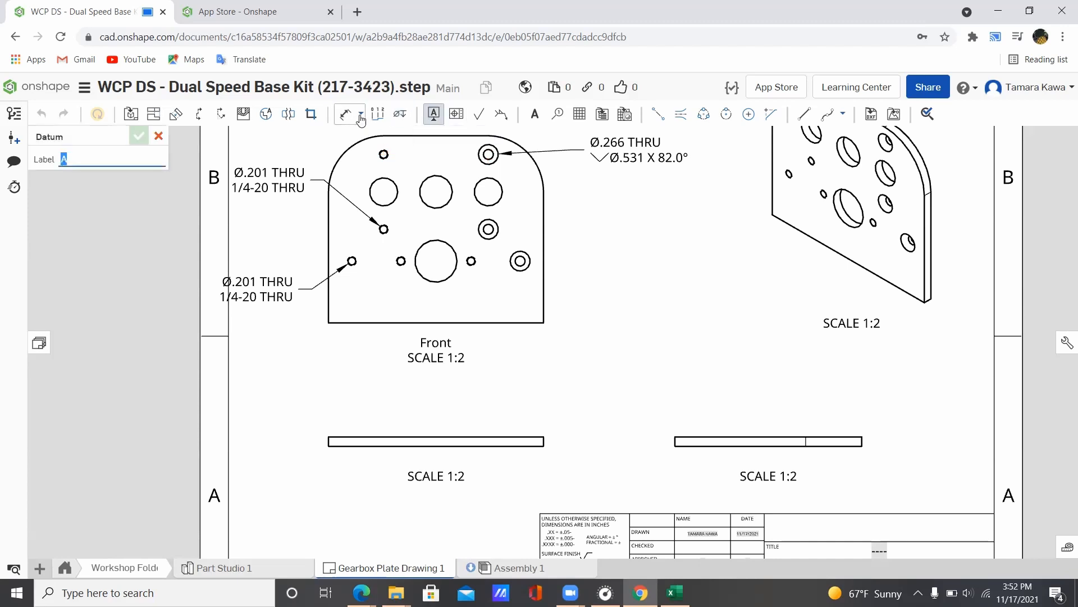
left_click(534, 114)
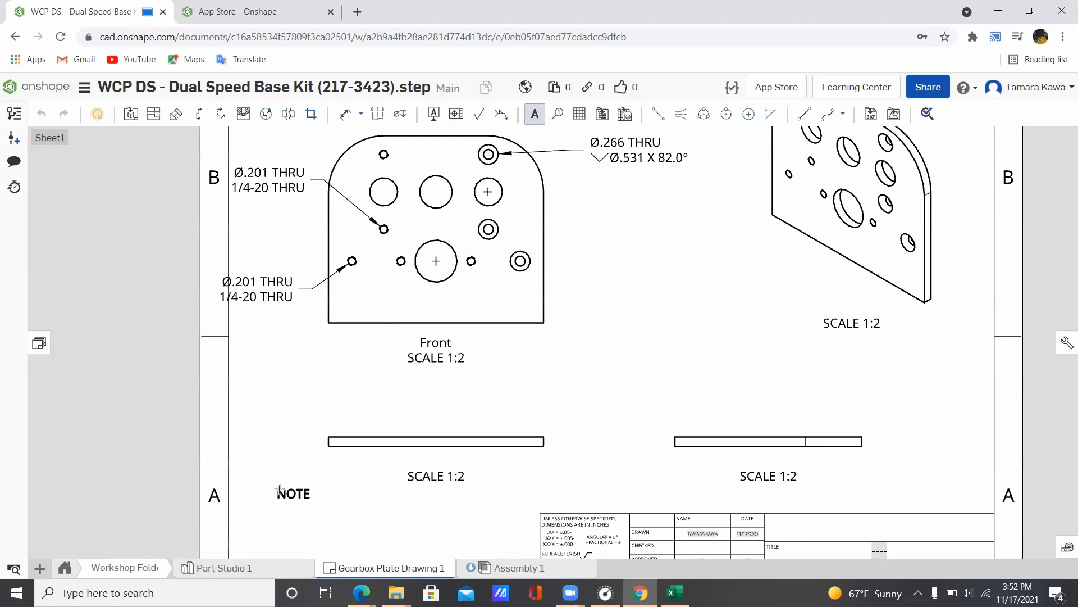
left_click(279, 489)
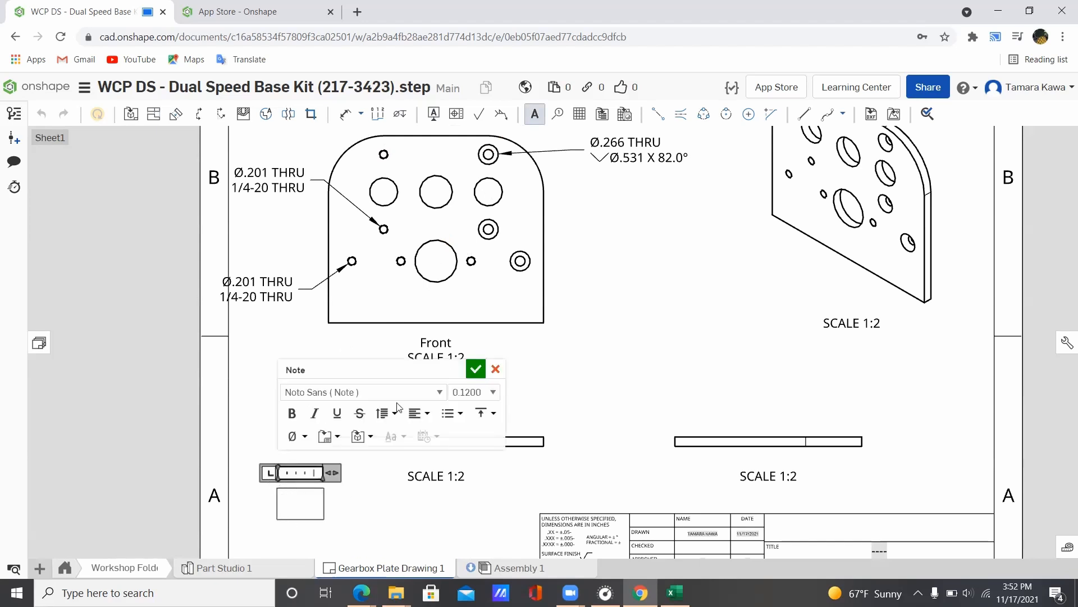
left_click(495, 369)
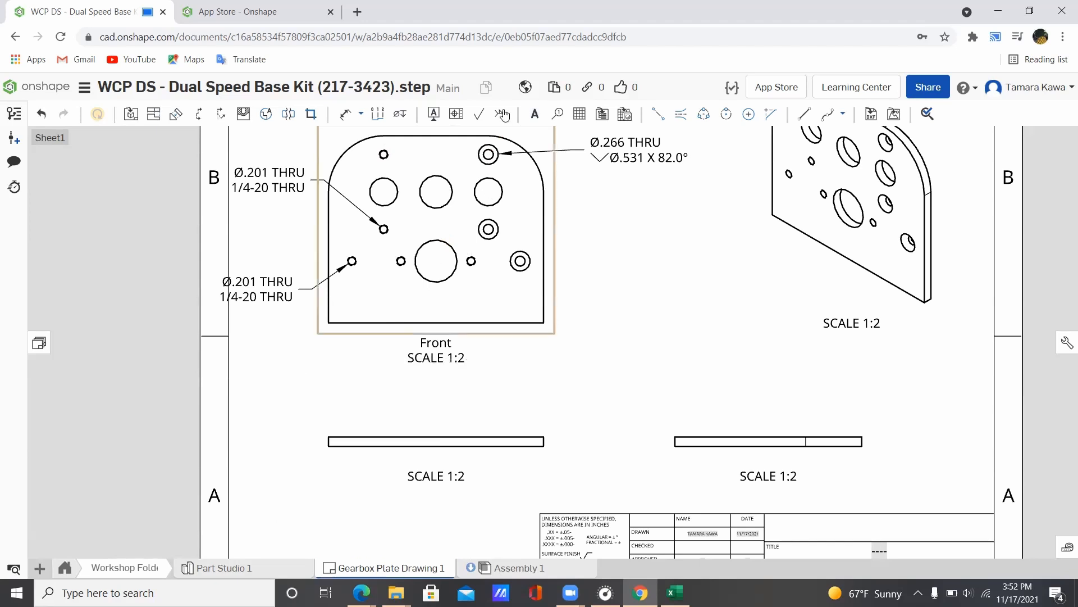
left_click(436, 114)
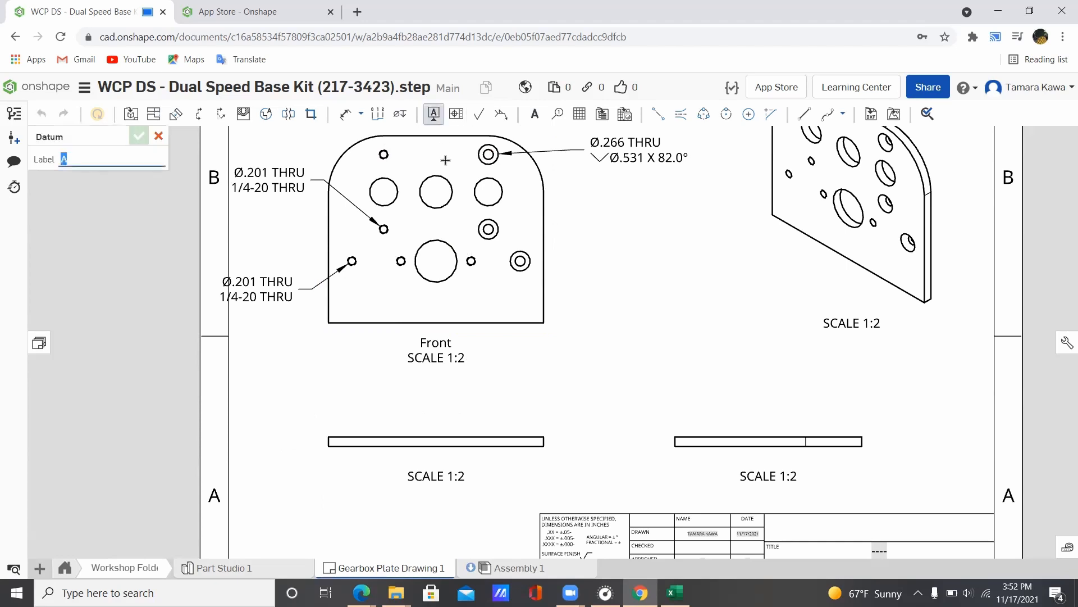
left_click(435, 177)
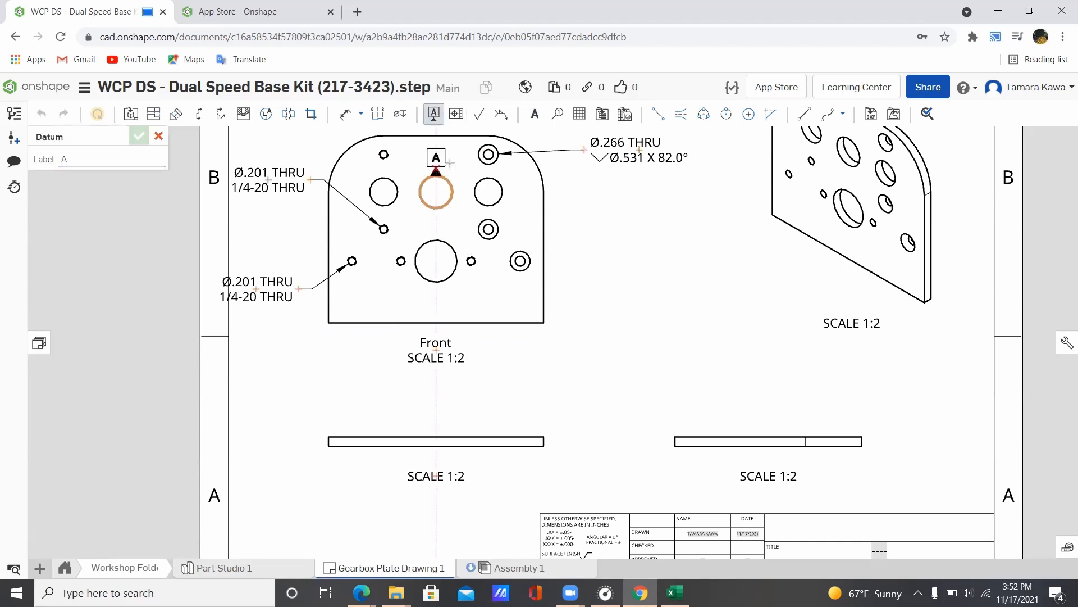
left_click(436, 149)
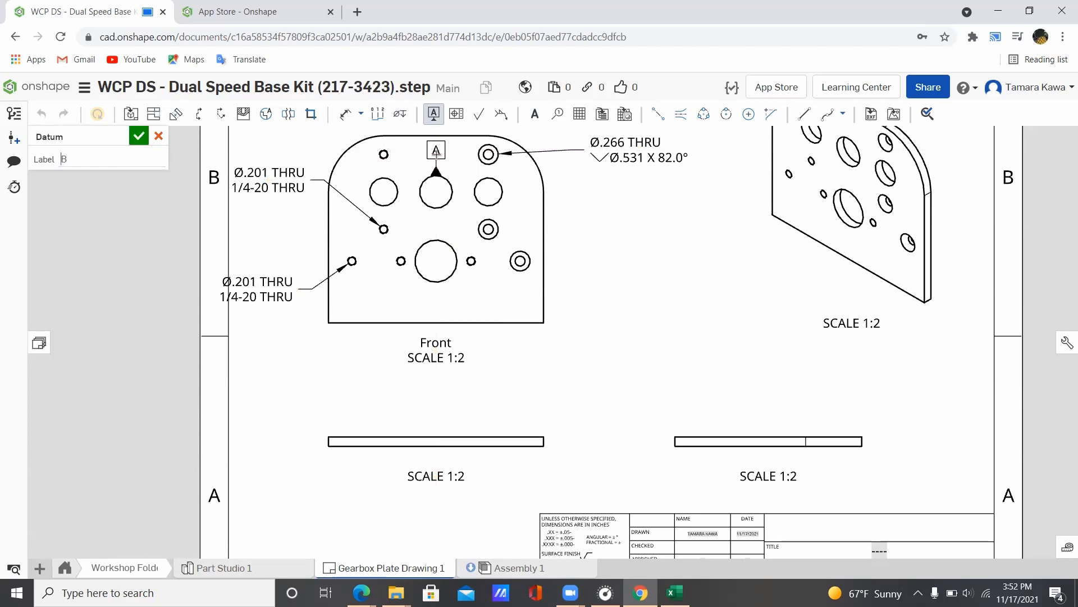
left_click(147, 137)
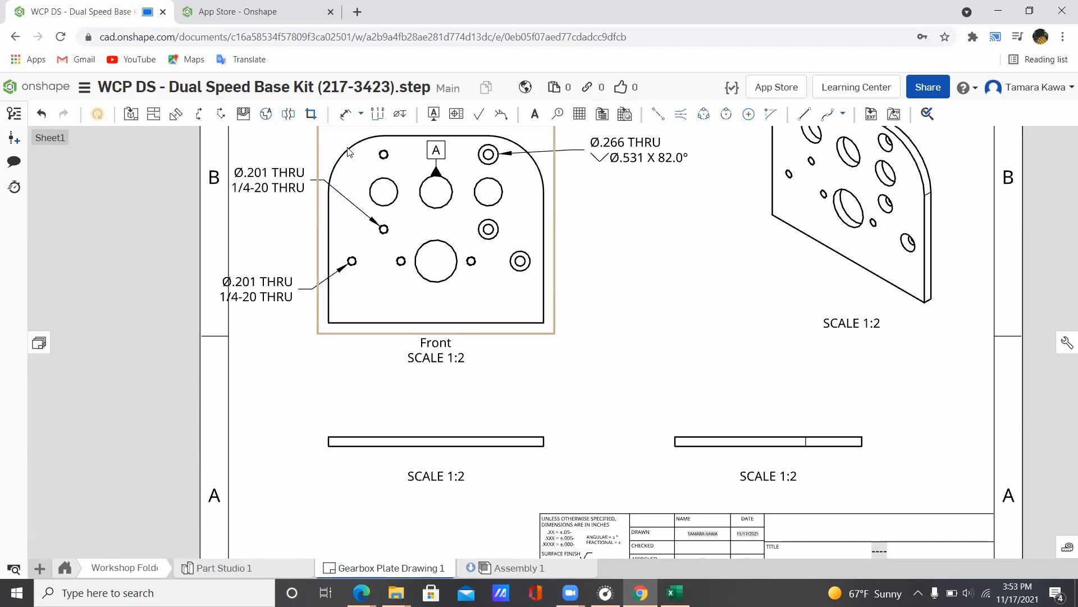
Step: In Part Studio 1, start Sketch 6 on the gearbox plate face with the Circle tool
left_click(194, 570)
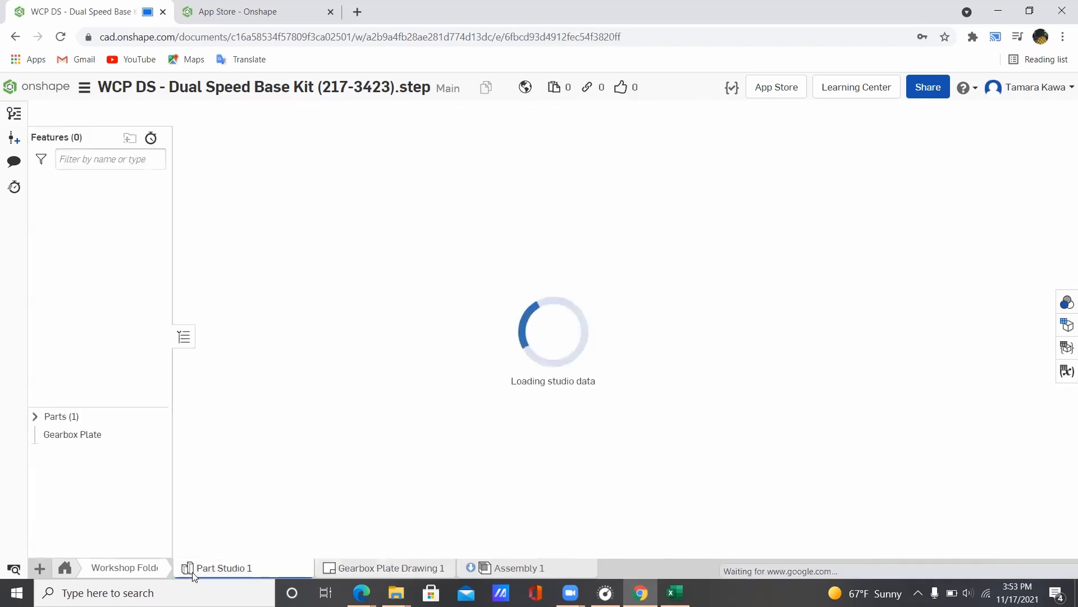
scroll(669, 476, "down", 5)
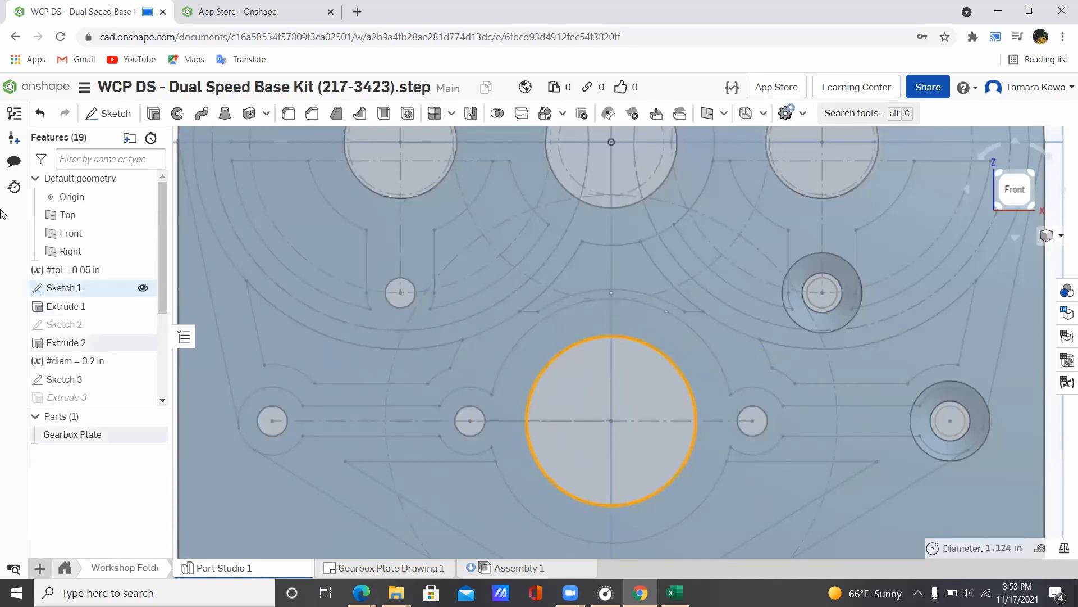
left_click(98, 118)
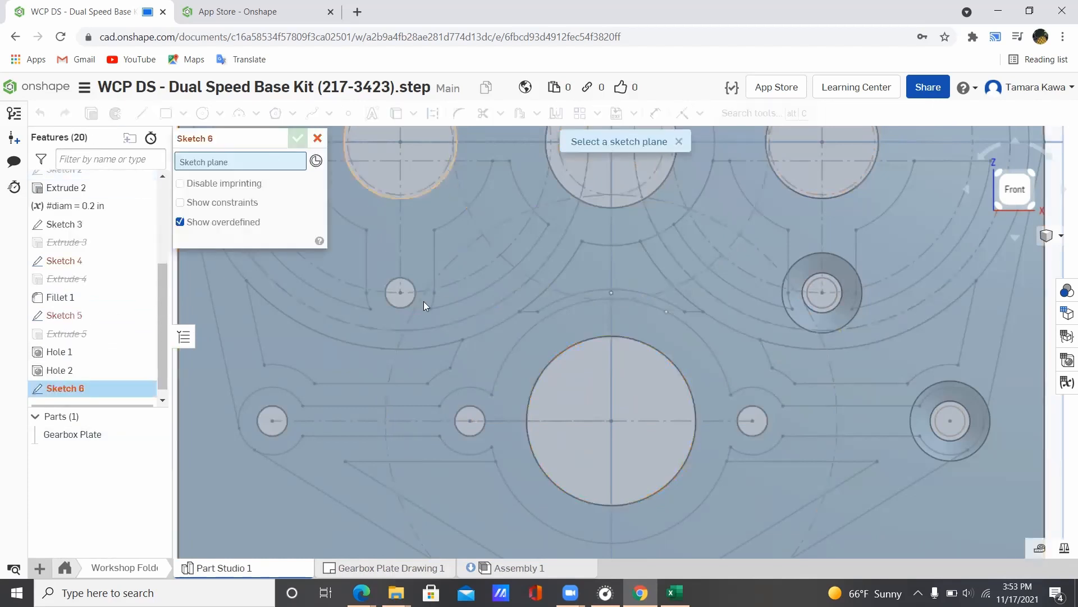
left_click(484, 352)
scroll(494, 331, "down", 3)
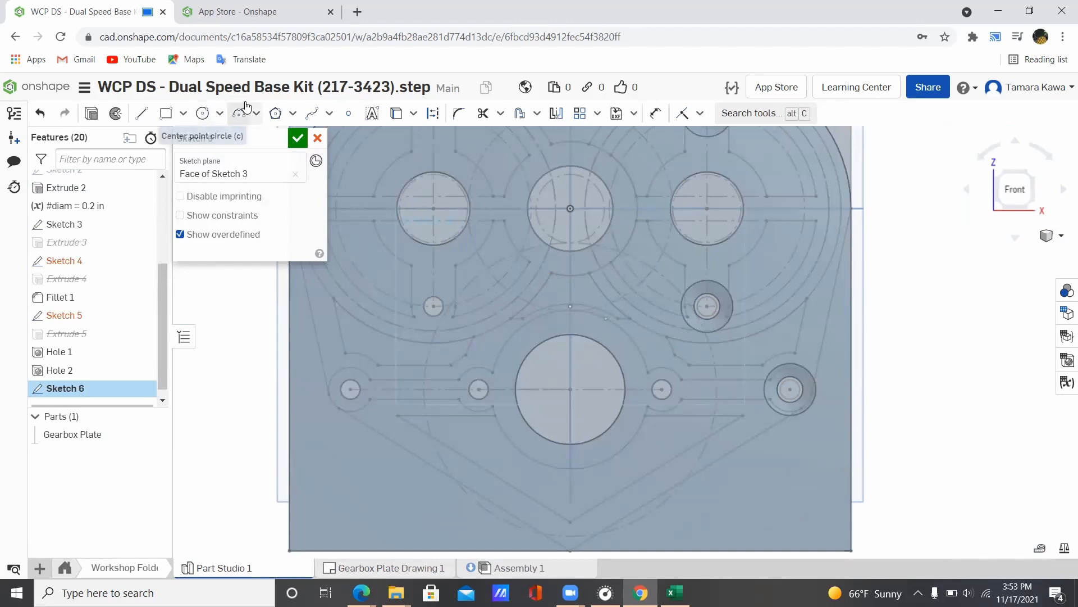
left_click(275, 113)
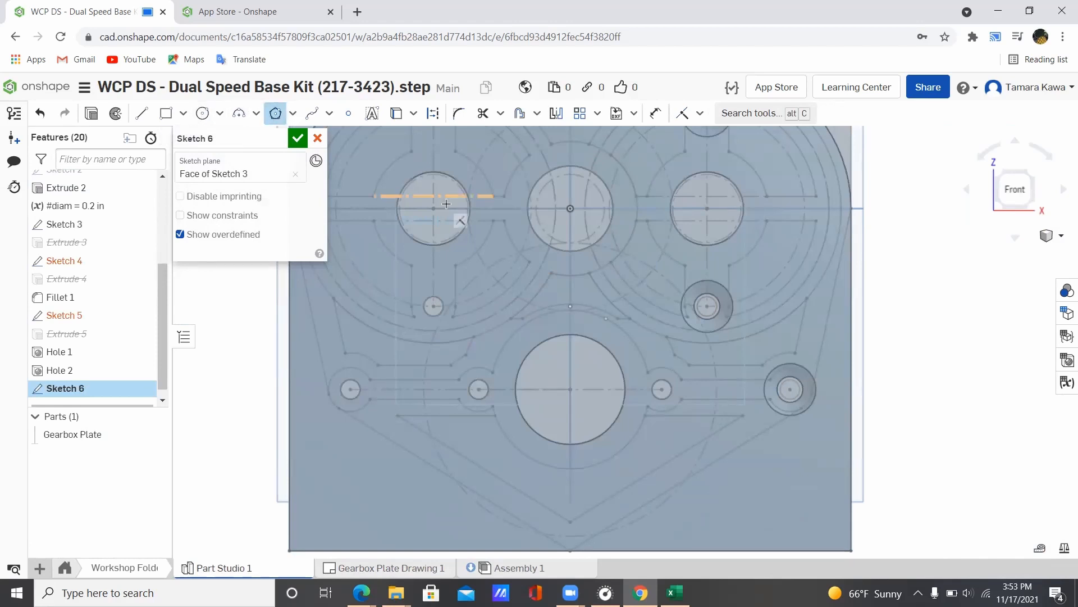
left_click(202, 113)
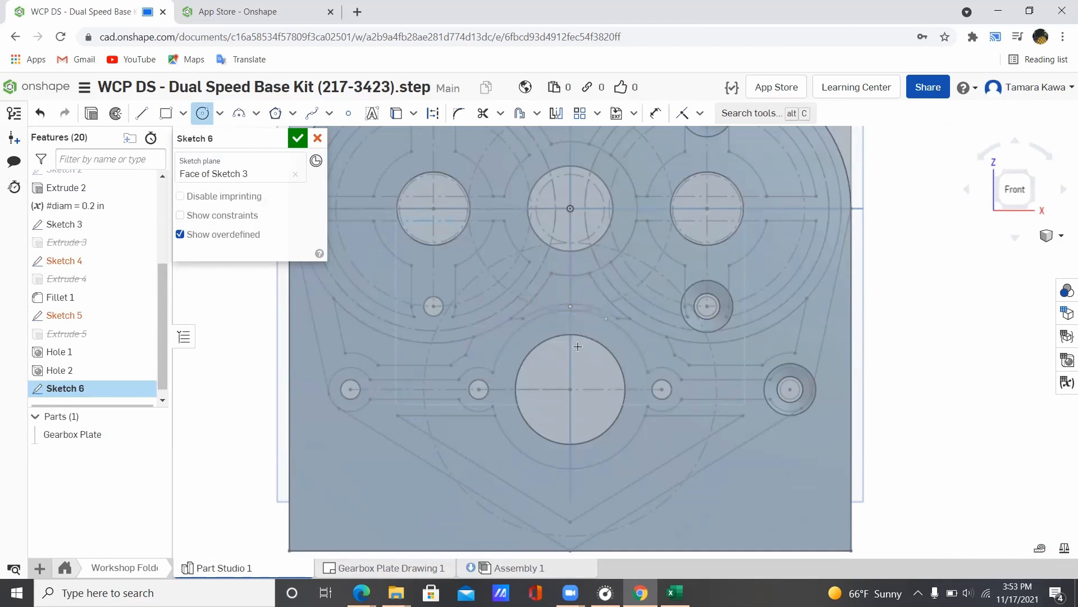
scroll(570, 306, "up", 5)
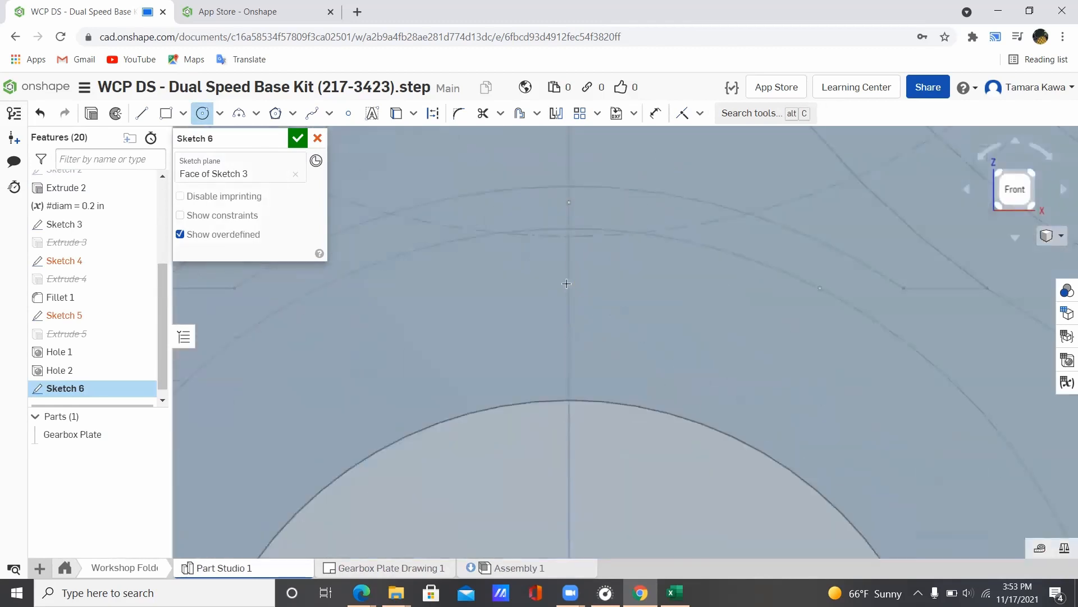
Step: Draw a small circle on the centreline and dimension it to Ø0.2 in
left_click(570, 285)
left_click(610, 247)
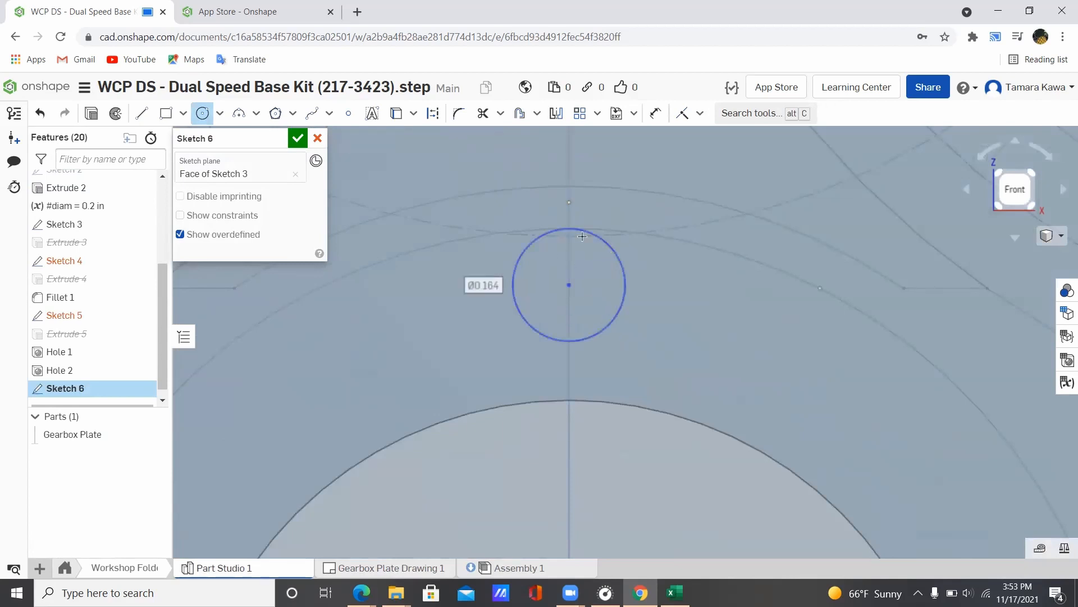
key("Escape")
left_click(656, 113)
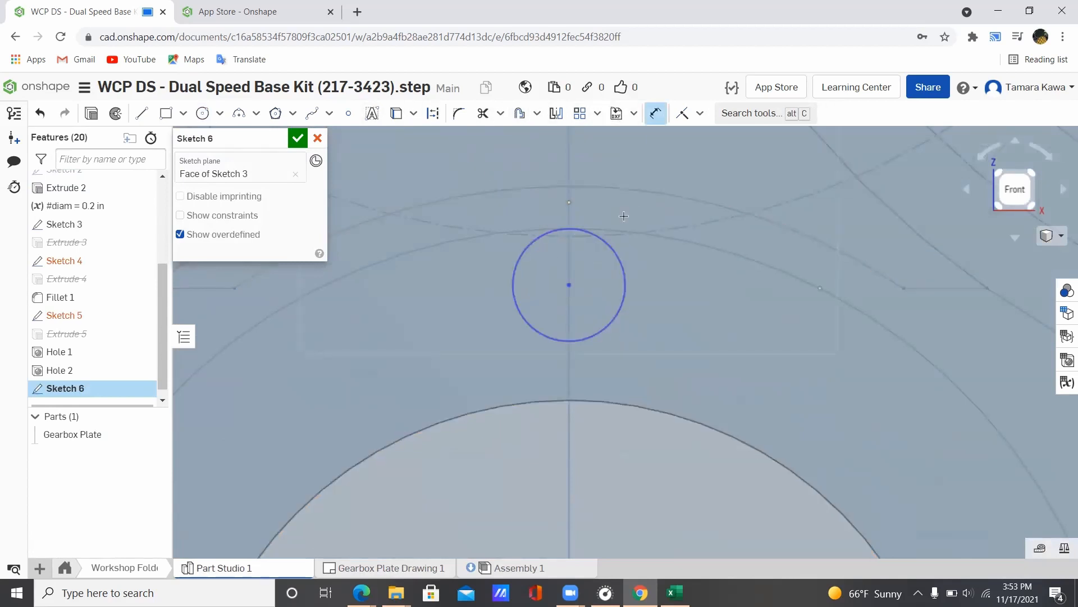
left_click(578, 230)
left_click(650, 163)
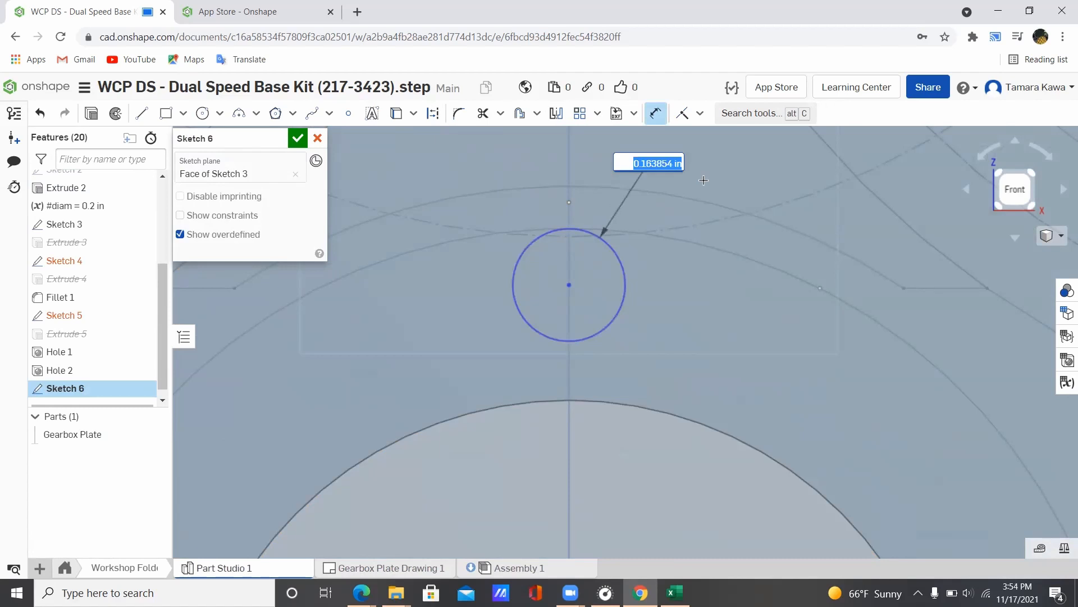
type("0.2")
key("Return")
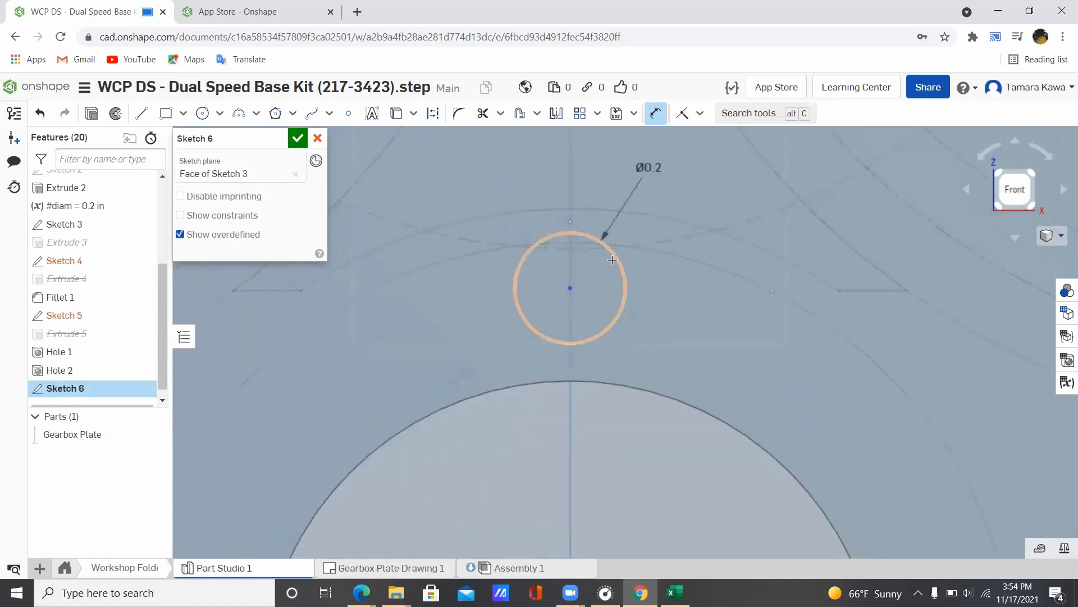
Step: Dimension the circle's centre 0.6 in above the large hole's centre
scroll(602, 269, "down", 5)
scroll(602, 268, "up", 1)
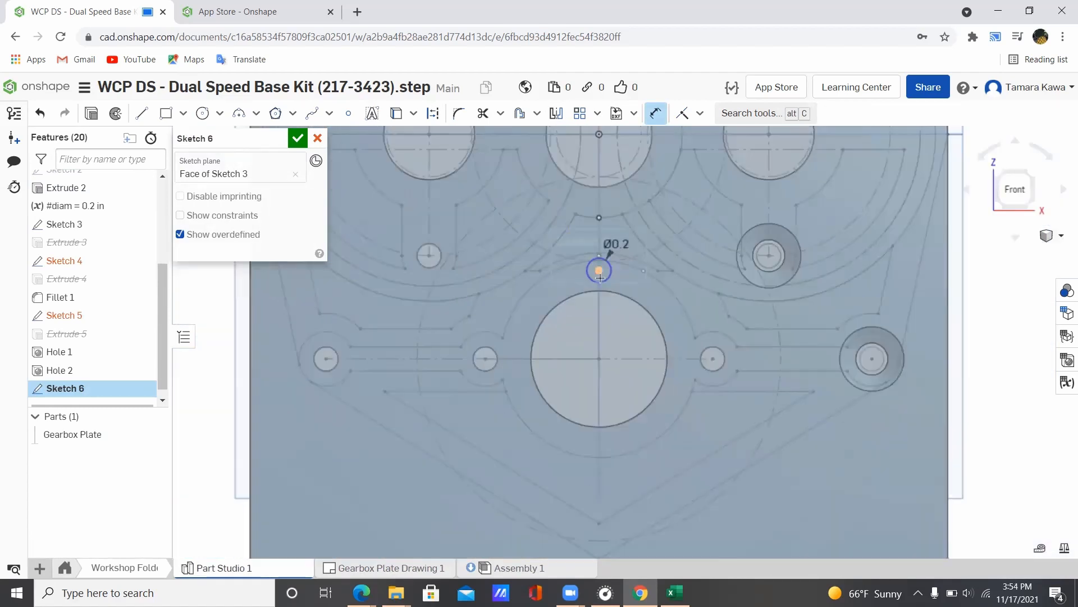
left_click(598, 359)
left_click(506, 296)
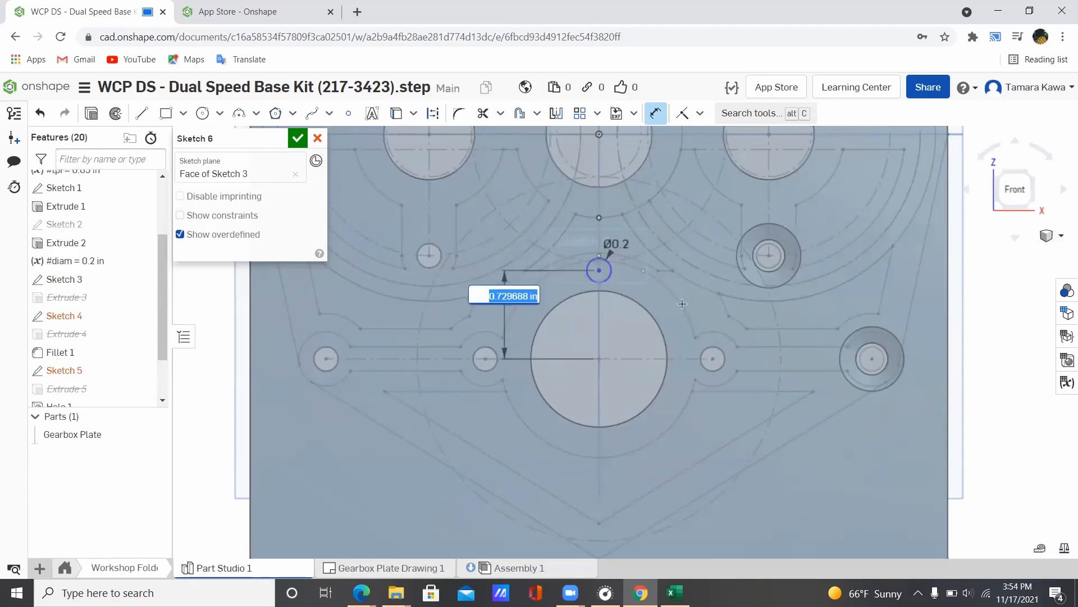
type("0.6")
key("Return")
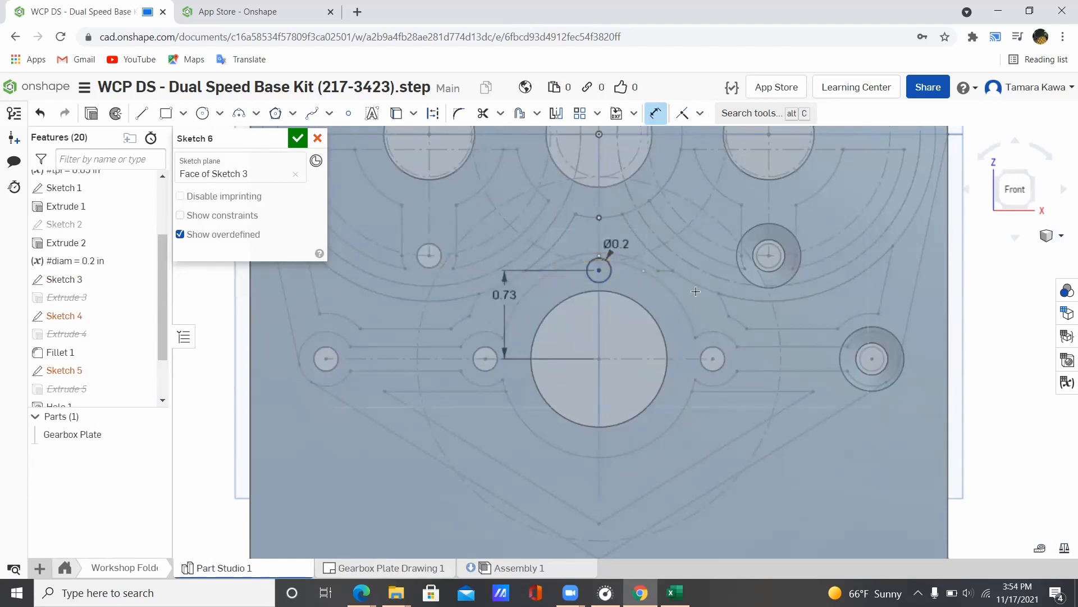
double_click(487, 308)
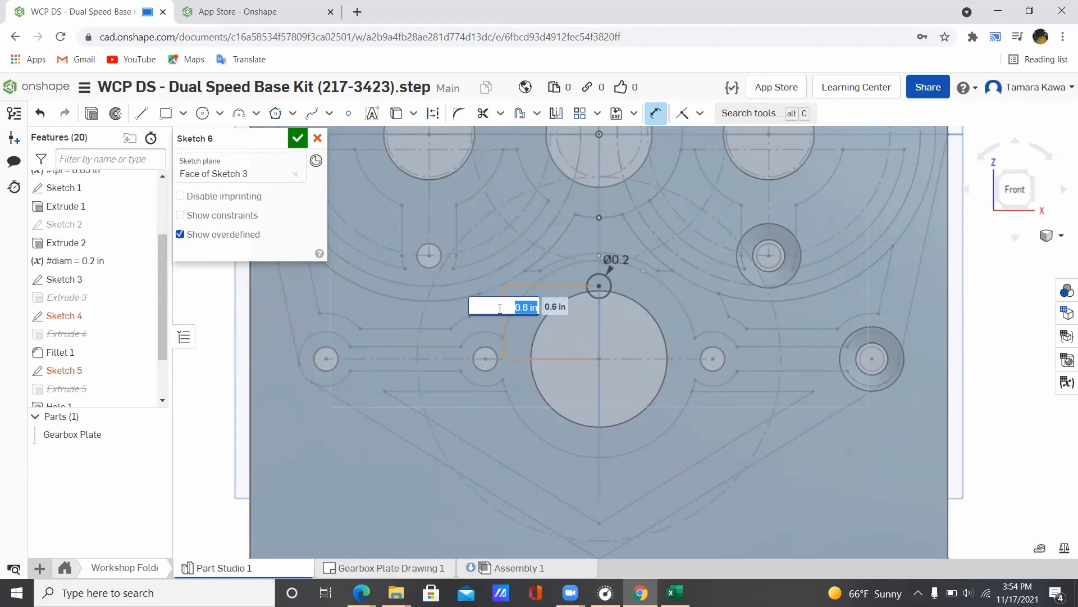
type("0.5")
key("Return")
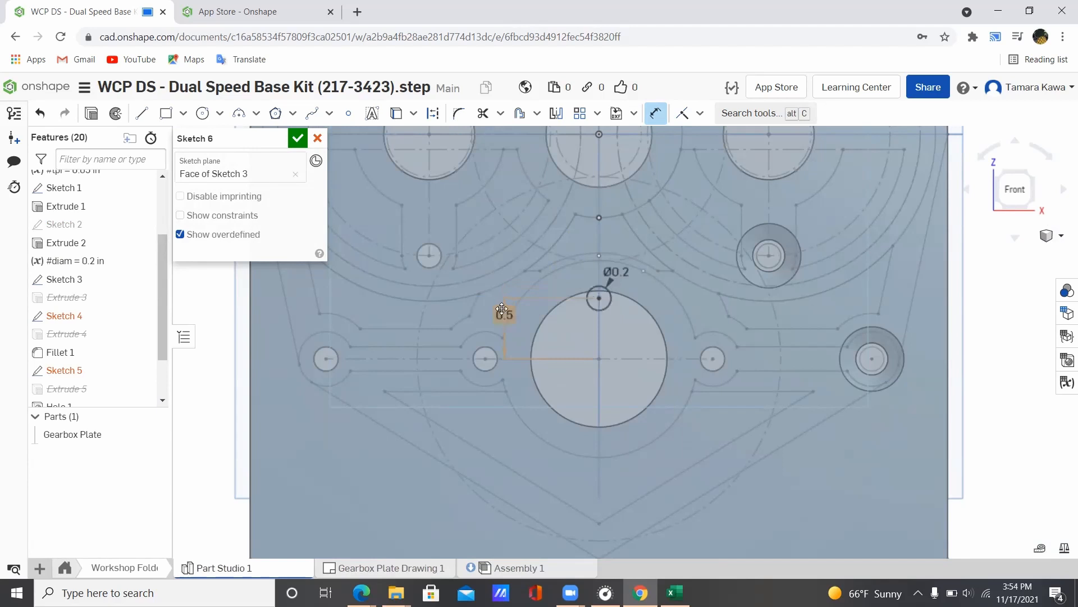
double_click(503, 313)
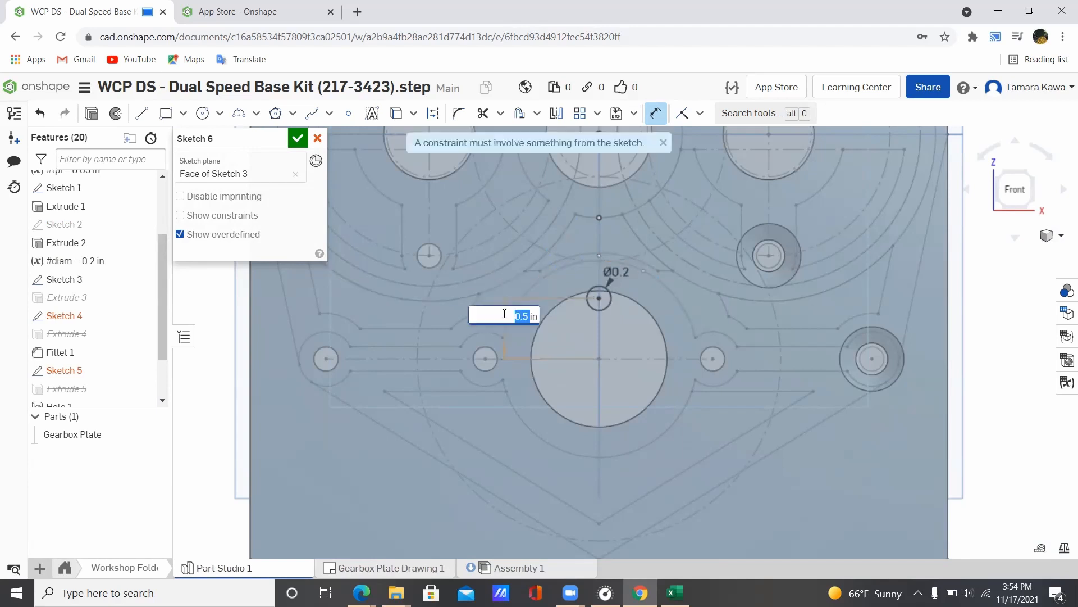
type("0.6")
key("Return")
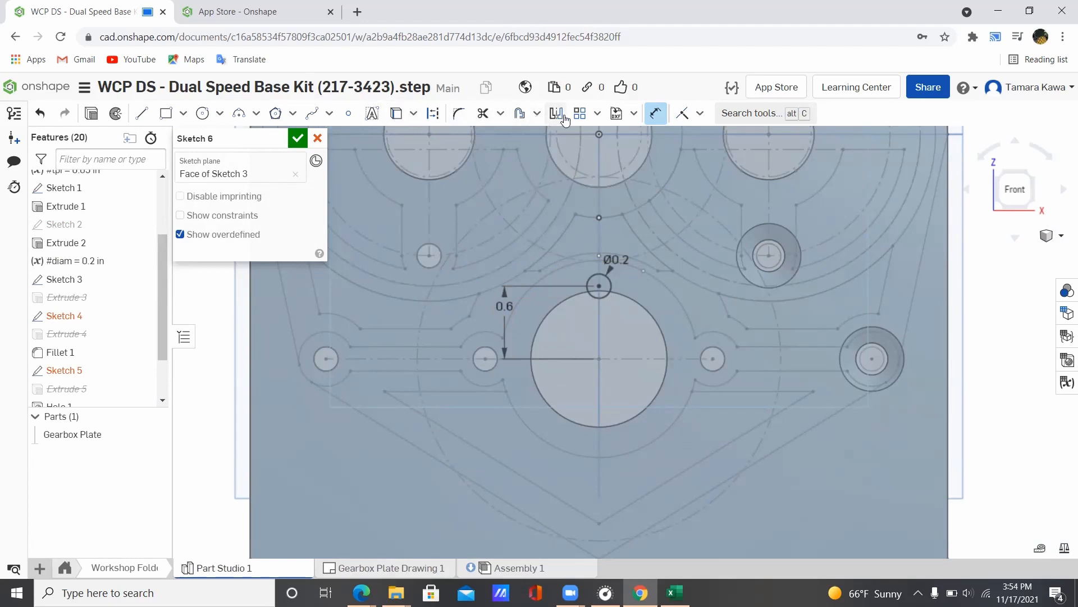
left_click(598, 115)
Step: Try a 5x circular pattern, then undo it and set the circle's spacing to 0.75 in
left_click(602, 162)
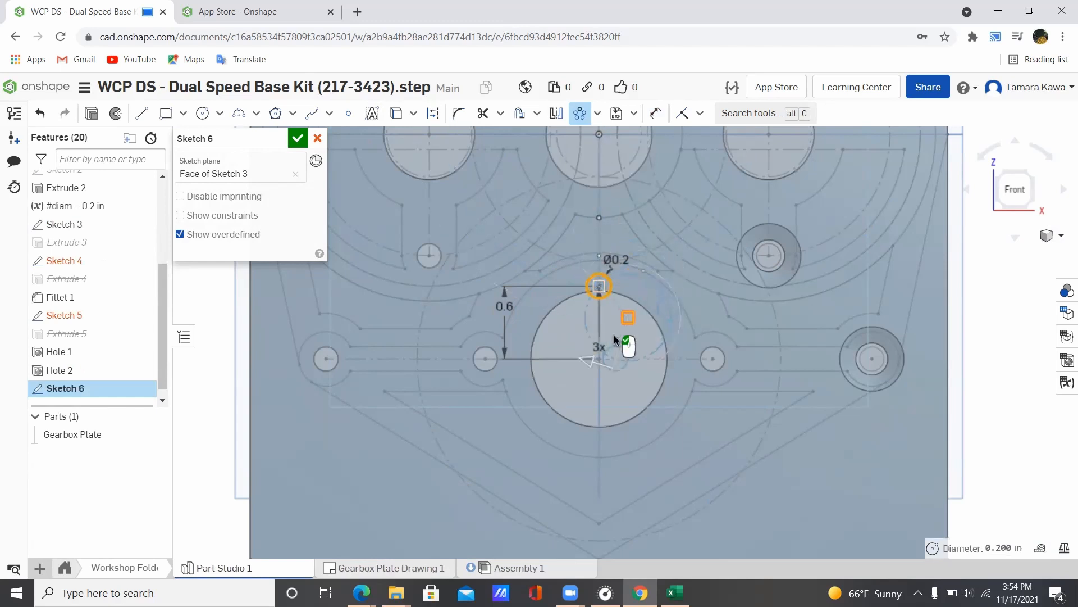
left_click(597, 357)
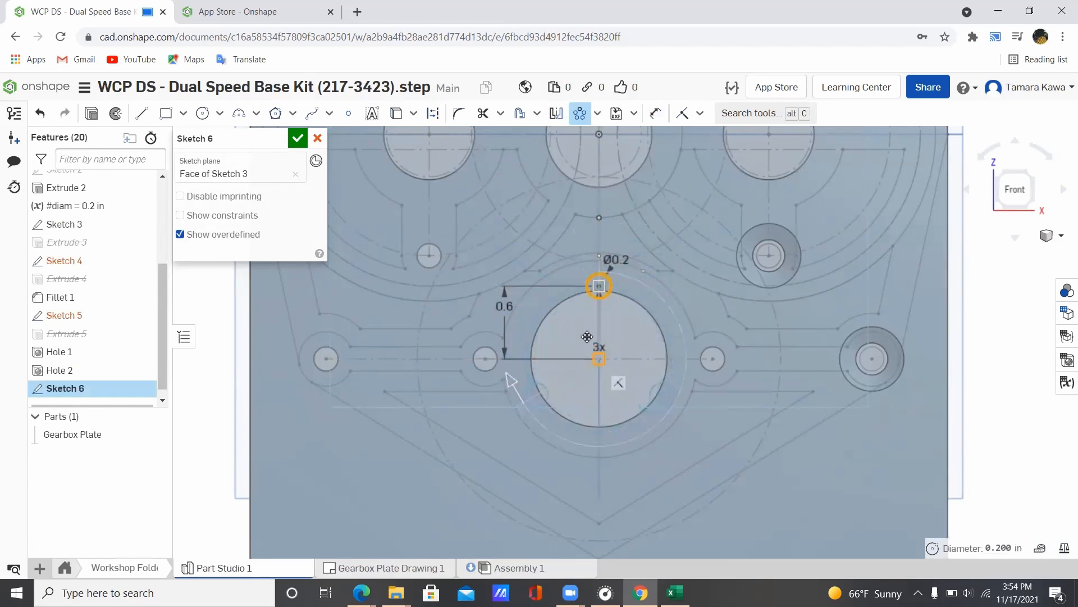
double_click(594, 344)
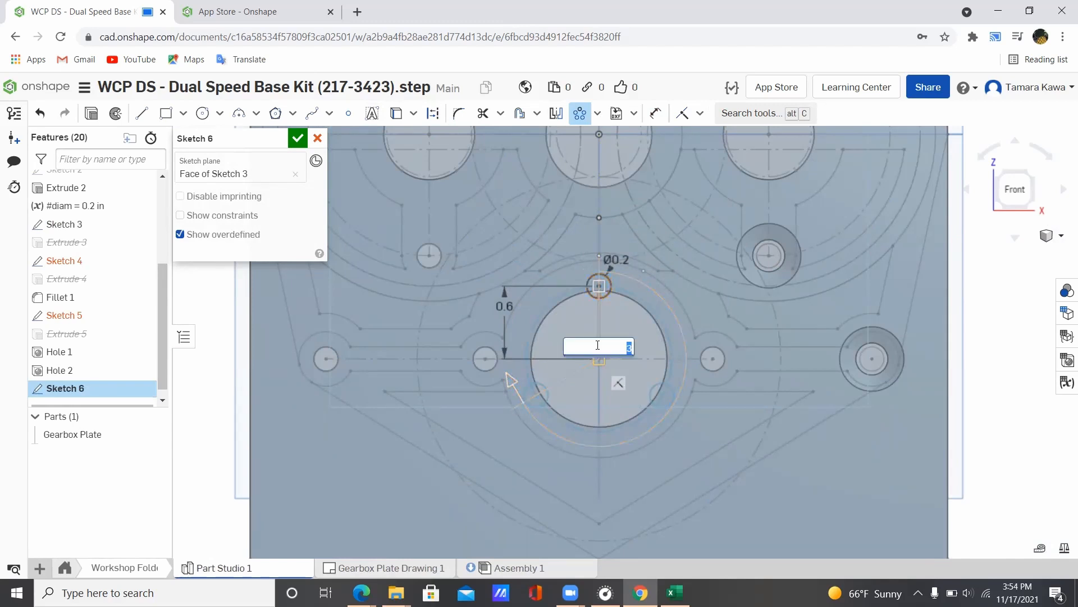
type("5")
key("Return")
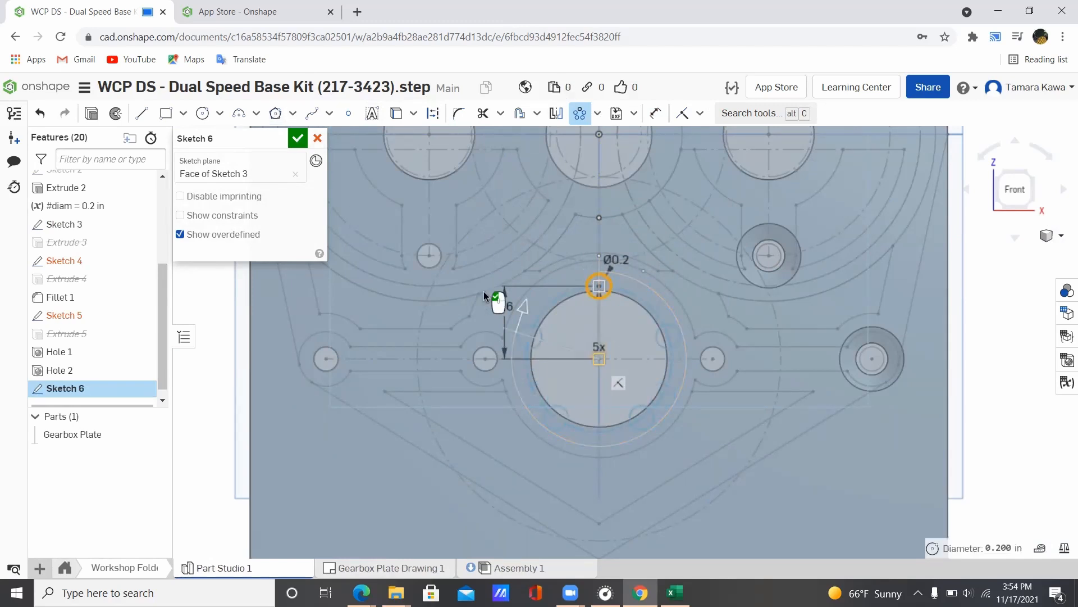
double_click(505, 307)
key("BackSpace")
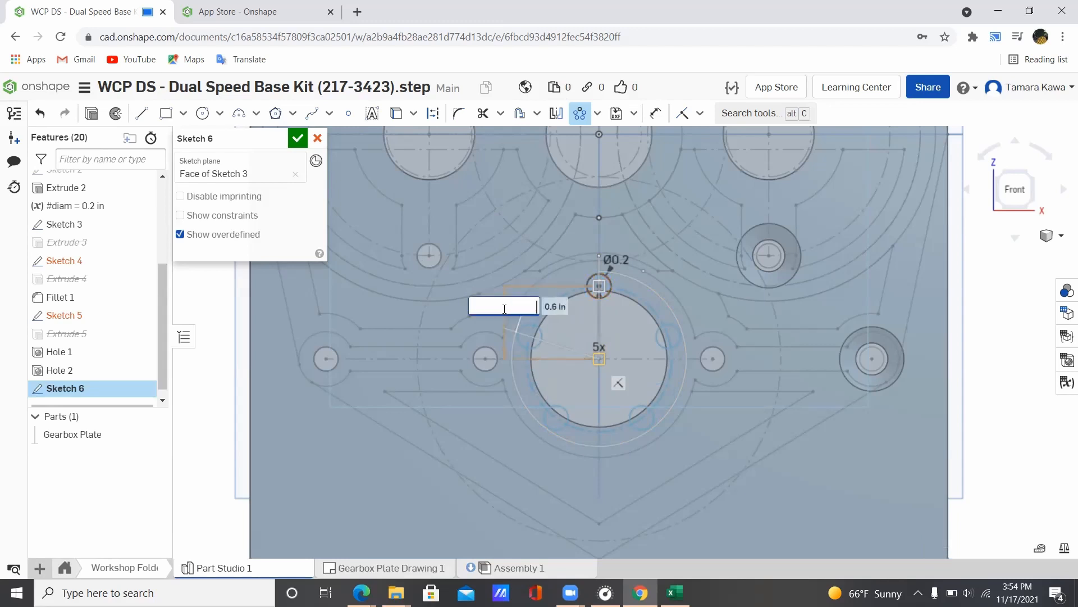
type(".625")
key("Return")
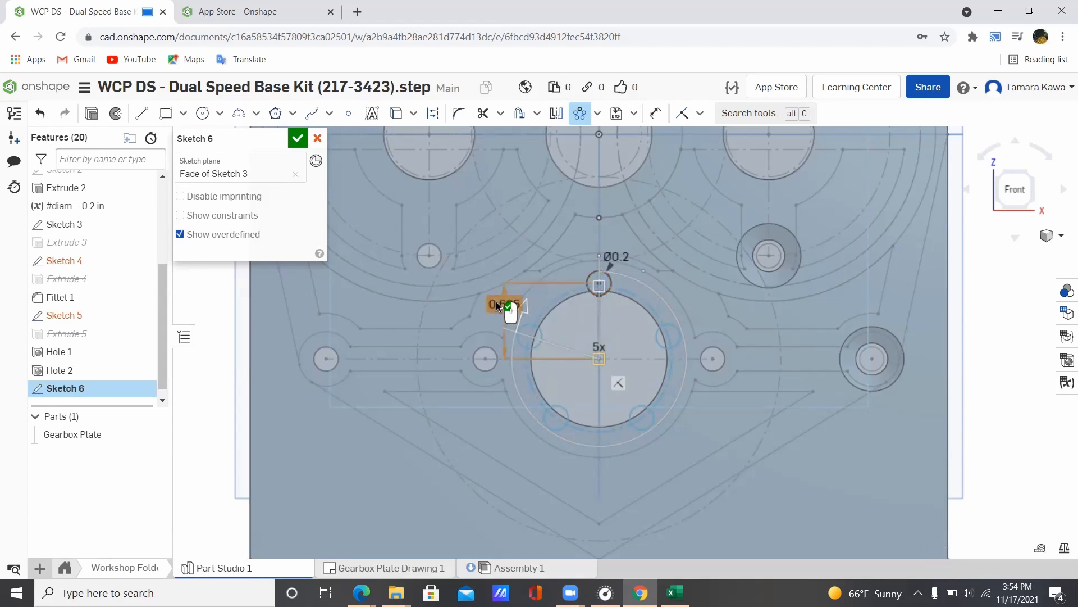
double_click(507, 305)
type("0.7")
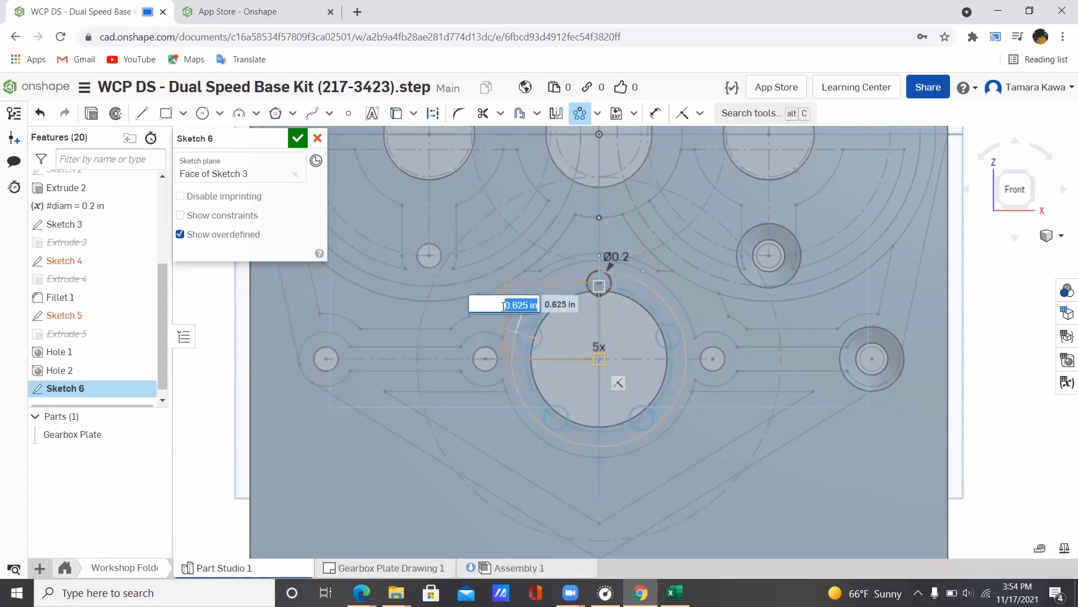
key("Return")
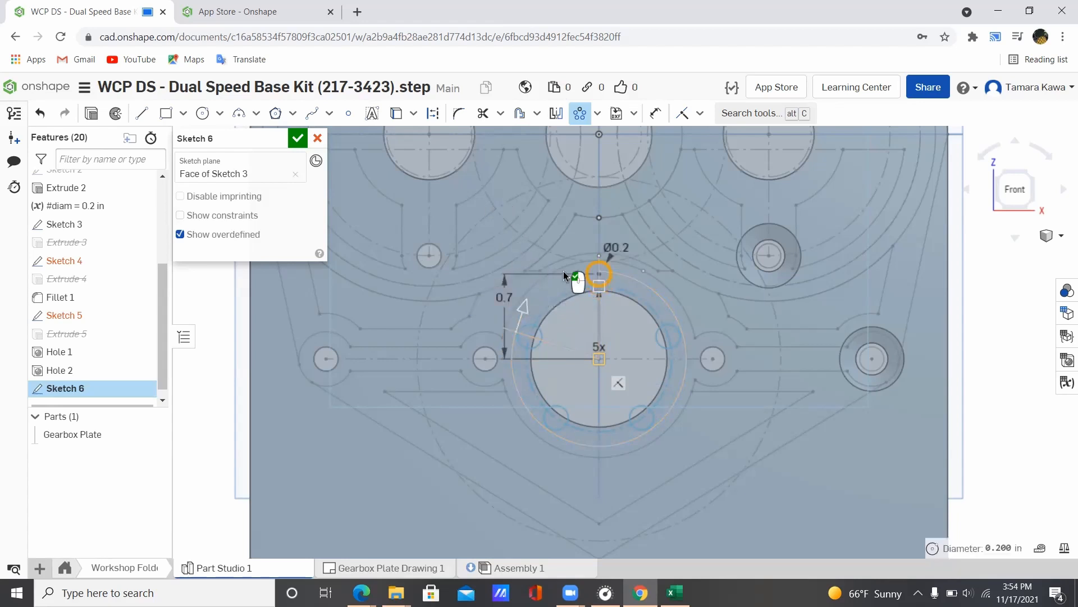
scroll(549, 343, "up", 2)
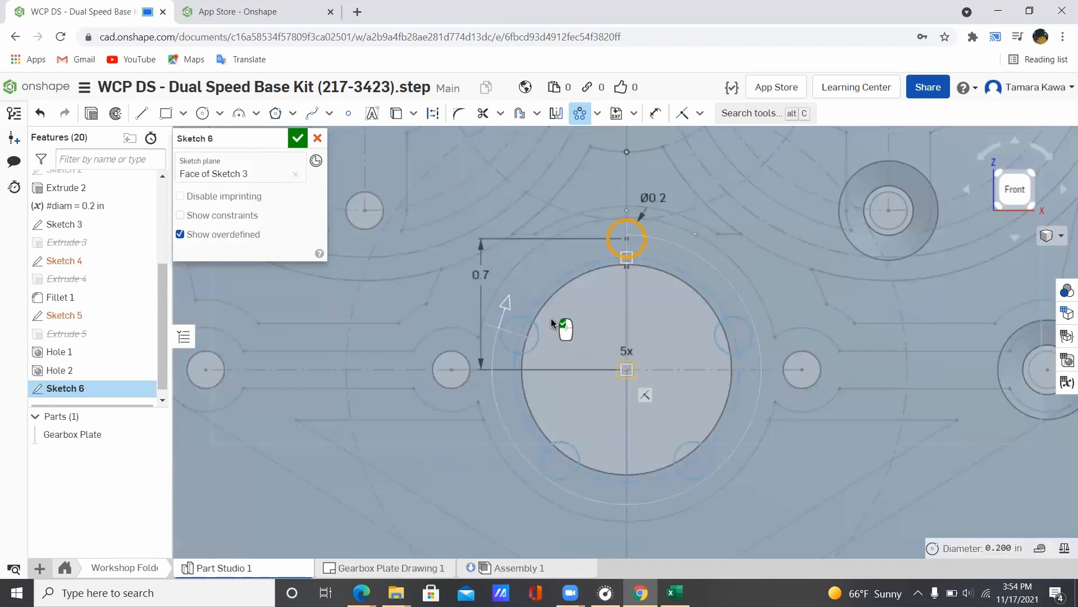
key("ctrl+z")
key("ctrl+z")
key("ctrl+z")
double_click(479, 289)
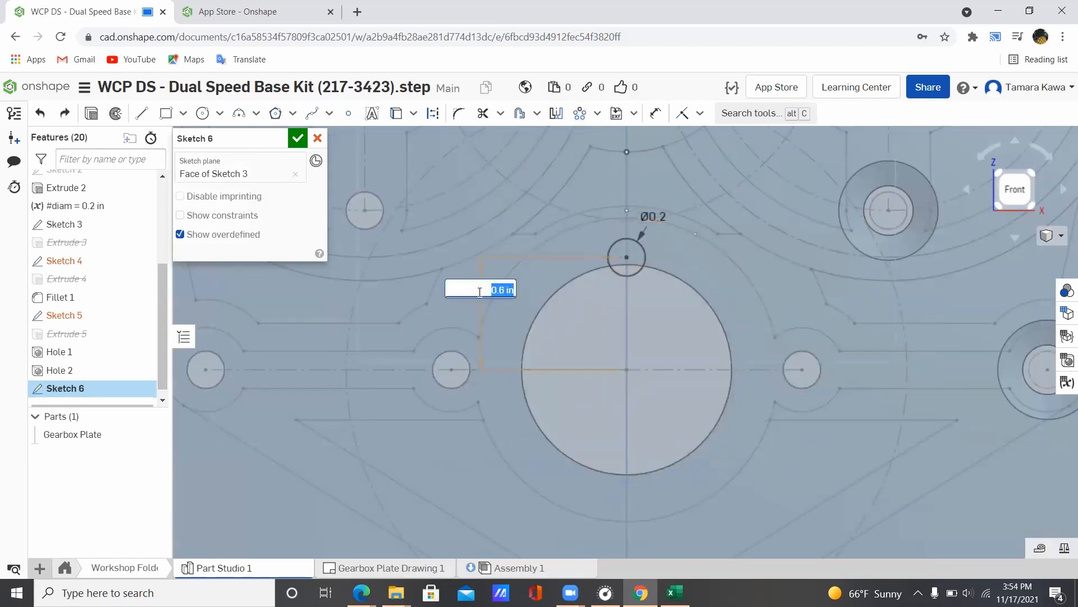
type("0.75")
key("Return")
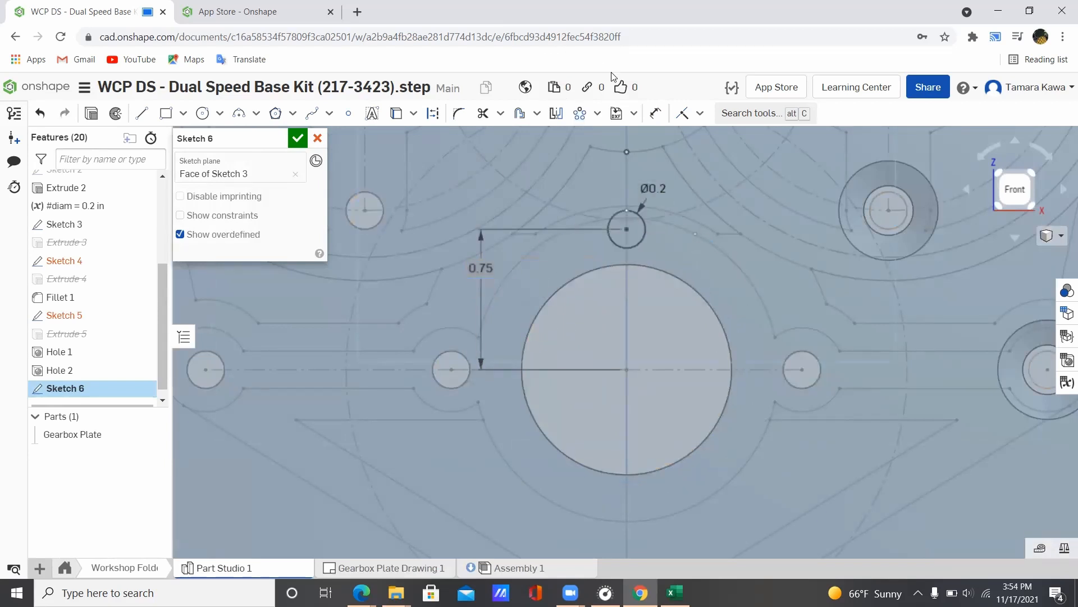
Step: Pattern the Ø0.2 circle 5x around the large hole's centre and finish Sketch 6
left_click(580, 113)
left_click(630, 220)
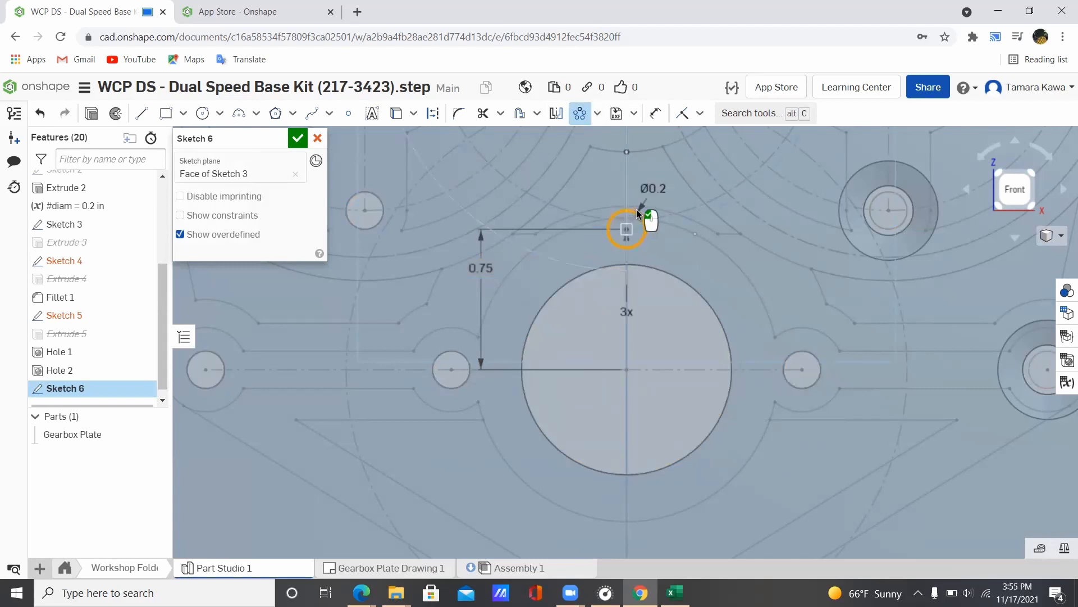
scroll(636, 207, "down", 5)
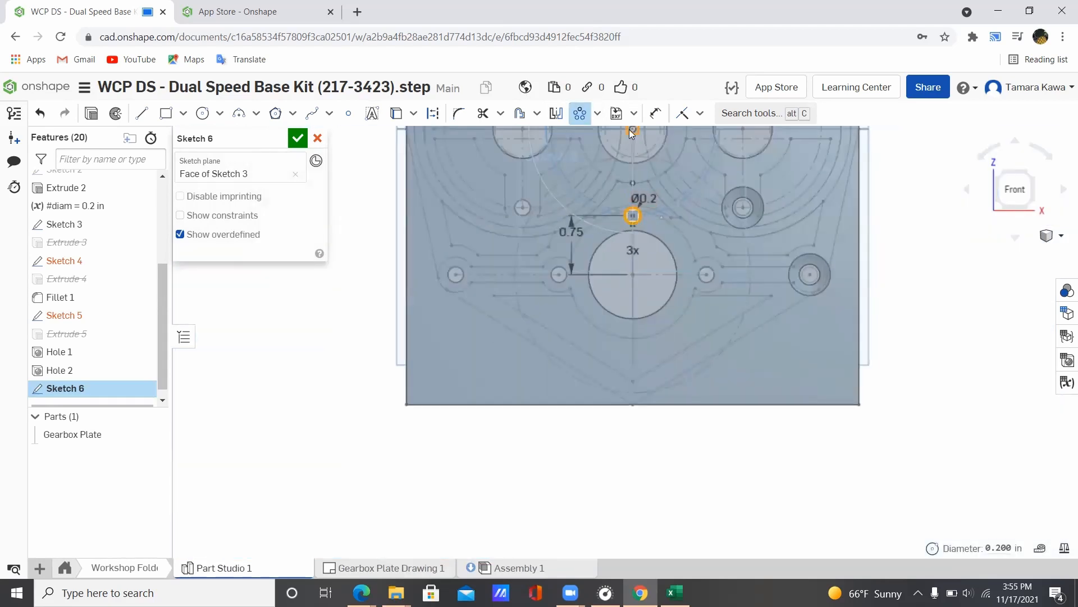
left_click_drag(630, 132, 633, 275)
scroll(644, 289, "up", 4)
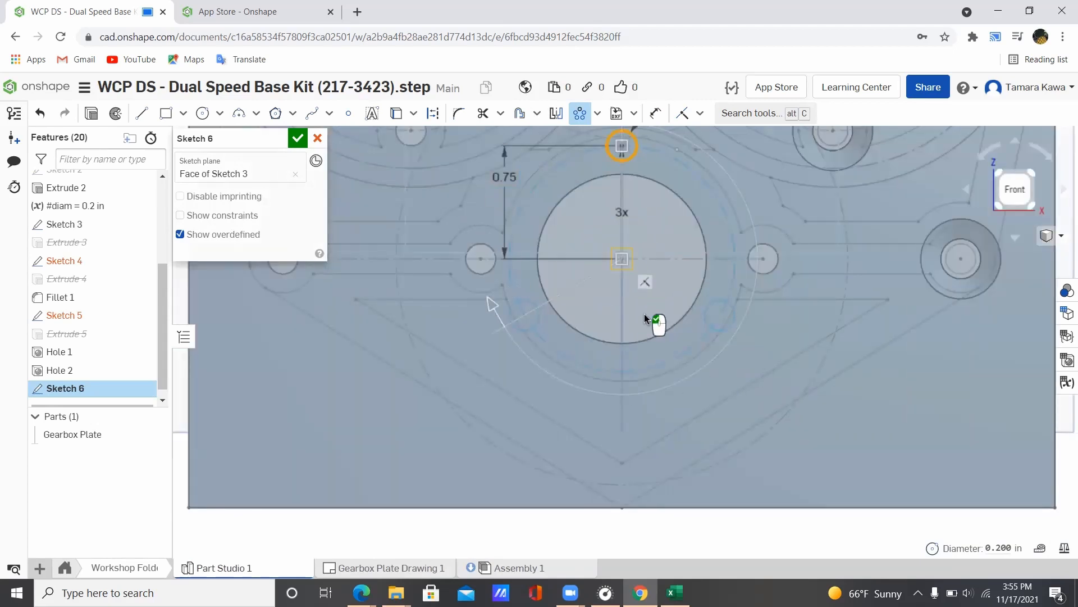
left_click(622, 213)
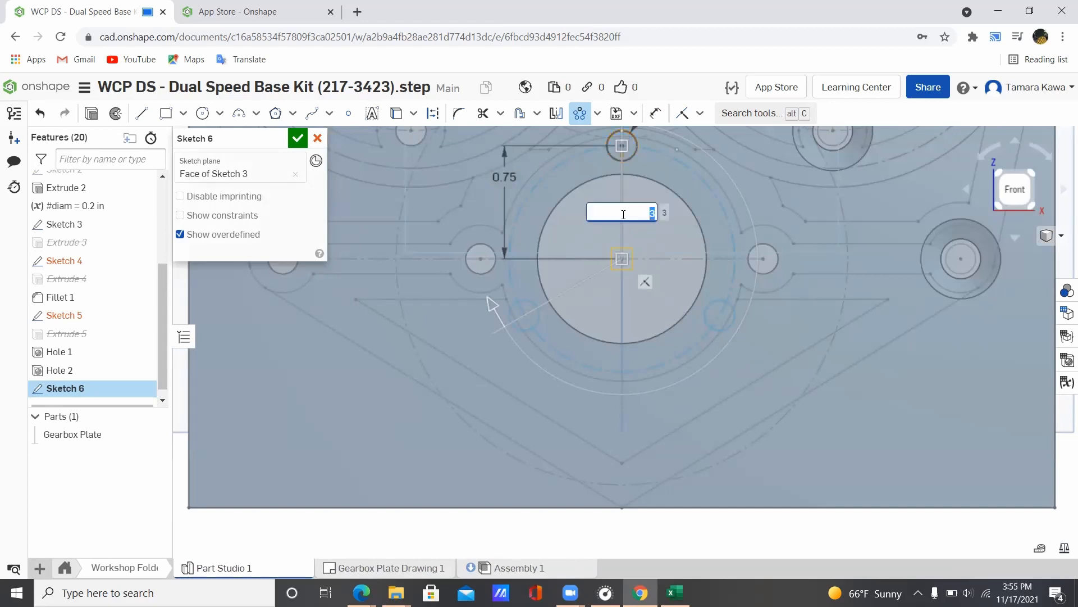
type("5")
key("Return")
scroll(618, 196, "up", 2)
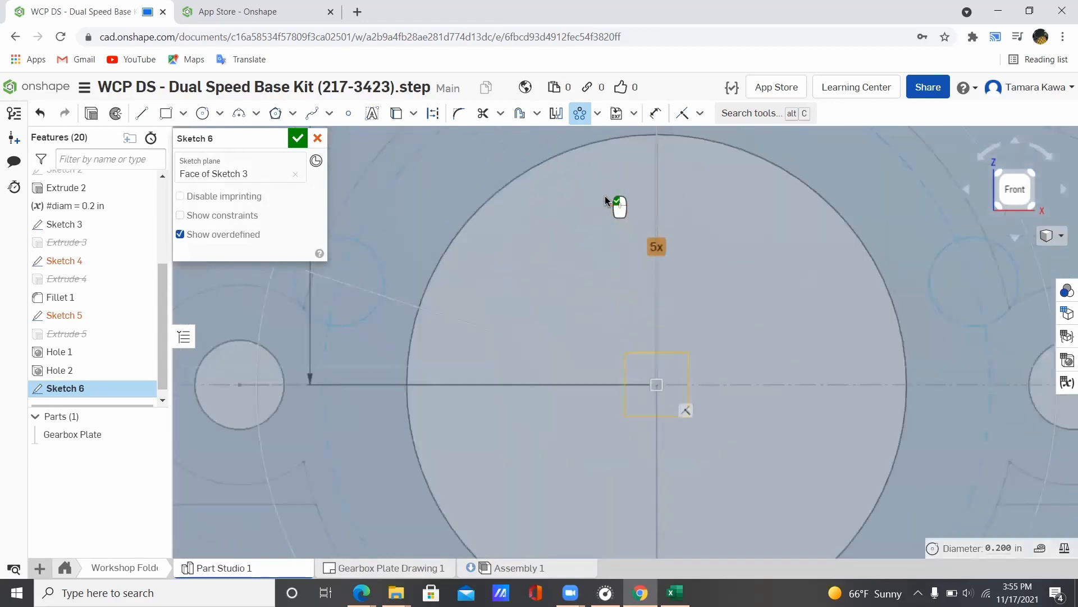
scroll(604, 195, "down", 5)
mouse_move(587, 145)
middle_mouse_down()
mouse_move(618, 241)
mouse_move(642, 238)
middle_mouse_up()
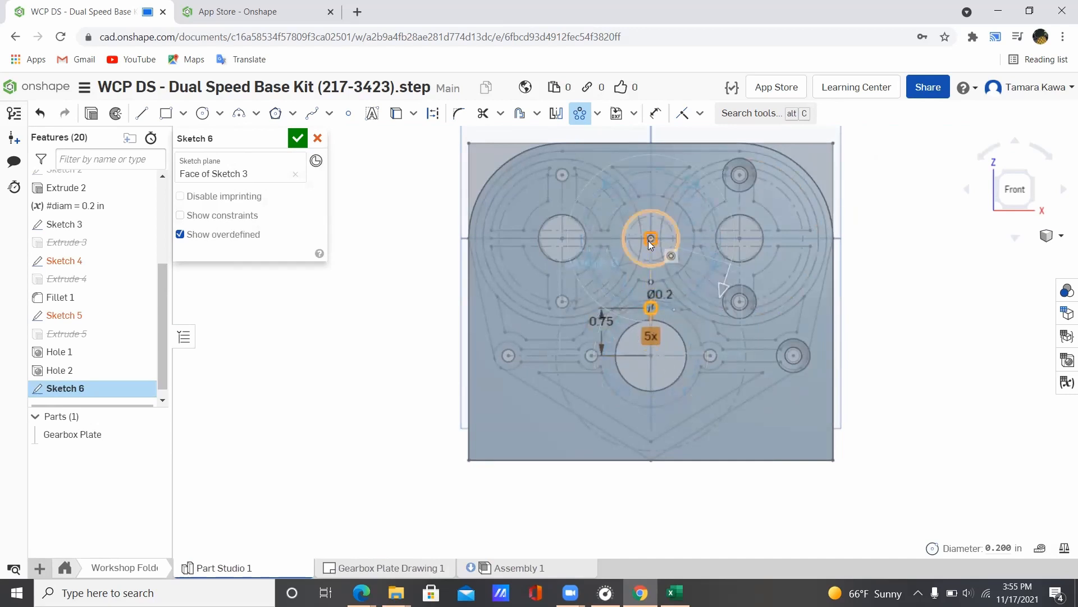
left_click_drag(648, 240, 650, 363)
scroll(642, 337, "up", 5)
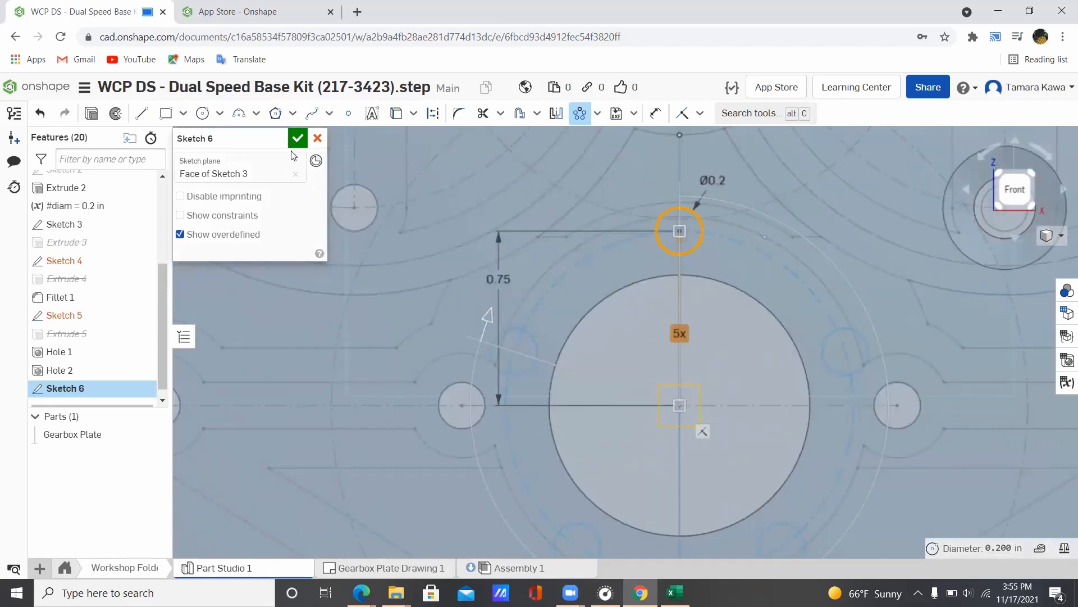
left_click(298, 138)
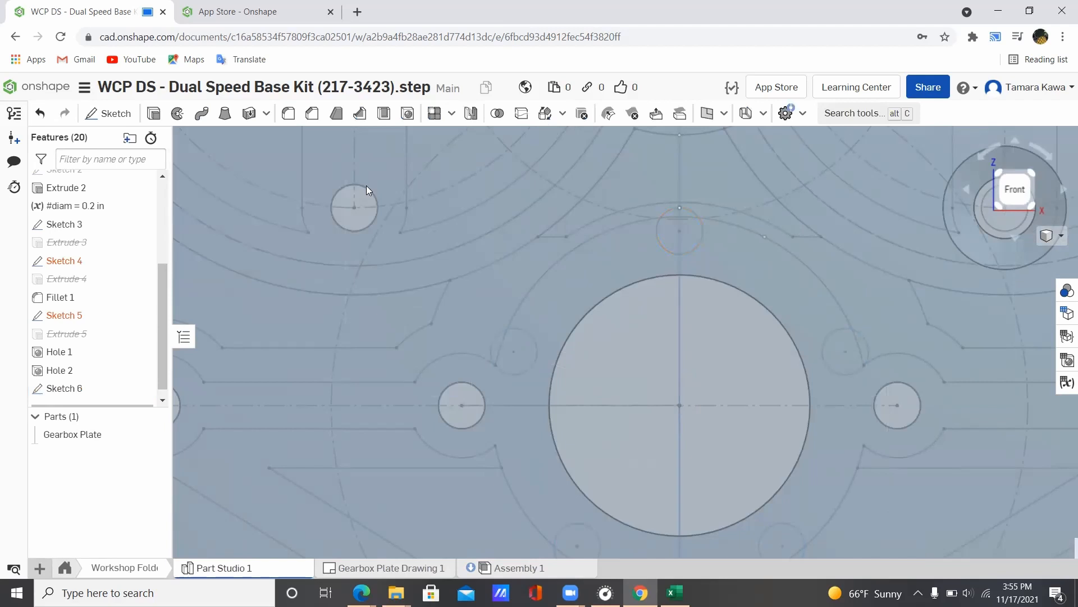
Step: Cut Sketch 6's circles through all of the plate, then return to the Gearbox Plate Drawing
left_click(154, 114)
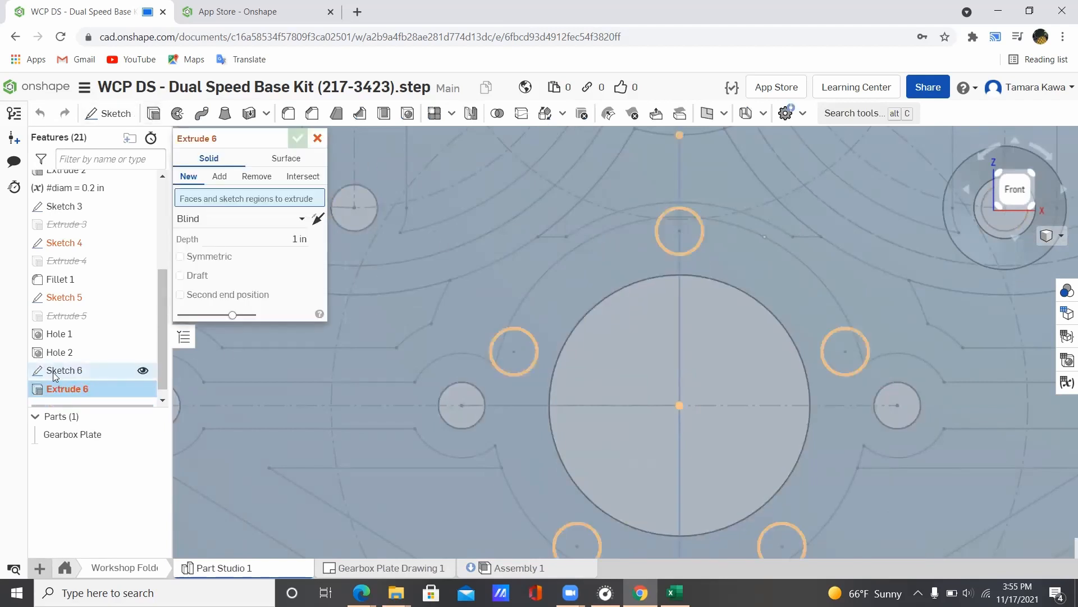
left_click(59, 373)
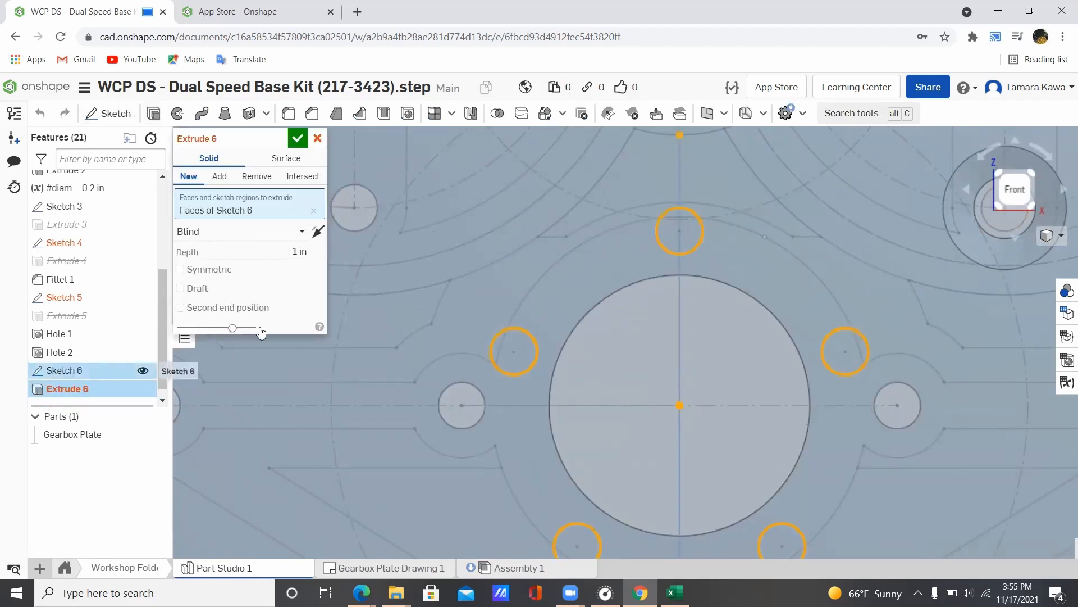
left_click(248, 177)
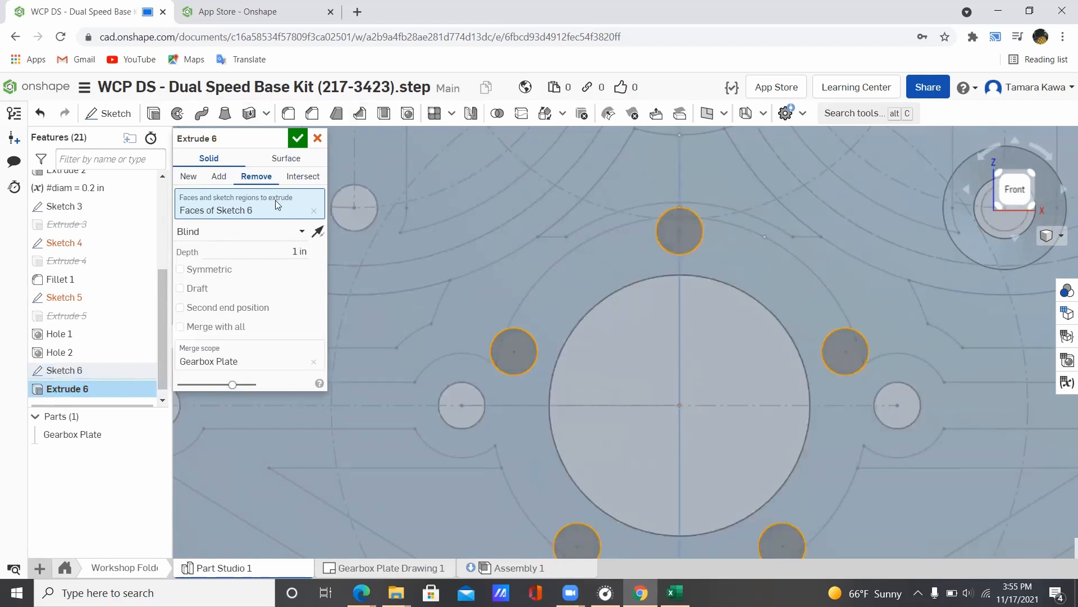
left_click(273, 231)
left_click(204, 345)
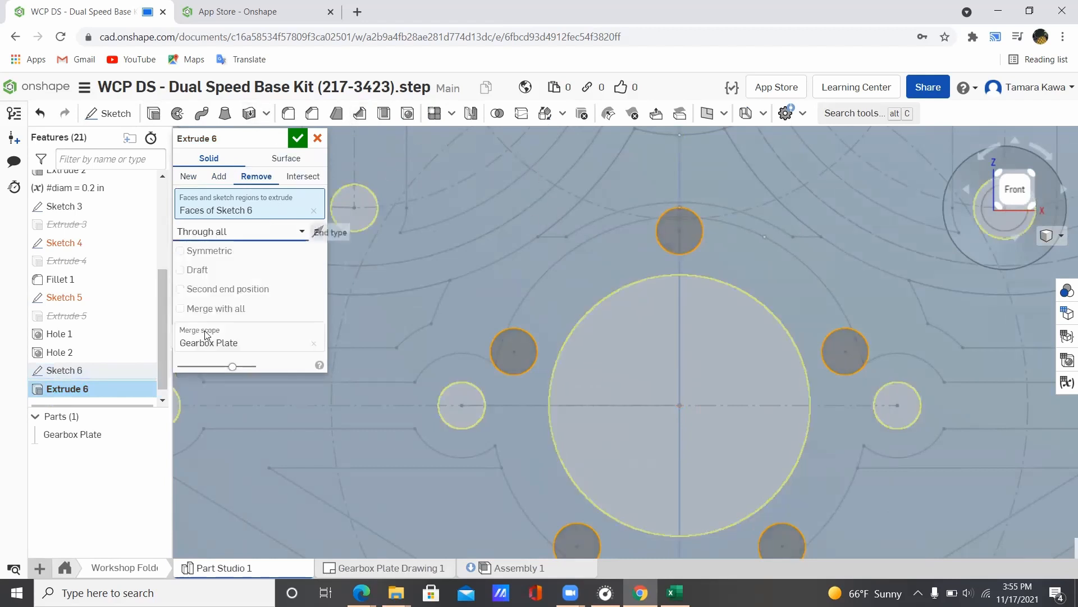
left_click(298, 138)
scroll(624, 187, "down", 5)
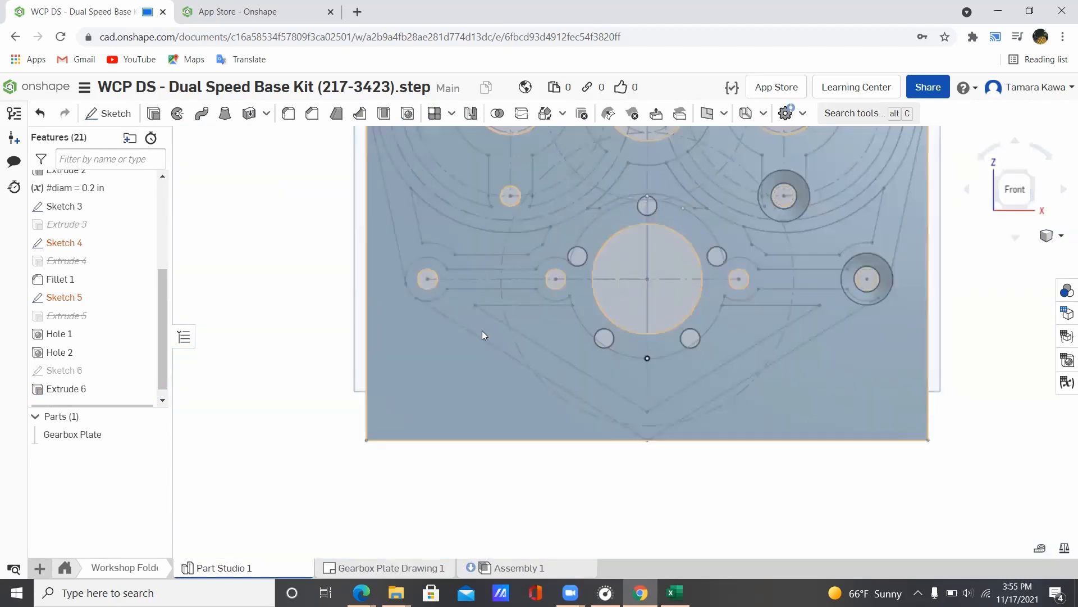
left_click(393, 568)
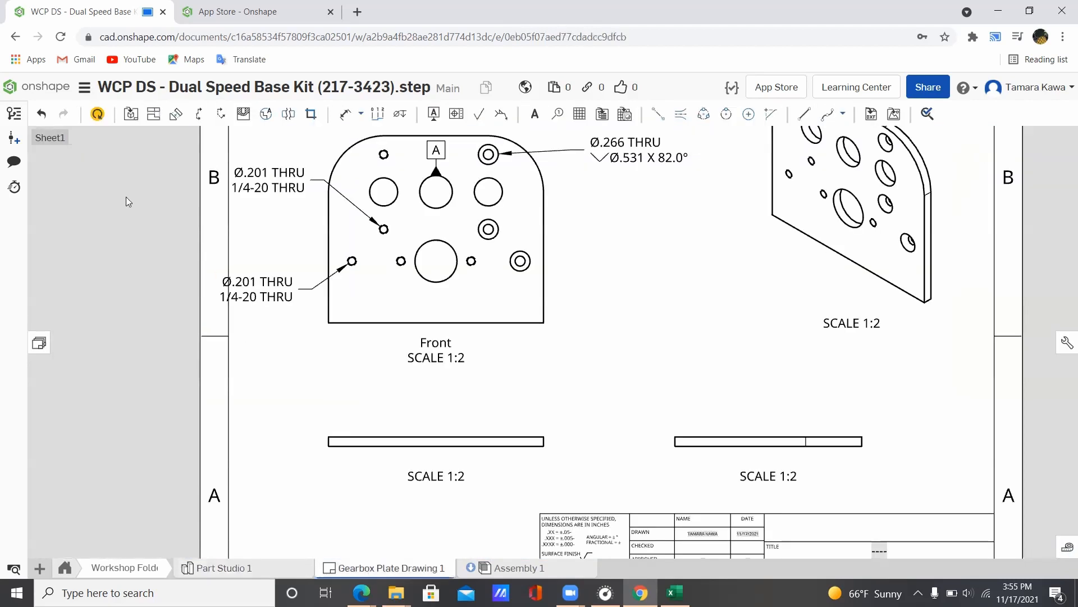
Step: Update Gearbox Plate Drawing 1 from the workspace so the five new holes appear
left_click(98, 115)
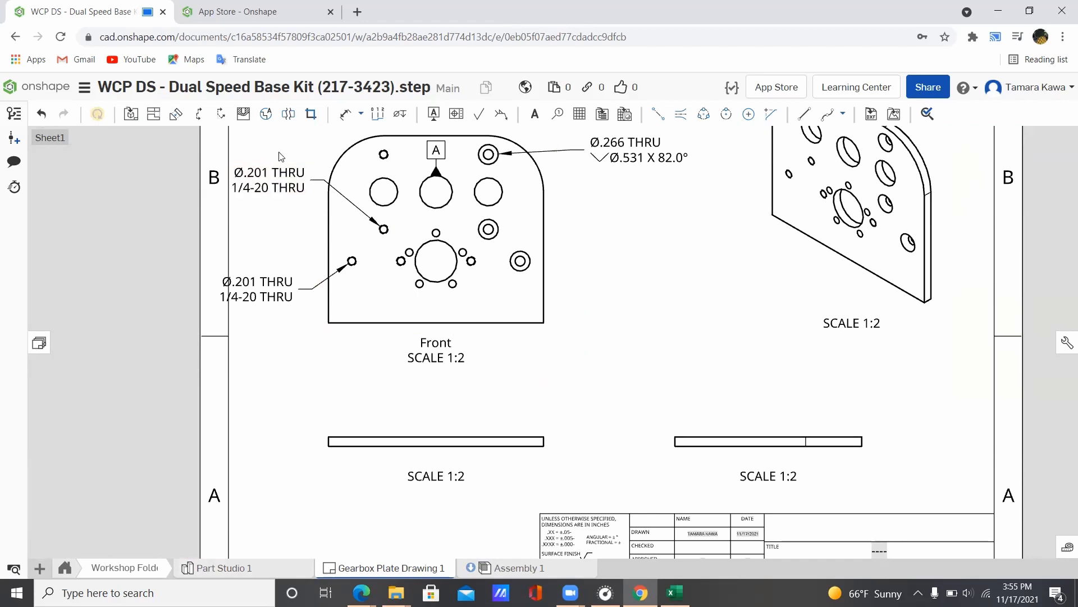
scroll(415, 233, "up", 5)
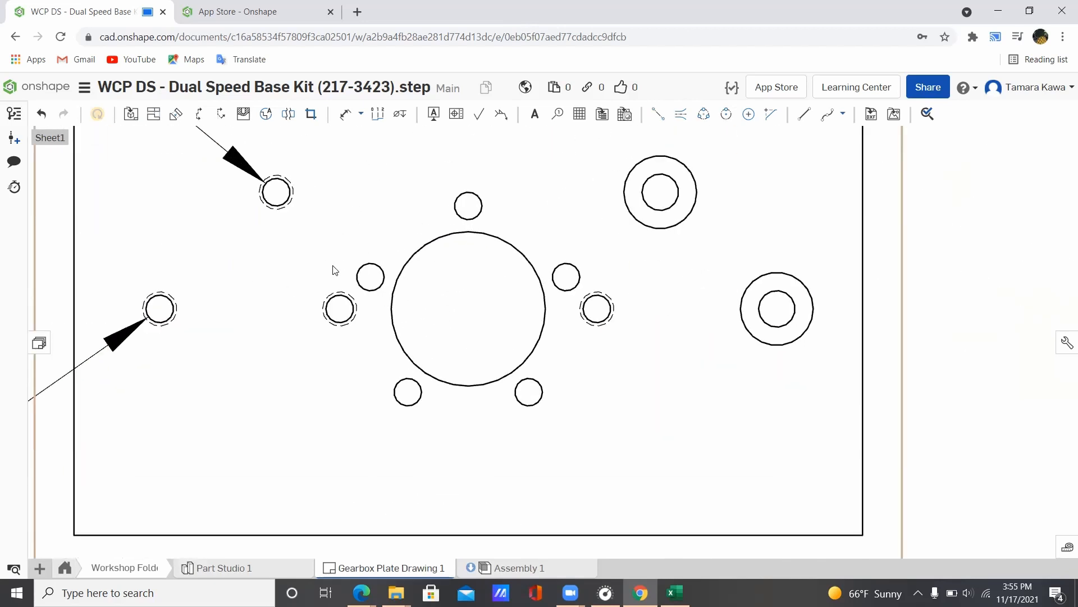
scroll(335, 270, "down", 1)
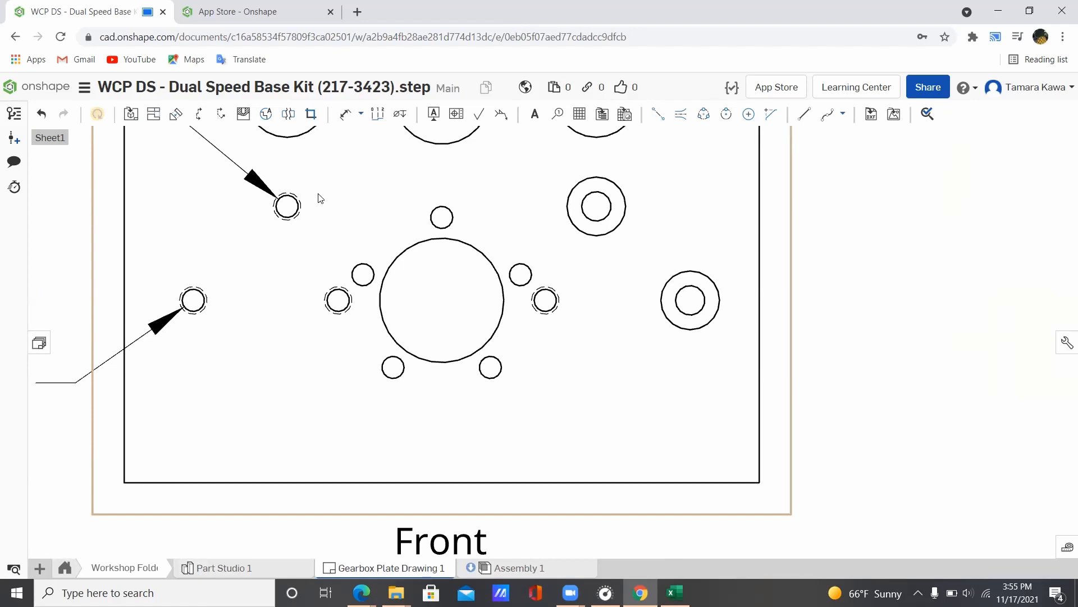
Step: Draw a detail circle centred on the large hole, enclosing its five small holes
left_click(266, 114)
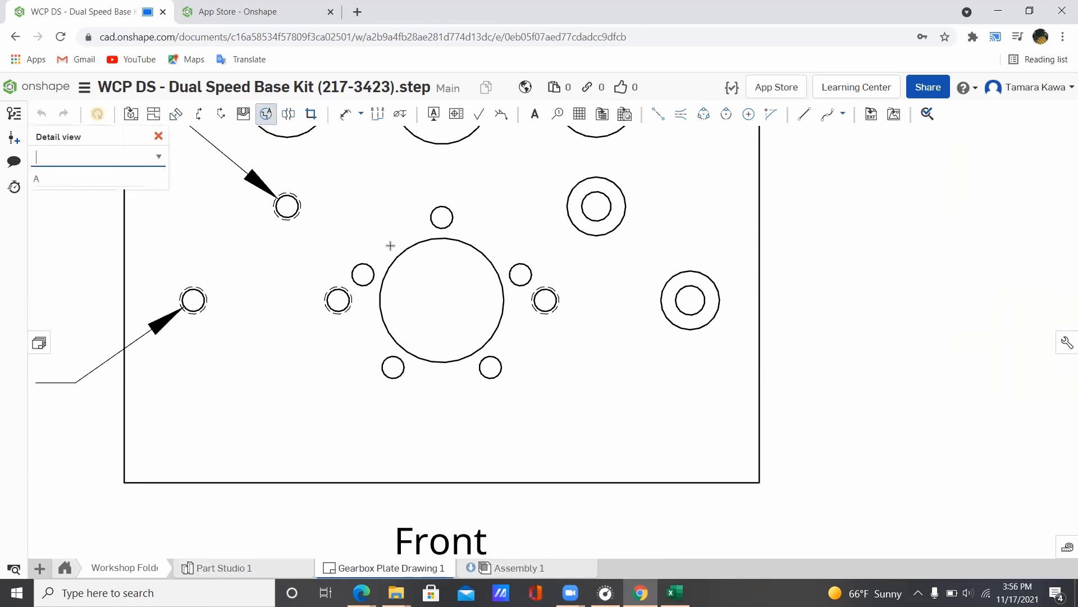
left_click(320, 192)
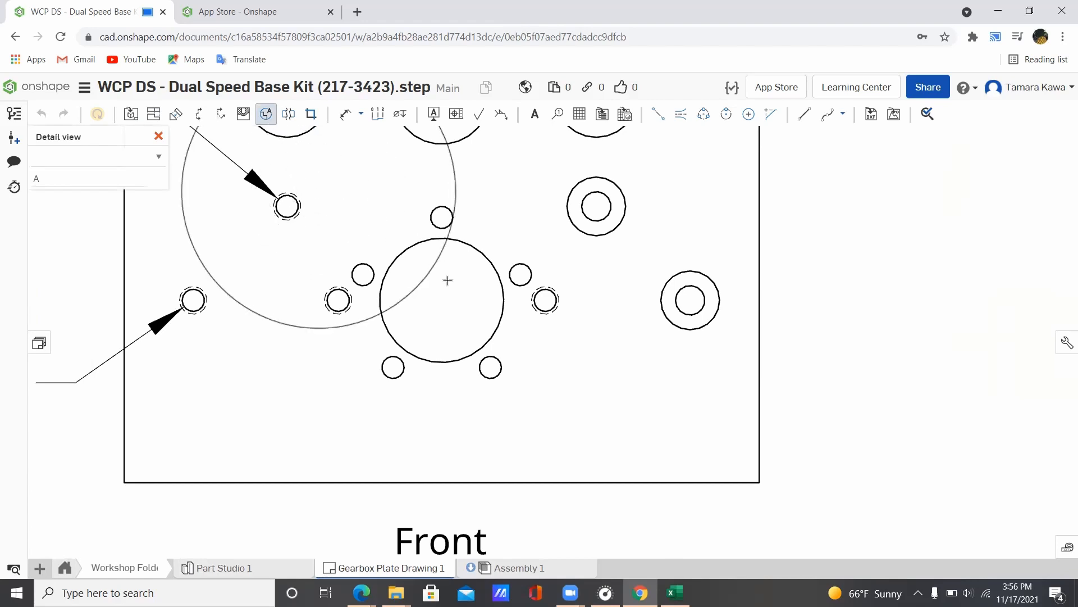
key("Escape")
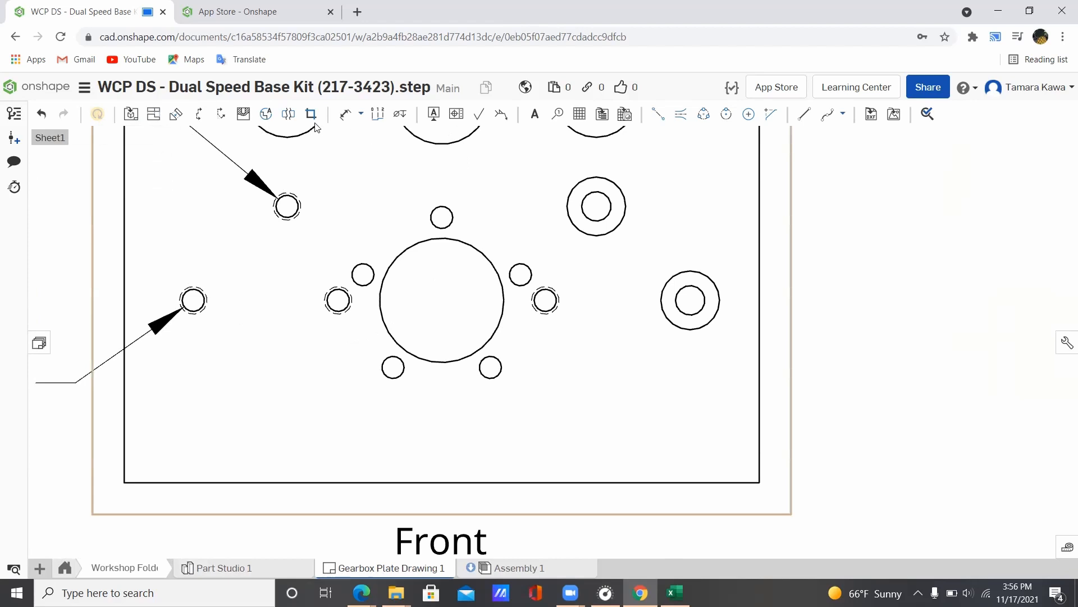
left_click(266, 114)
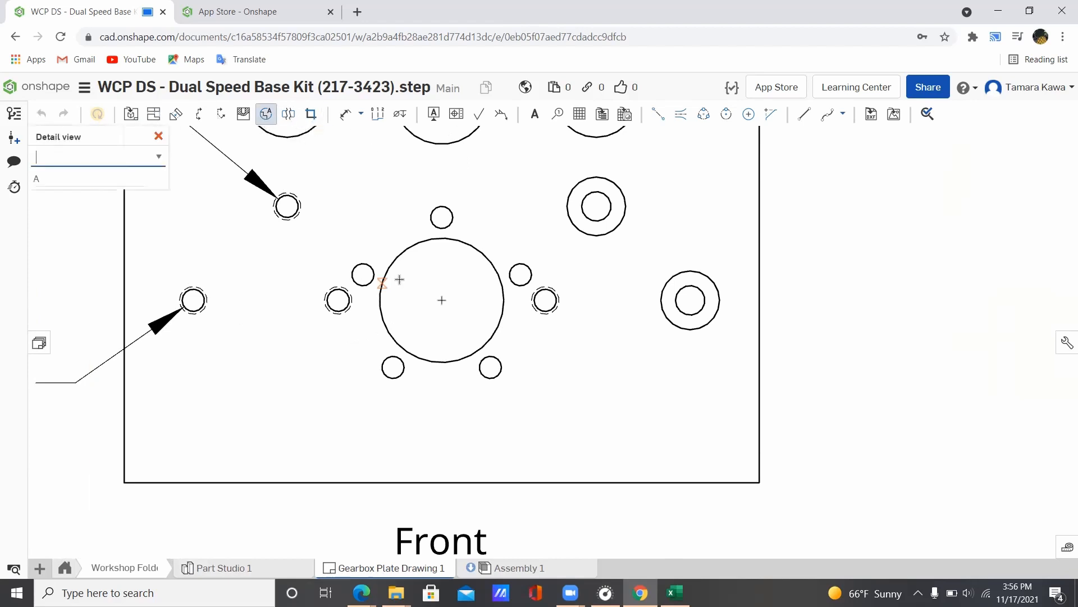
left_click(442, 300)
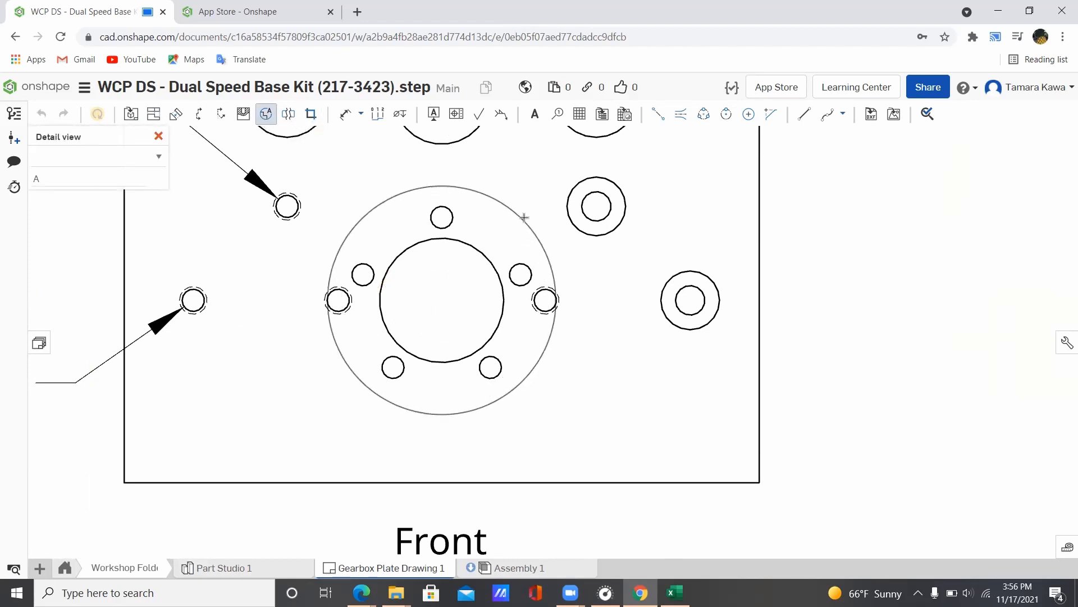
left_click(531, 190)
scroll(594, 288, "down", 5)
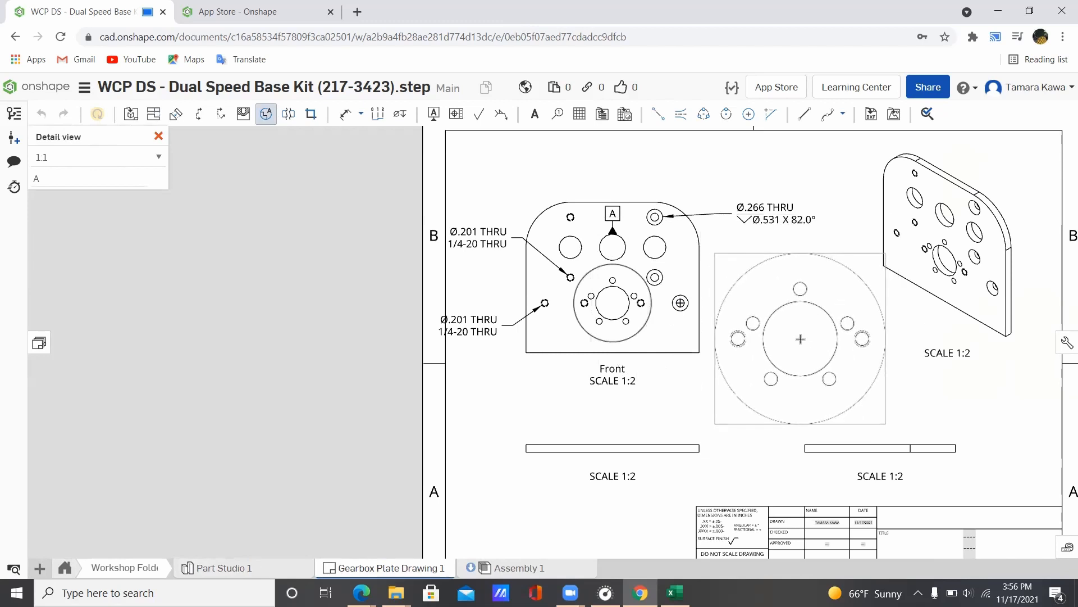
Step: Place the 1:1 Detail A view beside the Front view and nudge it into position
left_click(800, 338)
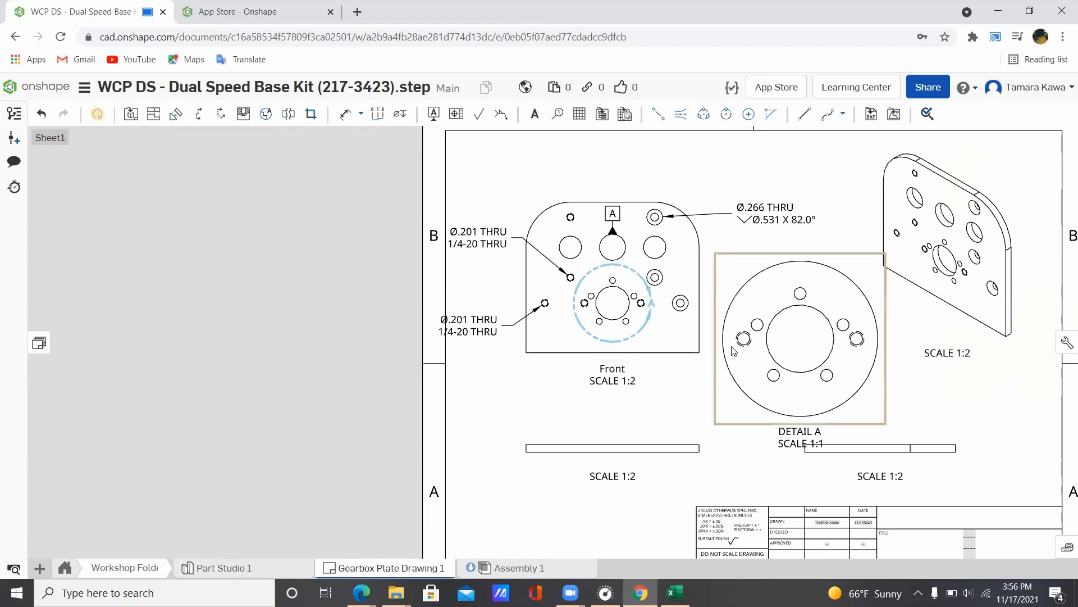
mouse_move(716, 369)
left_mouse_down()
mouse_move(716, 349)
mouse_move(716, 360)
left_mouse_up()
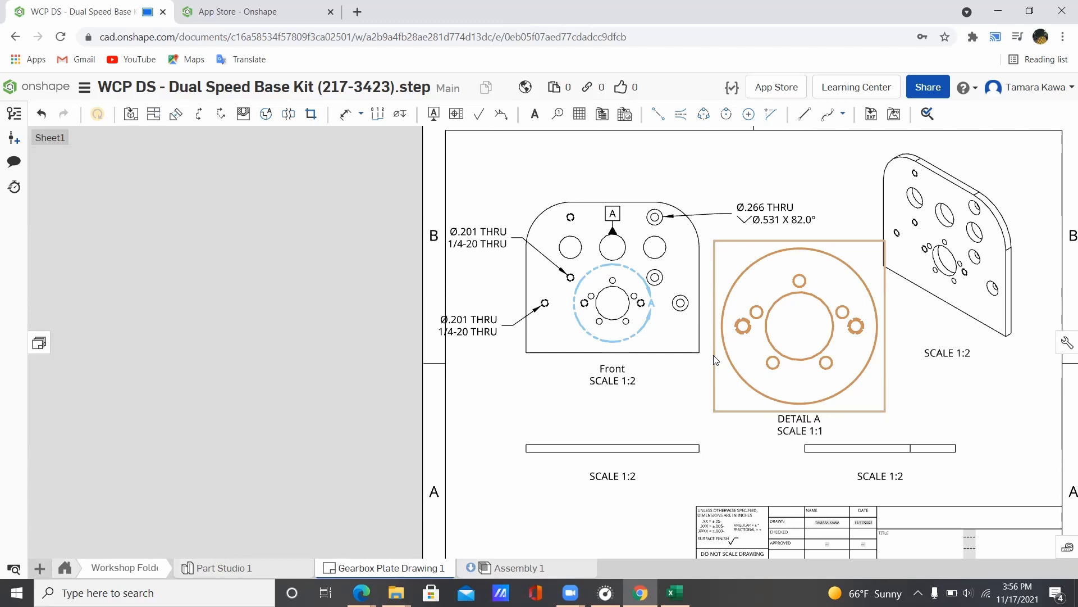
left_click(488, 377)
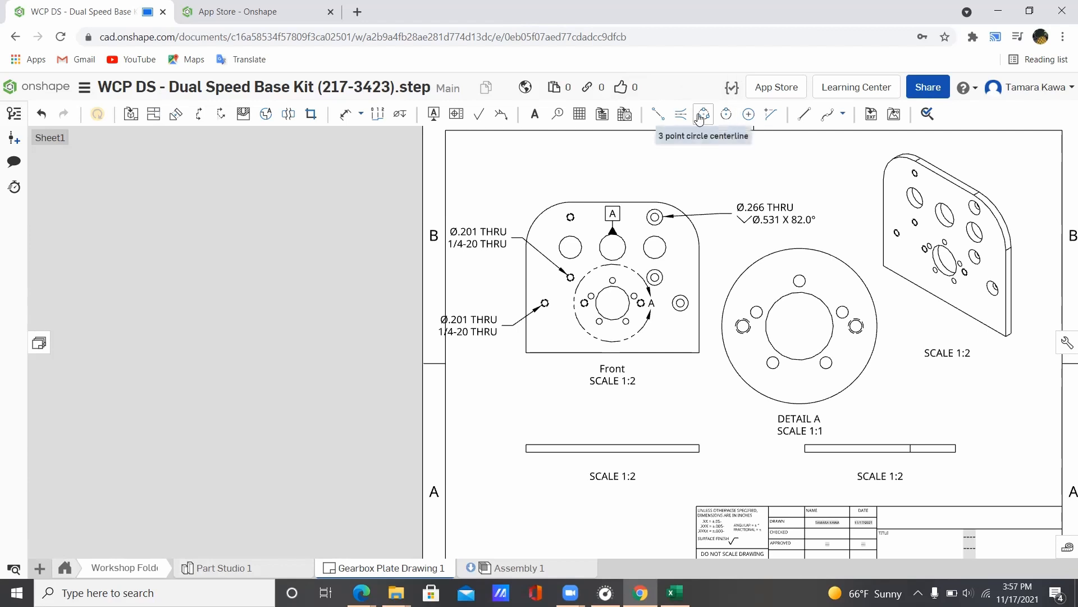
Step: Add centre marks to all five small holes in Detail A
left_click(750, 116)
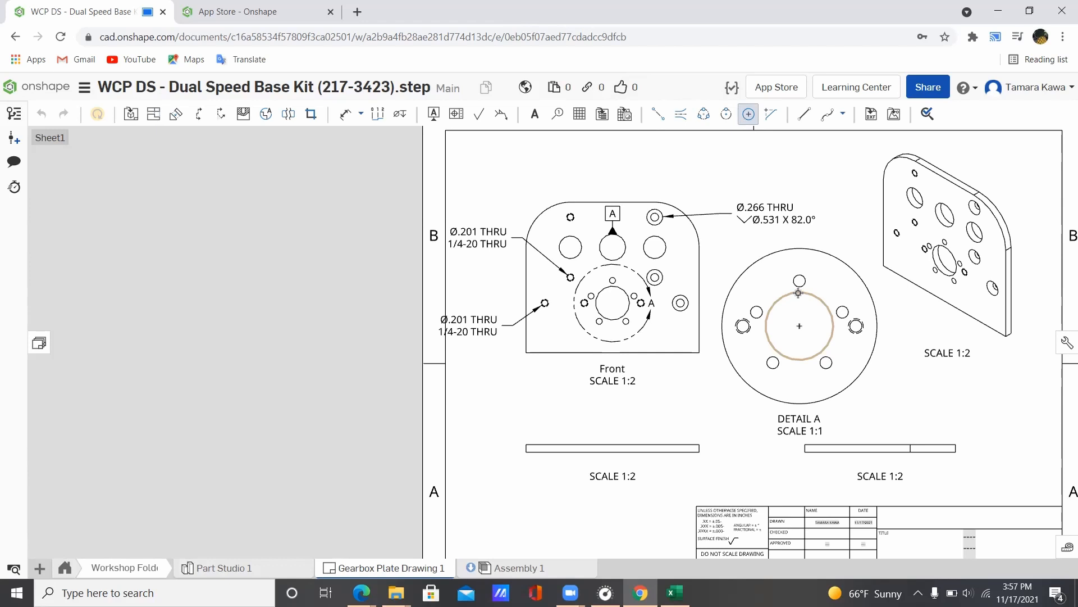
left_click(798, 275)
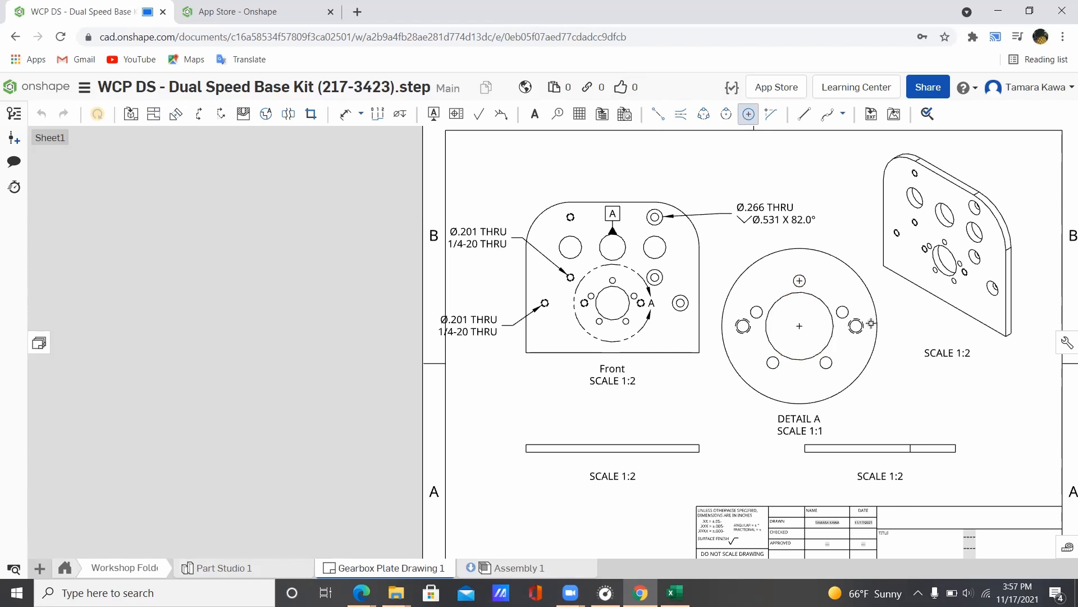
left_click(843, 312)
left_click(826, 363)
left_click(773, 363)
left_click(756, 312)
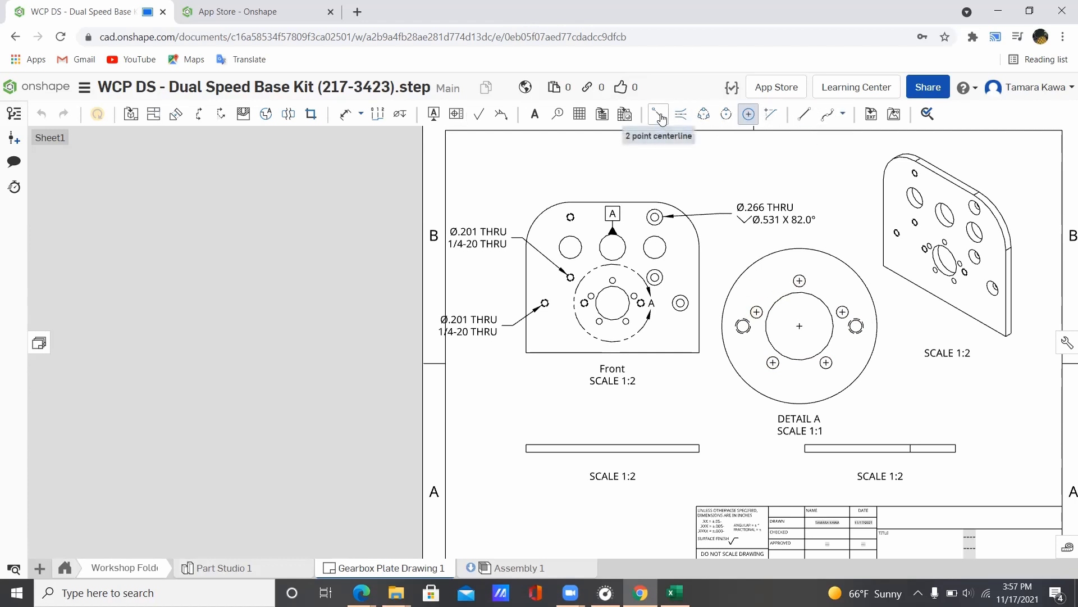
Step: Draw a dashed circular centerline from Detail A's centre through the hole centres, then fit the sheet
left_click(661, 116)
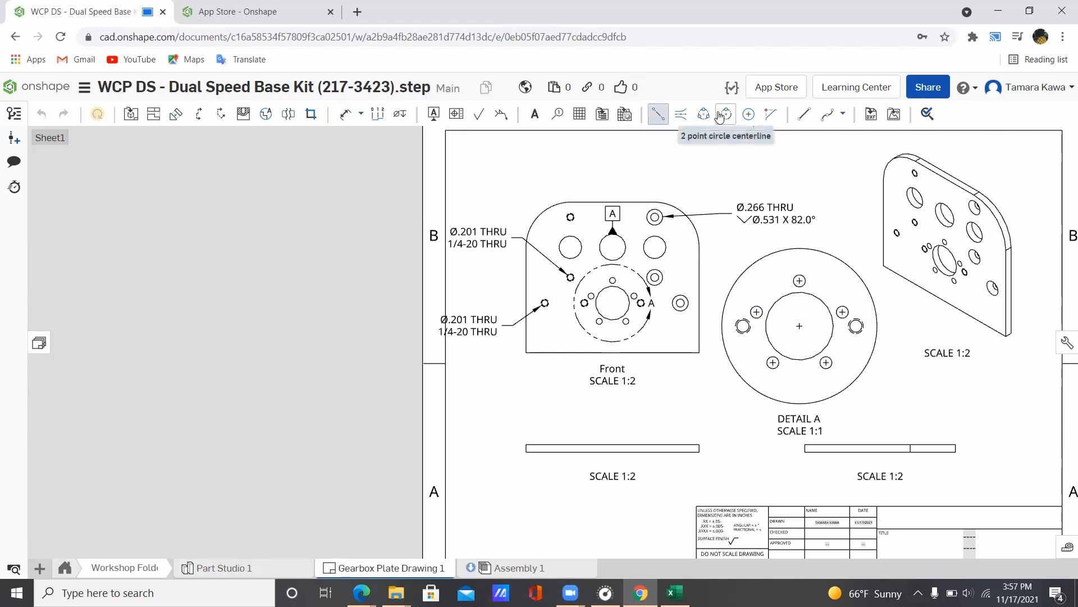
left_click(720, 115)
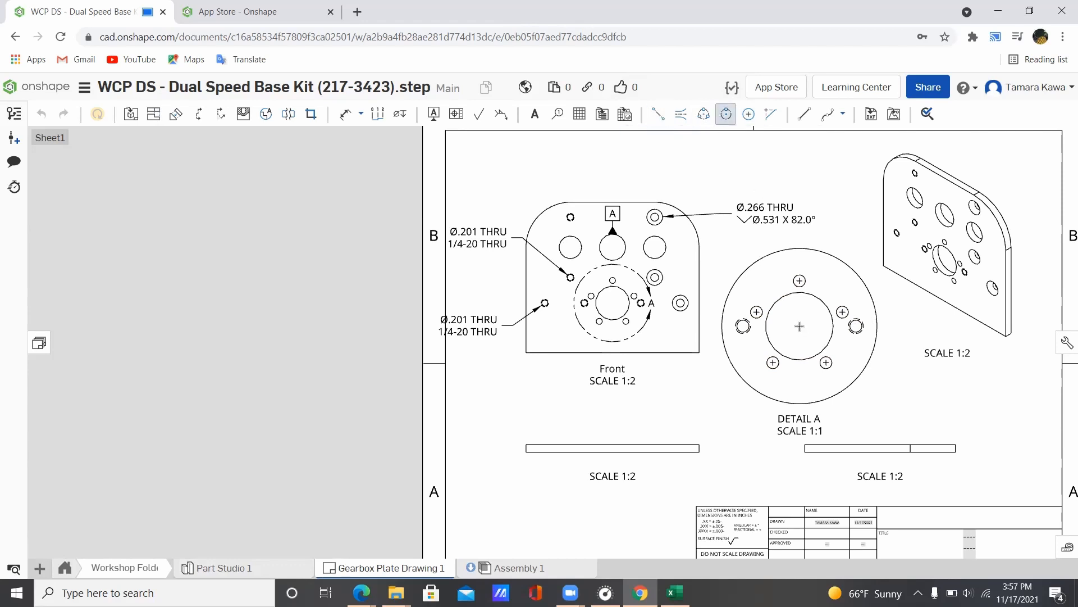
scroll(817, 270, "up", 5)
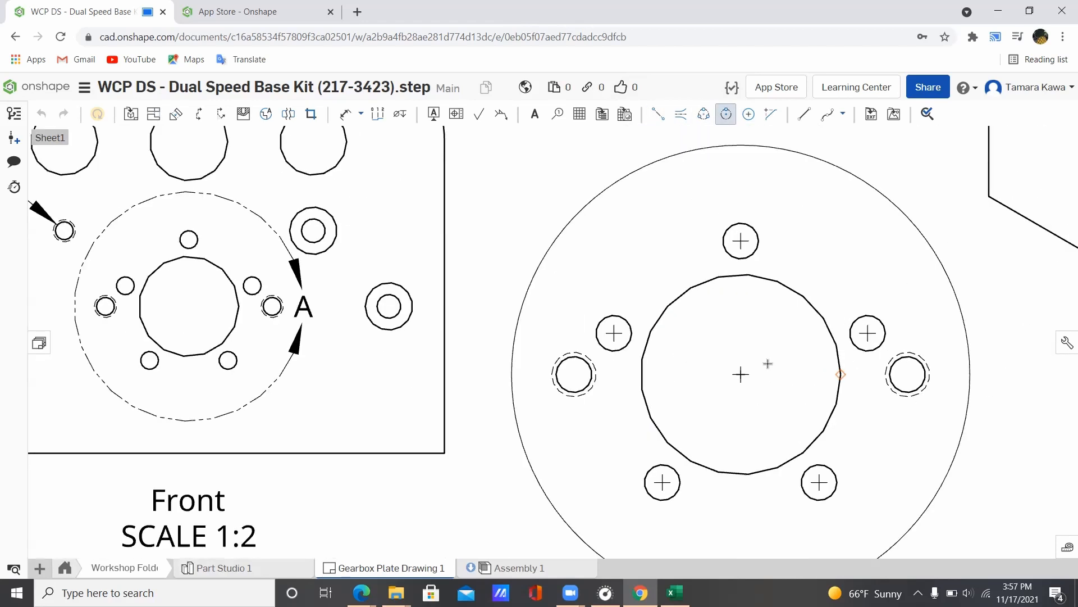
left_click(740, 375)
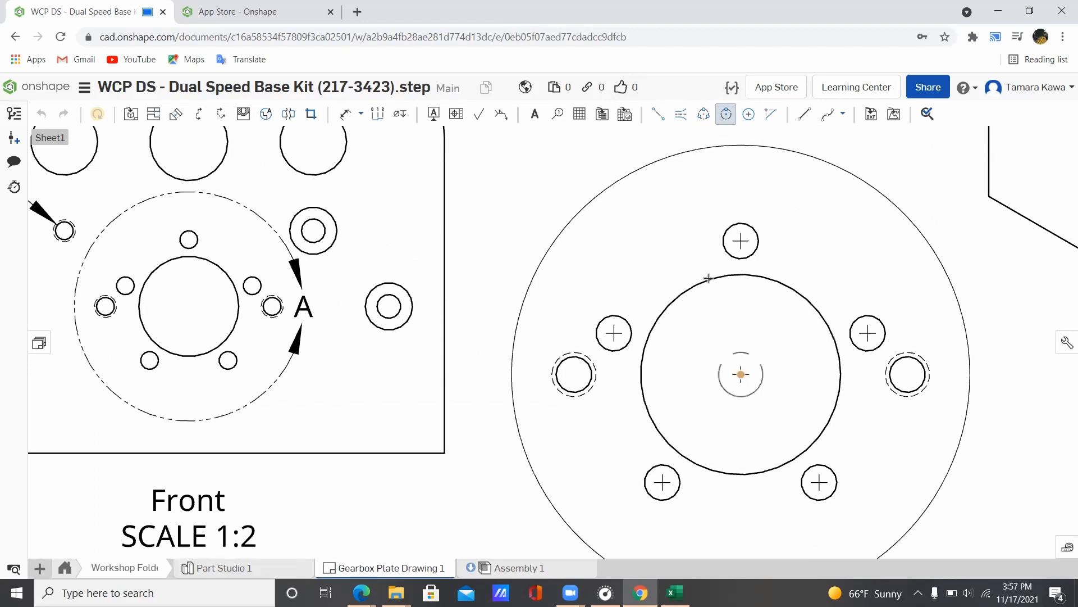
left_click(741, 241)
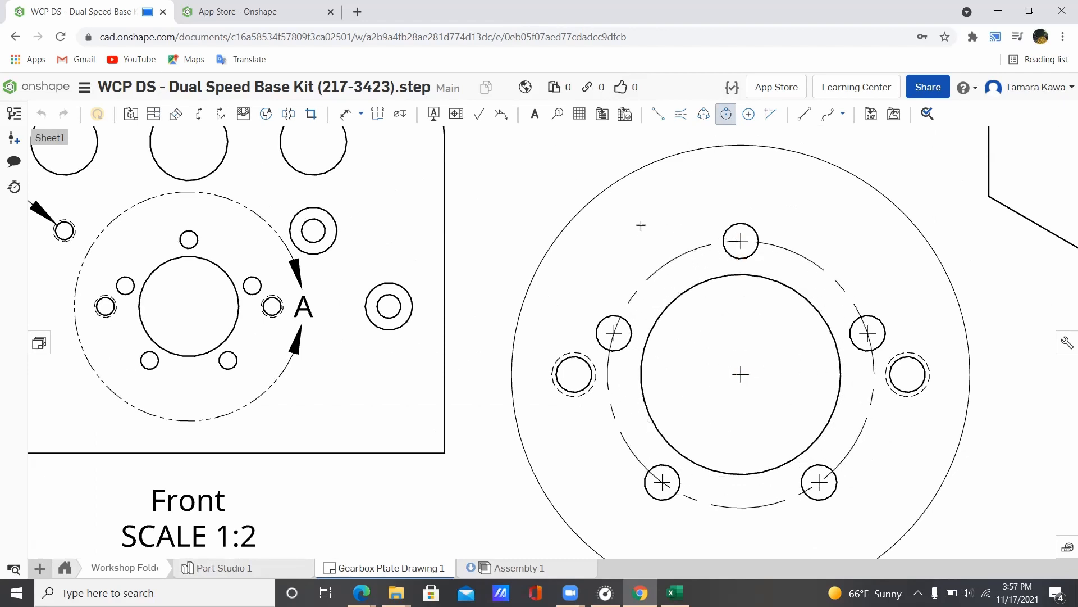
key("Escape")
scroll(640, 226, "down", 6)
scroll(642, 226, "up", 3)
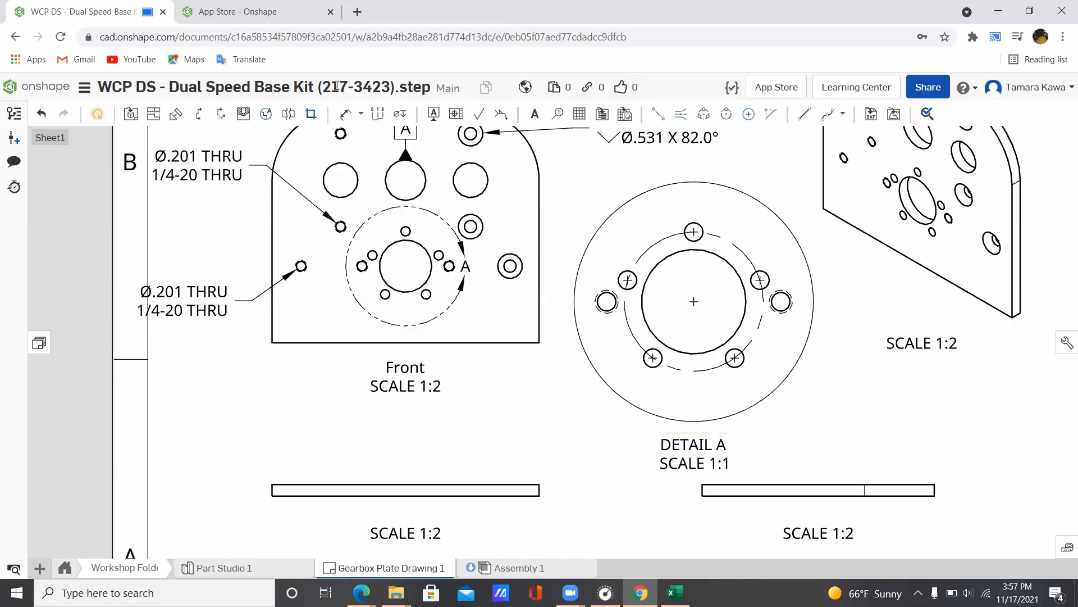
key("f")
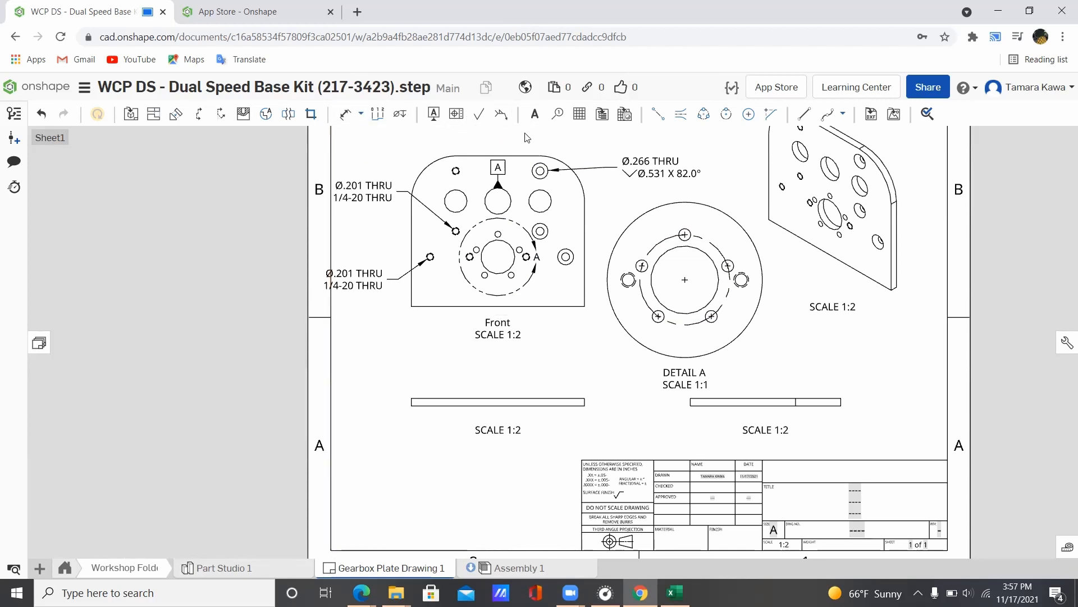
left_click(363, 116)
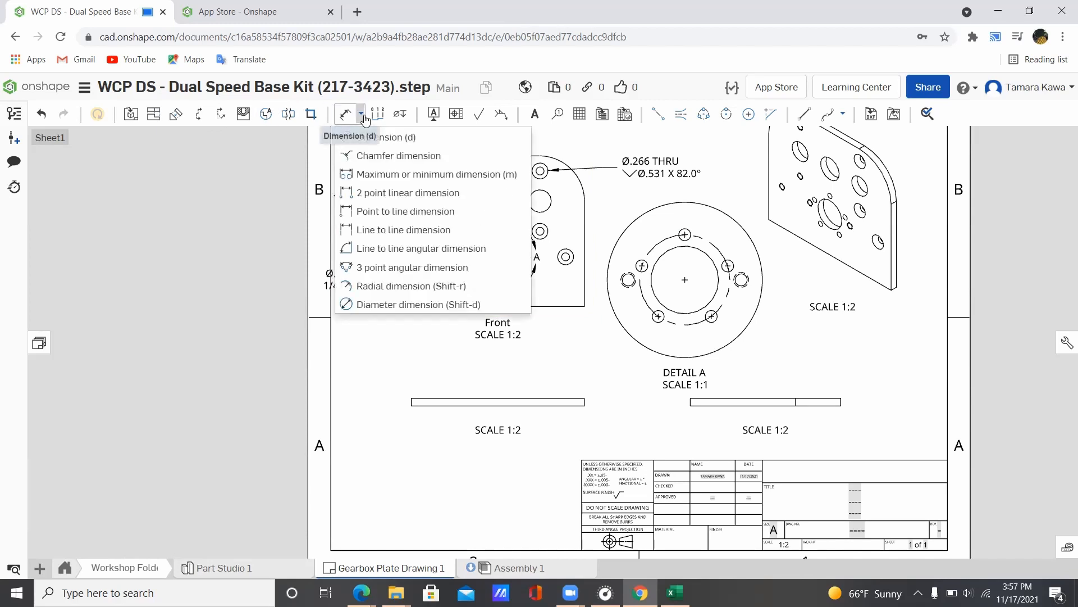
left_click(362, 116)
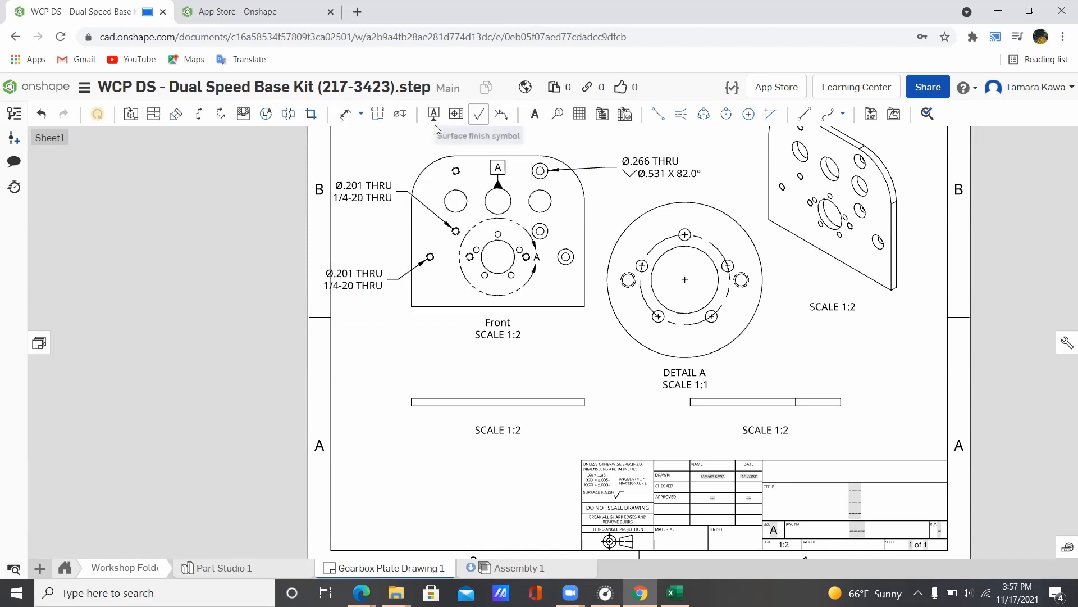
left_click(535, 114)
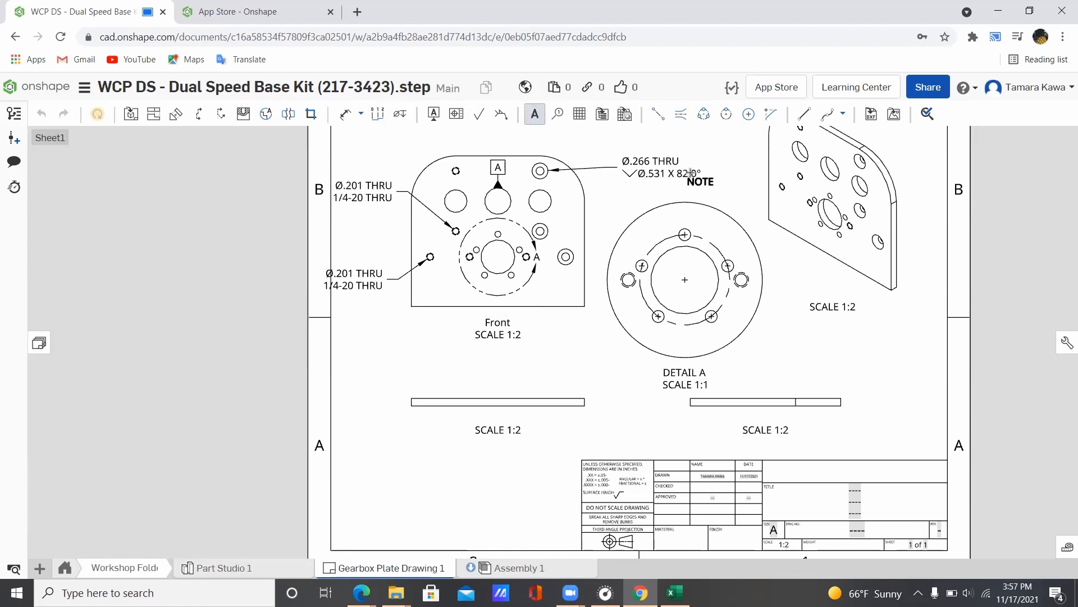
key("Escape")
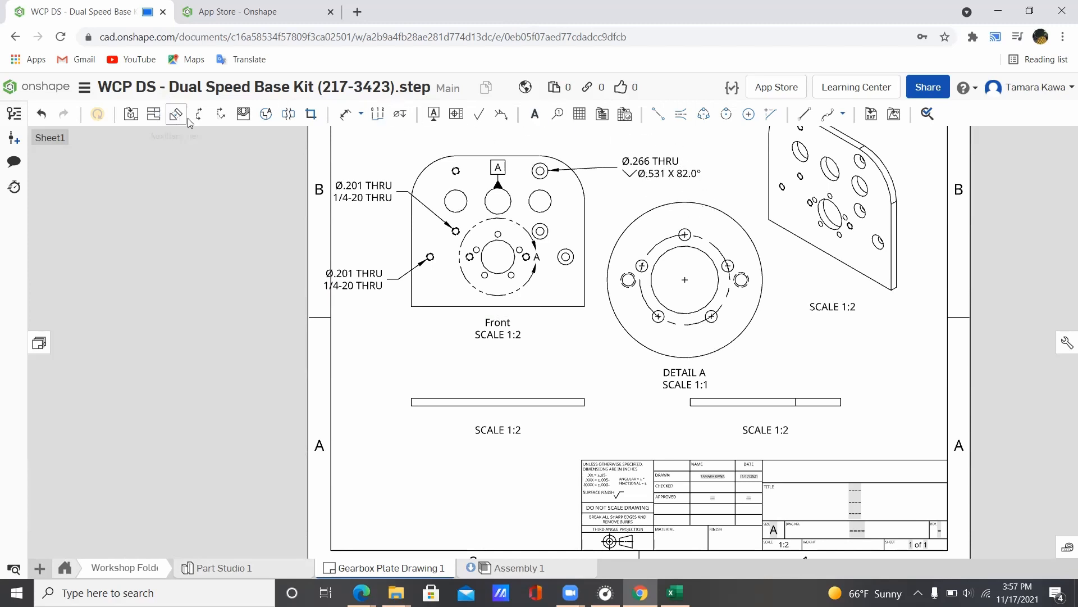
left_click(362, 115)
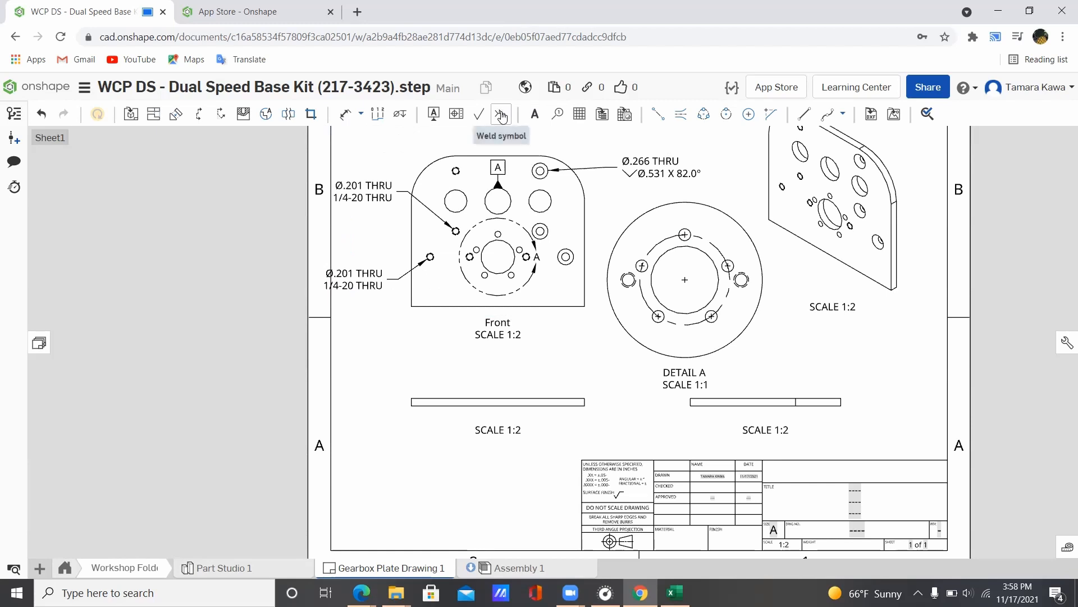
left_click(557, 114)
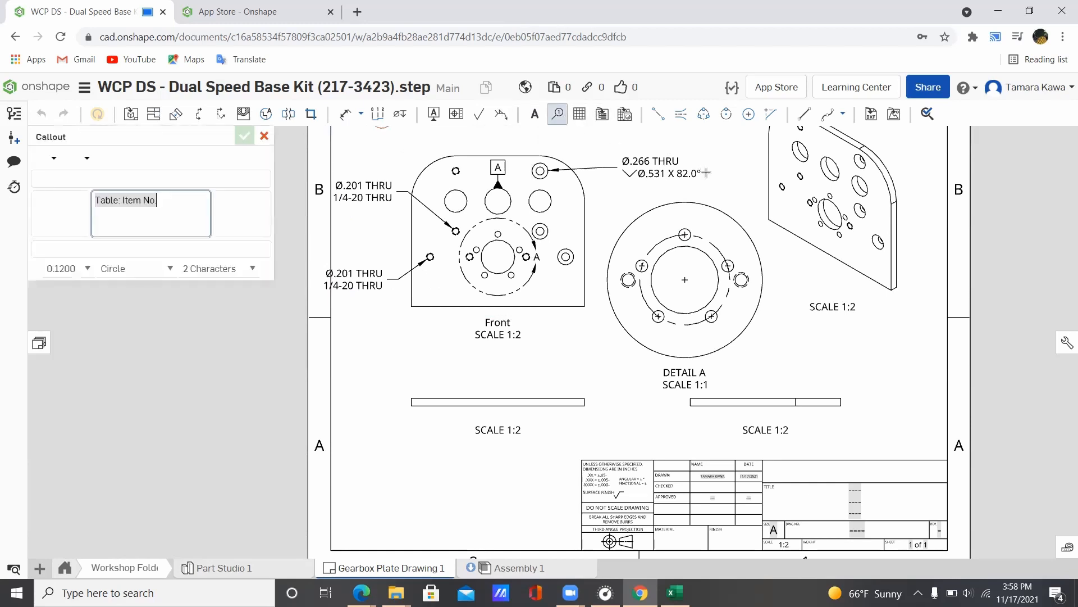
left_click(701, 237)
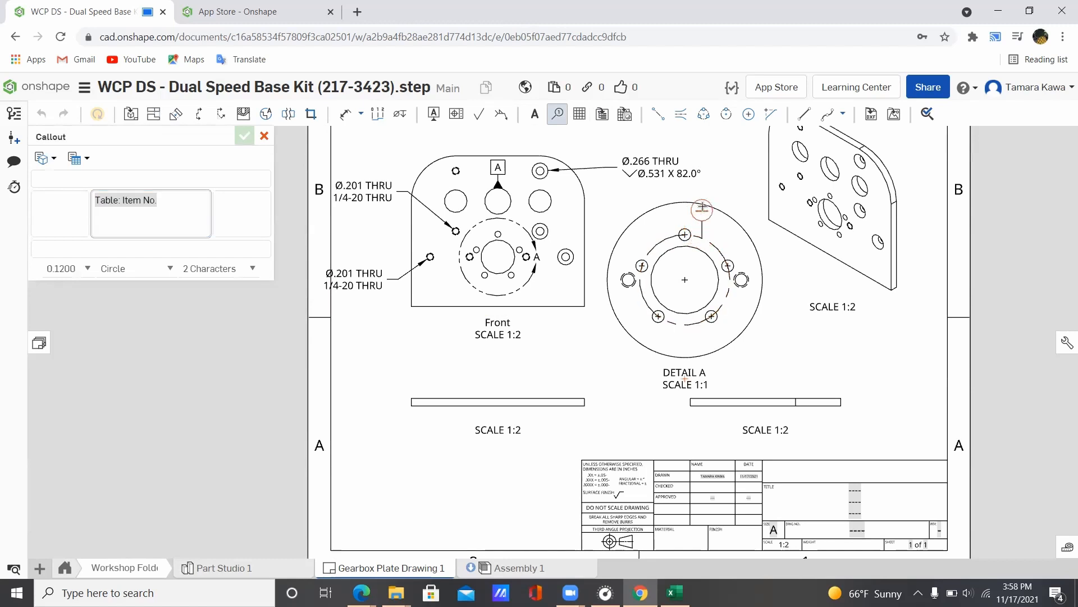
left_click(737, 168)
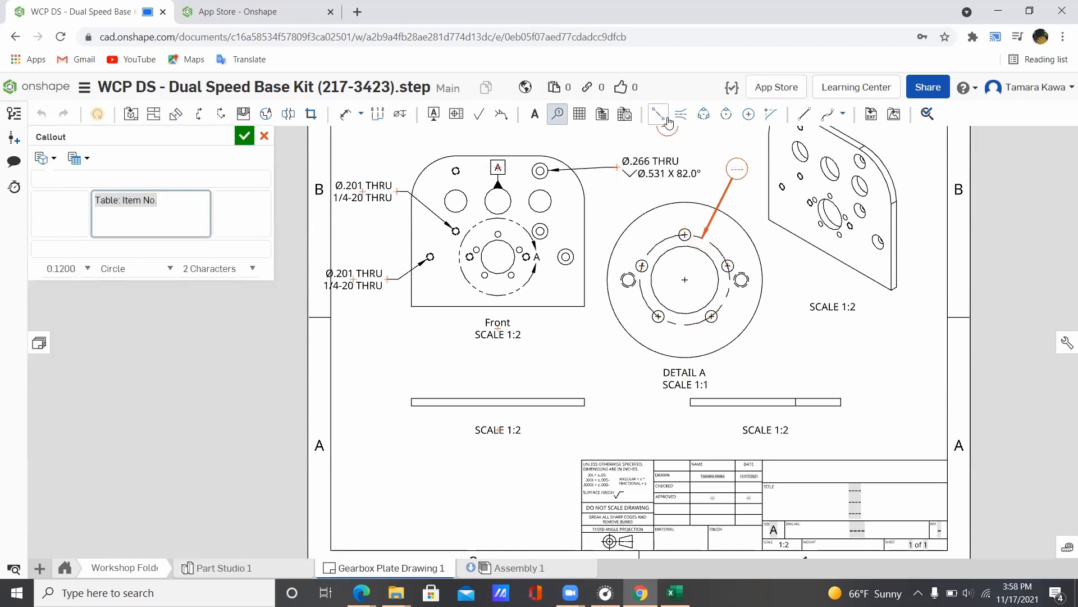
left_click(249, 137)
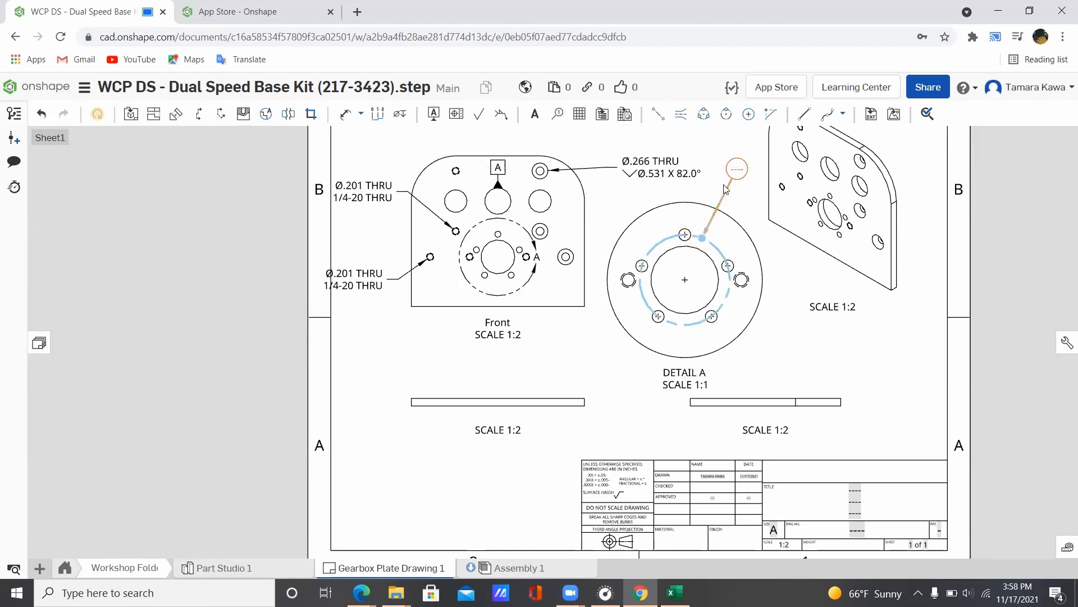
key("Delete")
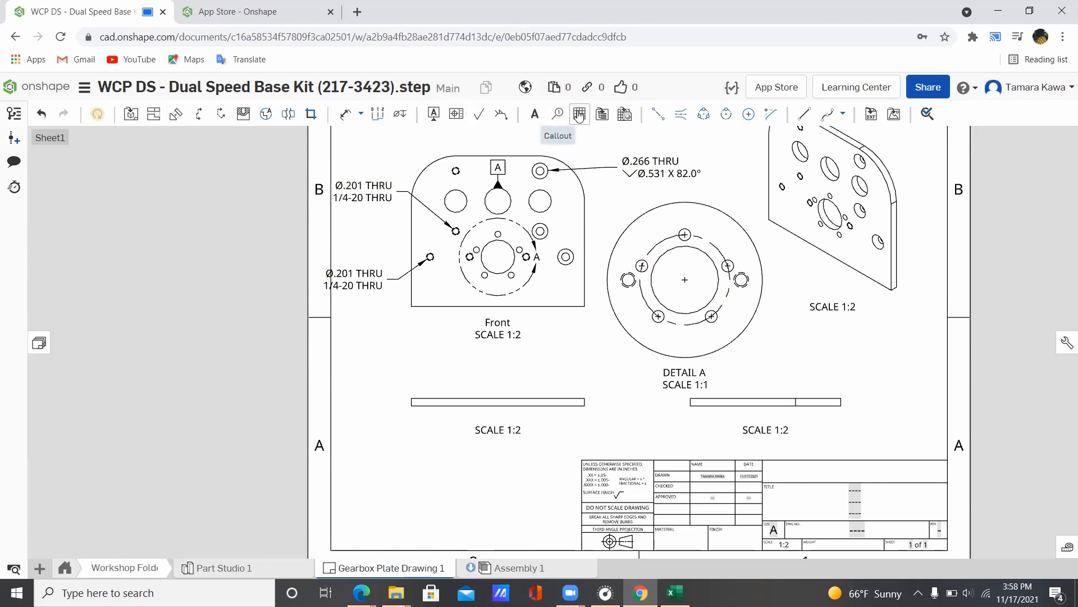
left_click(562, 116)
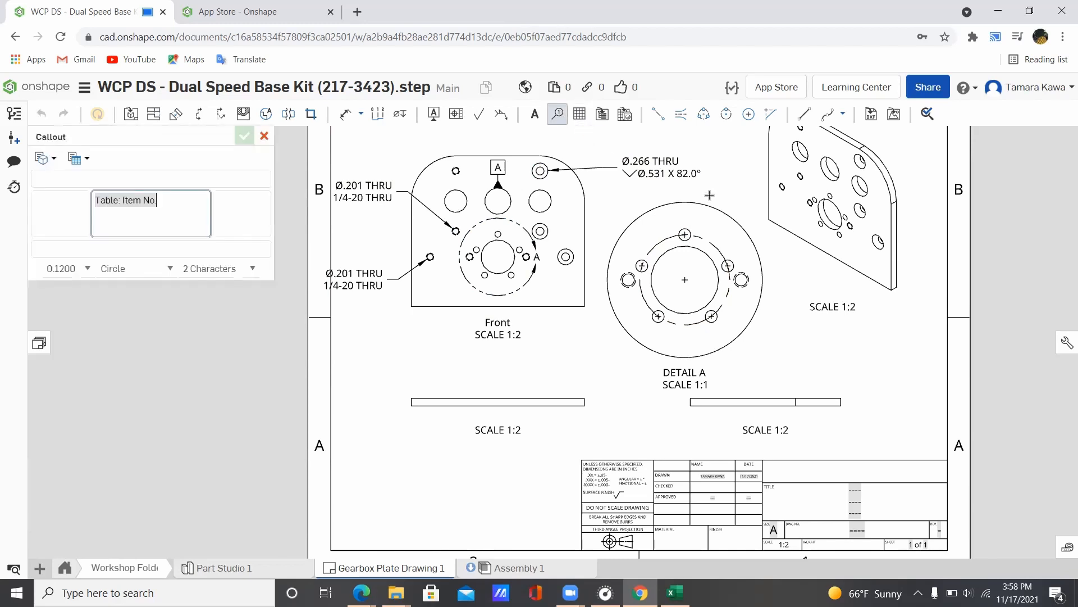
left_click(702, 236)
left_click(730, 151)
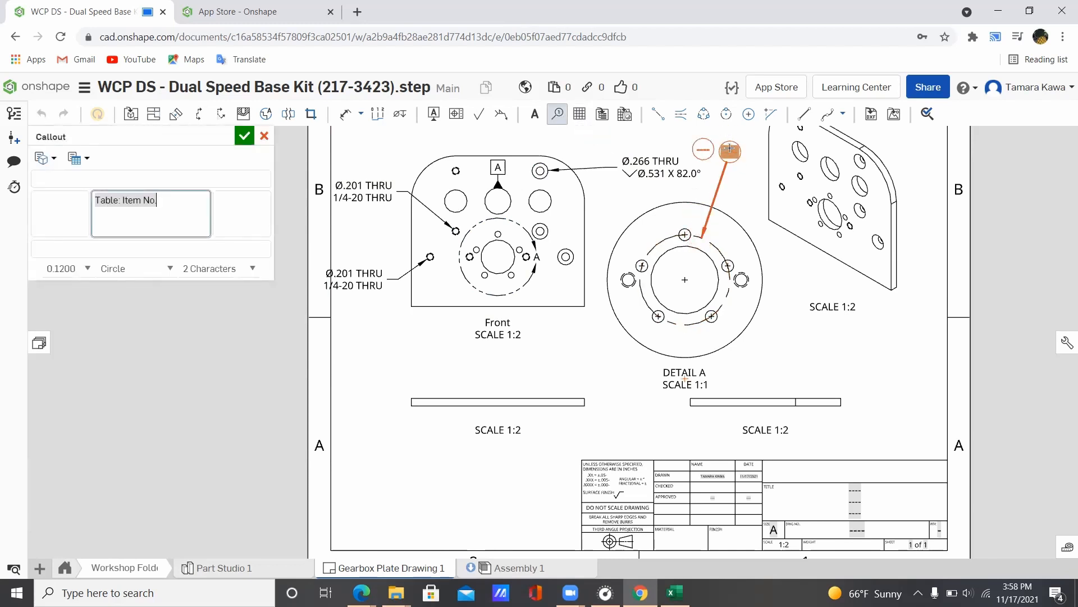
left_click_drag(178, 202, 88, 201)
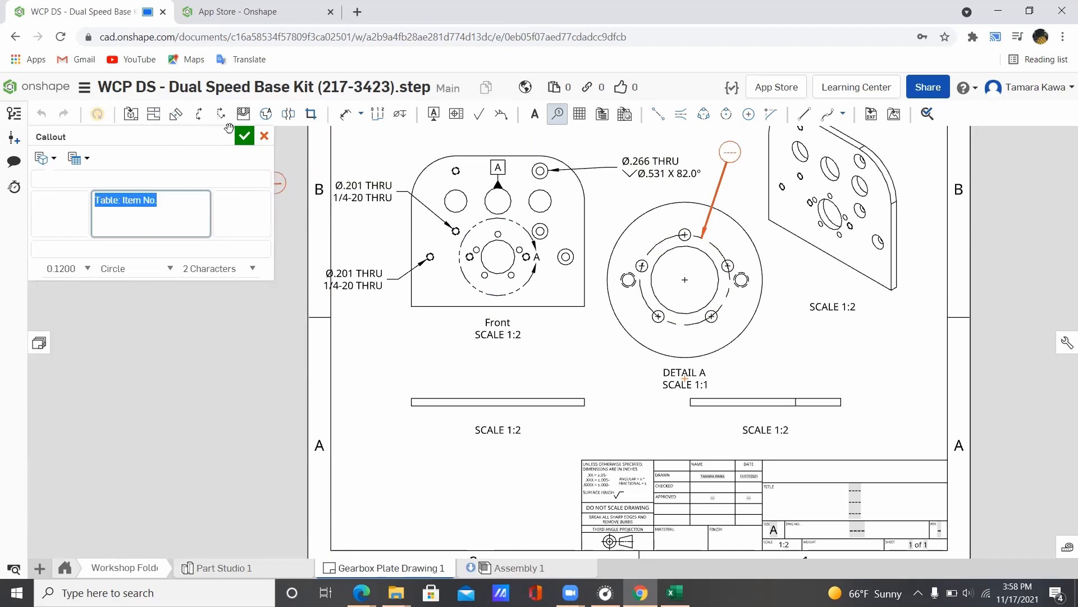
left_click(264, 139)
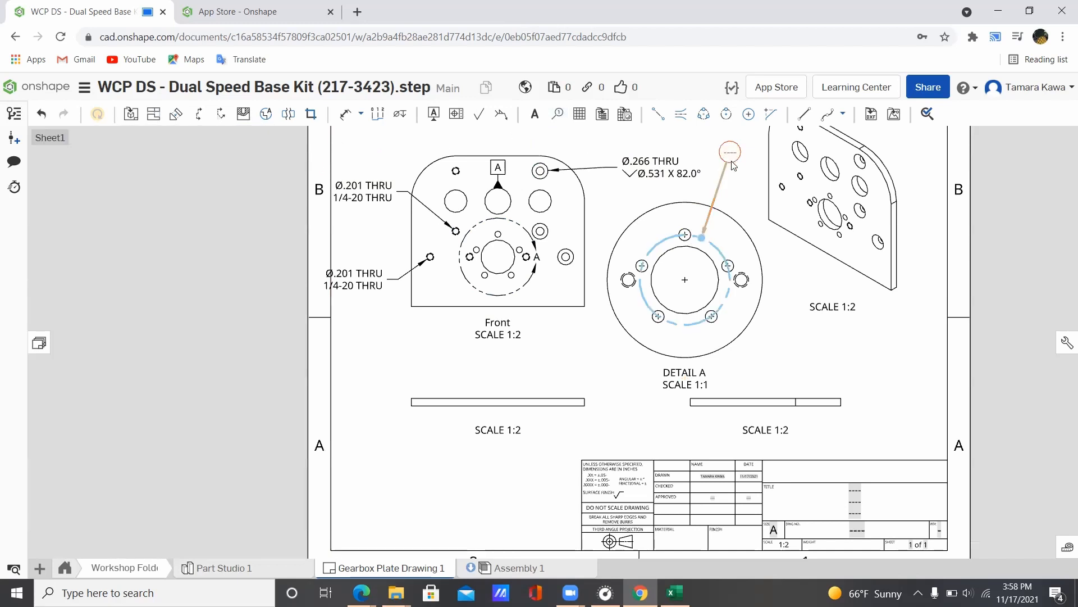
key("Delete")
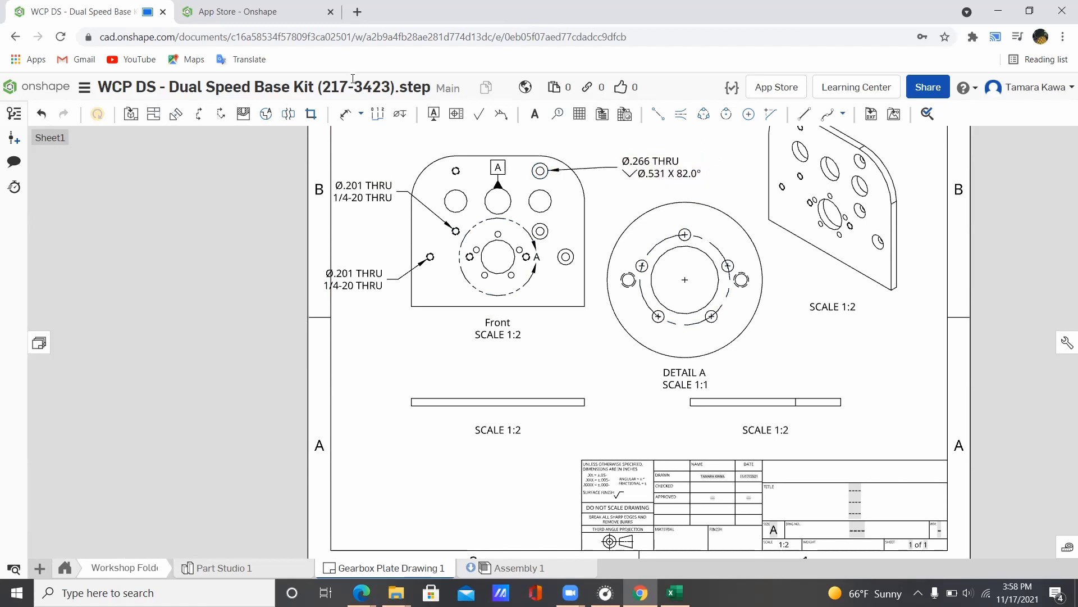
Step: Start a 'see note 1' text note above Detail A, then discard it
scroll(720, 213, "up", 4)
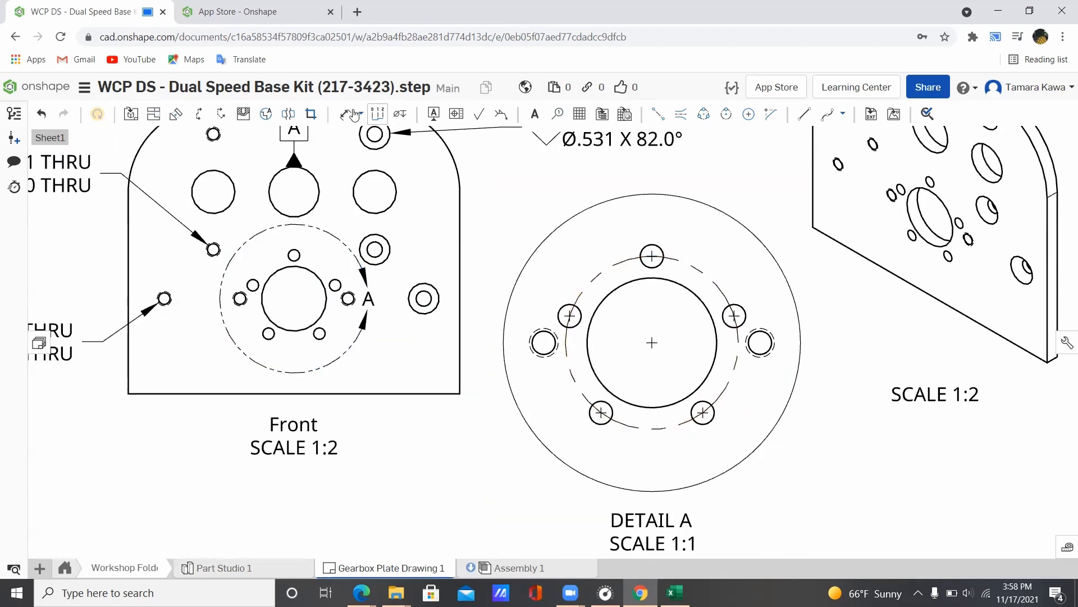
left_click(534, 114)
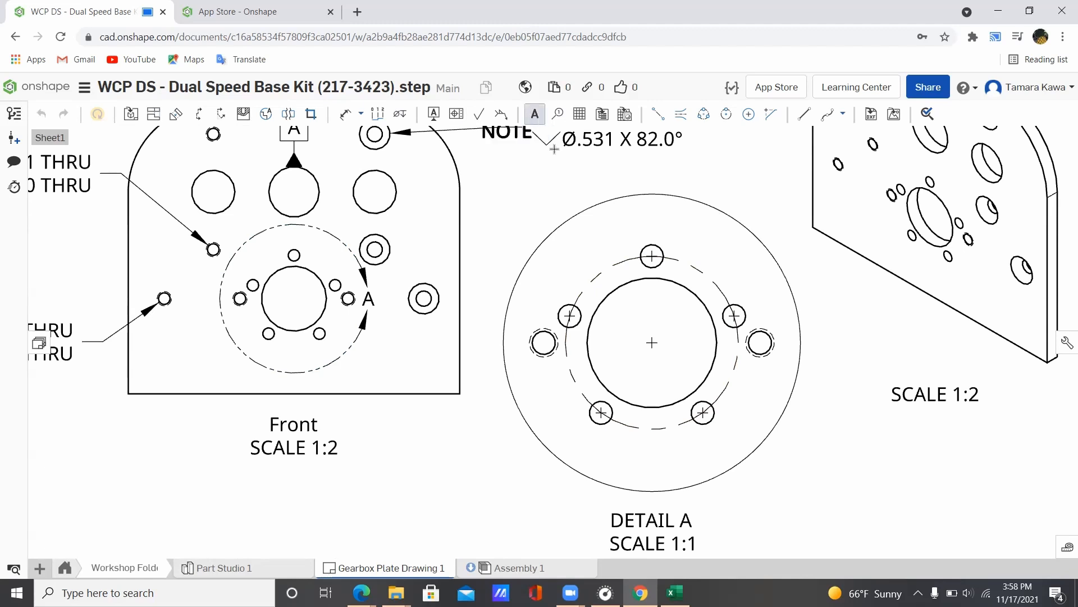
left_click(692, 185)
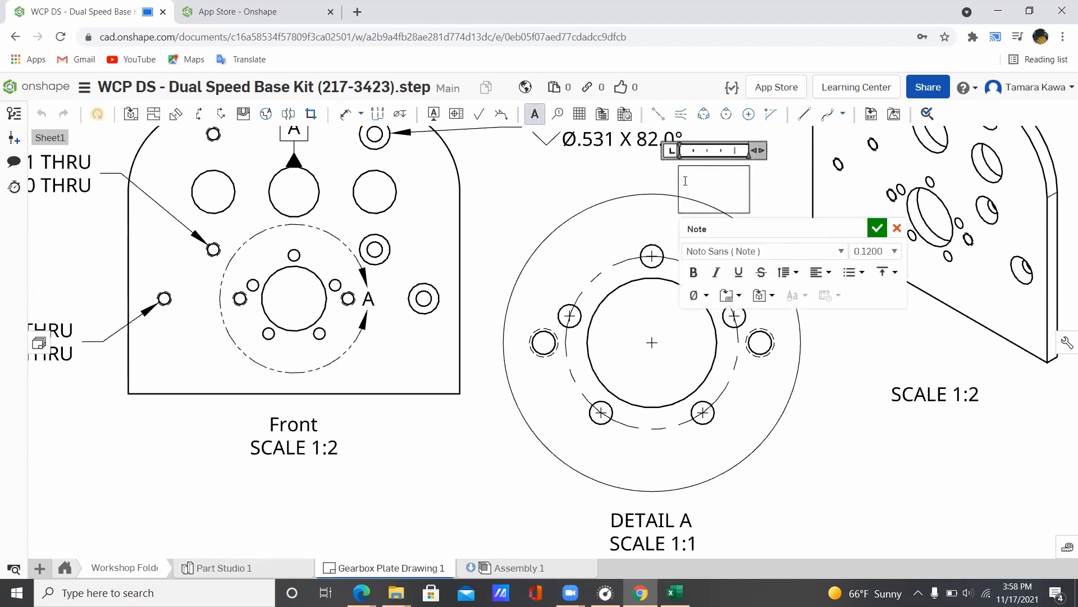
type("see note 1")
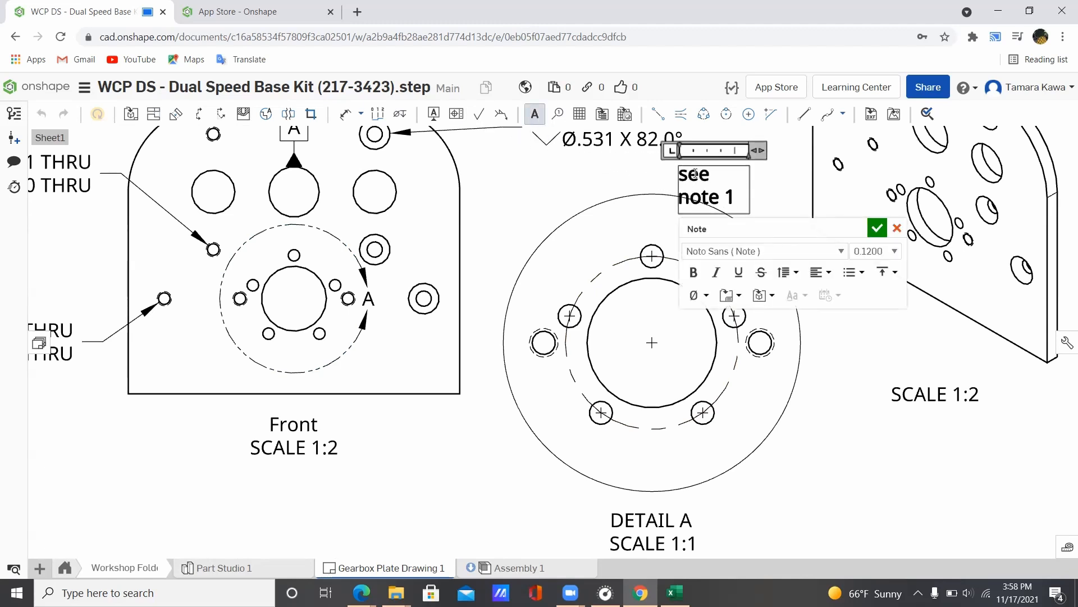
left_click_drag(759, 151, 802, 150)
key("Escape")
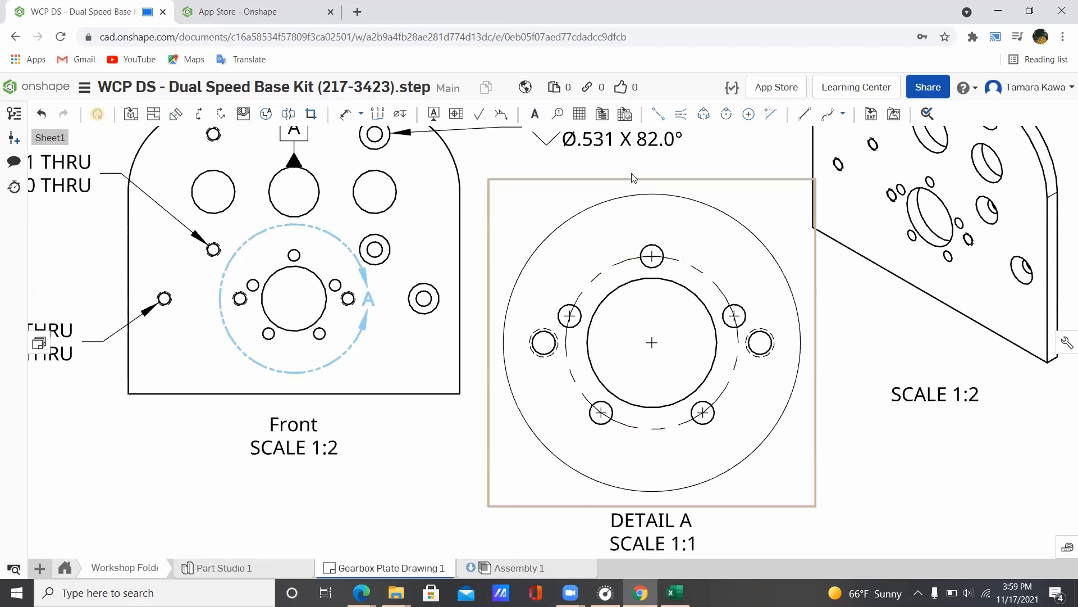
Step: Place a one-line 'see note 1' note above Detail A's upper right corner
left_click(535, 114)
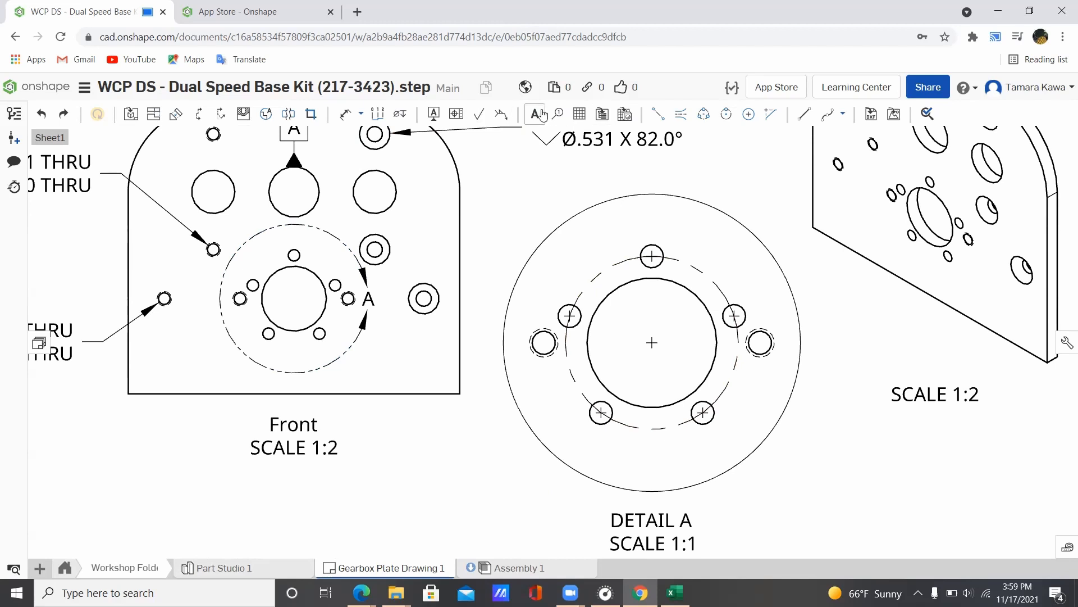
left_click(700, 181)
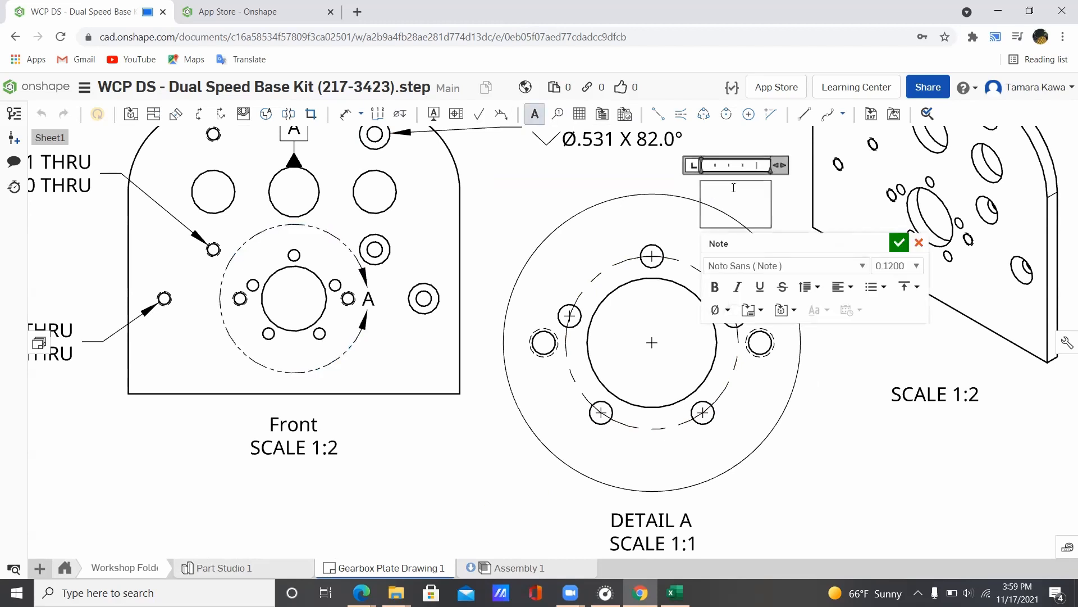
type("see note 1")
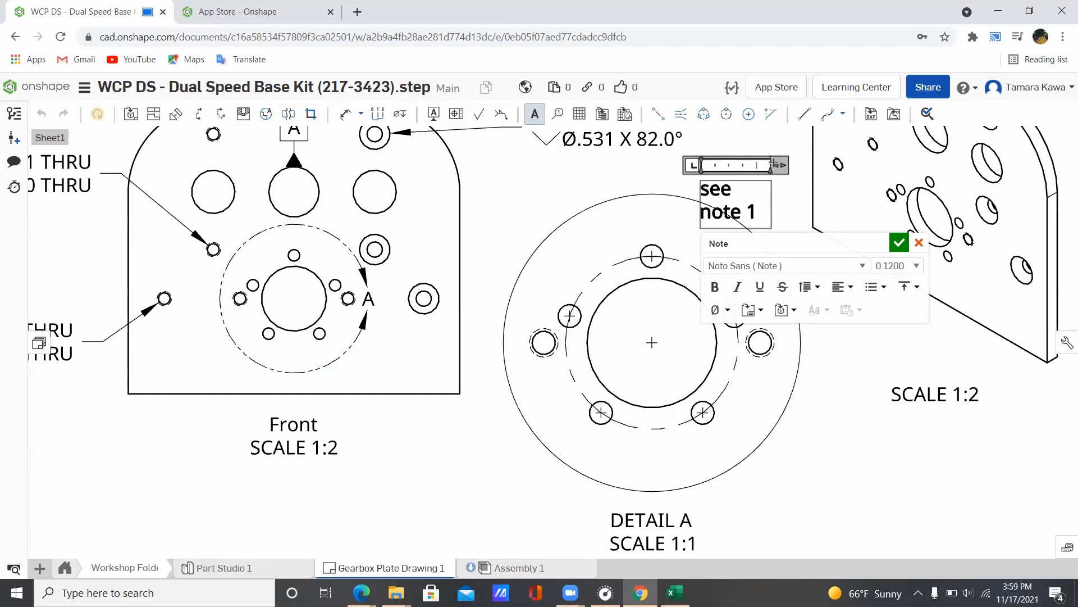
left_click_drag(816, 164, 829, 164)
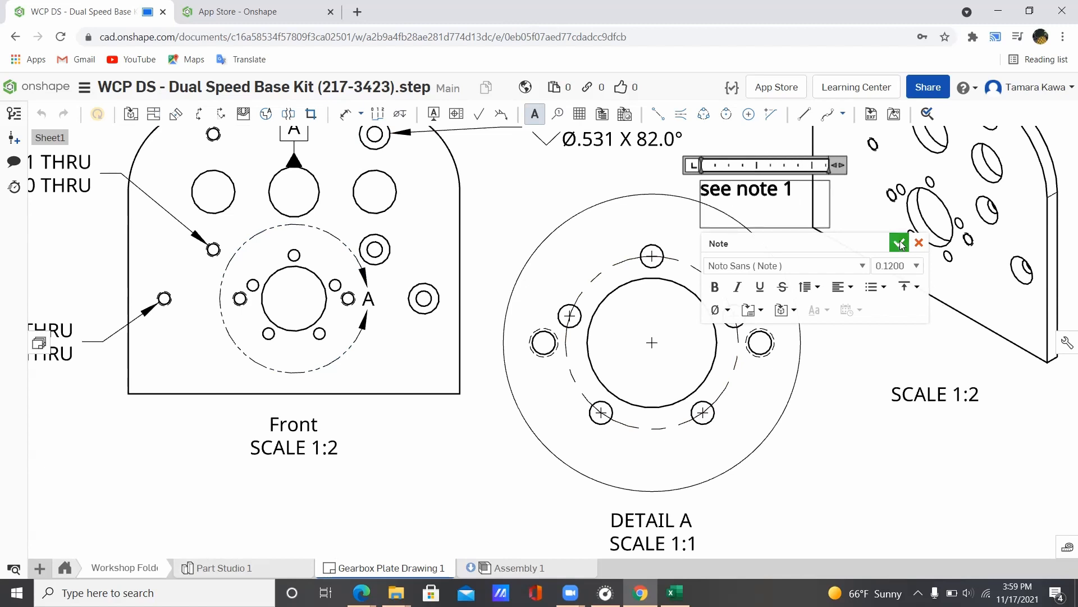
left_click(579, 264)
key("Escape")
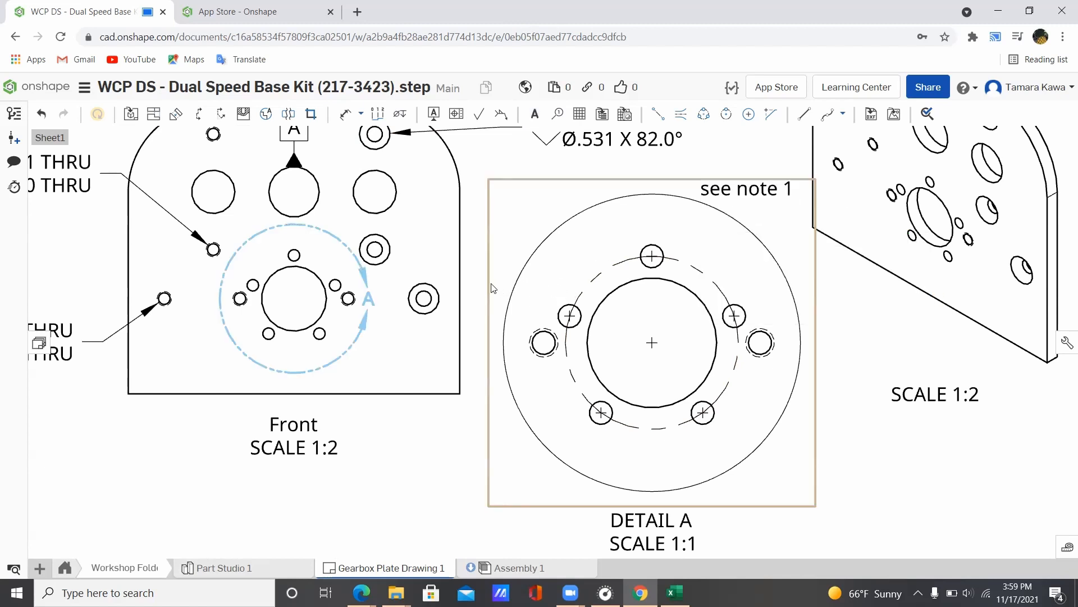
scroll(491, 283, "down", 3)
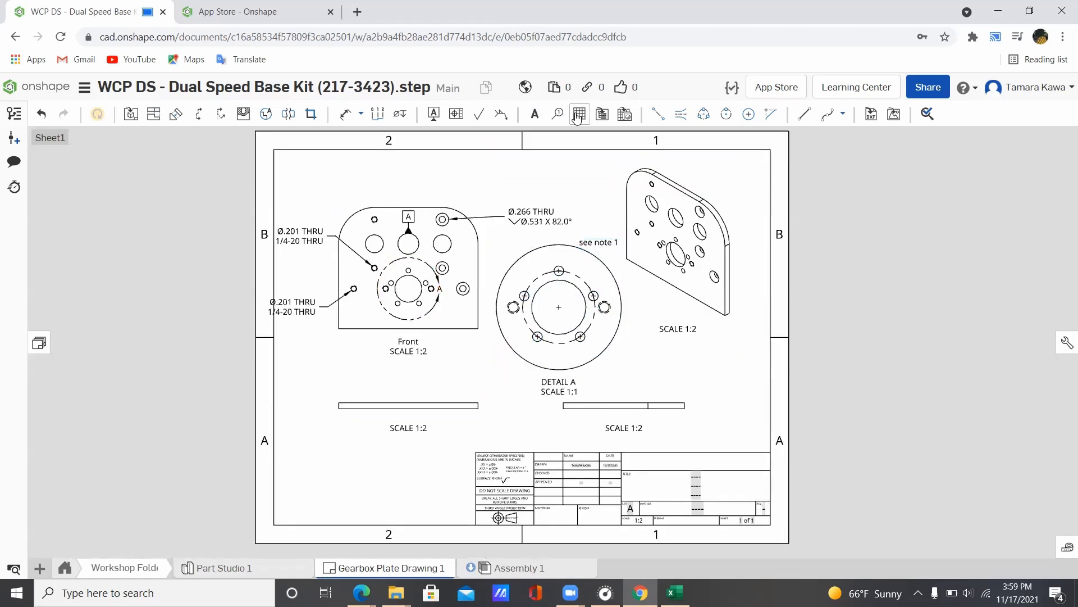
Step: Start a numbered-list note near the sheet's lower left and widen its box
left_click(535, 114)
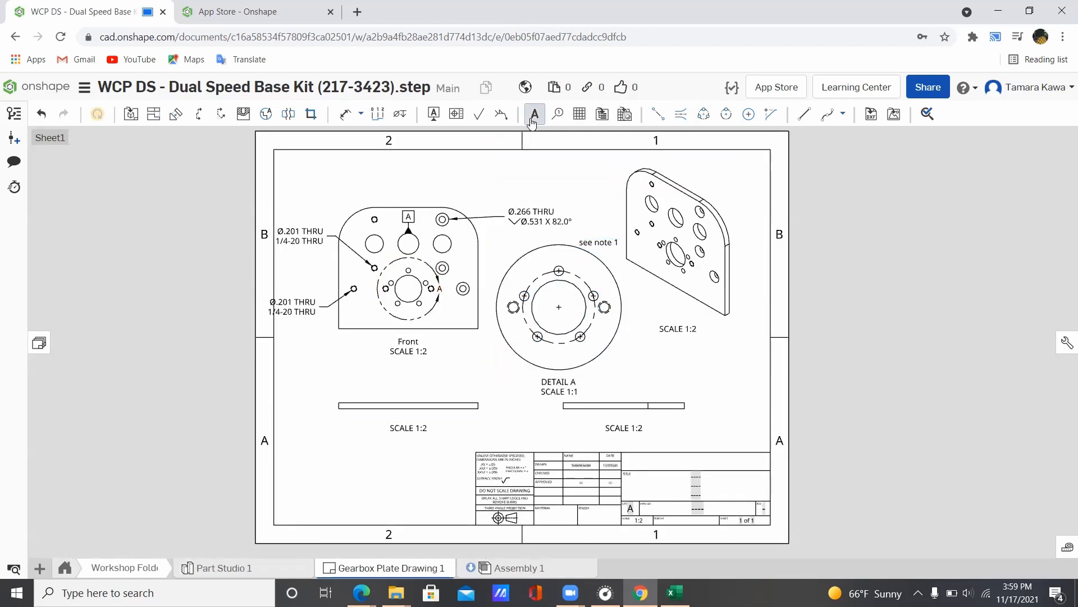
left_click(303, 455)
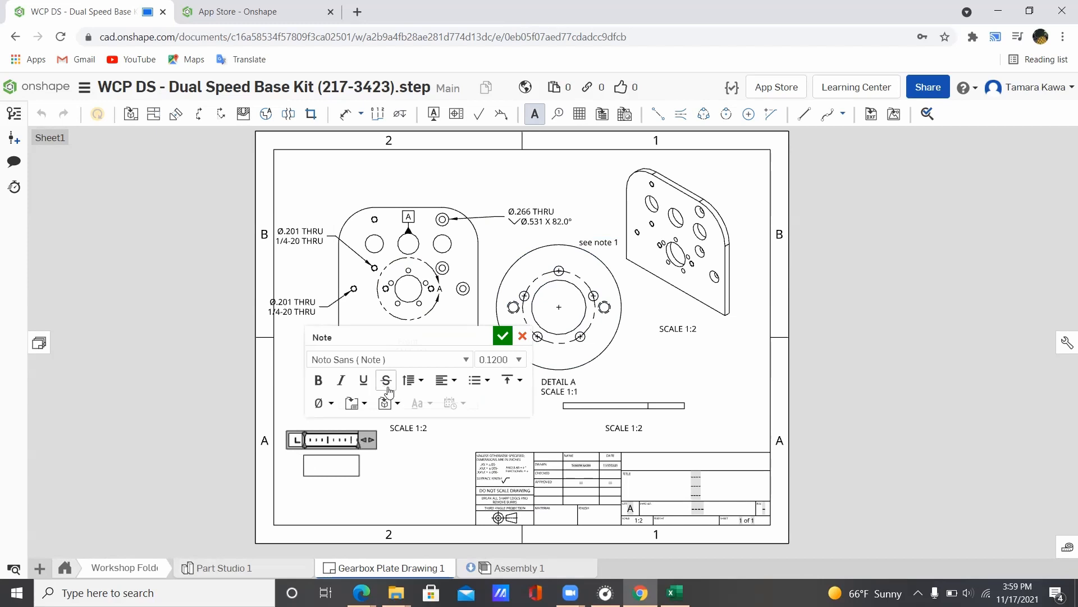
left_click(492, 382)
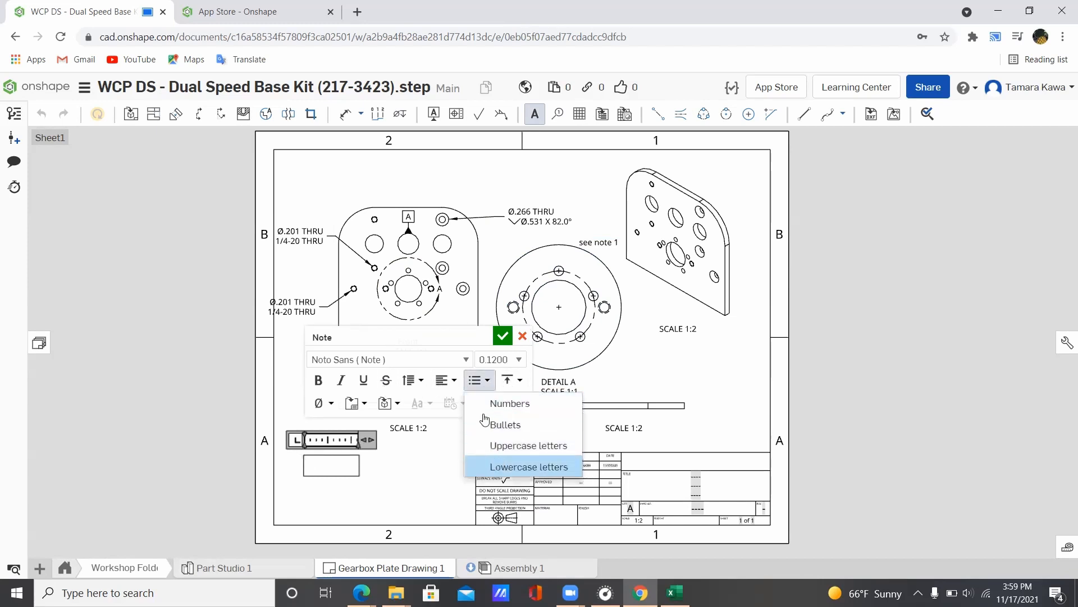
left_click(495, 402)
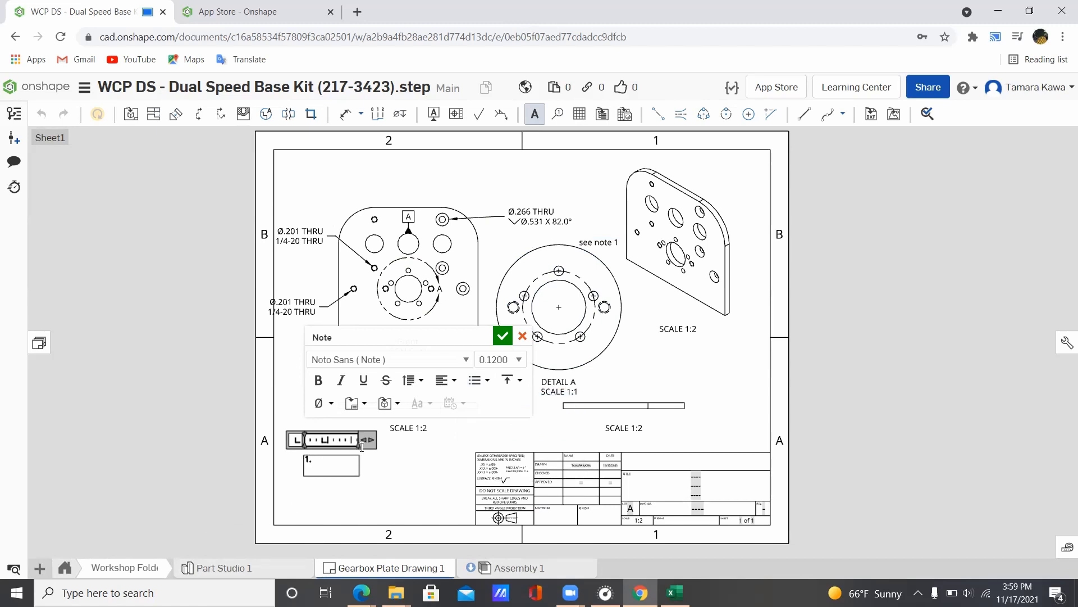
left_click_drag(403, 440, 488, 439)
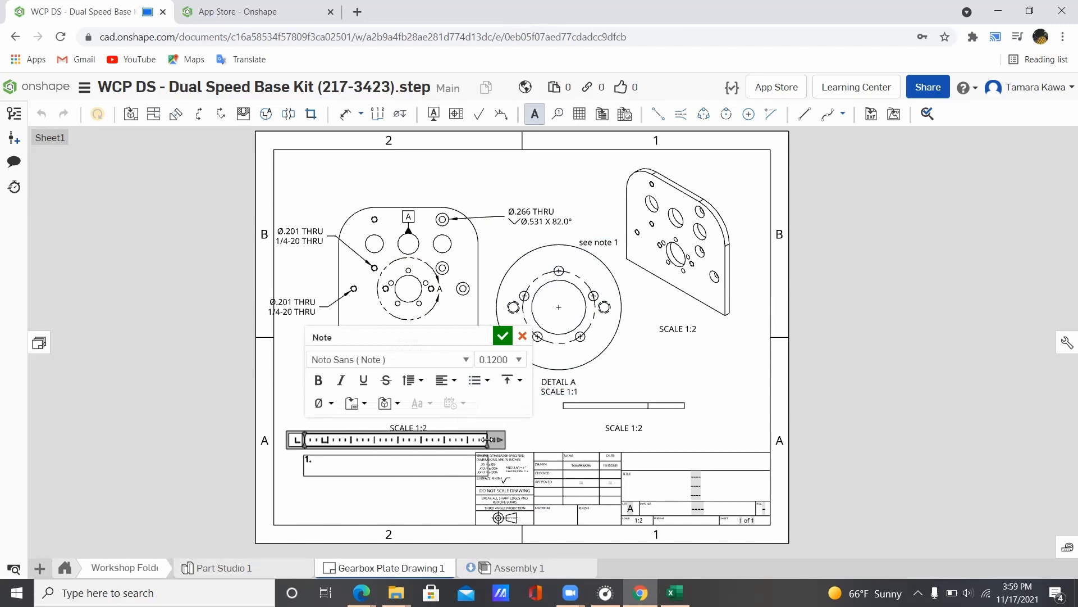
Step: Enter '5 holes Ø.25 equal spacing, .75" from center' on one line and commit the note
type("5 holes")
left_click(316, 403)
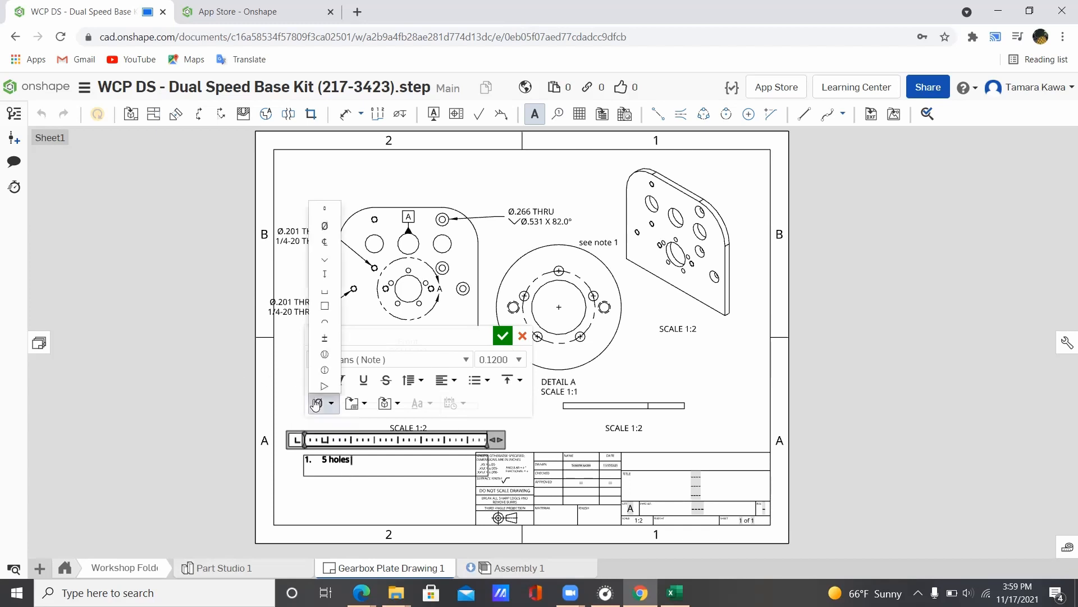
left_click(326, 226)
type(".25")
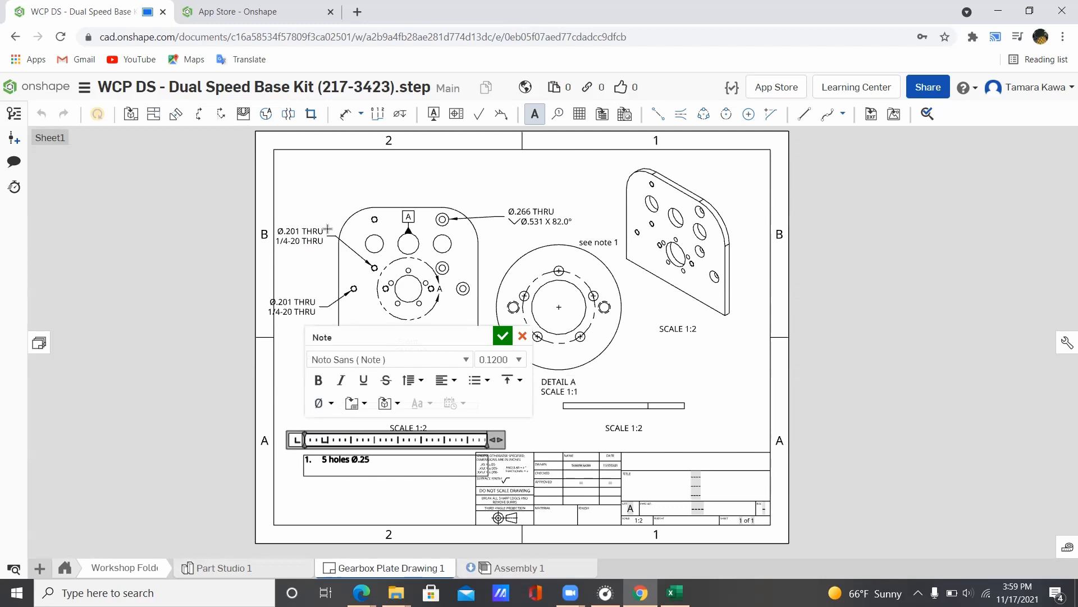
type(" equal spacing")
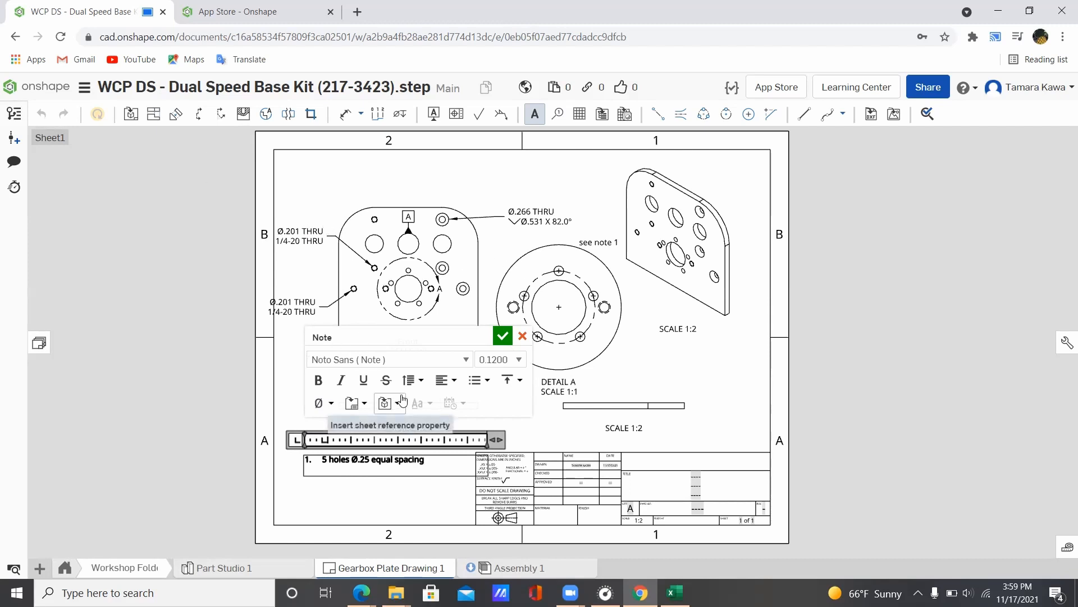
type(", .75\"")
key("BackSpace")
type("from center")
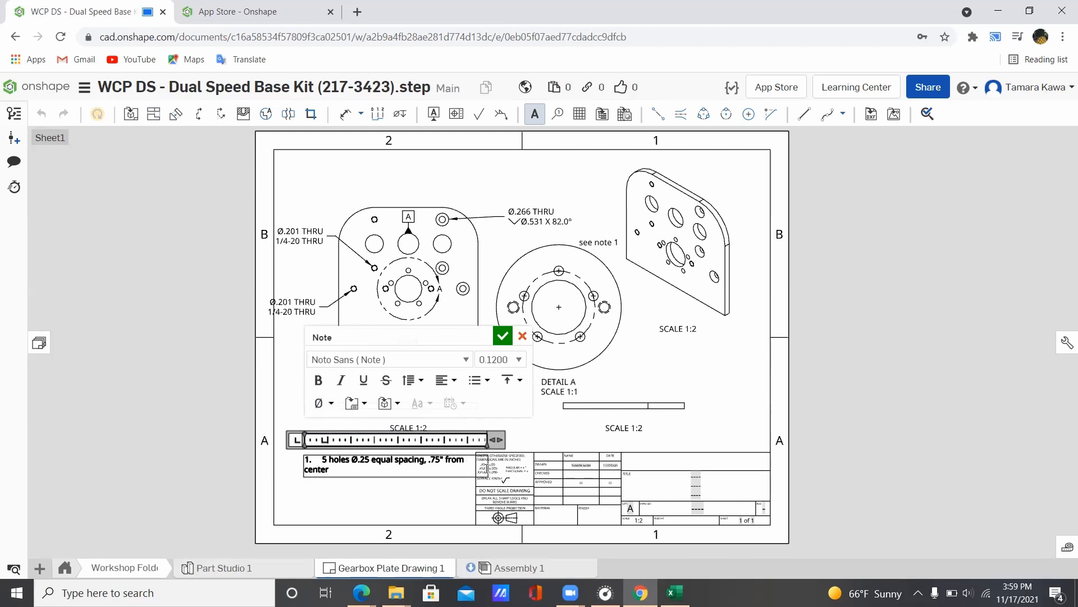
left_click_drag(497, 439, 523, 439)
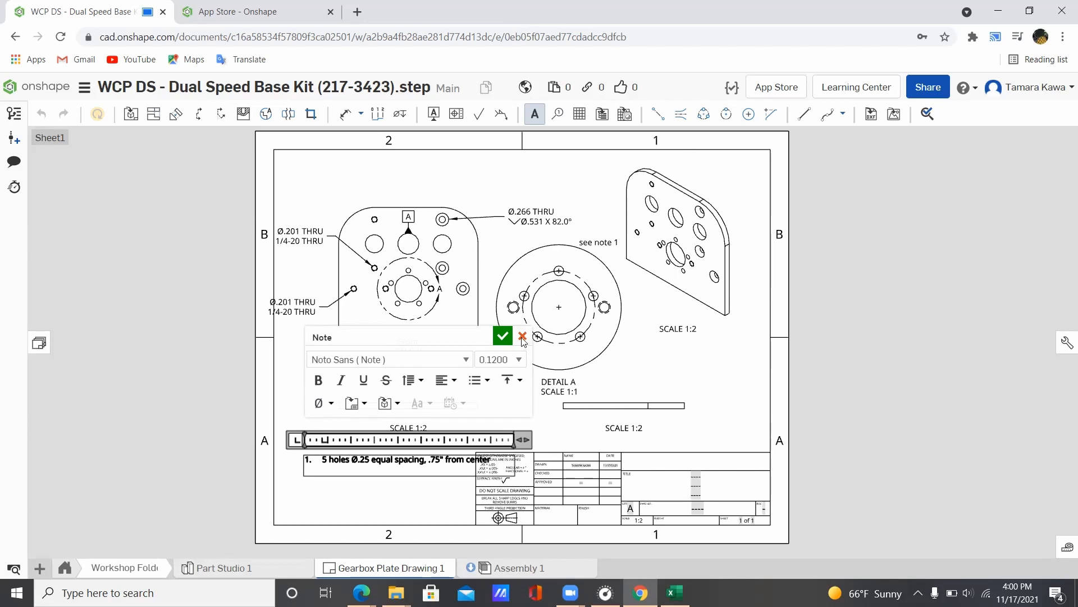
left_click(503, 336)
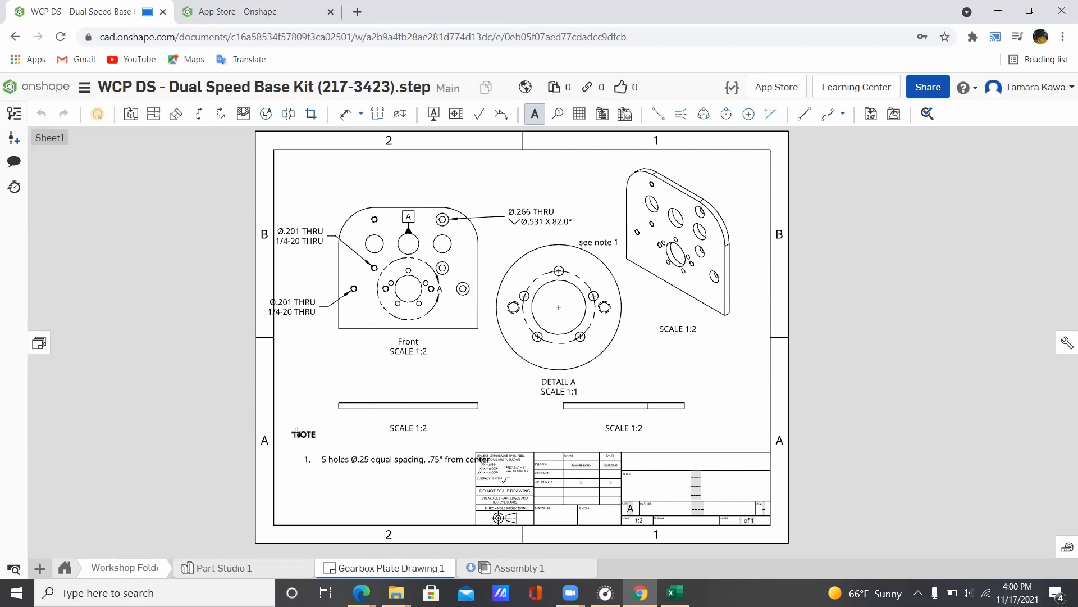
Step: Drag the five-hole note up and left beside the A zone marker
key("Escape")
left_click(308, 459)
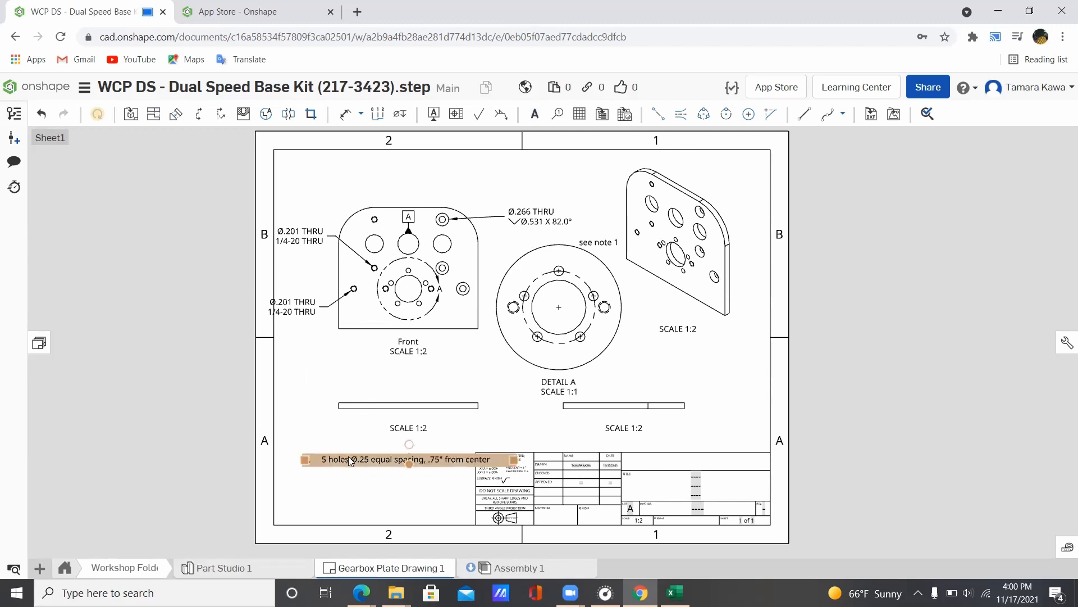
mouse_move(349, 456)
left_mouse_down()
mouse_move(311, 450)
mouse_move(325, 438)
left_mouse_up()
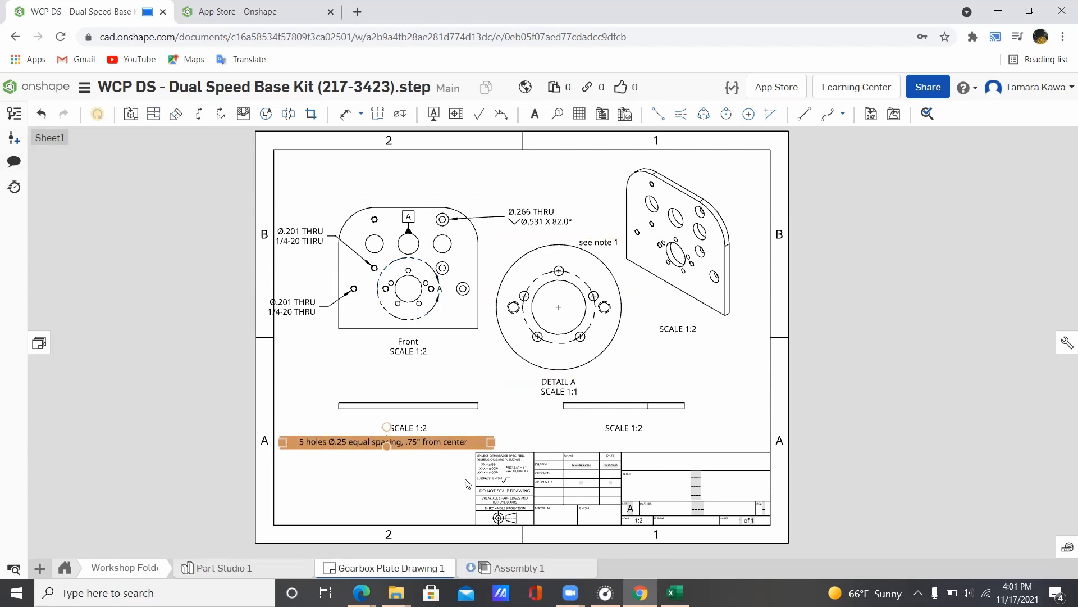
left_click(318, 478)
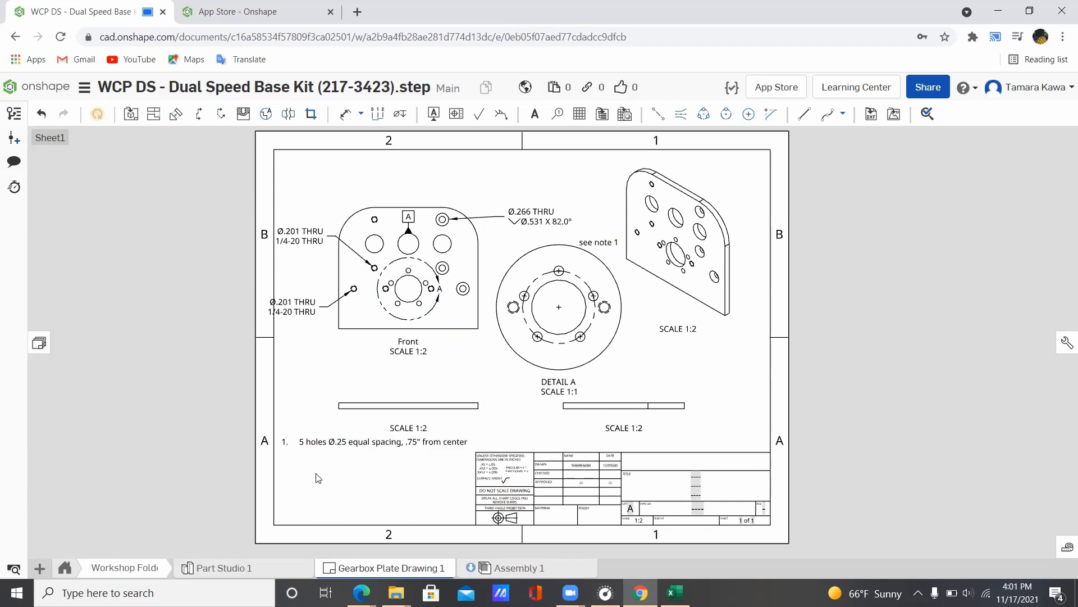
Step: In Assembly 1, suppress the EVO Shifter subassembly
left_click(494, 570)
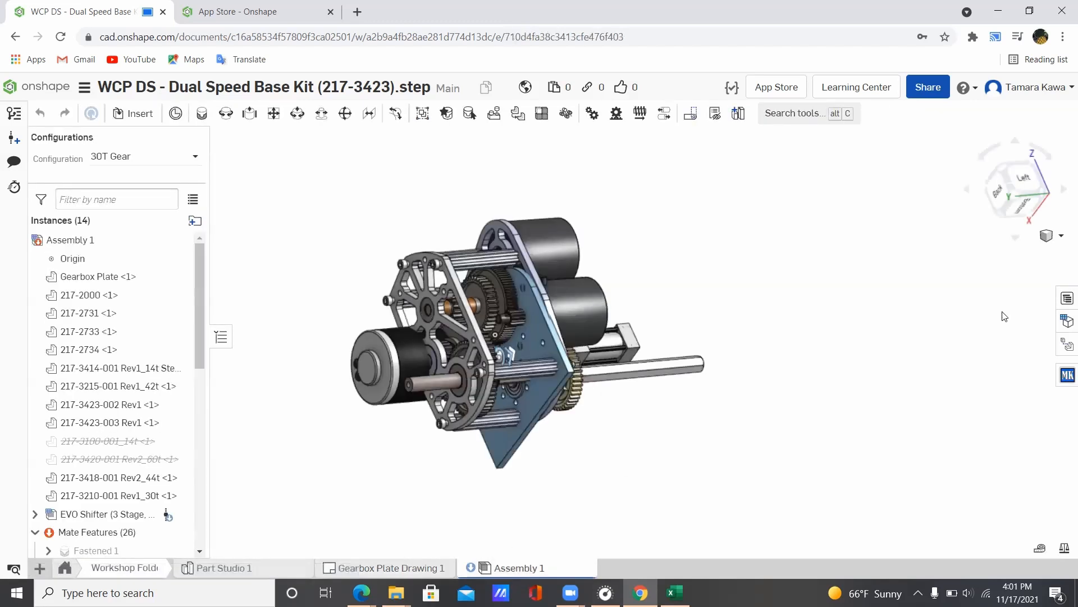
scroll(149, 433, "down", 4)
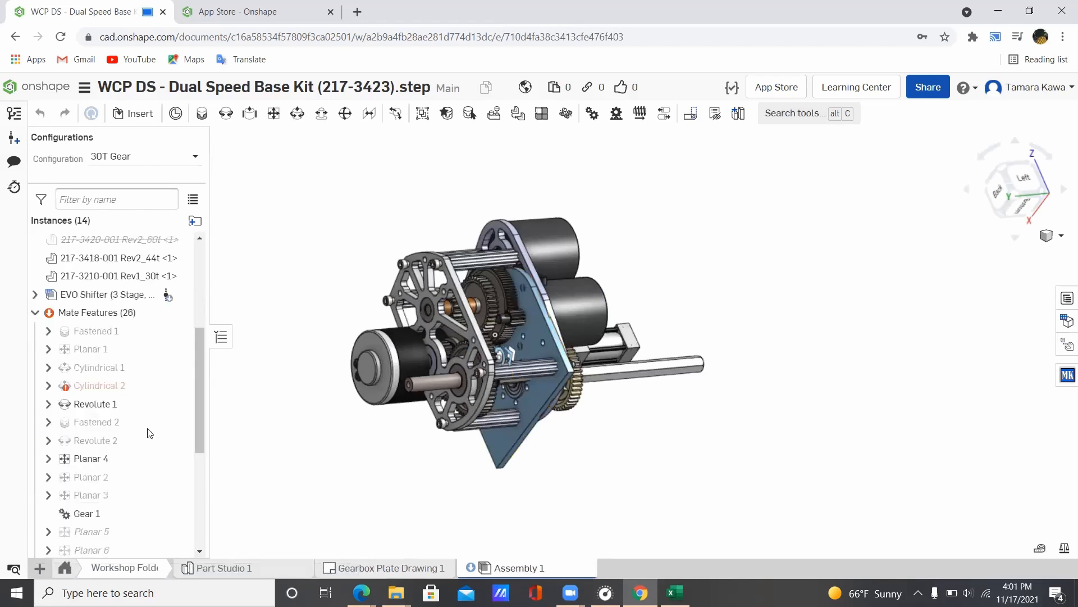
scroll(149, 433, "down", 2)
scroll(90, 309, "up", 3)
right_click(96, 308)
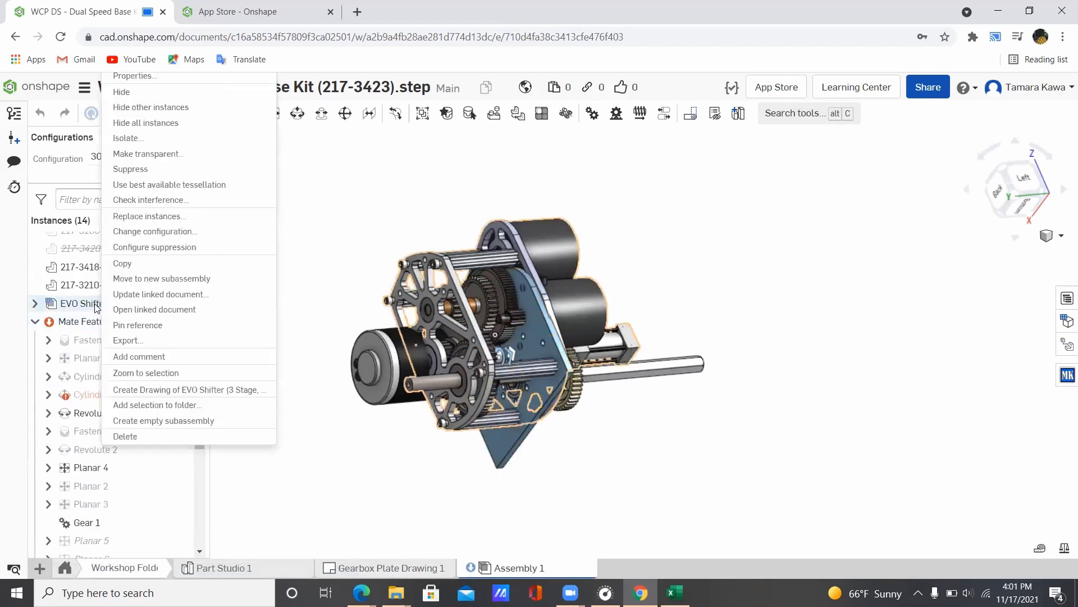
left_click(164, 170)
Step: Redefine the Cylindrical 2 mate using a different Gearbox Plate mate connector
scroll(80, 398, "down", 5)
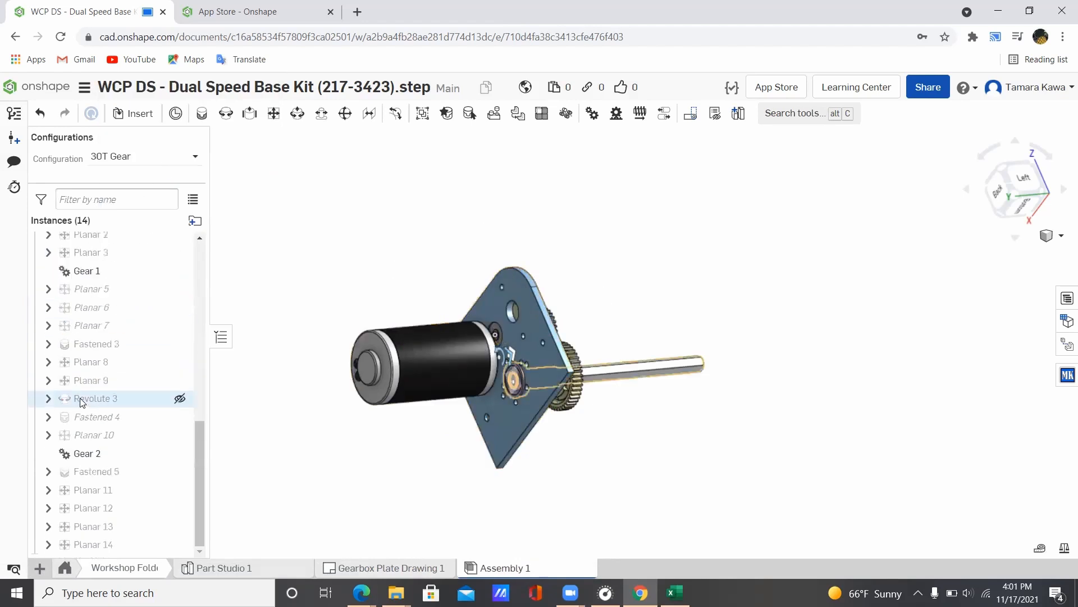
scroll(82, 400, "up", 5)
right_click(98, 354)
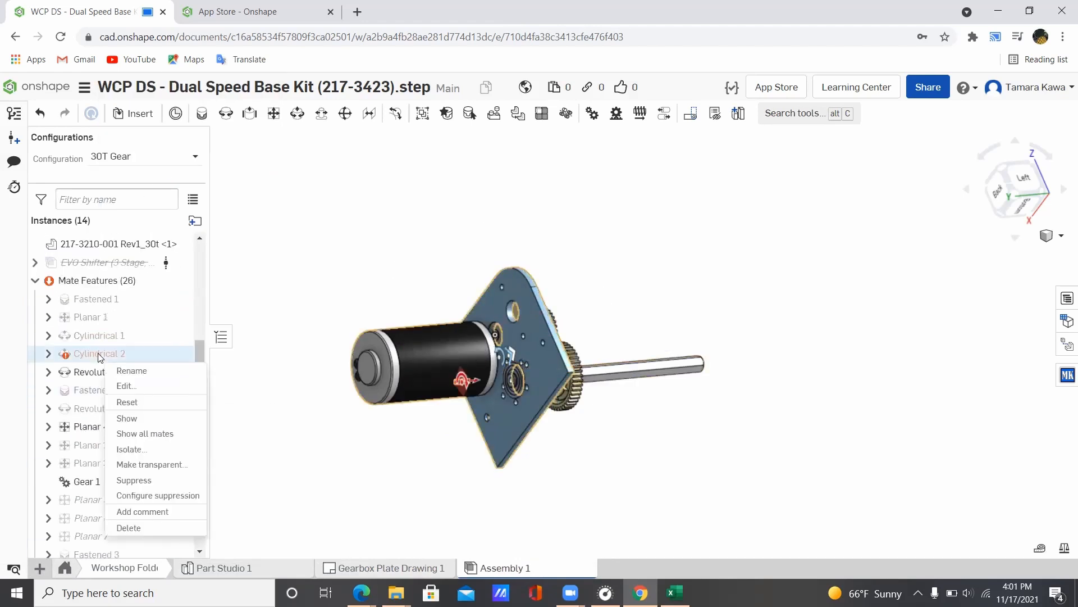
left_click(126, 386)
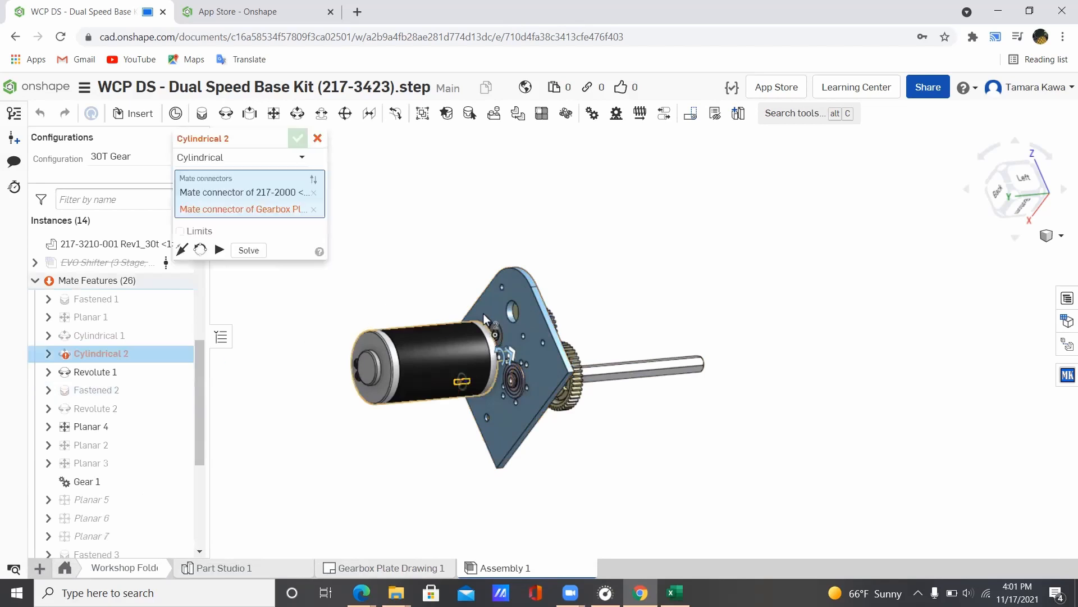
right_click_drag(485, 319, 517, 355)
scroll(494, 400, "up", 5)
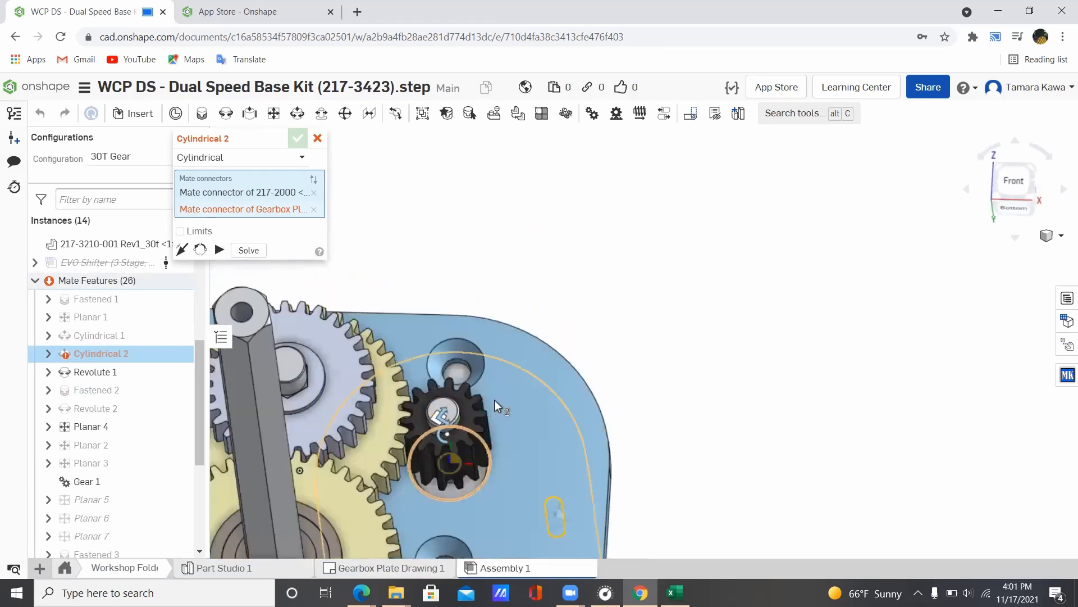
mouse_move(495, 400)
right_mouse_down()
mouse_move(497, 413)
mouse_move(473, 414)
mouse_move(495, 421)
right_mouse_up()
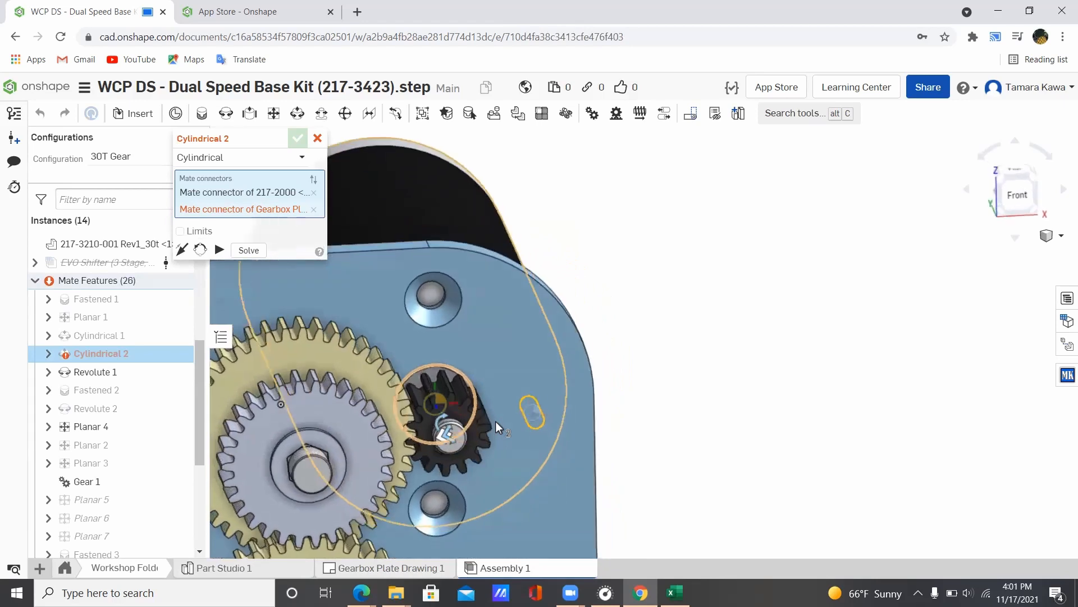
left_click(313, 209)
scroll(441, 523, "up", 5)
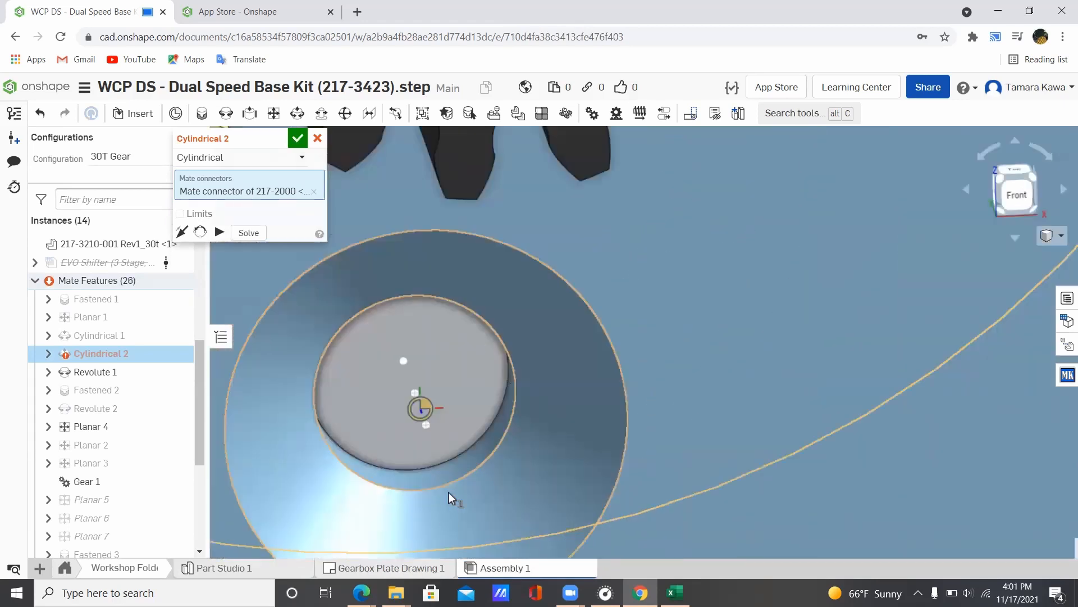
left_click(414, 382)
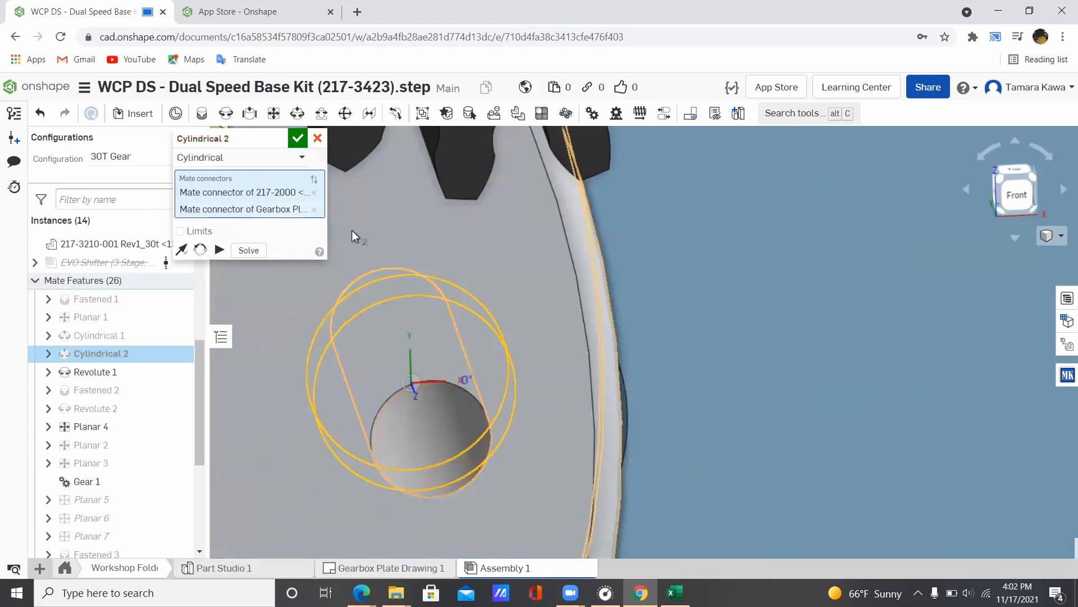
left_click(298, 138)
scroll(475, 392, "down", 5)
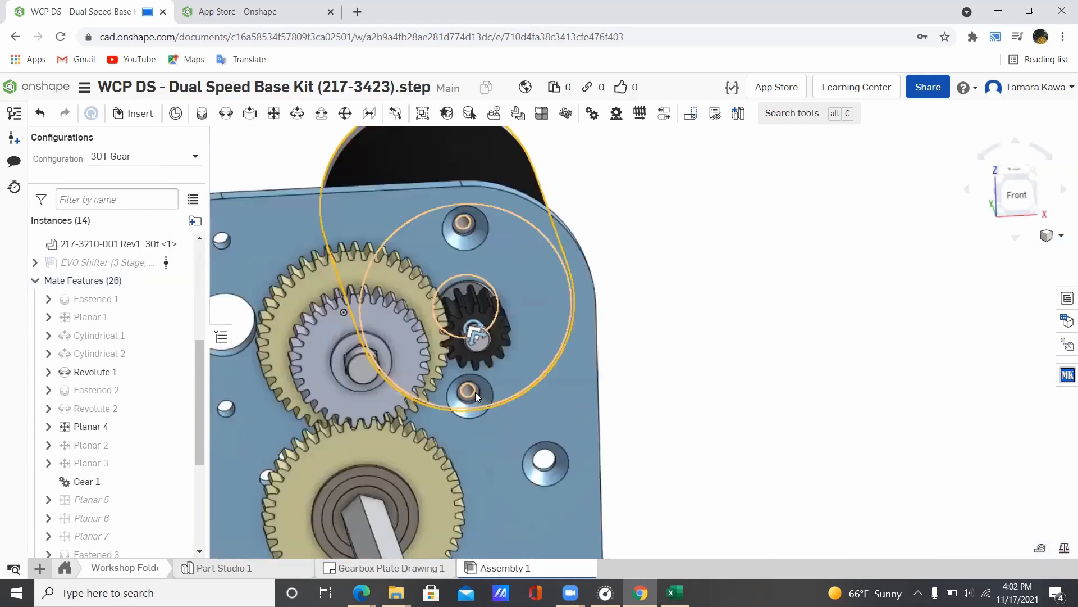
scroll(475, 392, "down", 5)
right_click_drag(698, 397, 659, 403)
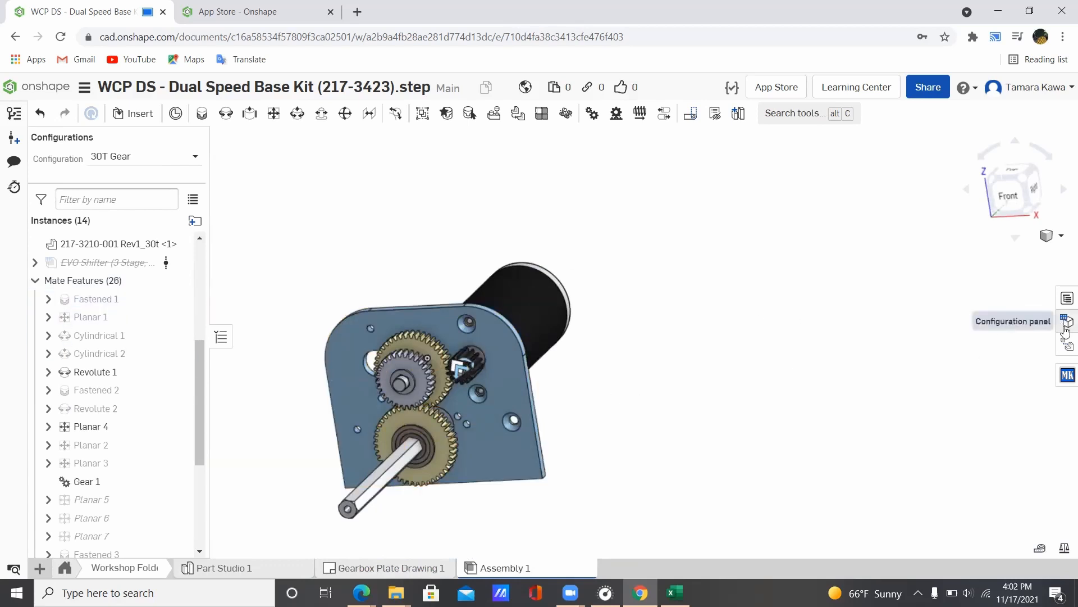
Step: Open the exploded views panel and reposition the gearbox in a wider viewport
left_click(1066, 348)
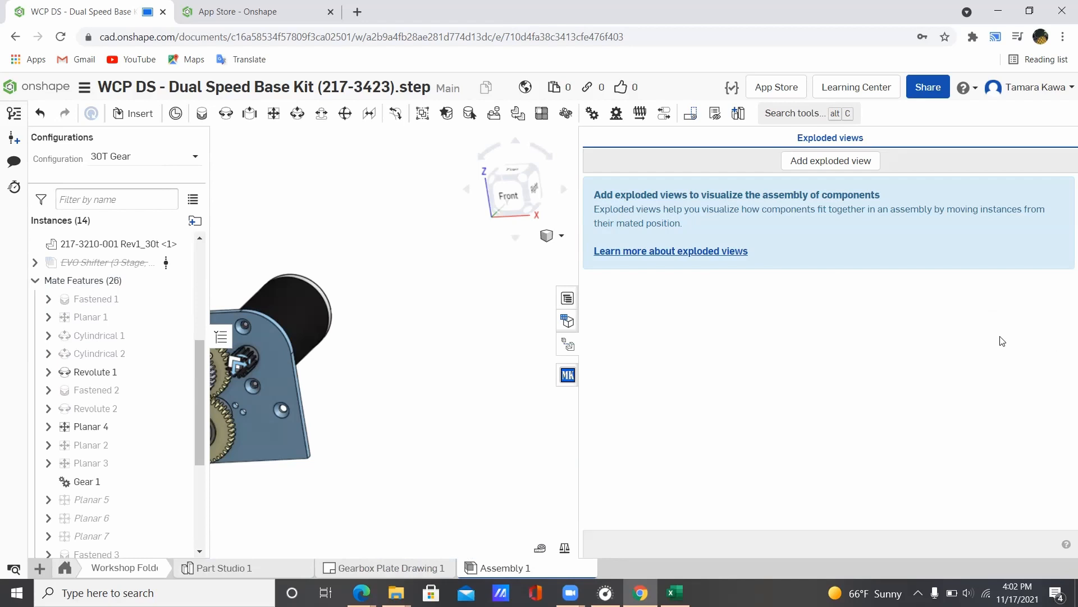
scroll(424, 271, "down", 2)
middle_click_drag(425, 271, 543, 259)
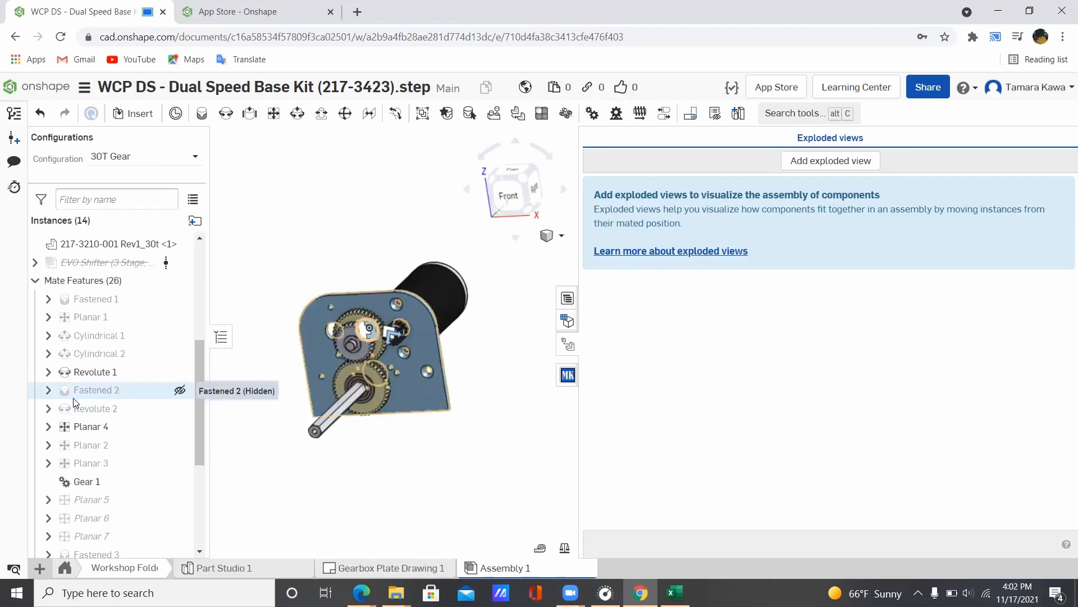
scroll(73, 398, "down", 4)
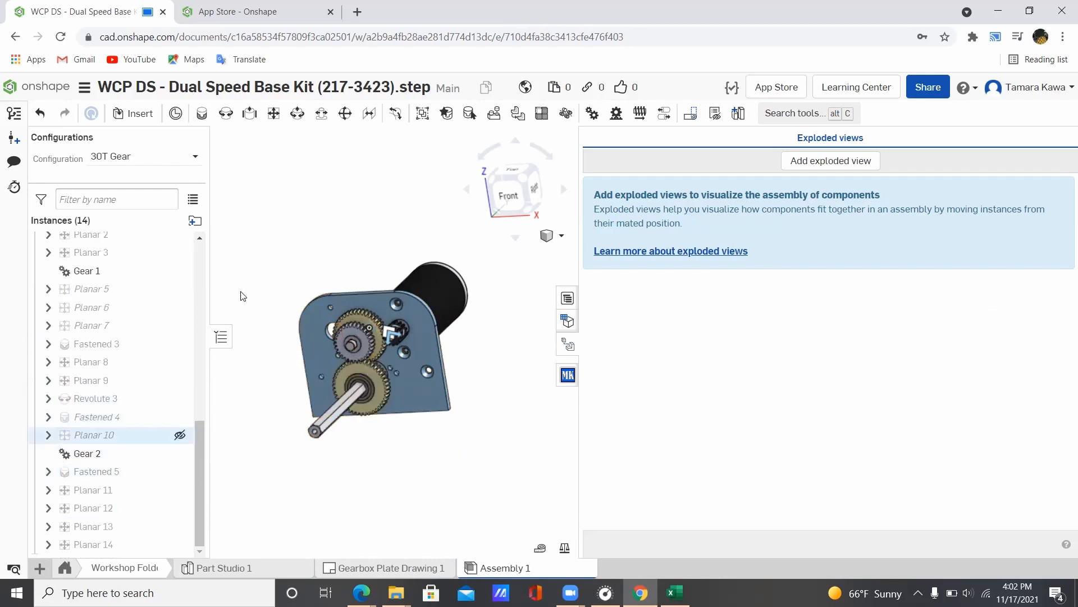
scroll(369, 250, "up", 2)
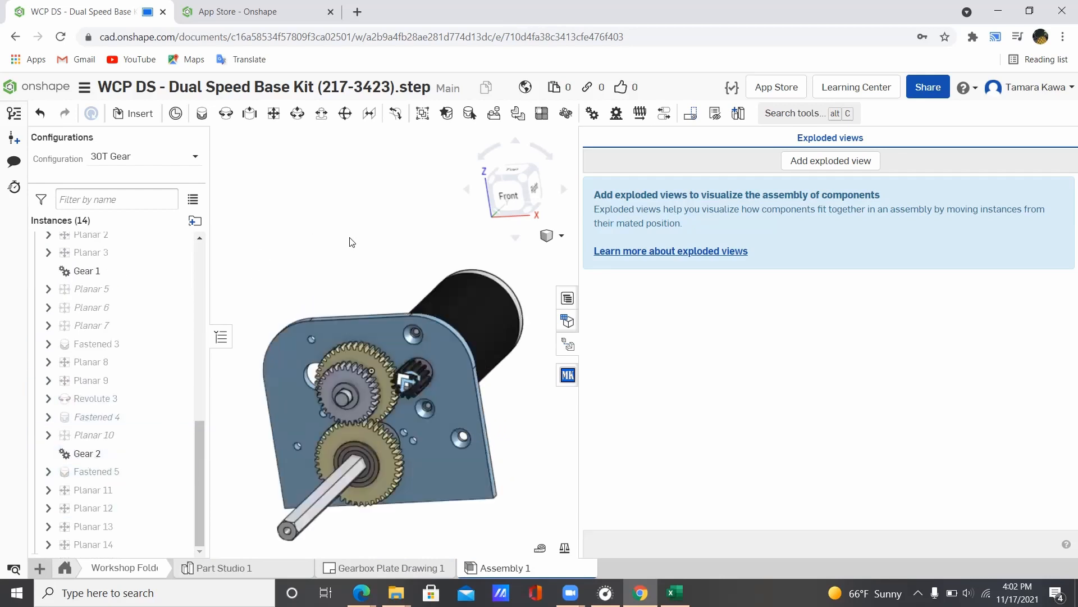
right_click(350, 237)
mouse_move(328, 176)
middle_mouse_down()
mouse_move(347, 214)
mouse_move(338, 175)
middle_mouse_up()
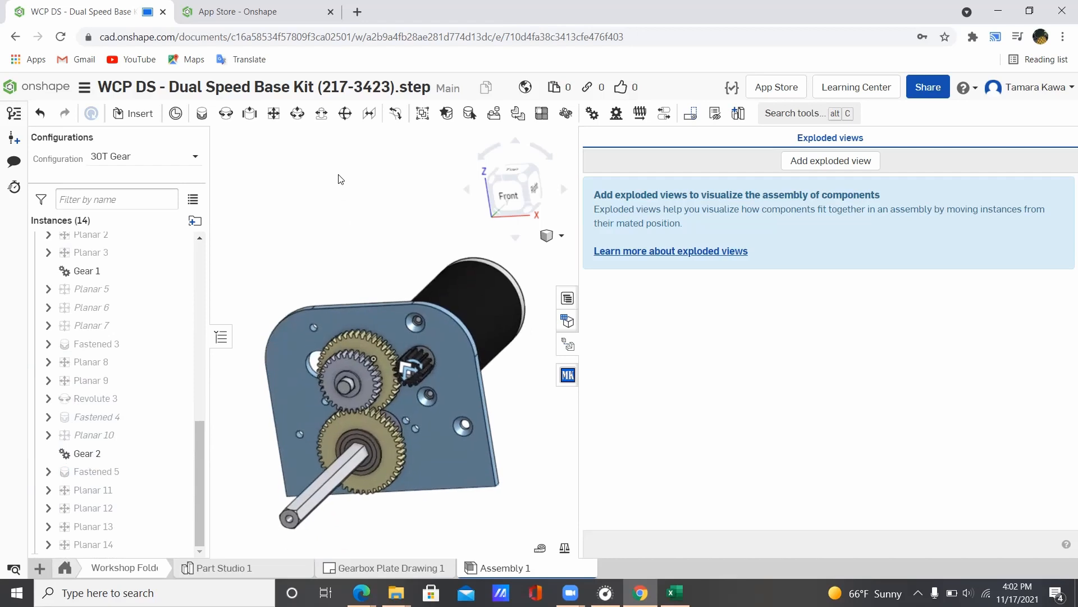
left_click_drag(576, 274, 716, 264)
scroll(441, 263, "up", 2)
scroll(441, 262, "down", 3)
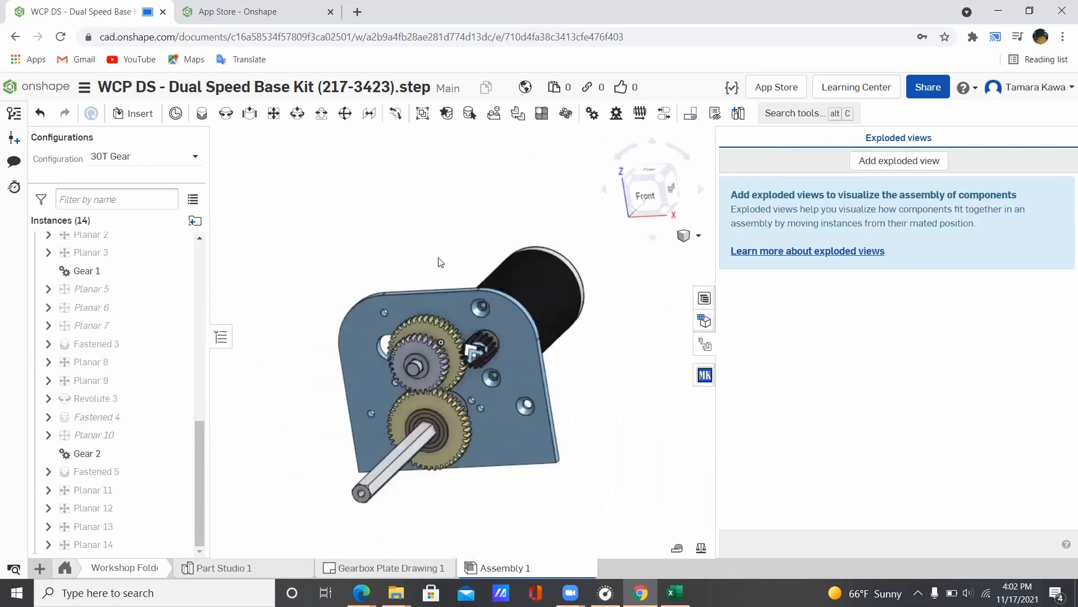
middle_click_drag(438, 260, 431, 215)
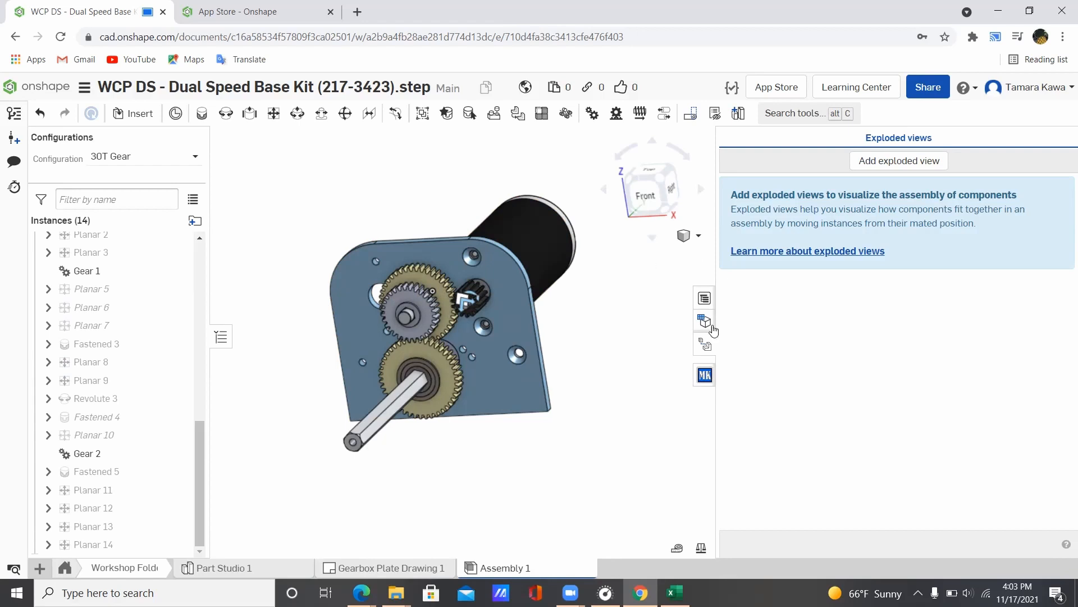
Step: Orbit the assembly to a right-side view, then switch to Part Studio 1
scroll(145, 369, "up", 5)
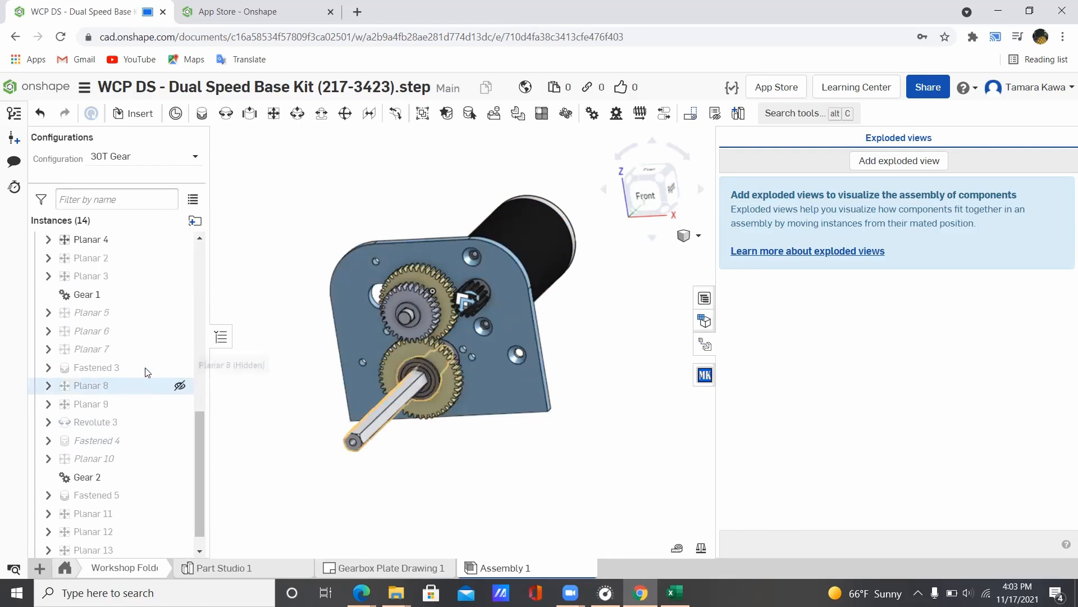
right_click_drag(479, 178, 454, 183)
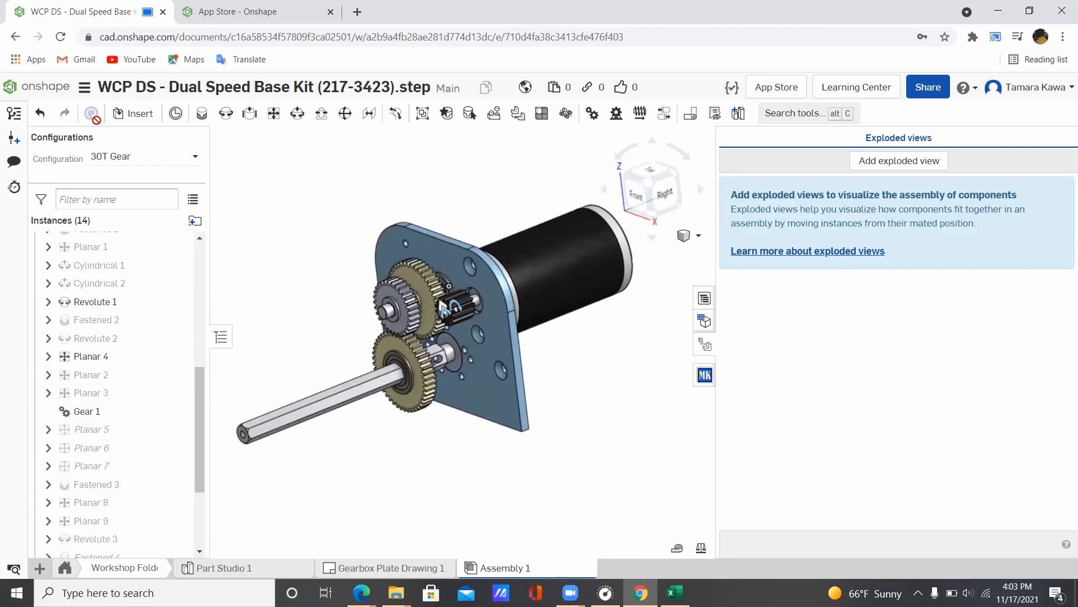
scroll(112, 306, "down", 5)
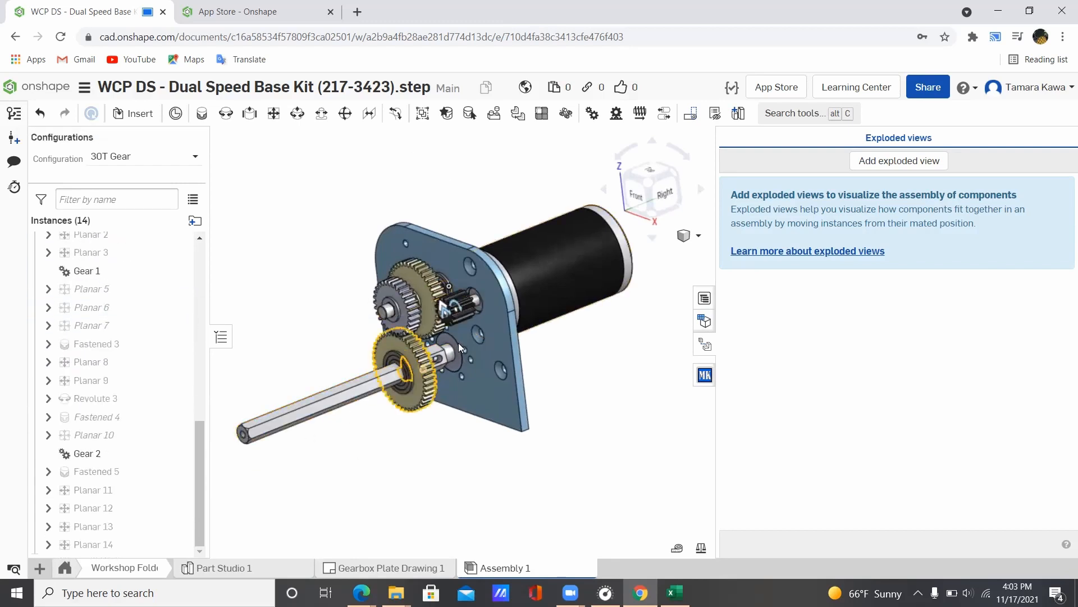
left_click(224, 568)
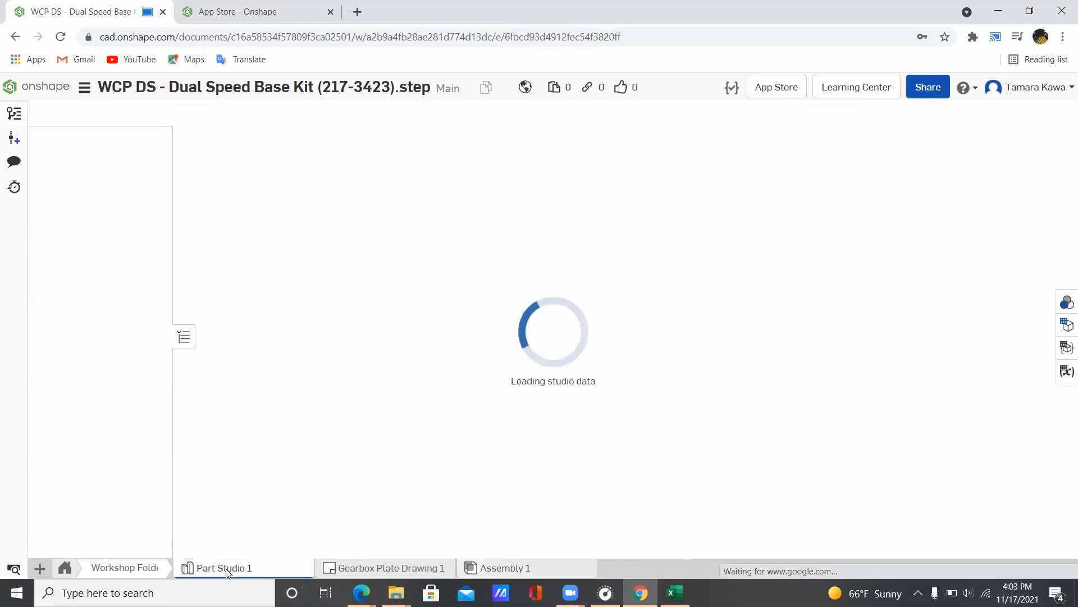
Step: Return to Assembly 1, delete the old Explode 1, and create a fresh exploded view
left_click(446, 565)
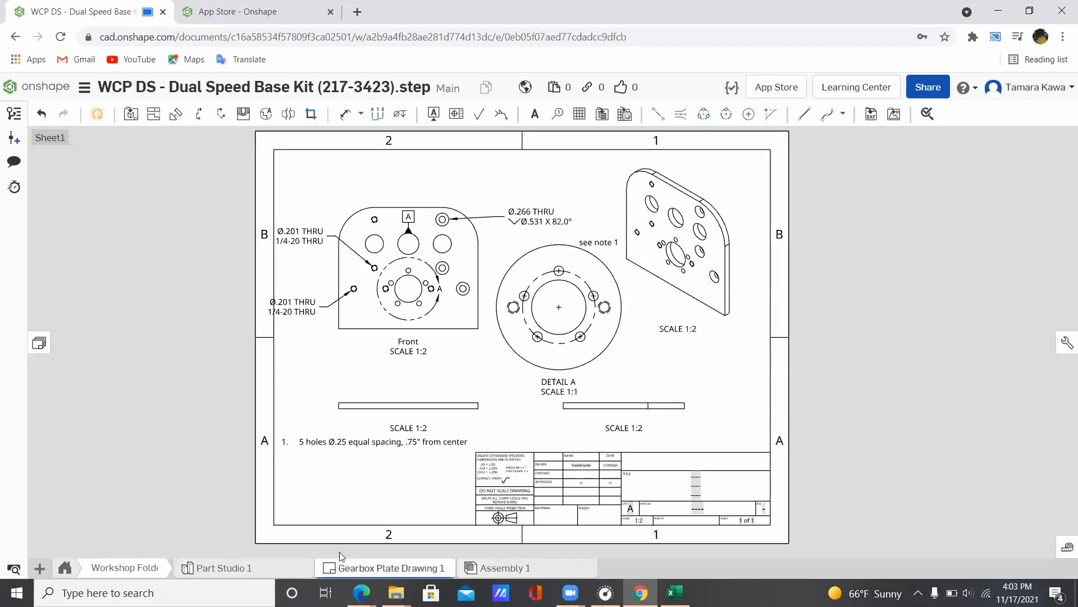
left_click(496, 567)
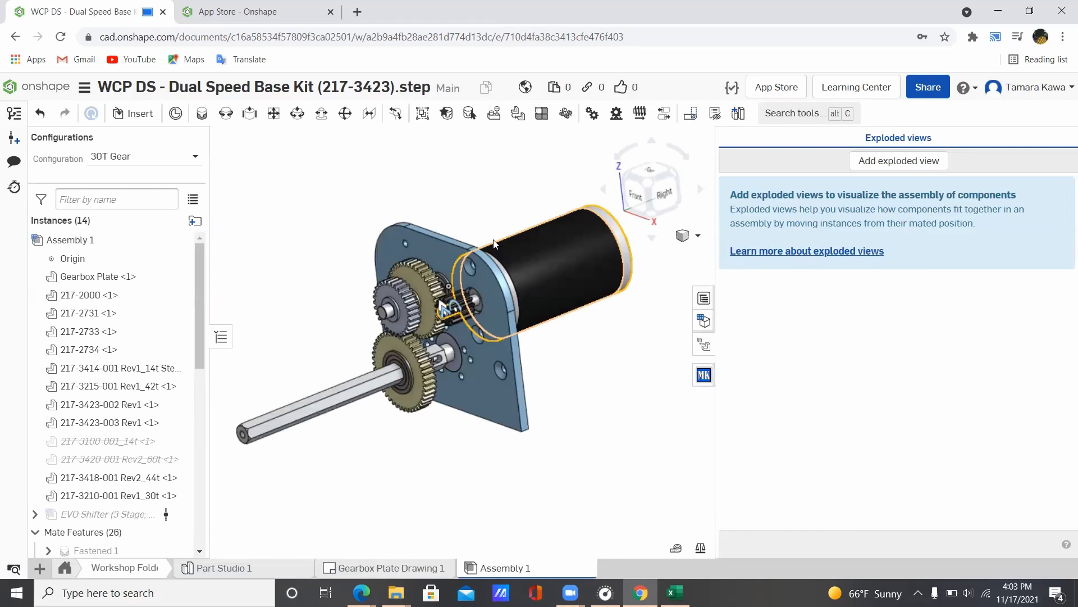
left_click(895, 161)
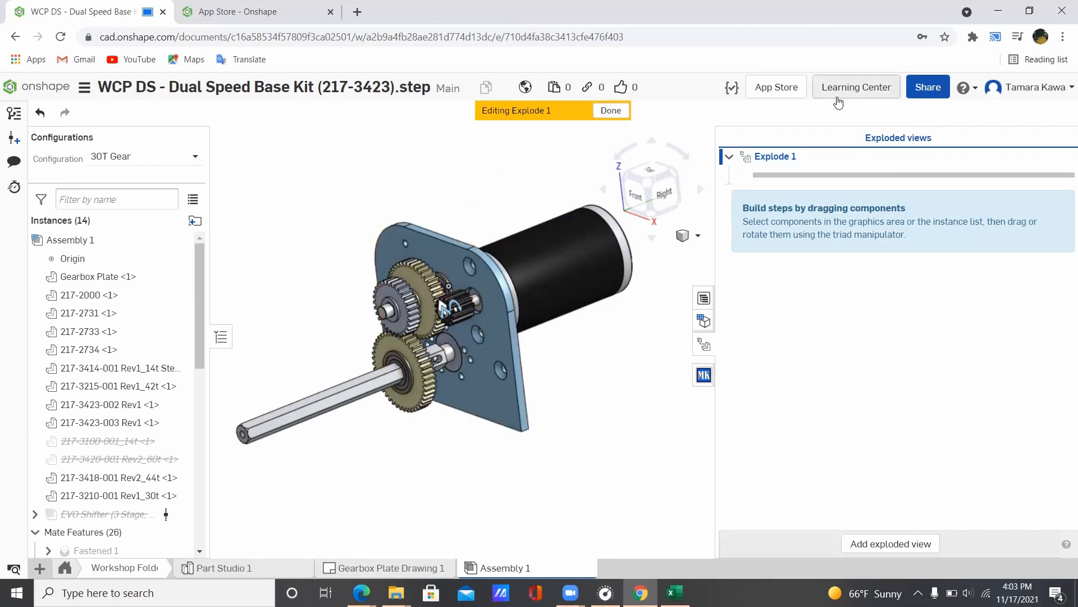
left_click(611, 110)
right_click(772, 157)
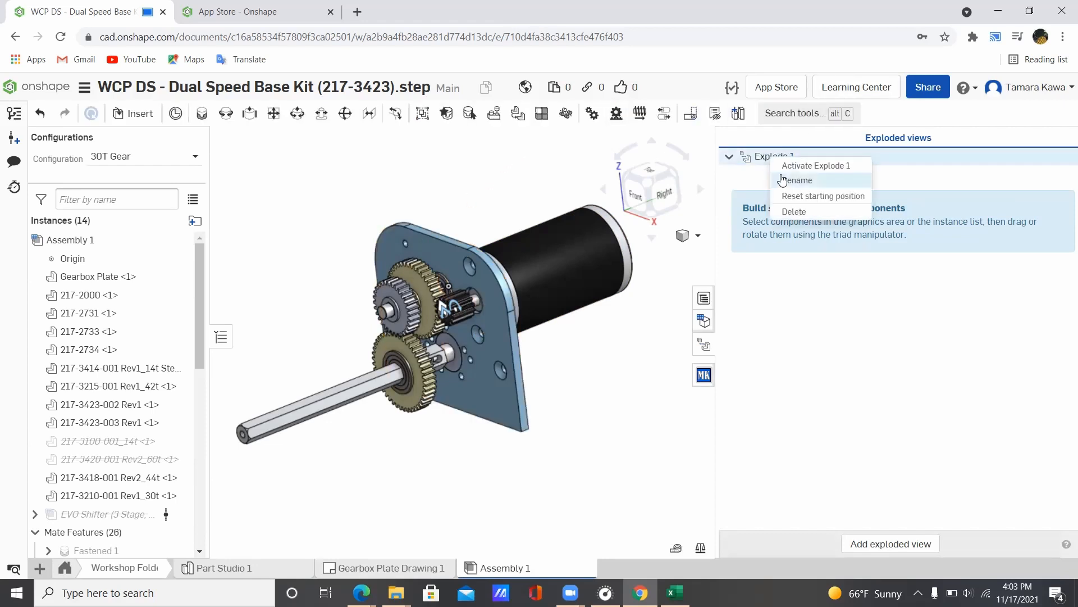
left_click(785, 211)
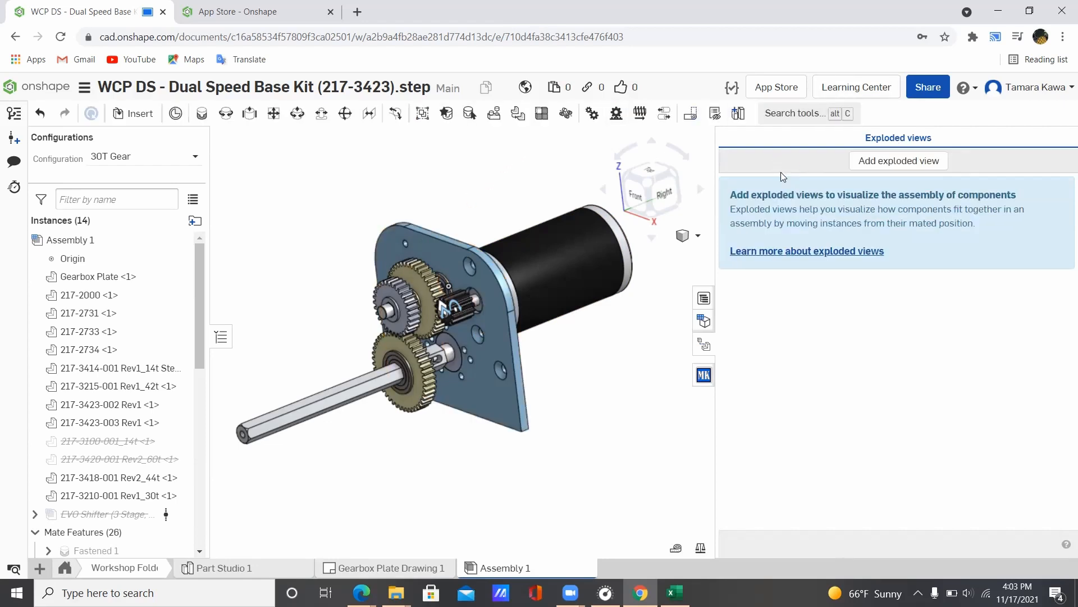
left_click(906, 164)
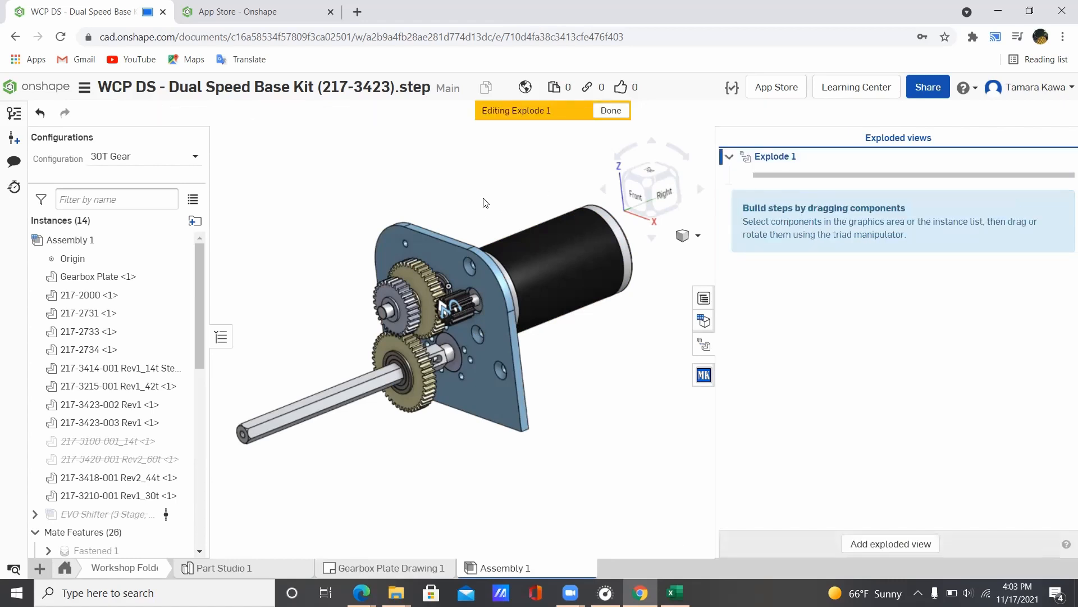
Step: Try exploding the motor together with the gearbox plate, then clear both from the step
right_click_drag(494, 180, 523, 247)
left_click(528, 256)
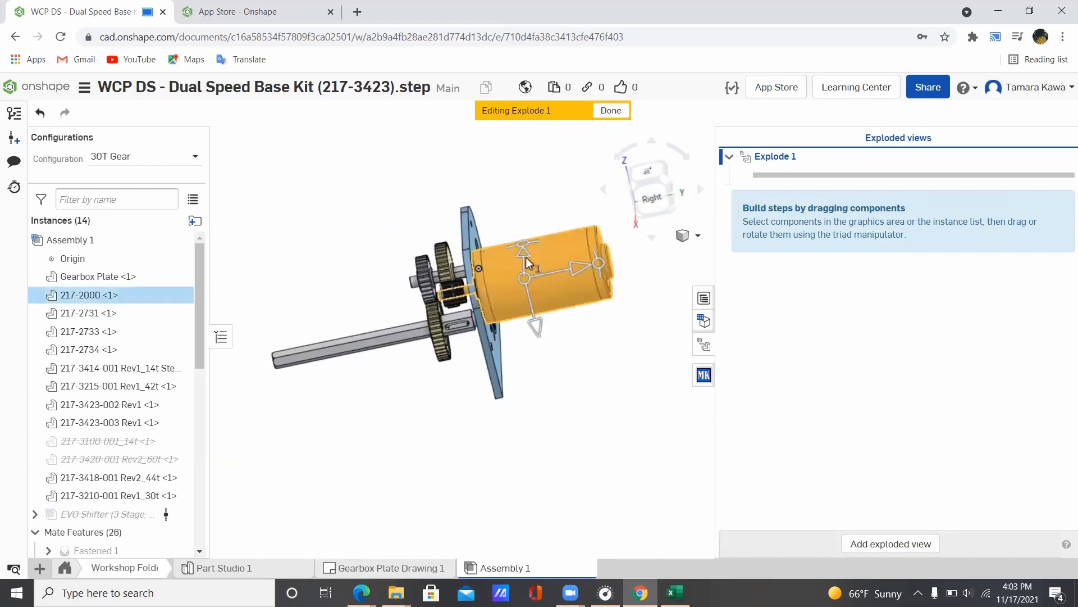
left_click_drag(552, 271, 584, 267)
right_click_drag(584, 266, 468, 334)
left_click(458, 332)
right_click_drag(568, 311, 557, 326)
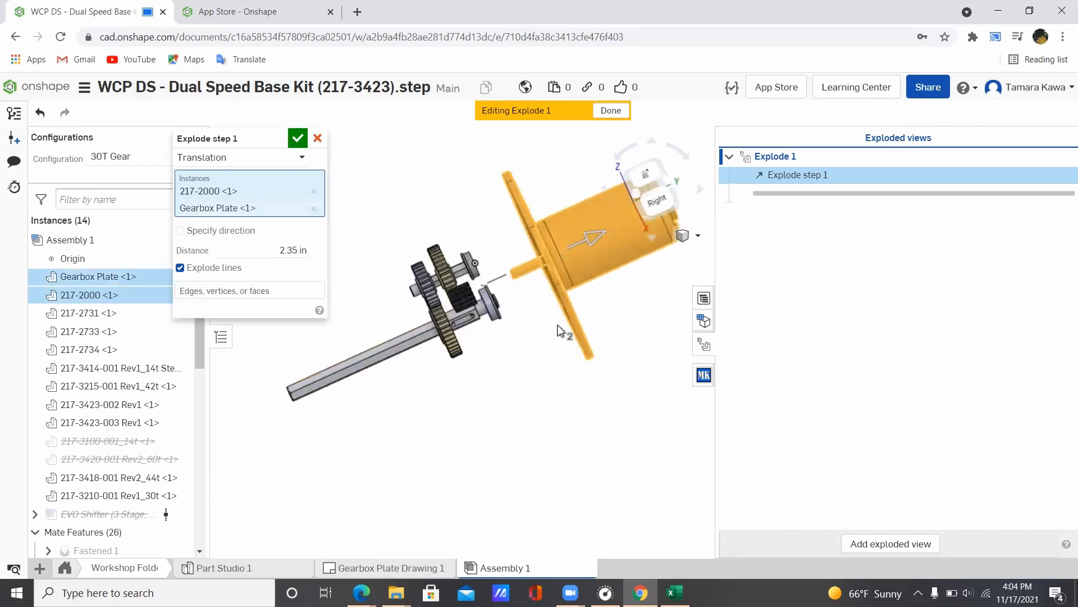
mouse_move(582, 238)
left_mouse_down()
mouse_move(570, 247)
mouse_move(579, 237)
left_mouse_up()
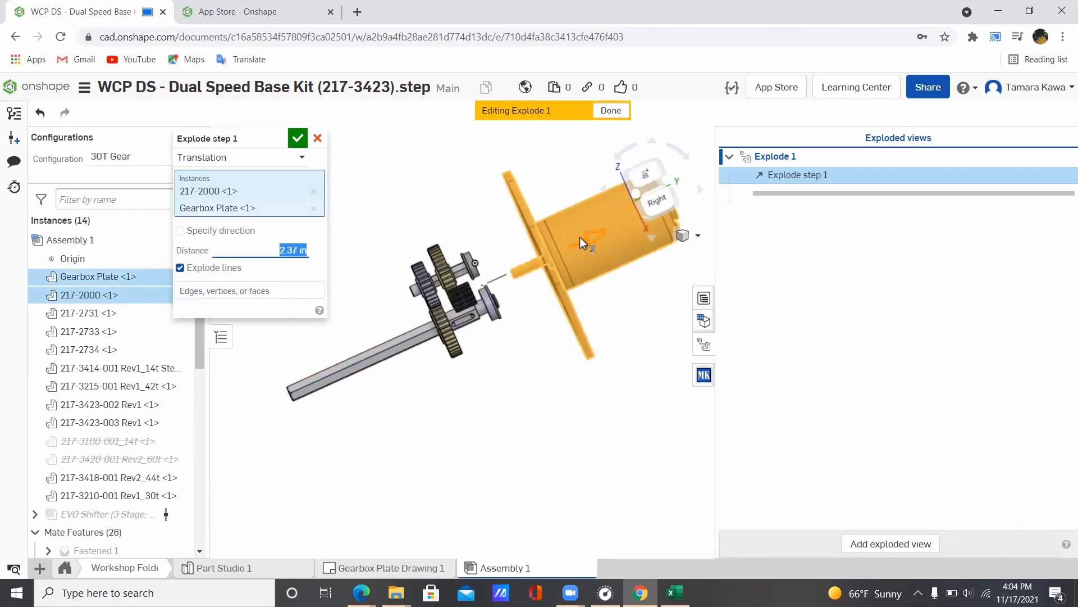
left_click(313, 208)
left_click(313, 191)
Step: Explode motor 217-2000 out 2.24 in as explode step 1
right_click(531, 209)
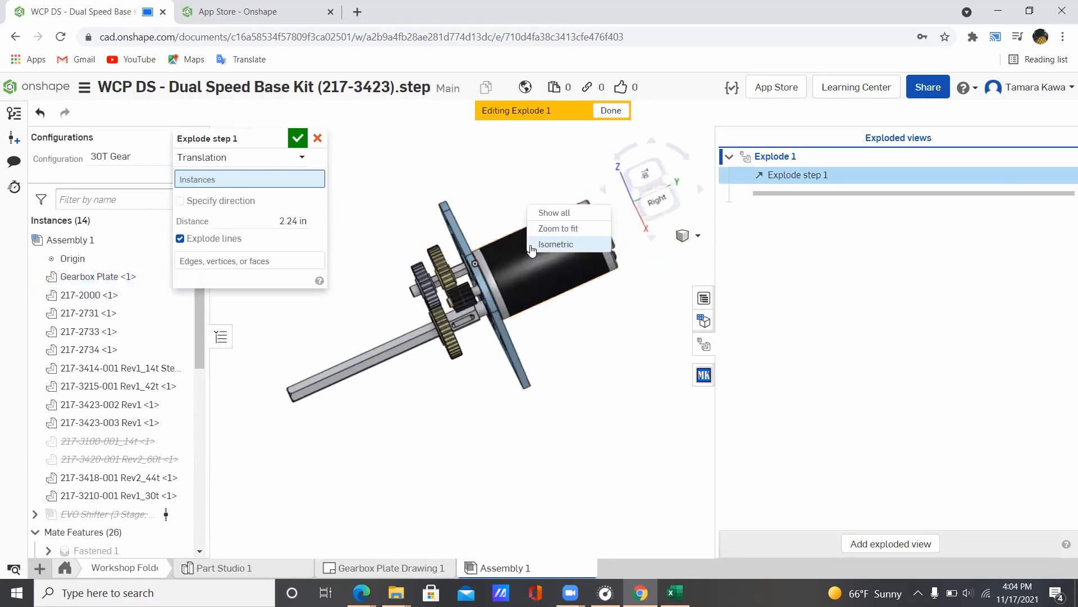
left_click(549, 241)
left_click(571, 256)
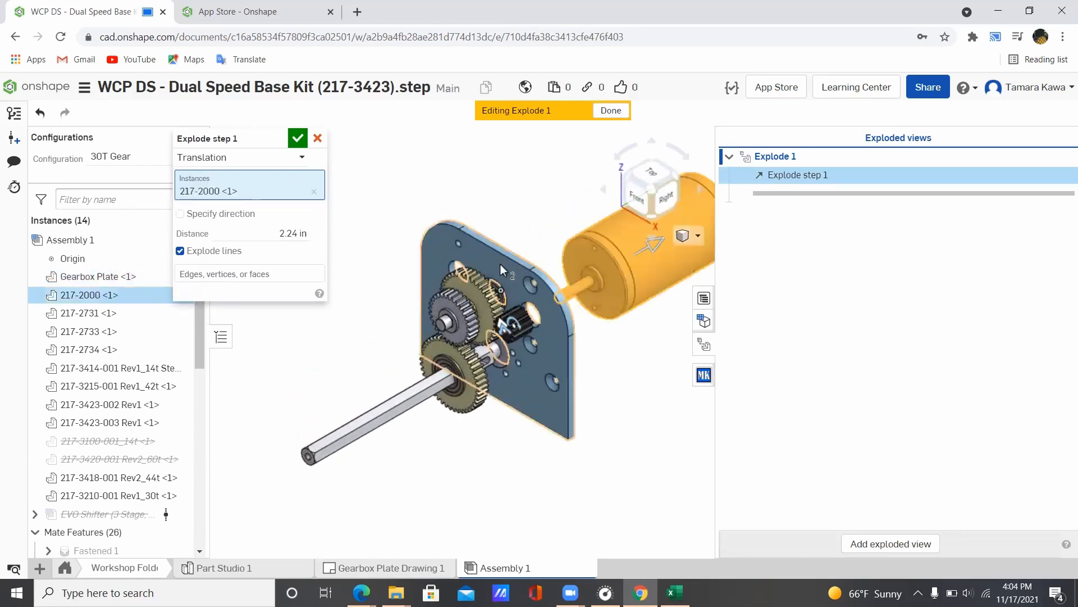
left_click(500, 264)
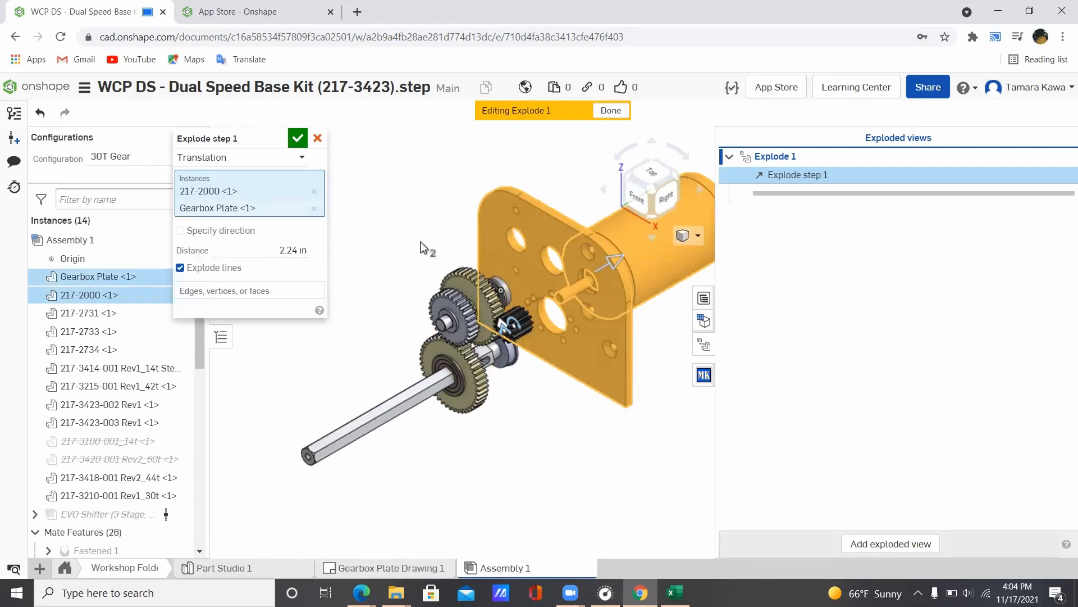
left_click(314, 208)
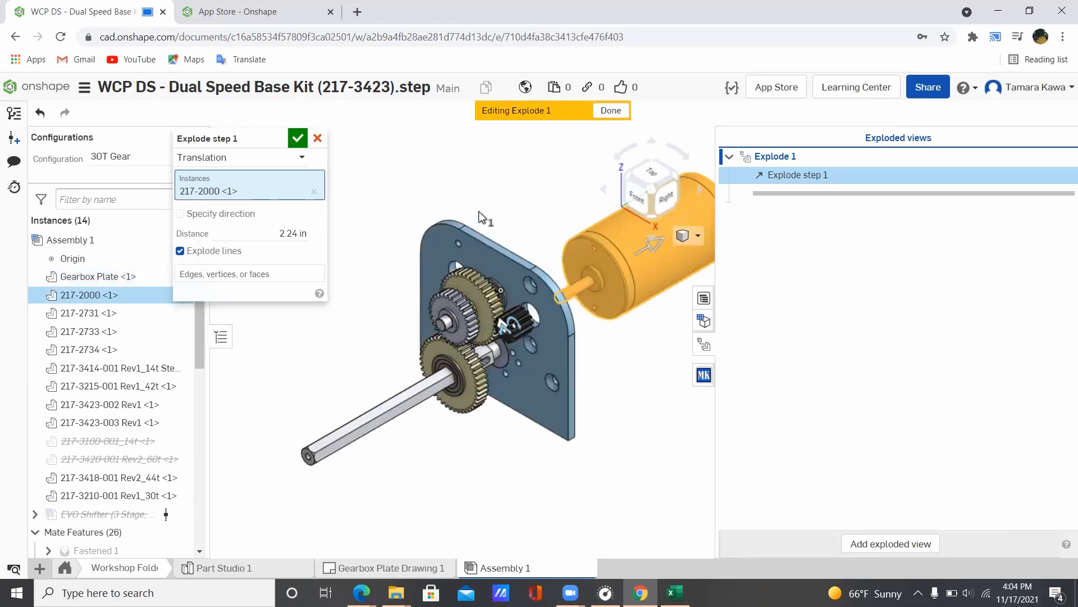
left_click(298, 139)
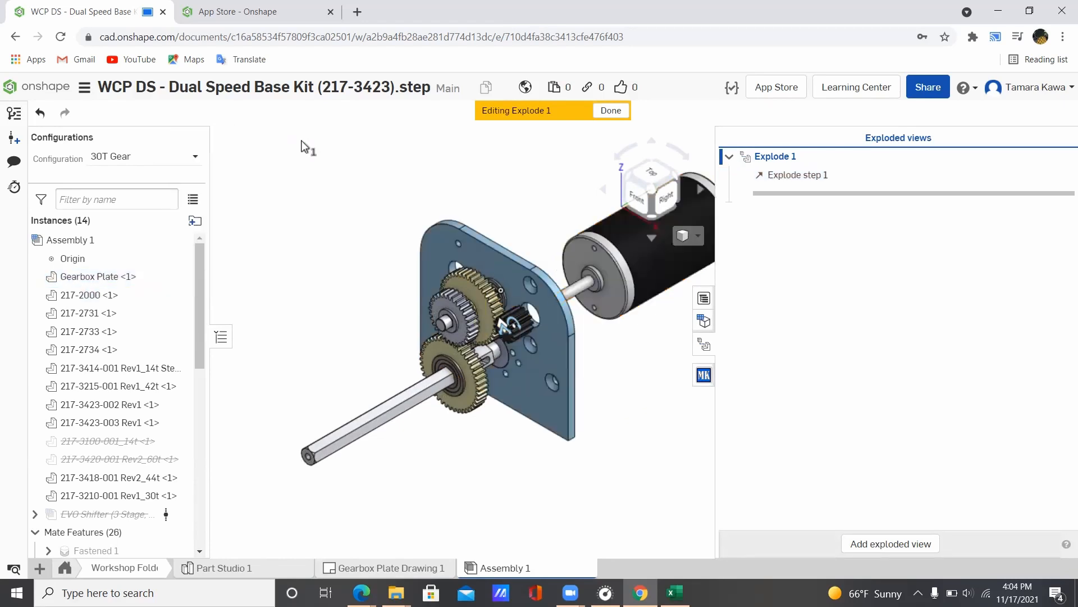
Step: Slide the Gearbox Plate 0.93 in away from the gears as step 2
left_click(515, 270)
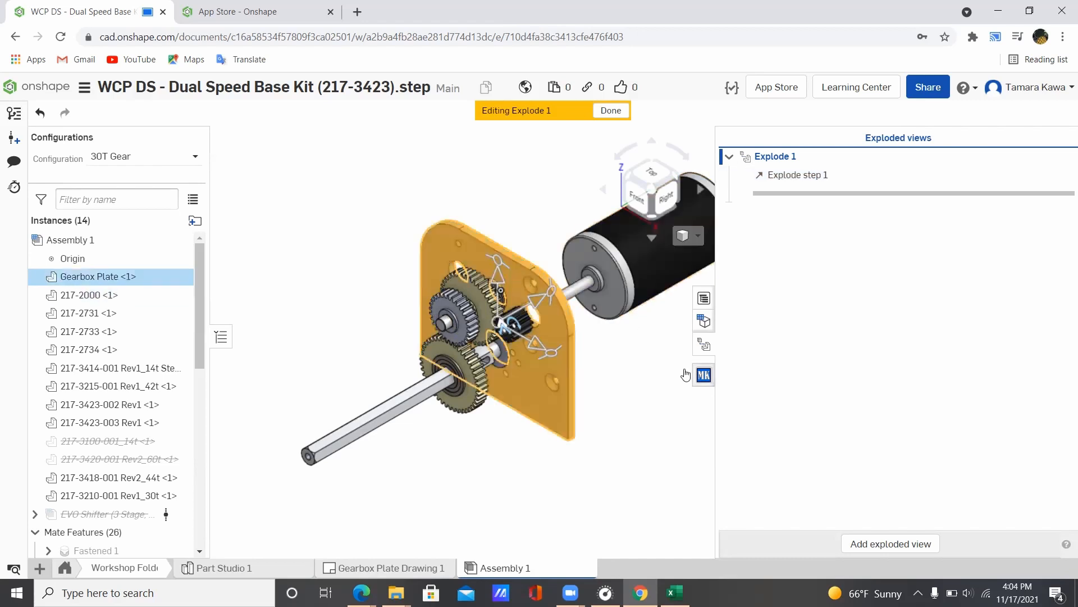
right_click_drag(601, 370, 544, 307)
left_click_drag(543, 306, 572, 284)
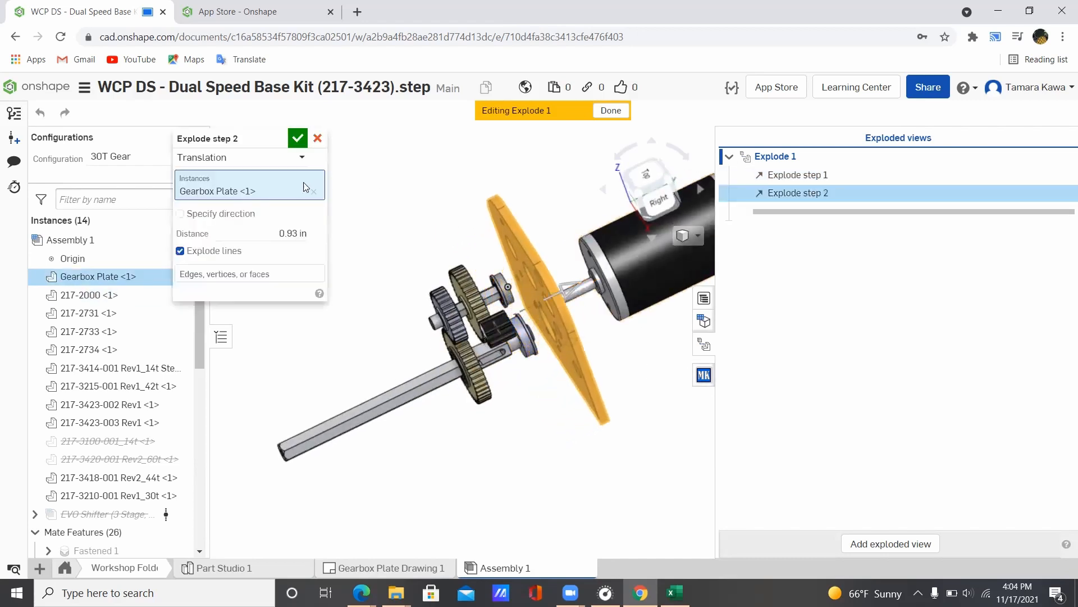
left_click(297, 137)
scroll(510, 302, "down", 2)
scroll(503, 270, "up", 8)
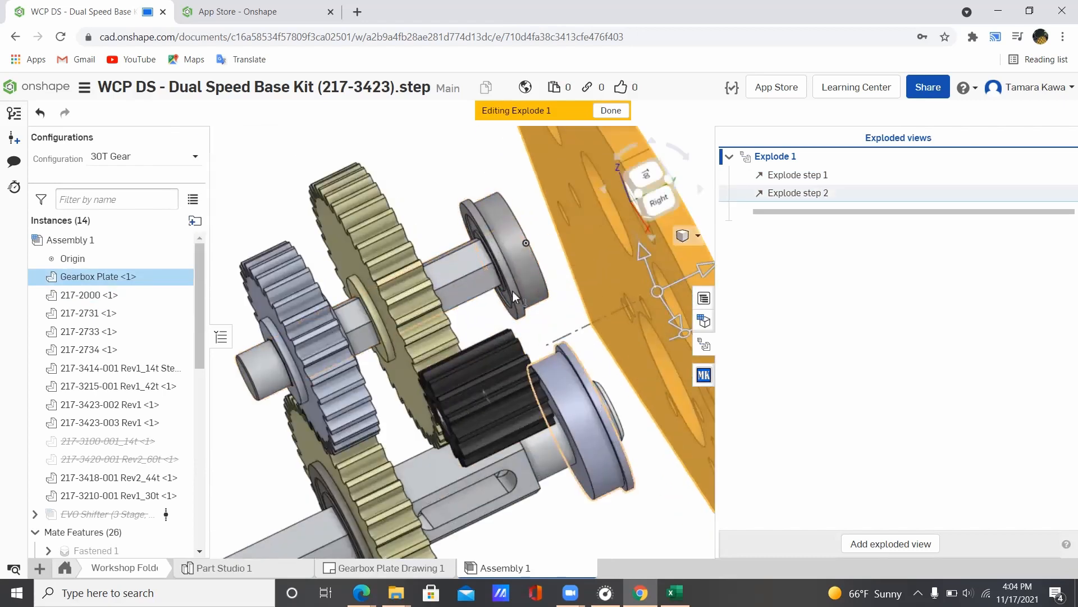
scroll(512, 291, "down", 3)
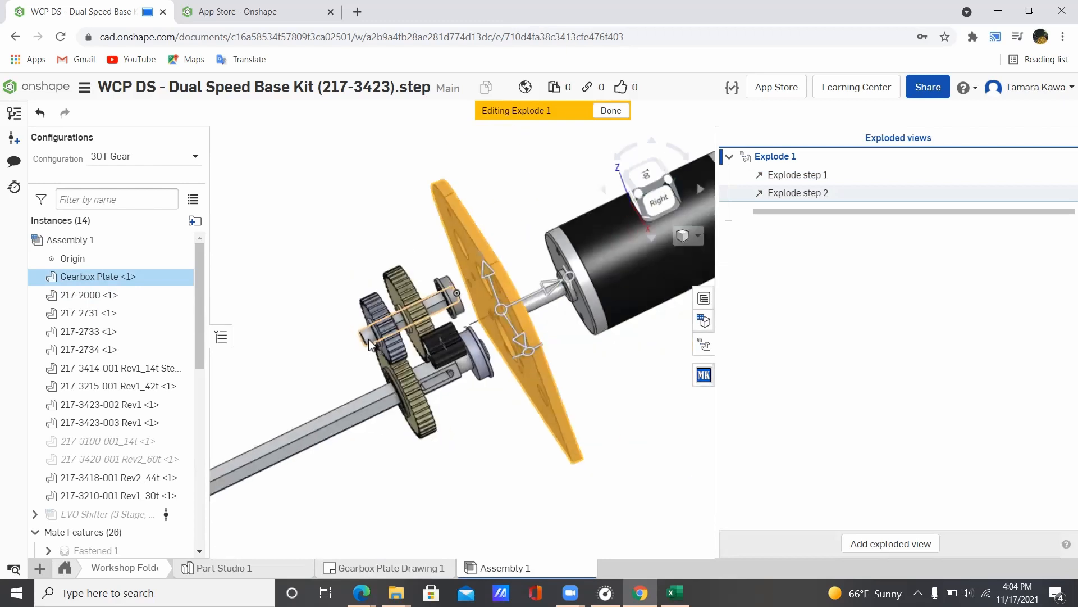
left_click(368, 336)
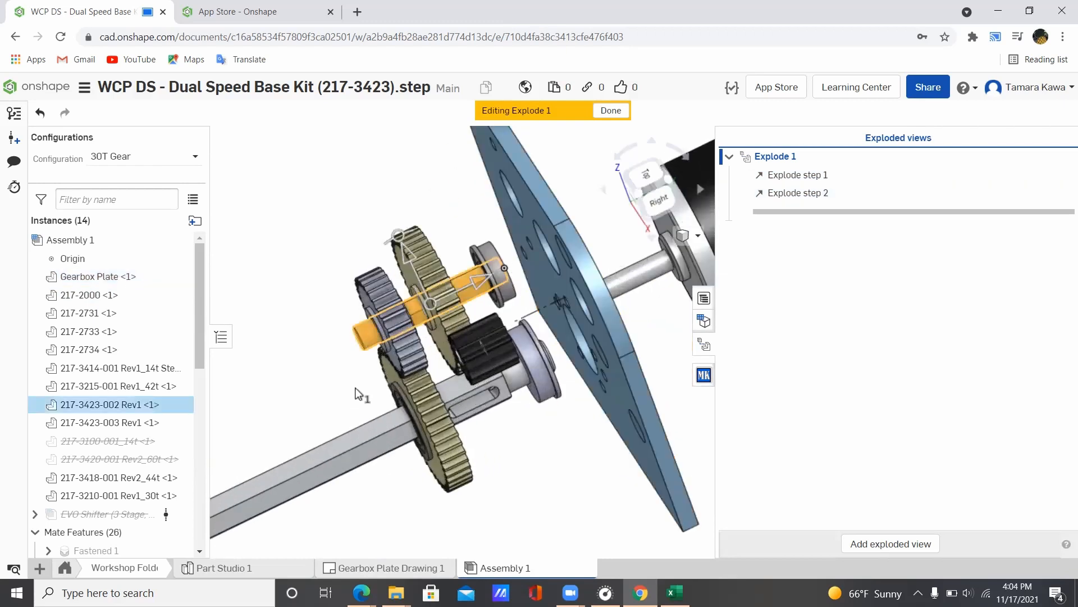
left_click(356, 451)
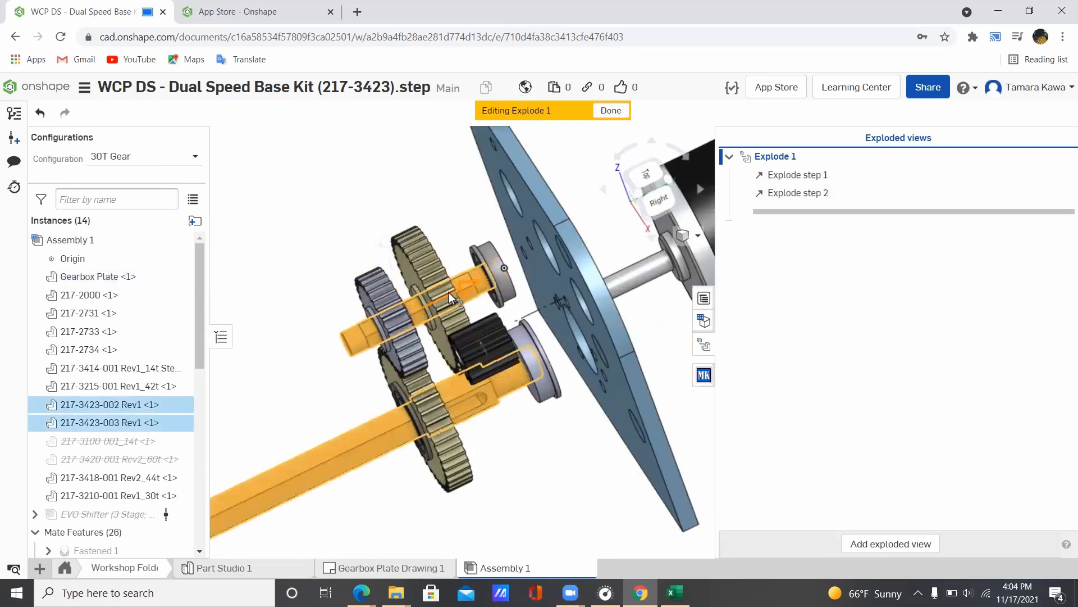
left_click_drag(448, 292, 437, 313)
left_click(295, 145)
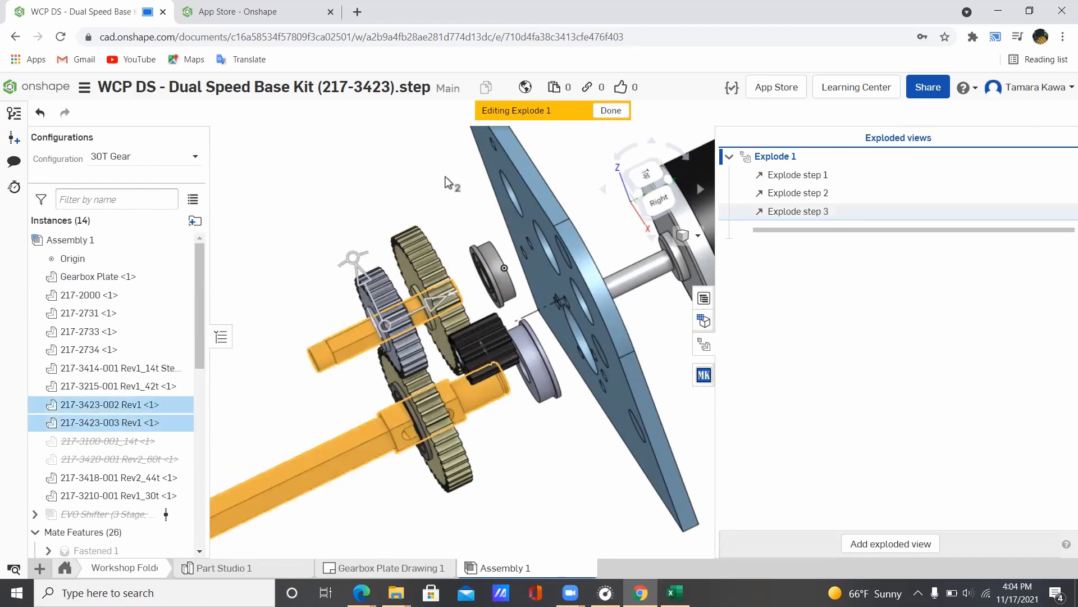
Step: Inspect the exploded gearbox from isometric and right-side views
scroll(416, 250, "down", 5)
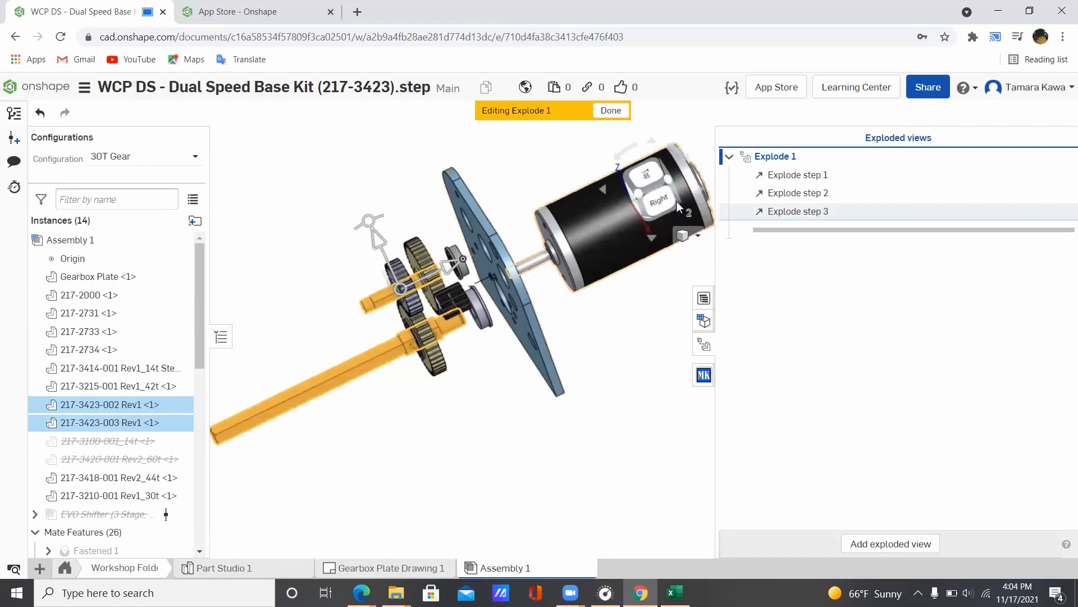
left_click(648, 199)
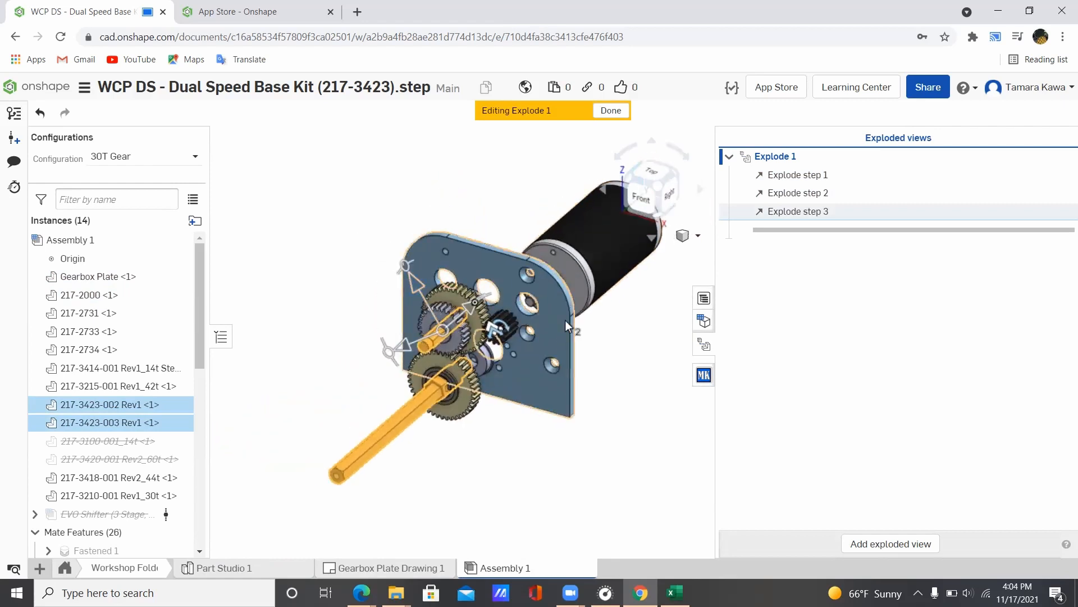
scroll(565, 320, "up", 2)
right_click_drag(629, 330, 594, 322)
left_click(659, 201)
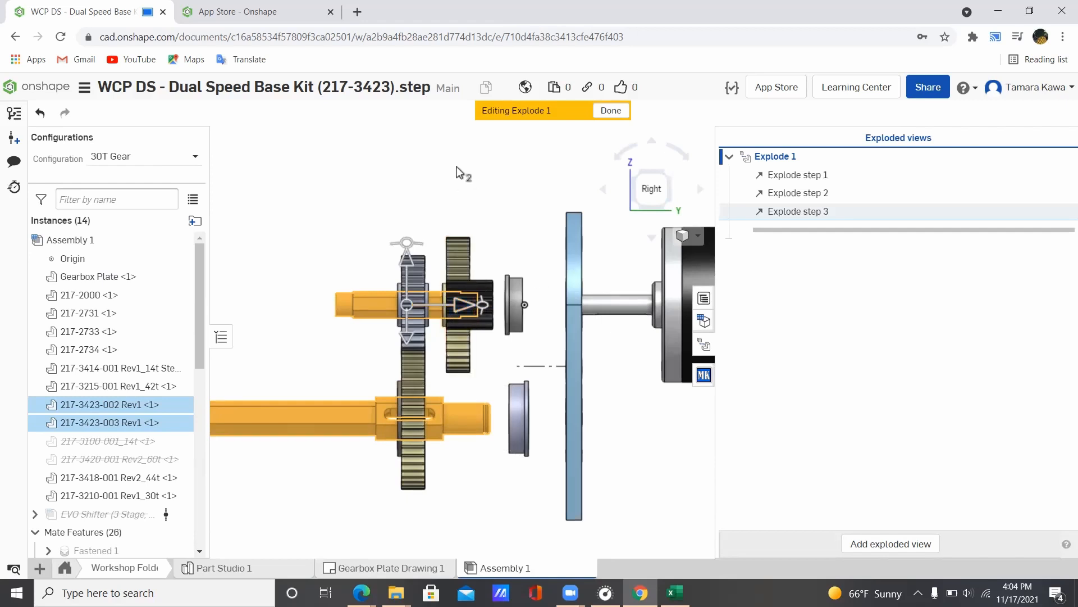
middle_click_drag(354, 159, 377, 175)
right_click_drag(368, 152, 371, 177)
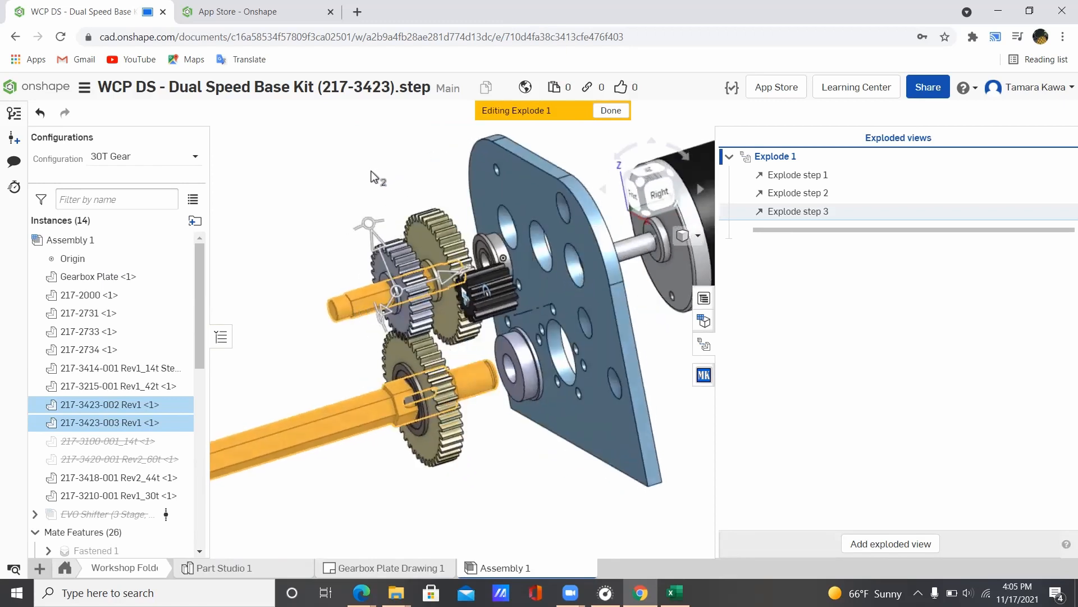